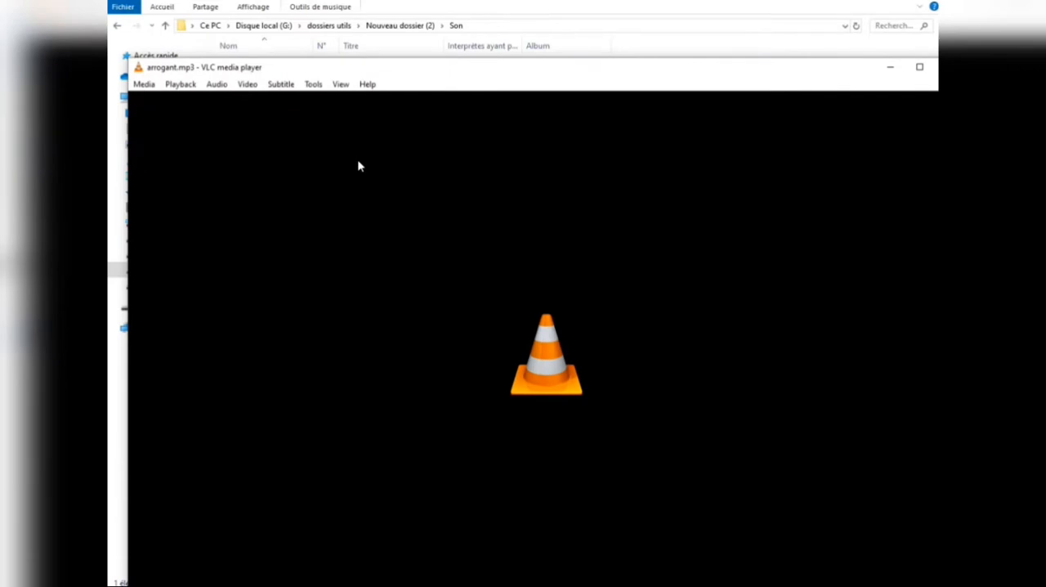
Step: Close the VLC window playing arrogant.mp3 to return to the Son folder
{"action": "left_click_drag", "start_coordinate": [561, 74], "coordinate": [378, 74]}
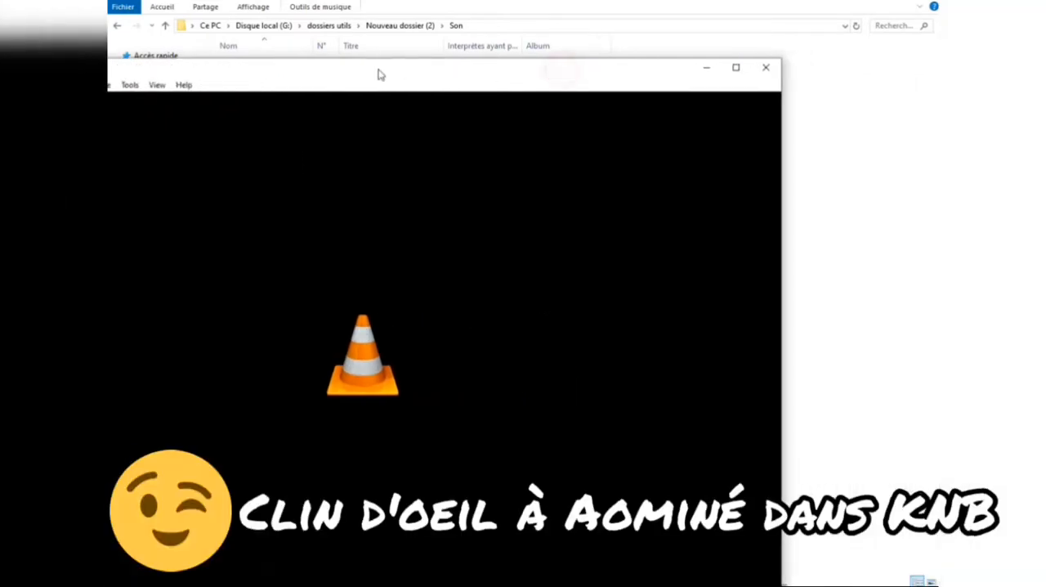
{"action": "left_click", "coordinate": [753, 72]}
{"action": "left_click_drag", "start_coordinate": [335, 109], "coordinate": [711, 106]}
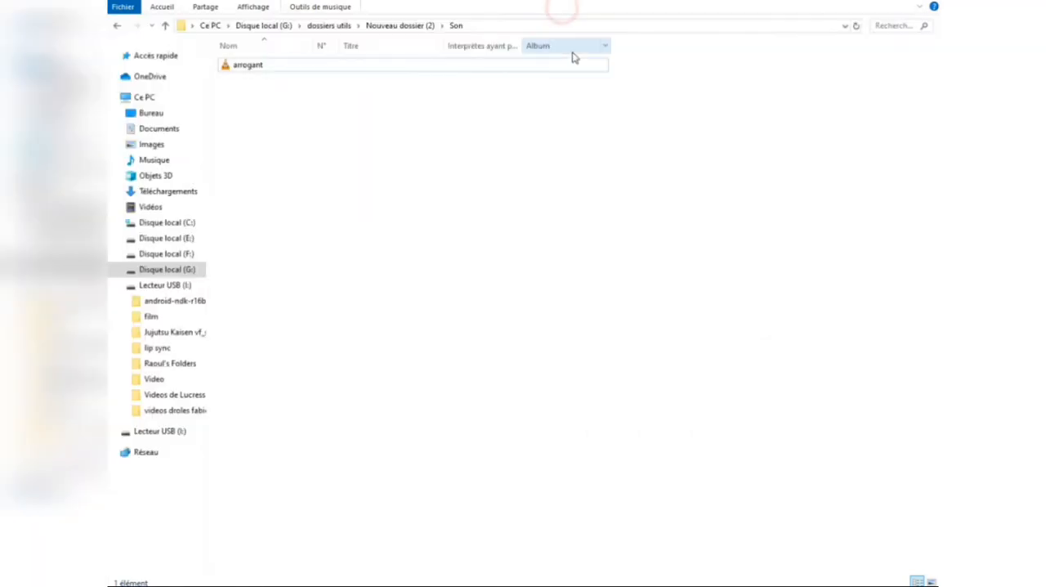
Step: Add arrogant.mp3 from the Son folder to the Video to Video converter with the WAVE Audio profile
{"action": "left_click", "coordinate": [357, 67]}
{"action": "left_click_drag", "start_coordinate": [357, 68], "coordinate": [448, 335]}
{"action": "left_click_drag", "start_coordinate": [465, 288], "coordinate": [467, 288]}
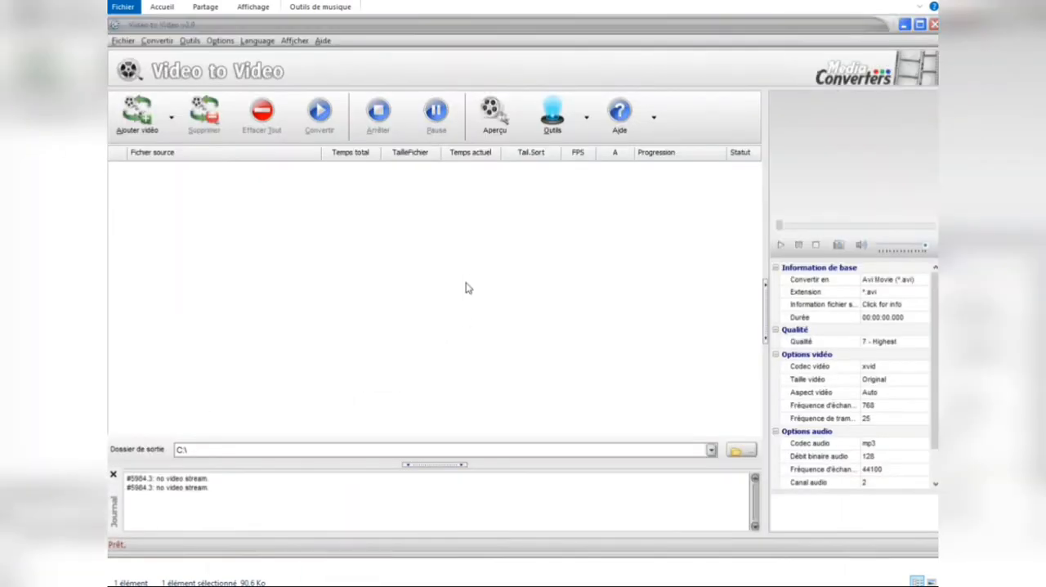
{"action": "left_click", "coordinate": [248, 120]}
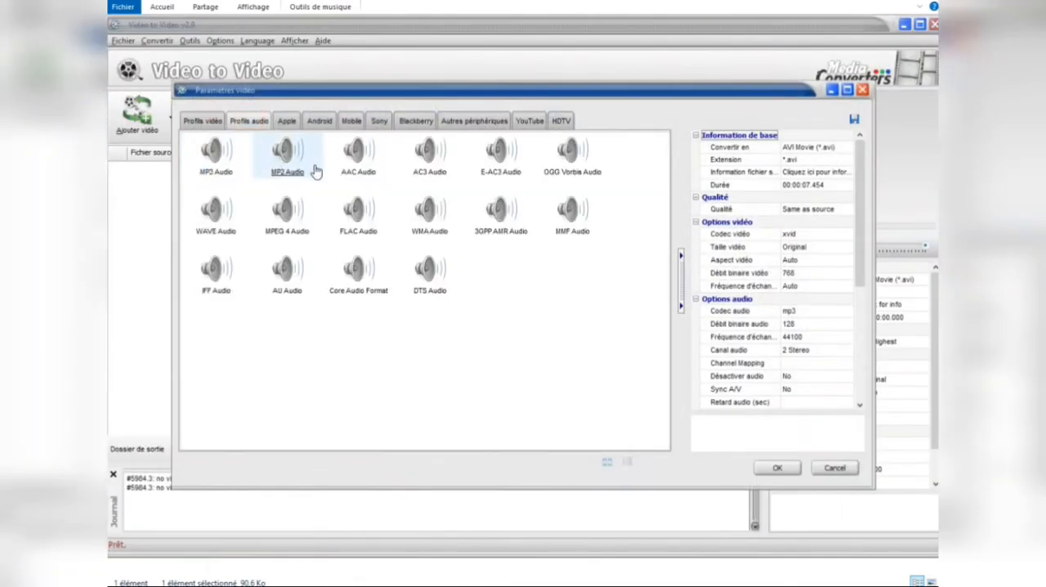
{"action": "left_click", "coordinate": [235, 216]}
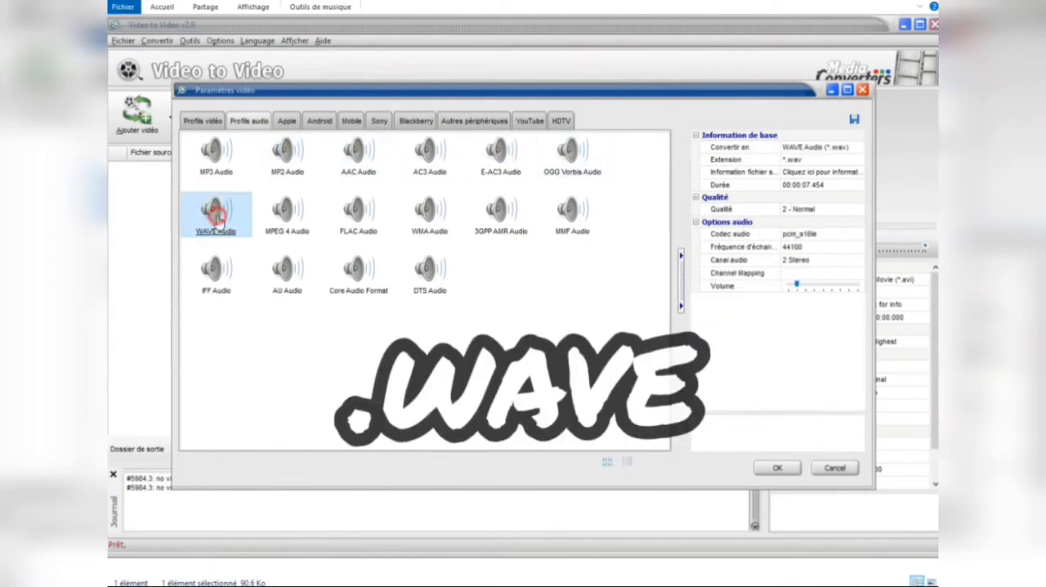
{"action": "left_click", "coordinate": [781, 470]}
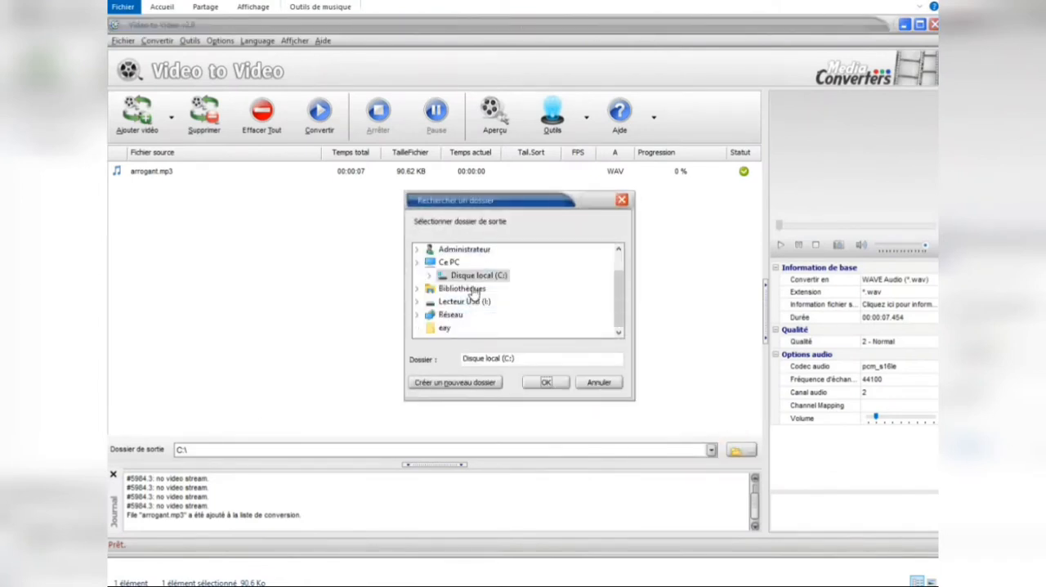
Step: Set the output folder to G:\dossiers utils\Nouveau dossier (2)\Son and convert arrogant.mp3 to WAV
{"action": "scroll", "coordinate": [485, 309], "scroll_direction": "down", "scroll_amount": 2}
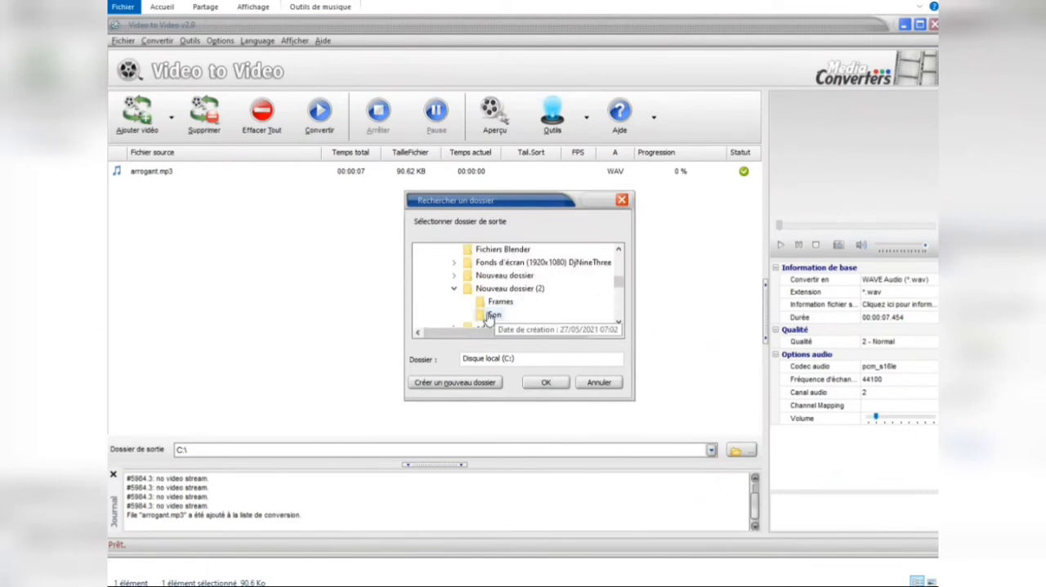
{"action": "left_click", "coordinate": [494, 314]}
{"action": "left_click", "coordinate": [543, 382]}
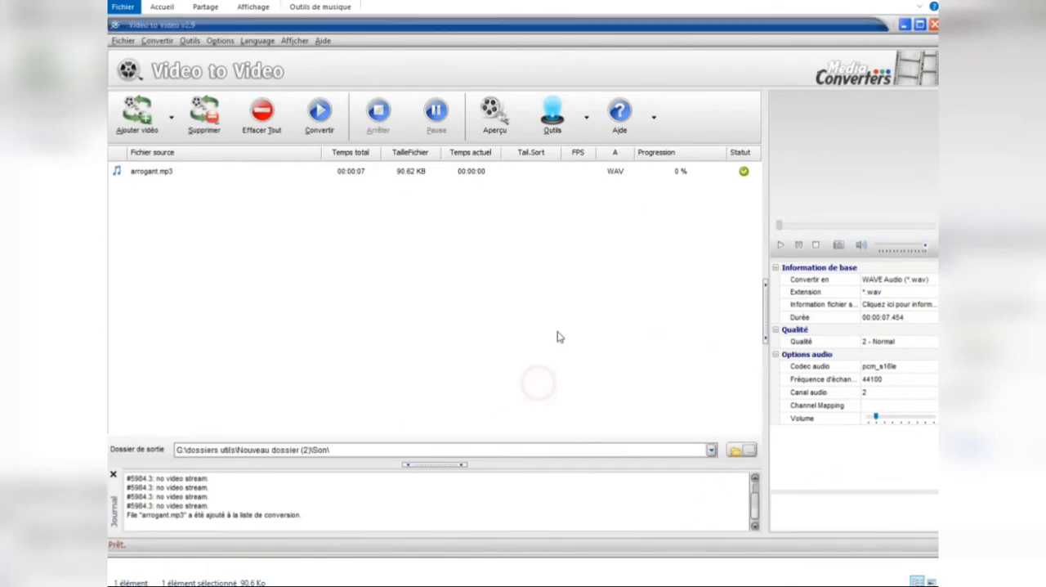
{"action": "left_click", "coordinate": [320, 131]}
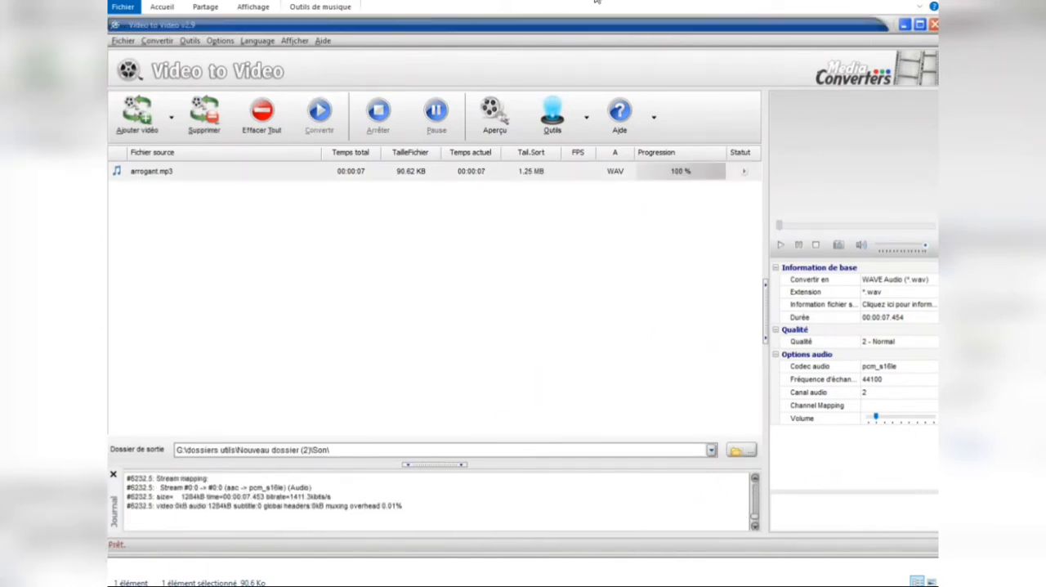
Step: Import the converted arrogant WAV file from the Son folder into Audacity, making a copy of the file before editing
{"action": "left_click", "coordinate": [540, 11]}
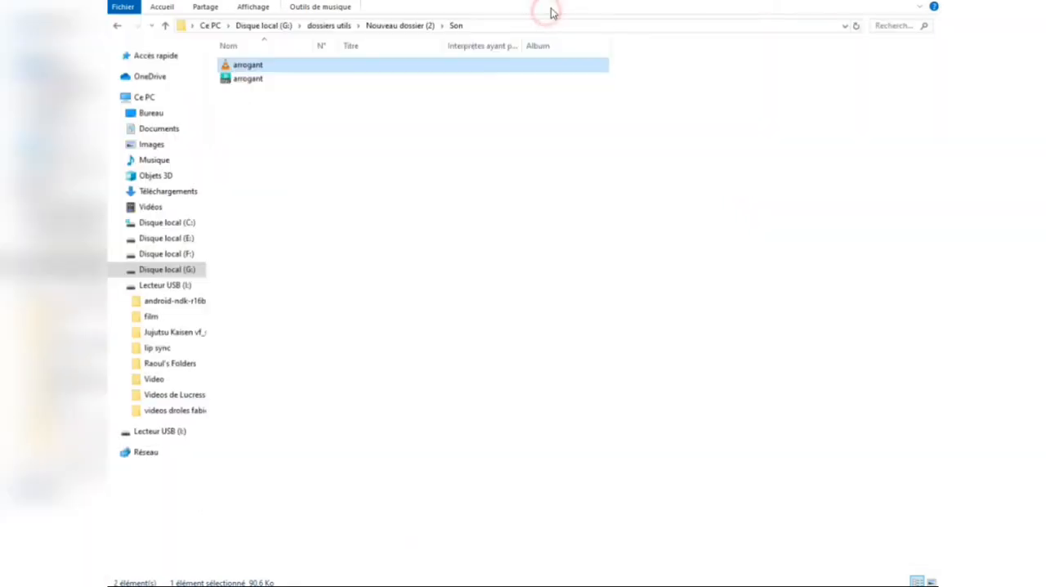
{"action": "left_click", "coordinate": [273, 80]}
{"action": "left_click_drag", "start_coordinate": [252, 80], "coordinate": [598, 392]}
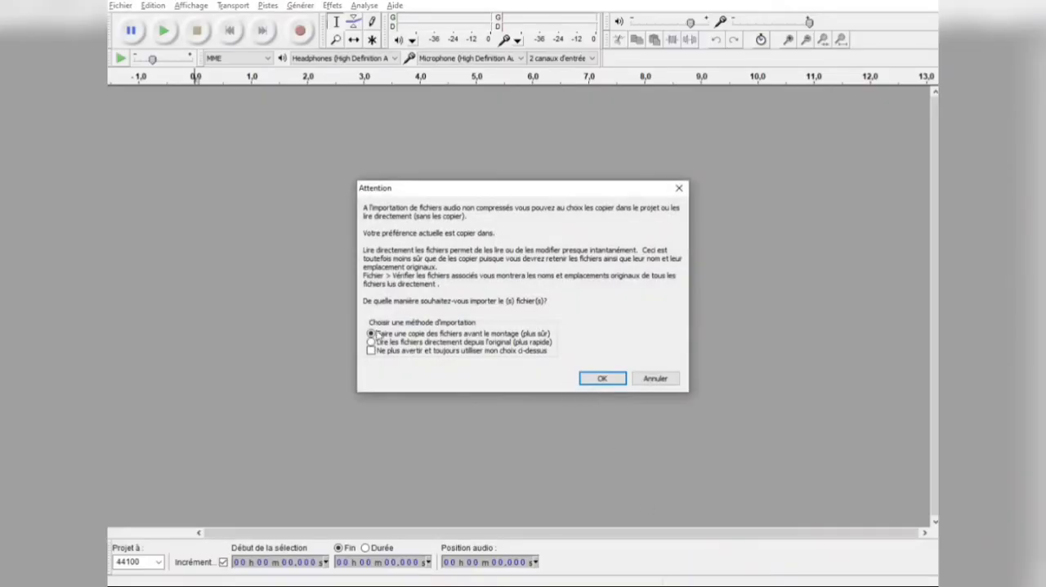
{"action": "left_click", "coordinate": [609, 378]}
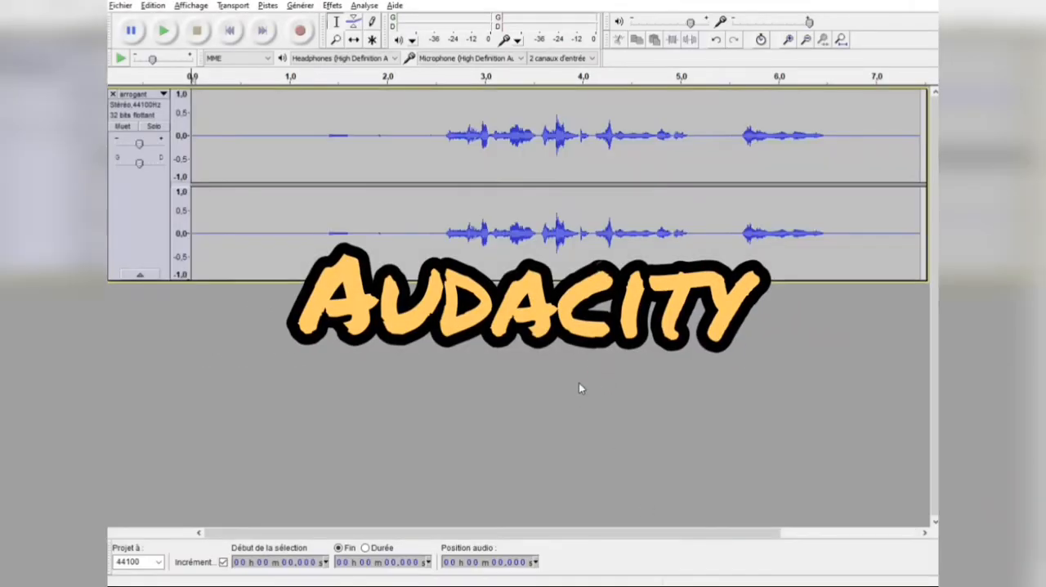
Step: Delete the unwanted opening of the arrogant track, from its start to about 2.49 s
{"action": "left_click_drag", "start_coordinate": [277, 126], "coordinate": [224, 167]}
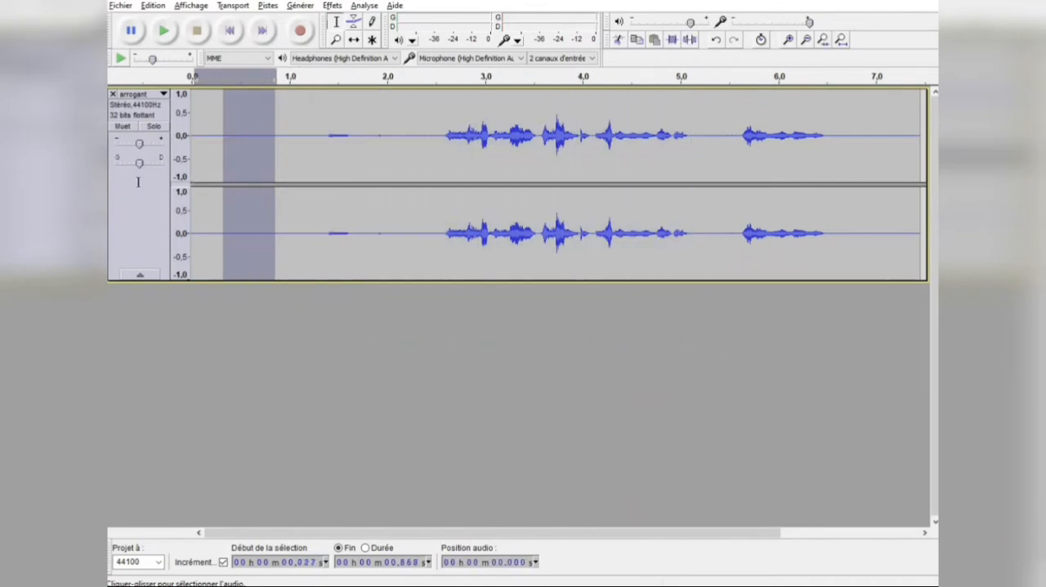
{"action": "left_click_drag", "start_coordinate": [138, 181], "coordinate": [179, 179]}
{"action": "left_click", "coordinate": [433, 131]}
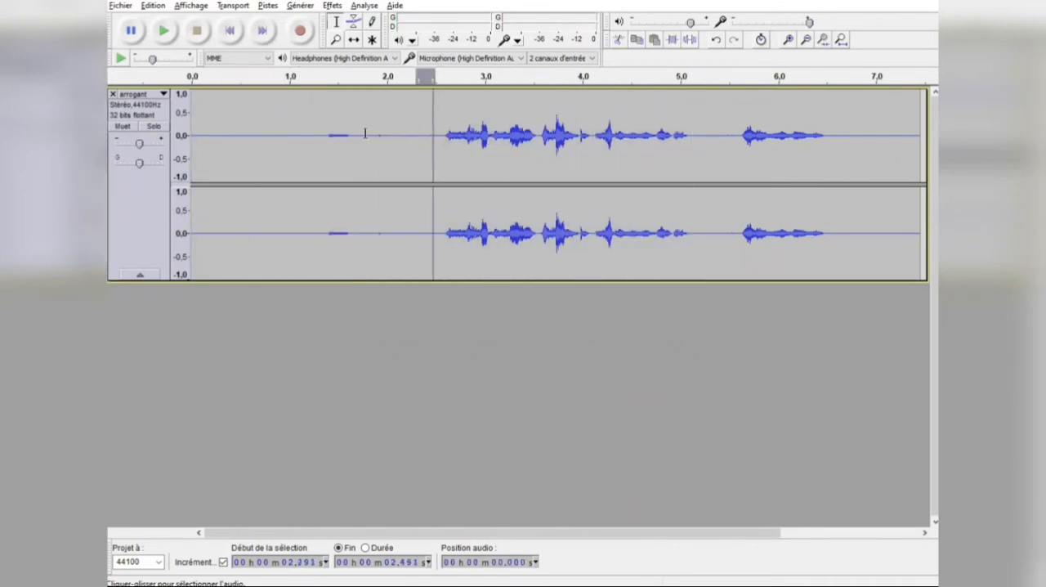
{"action": "left_click_drag", "start_coordinate": [433, 131], "coordinate": [150, 163]}
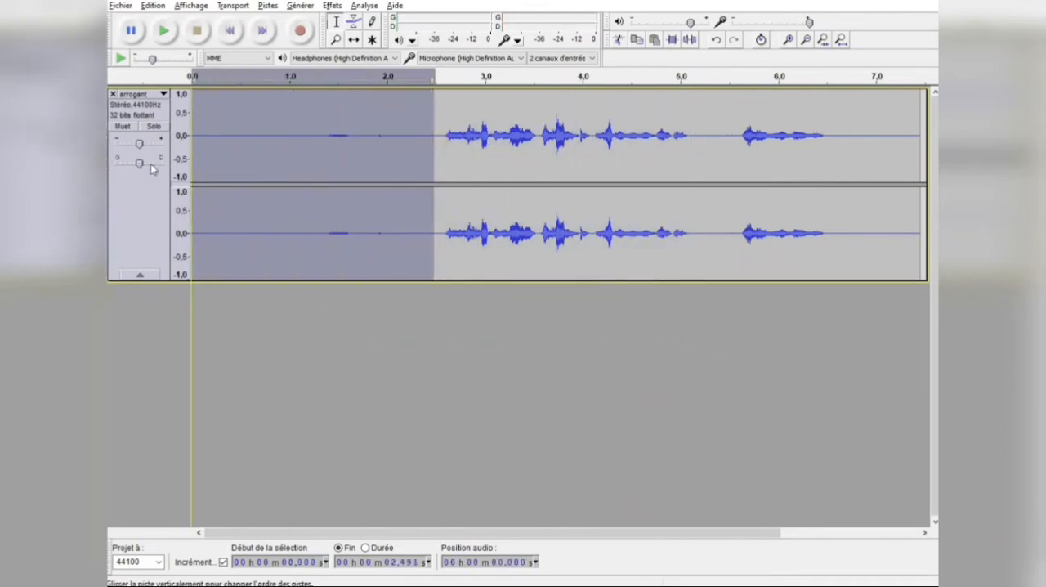
{"action": "key", "text": "Delete"}
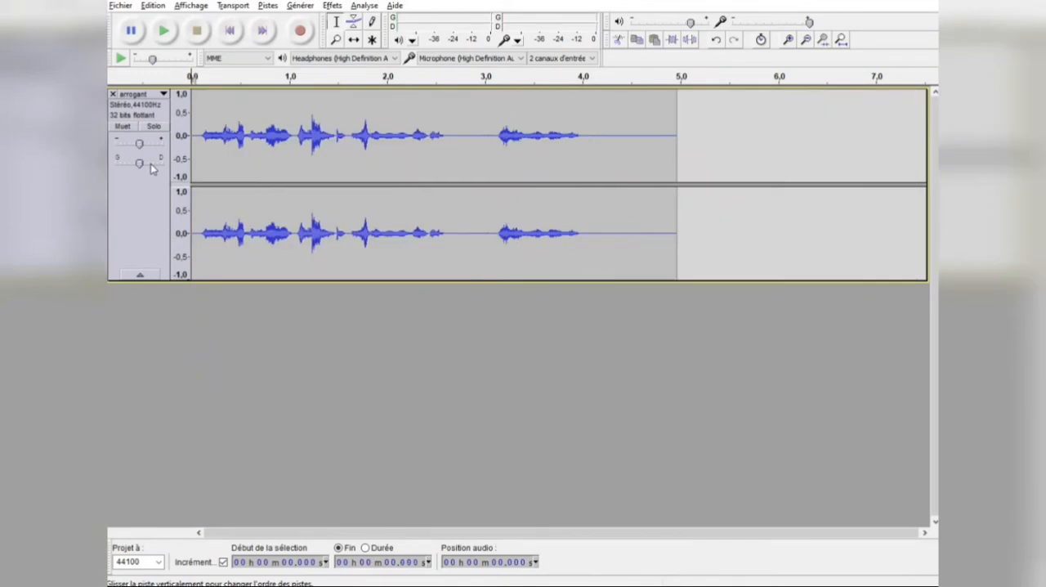
Step: Play the trimmed arrogant track from its beginning to check the sound
{"action": "left_click", "coordinate": [582, 122]}
{"action": "left_click_drag", "start_coordinate": [201, 125], "coordinate": [194, 127]}
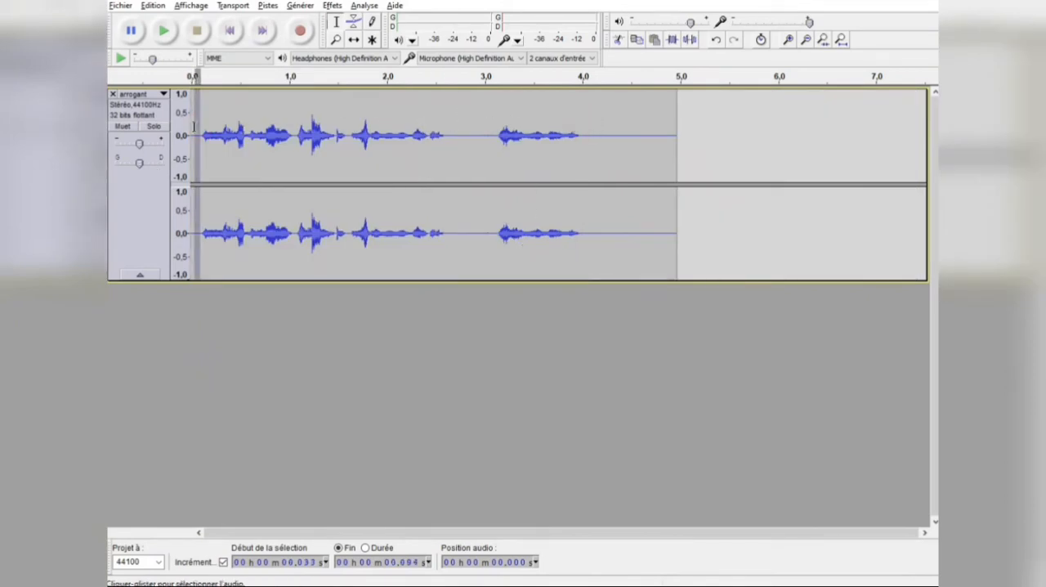
{"action": "left_click", "coordinate": [220, 123]}
{"action": "left_click", "coordinate": [193, 119]}
{"action": "left_click", "coordinate": [165, 32]}
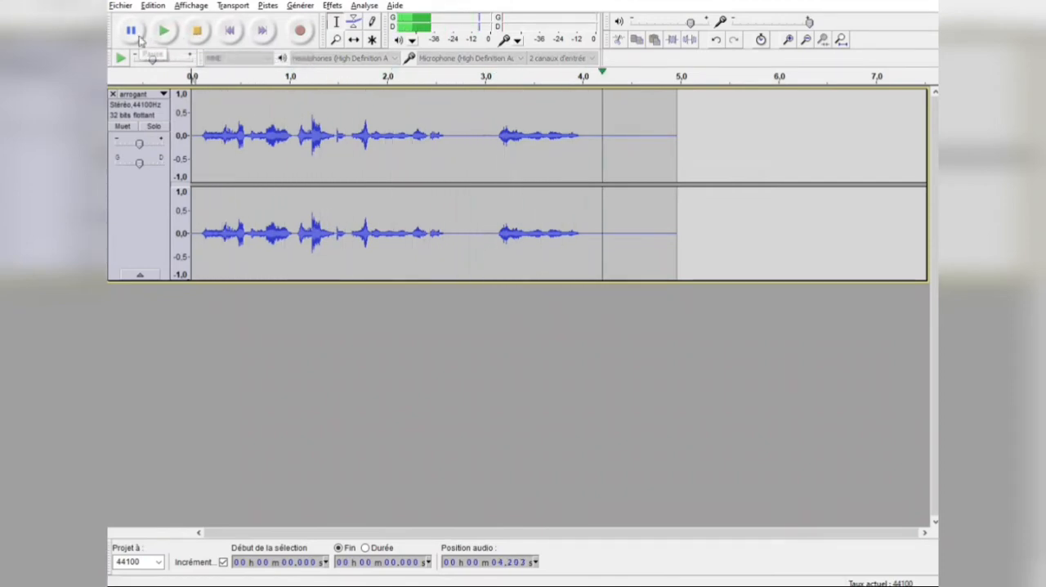
Step: Take a noise profile with Réduction du bruit from the silent gap between about 2.6 s and 3.1 s
{"action": "left_click", "coordinate": [456, 131]}
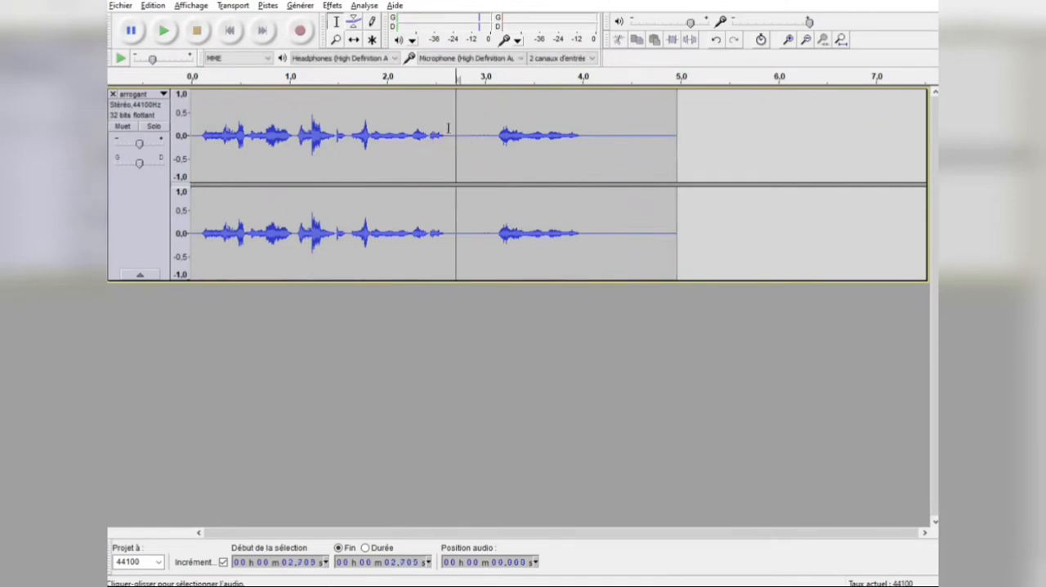
{"action": "left_click_drag", "start_coordinate": [447, 129], "coordinate": [491, 189]}
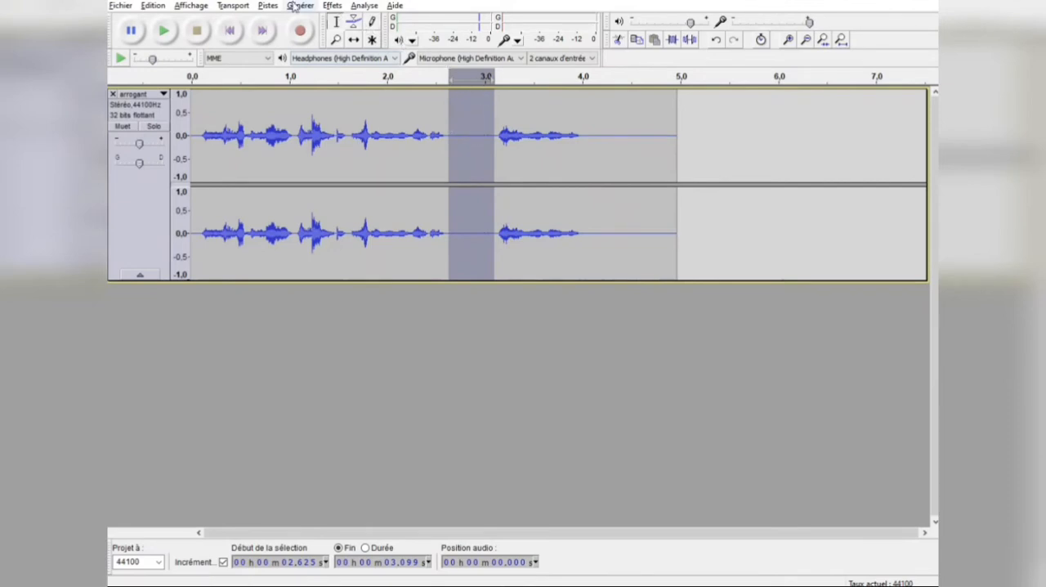
{"action": "left_click", "coordinate": [332, 6]}
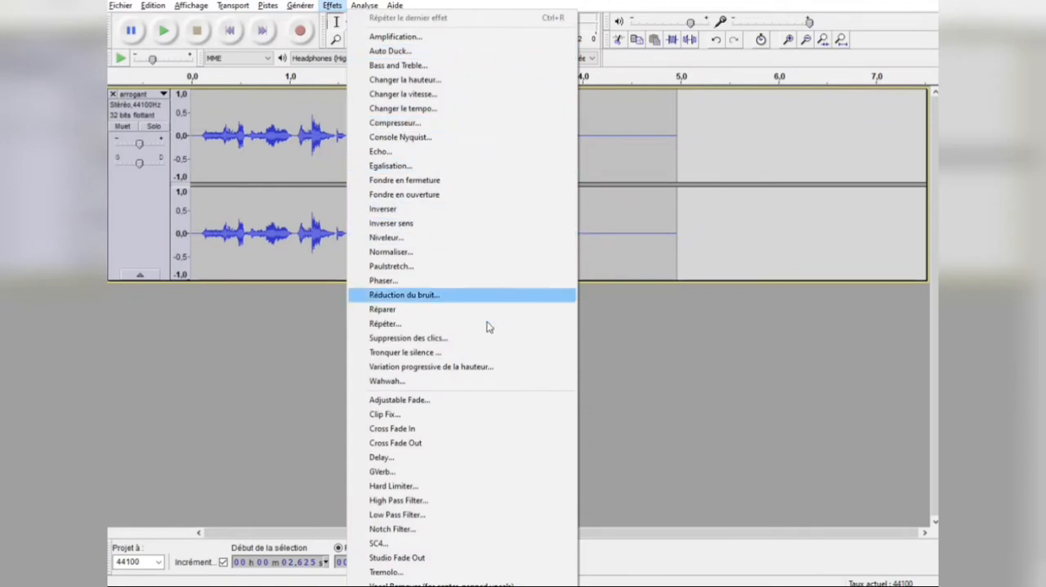
{"action": "left_click", "coordinate": [406, 295]}
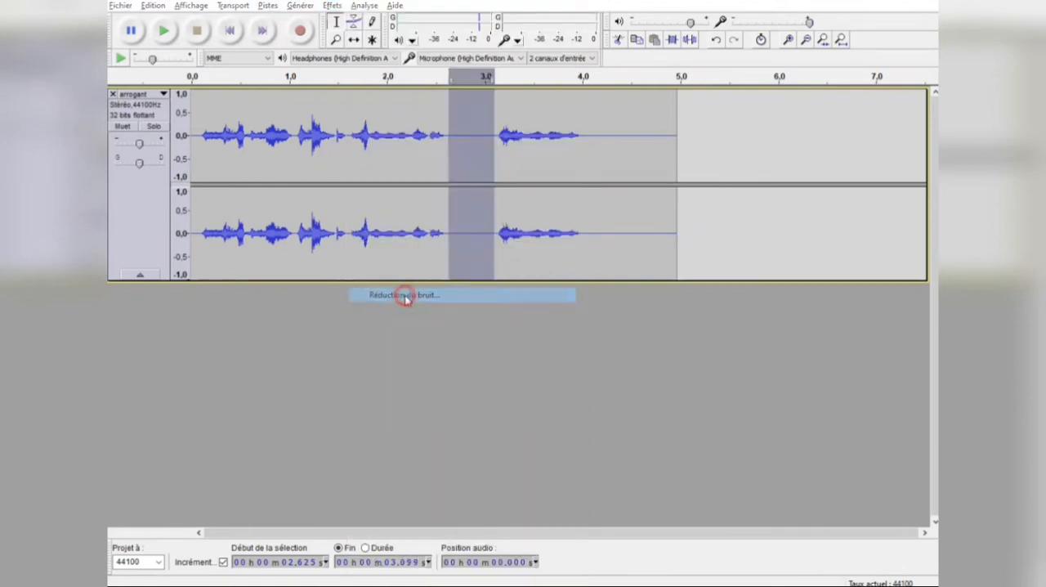
{"action": "left_click", "coordinate": [518, 224]}
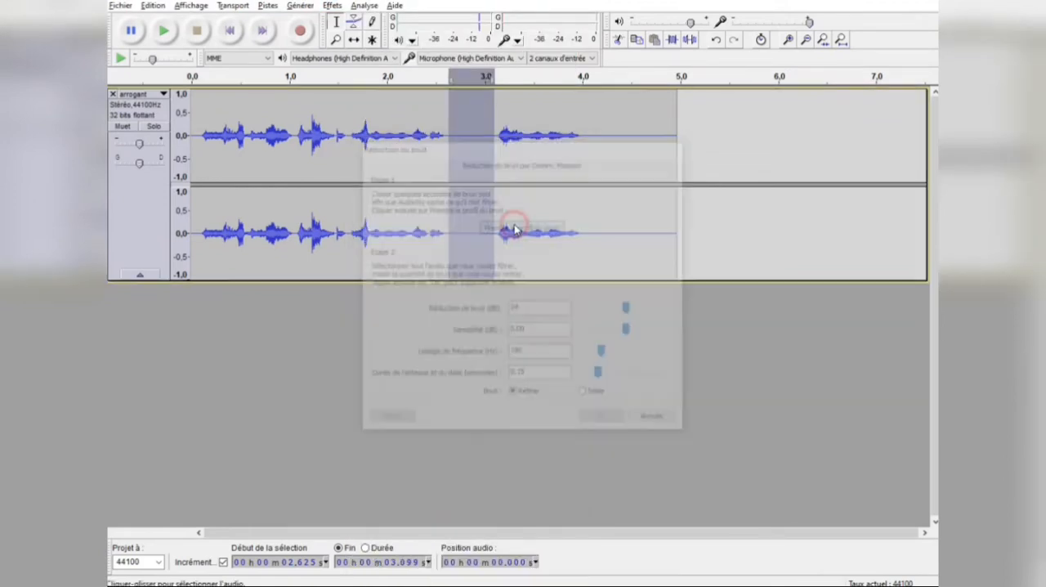
Step: Apply Réduction du bruit to the entire track with 24 dB reduction, 0,00 dB sensitivity, 190 Hz smoothing and 0,15 s attack and decay
{"action": "double_click", "coordinate": [466, 224]}
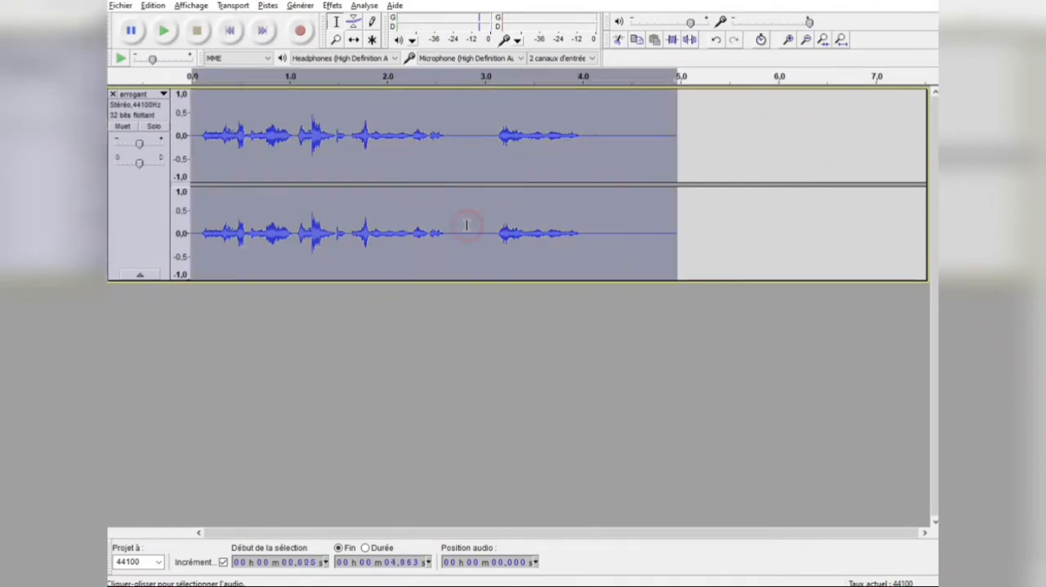
{"action": "left_click", "coordinate": [331, 5]}
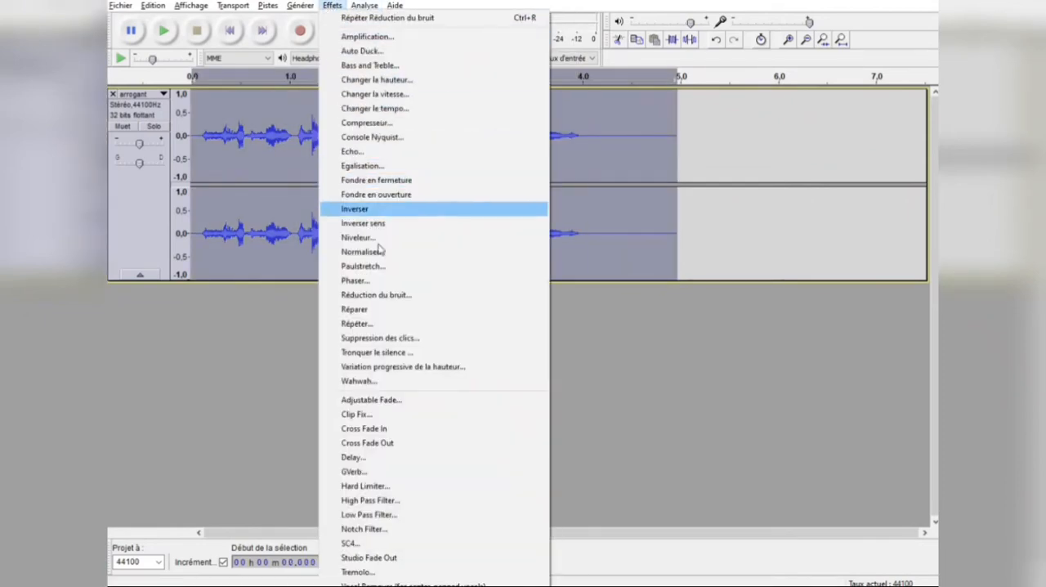
{"action": "left_click", "coordinate": [384, 298]}
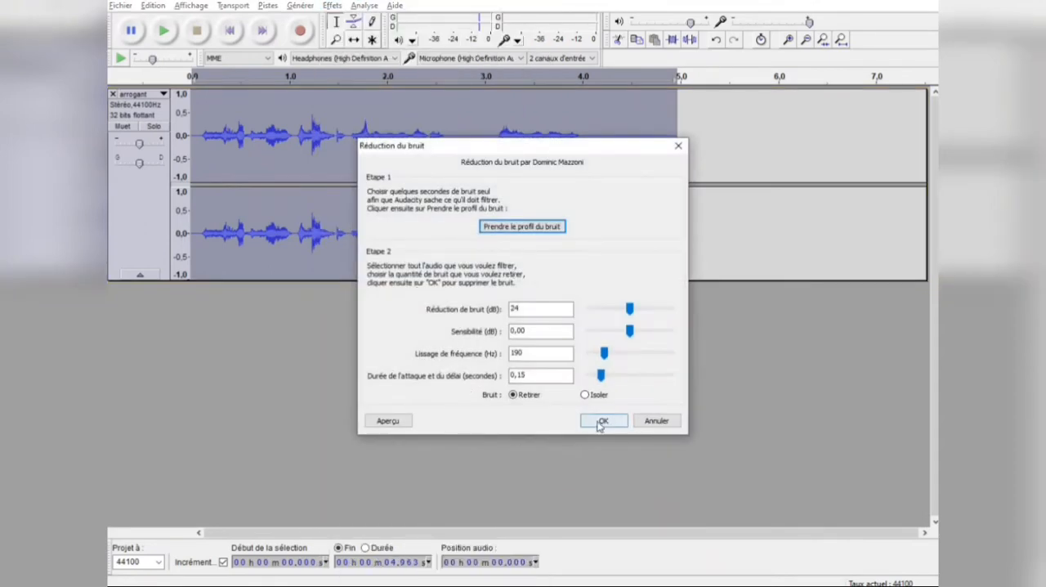
{"action": "left_click", "coordinate": [594, 423]}
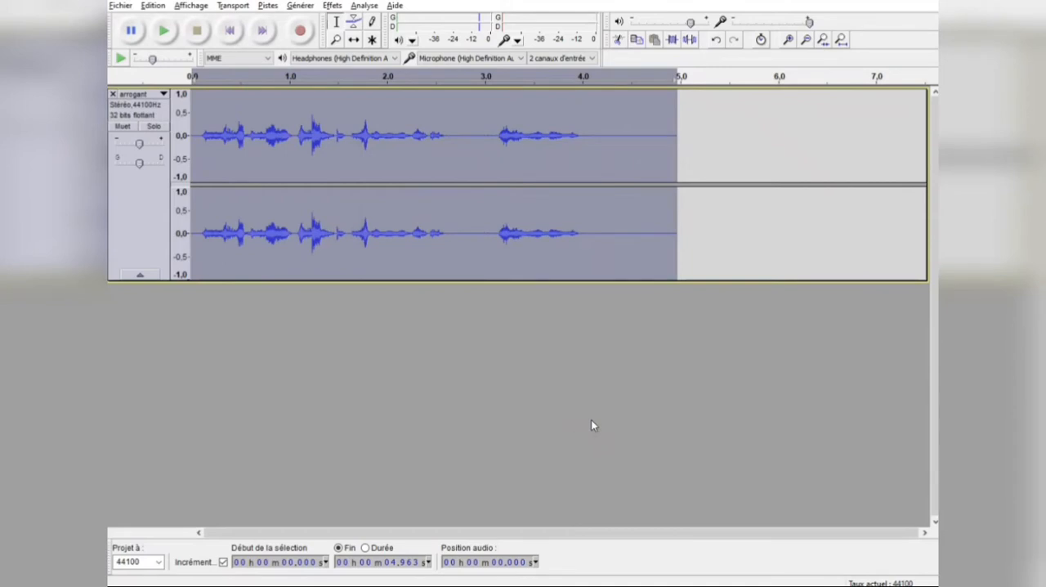
{"action": "left_click", "coordinate": [449, 119]}
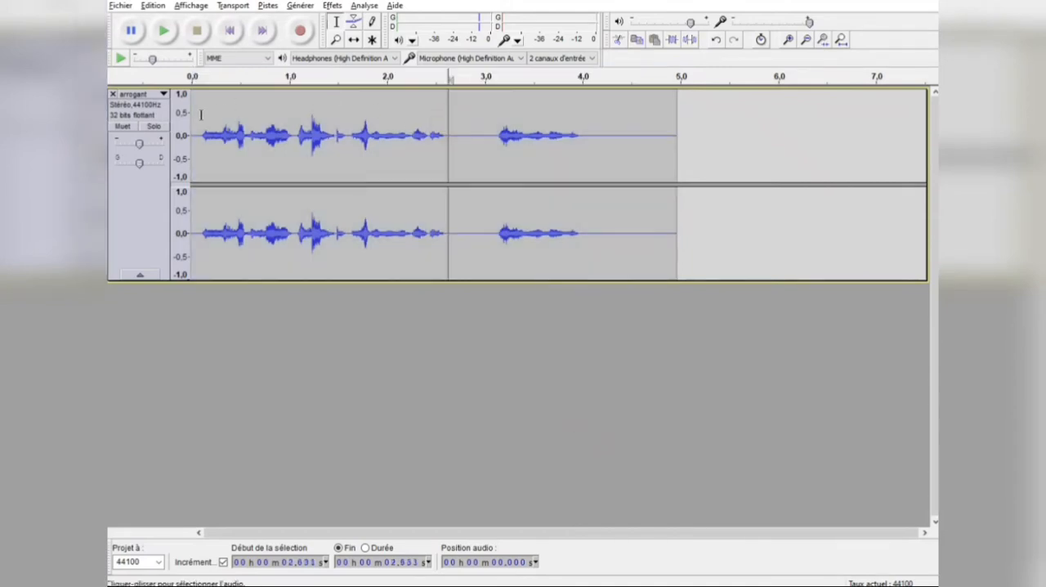
{"action": "left_click", "coordinate": [200, 114]}
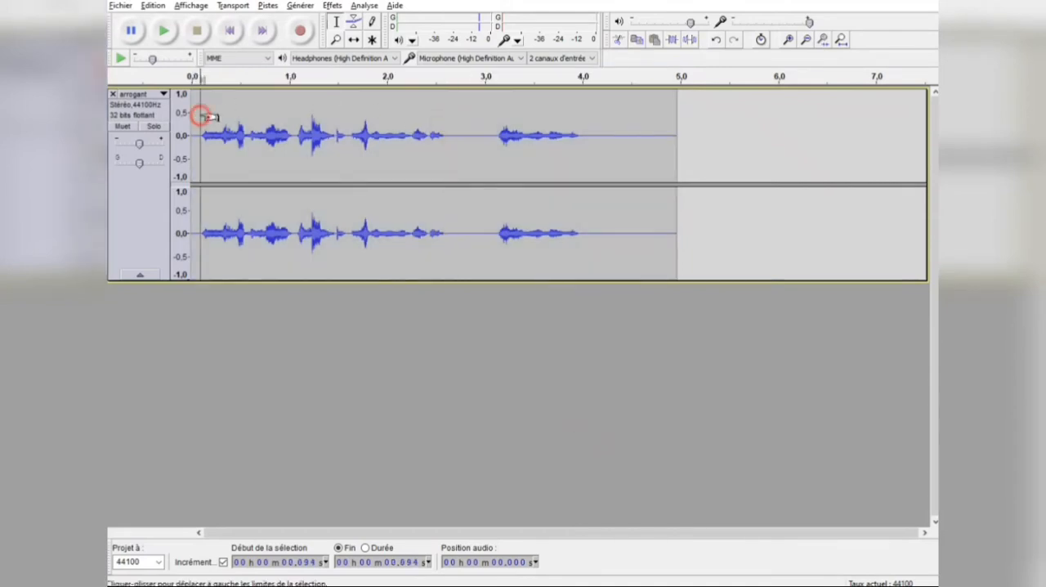
{"action": "left_click", "coordinate": [580, 131]}
Step: Apply the Niveleur effect to the whole track with degree Modéré and a -70 dB noise threshold, and play the result
{"action": "double_click", "coordinate": [483, 112]}
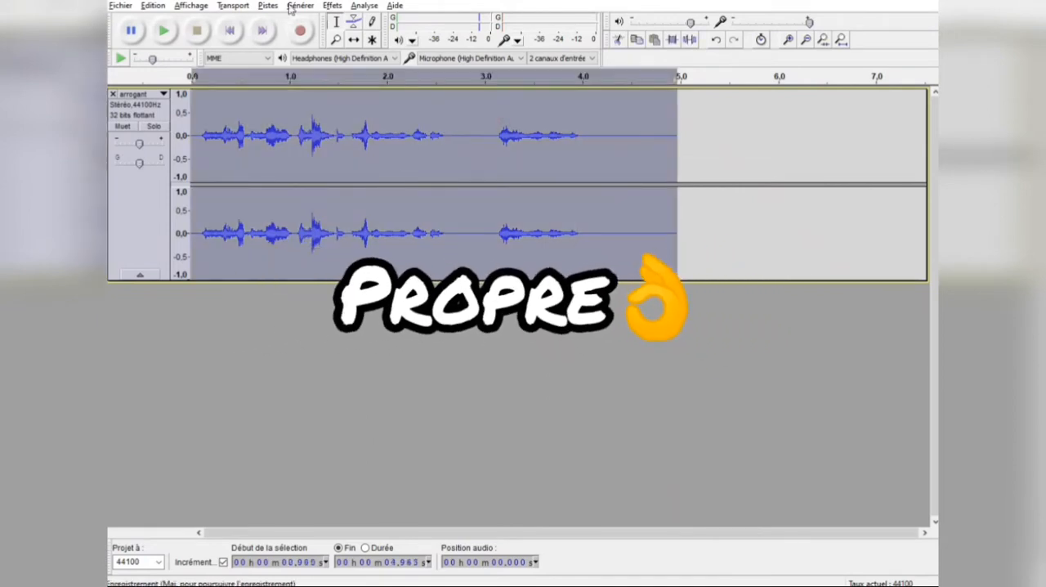
{"action": "left_click", "coordinate": [333, 6]}
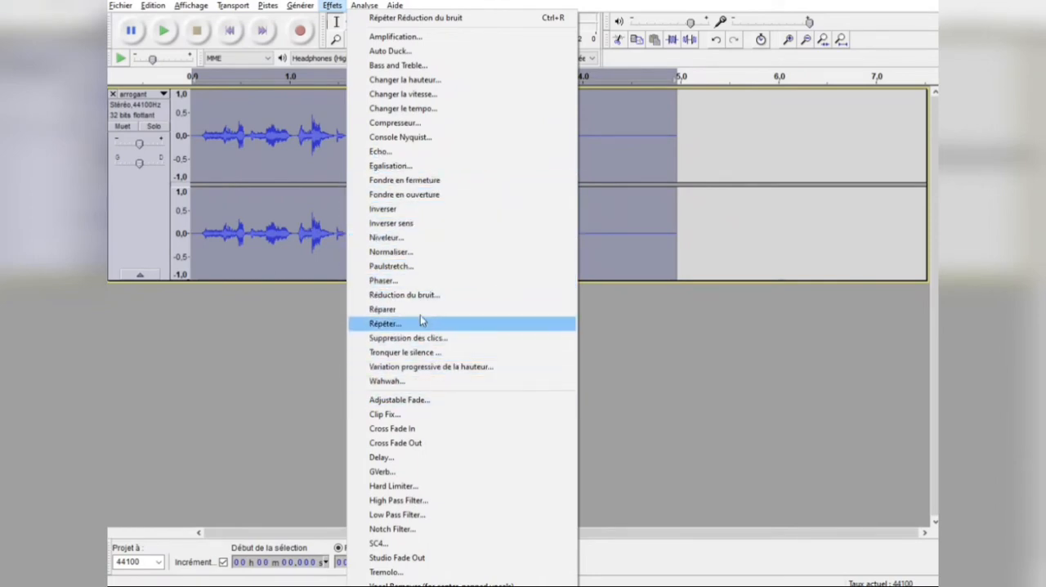
{"action": "left_click", "coordinate": [411, 237]}
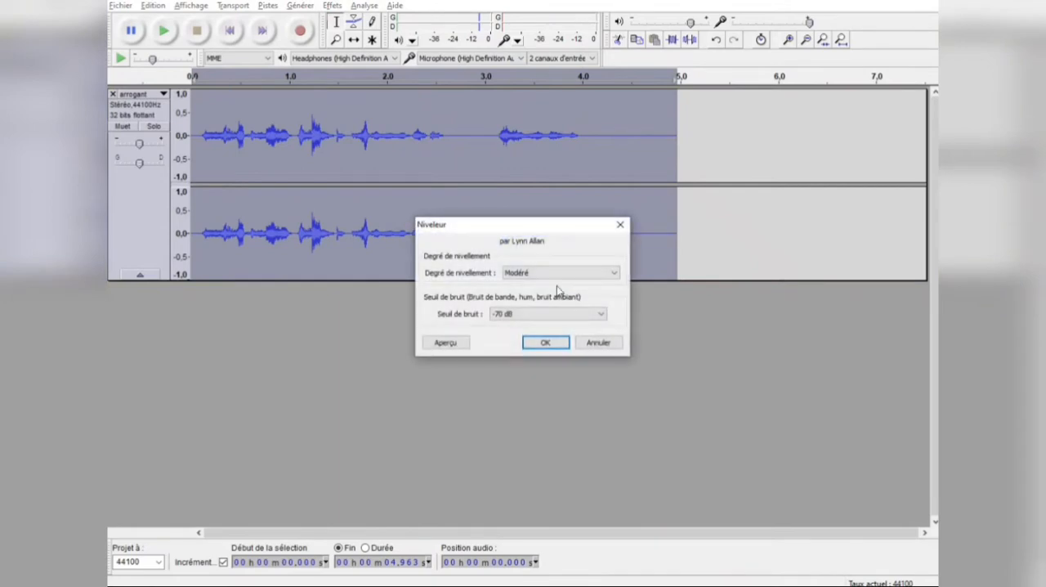
{"action": "left_click", "coordinate": [545, 342]}
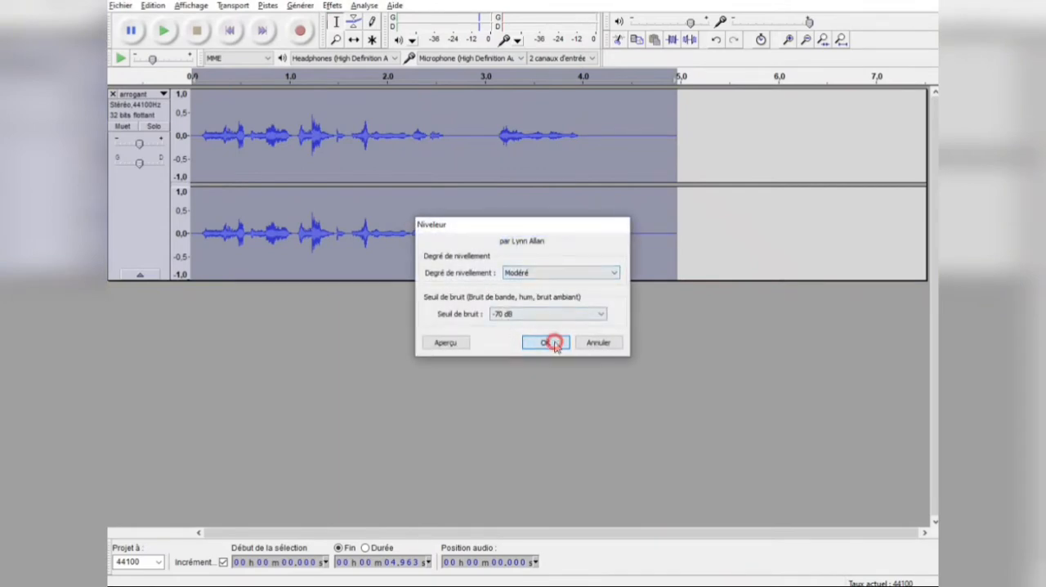
{"action": "left_click", "coordinate": [199, 123]}
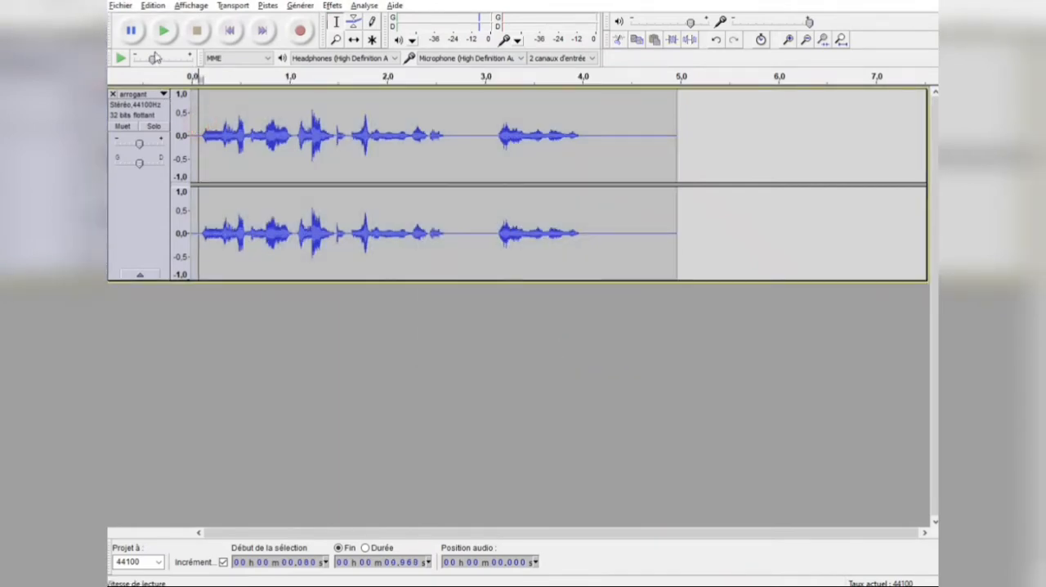
{"action": "left_click", "coordinate": [161, 37]}
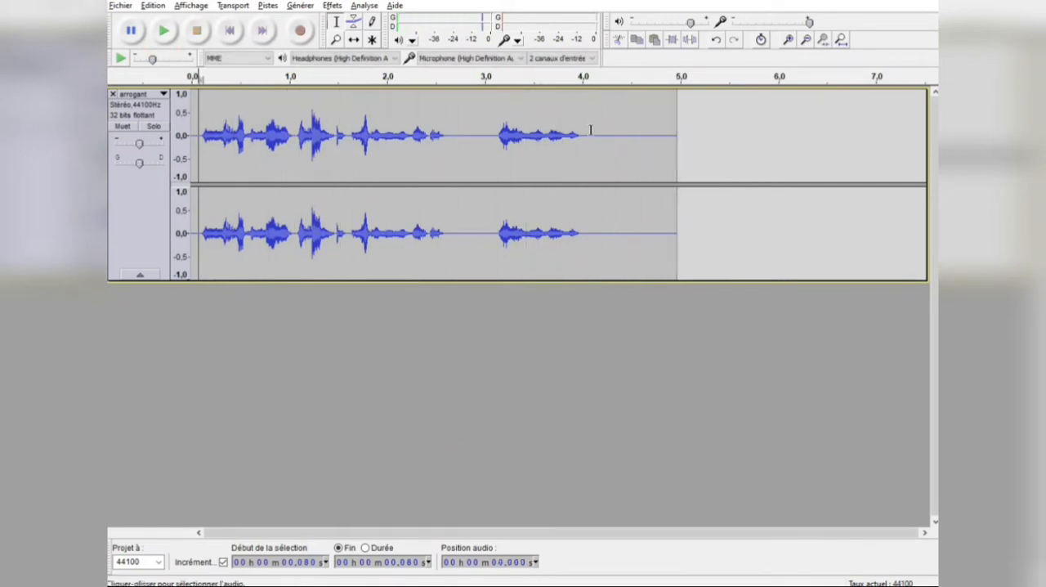
Step: Delete the trailing silence of the arrogant track from about 4.1 s to its end
{"action": "left_click_drag", "start_coordinate": [592, 128], "coordinate": [759, 205]}
{"action": "key", "text": "Delete"}
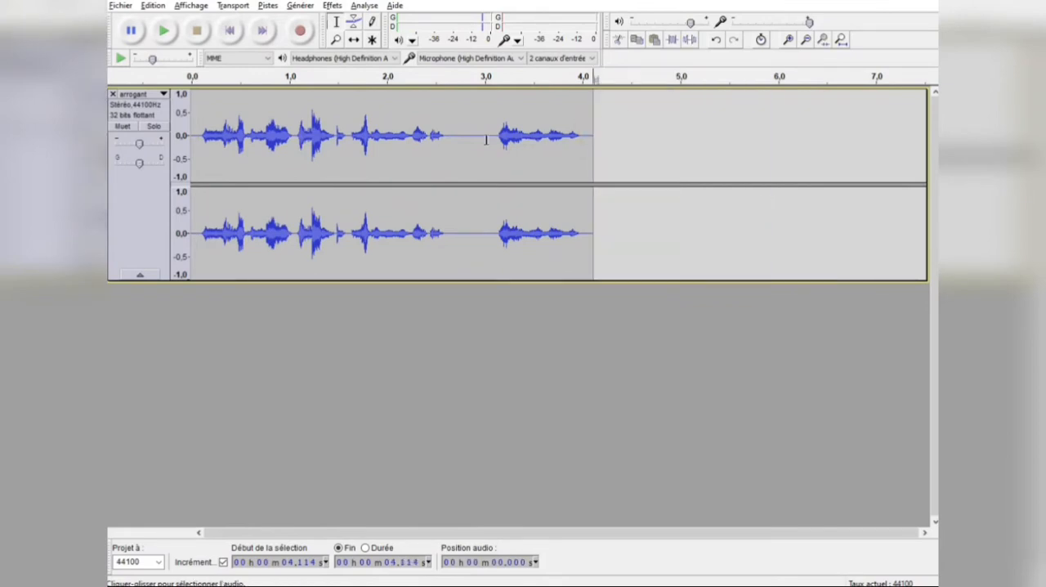
Step: Export the audio as 16-bit PCM WAV to the Son folder, replacing arrogant.wav and accepting the metadata as is
{"action": "left_click", "coordinate": [120, 5]}
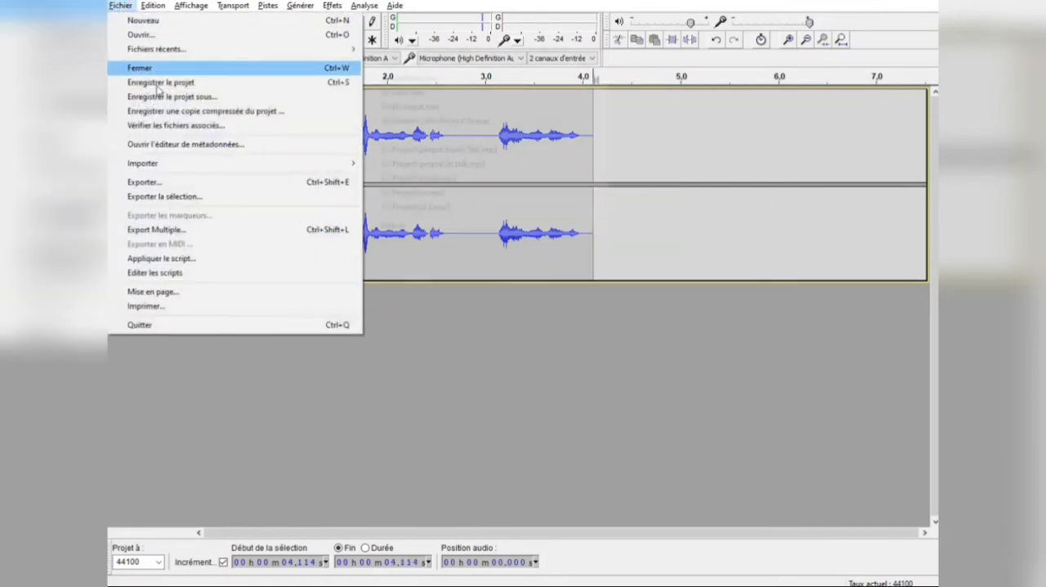
{"action": "mouse_move", "coordinate": [188, 169]}
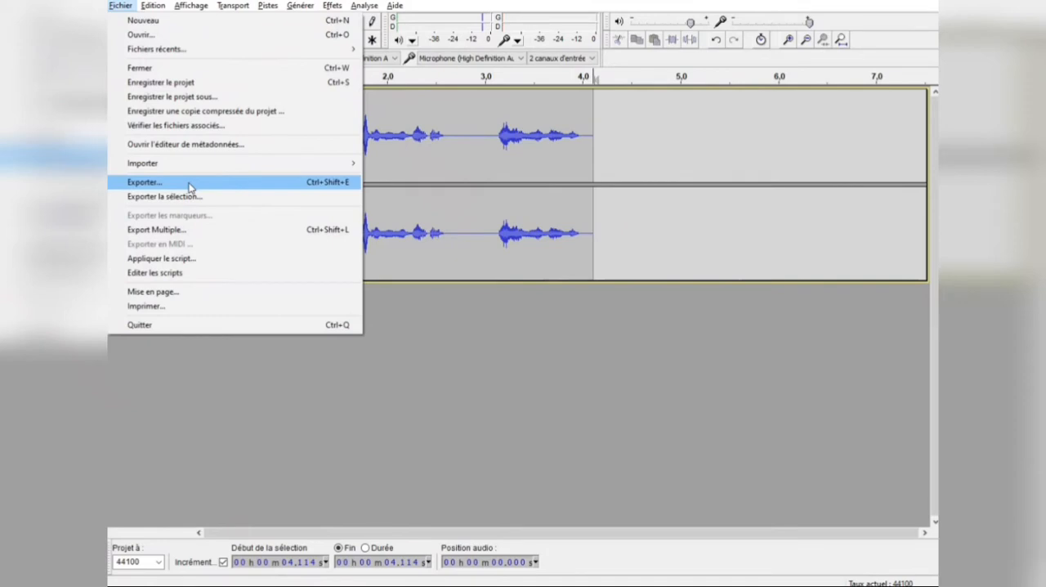
{"action": "left_click", "coordinate": [188, 183]}
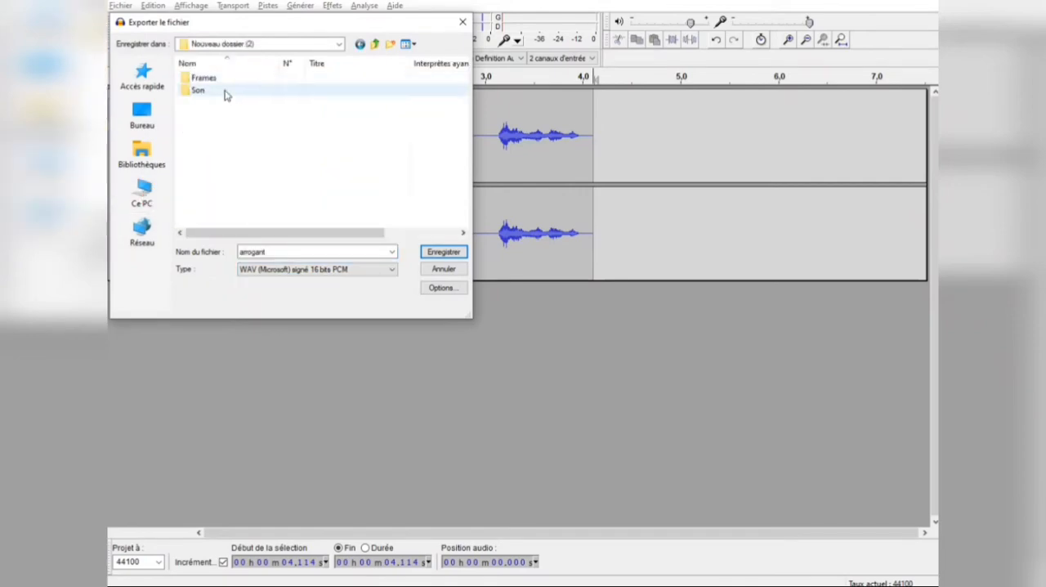
{"action": "double_click", "coordinate": [223, 90]}
{"action": "left_click", "coordinate": [451, 255]}
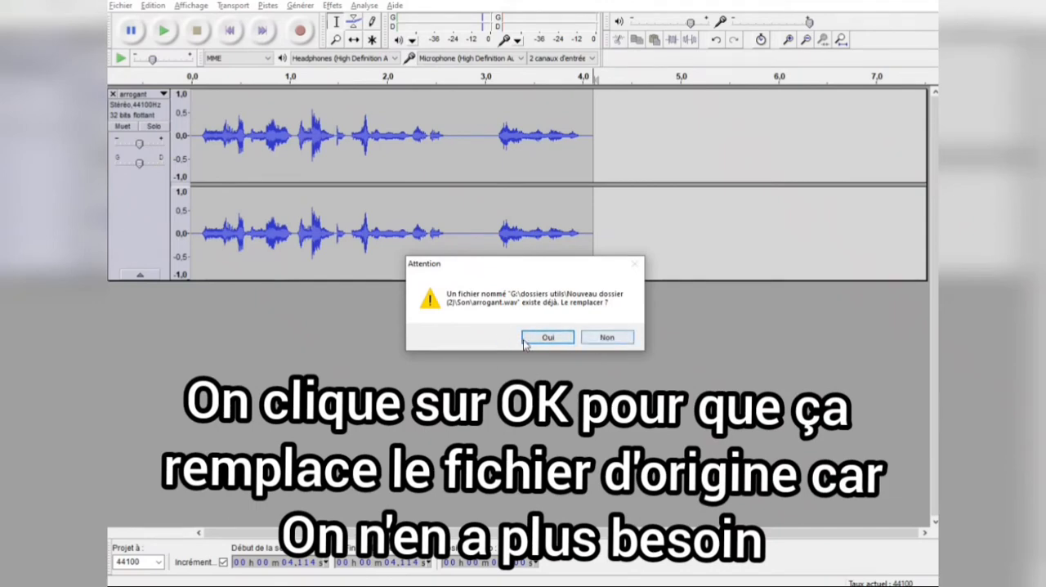
{"action": "left_click", "coordinate": [546, 339]}
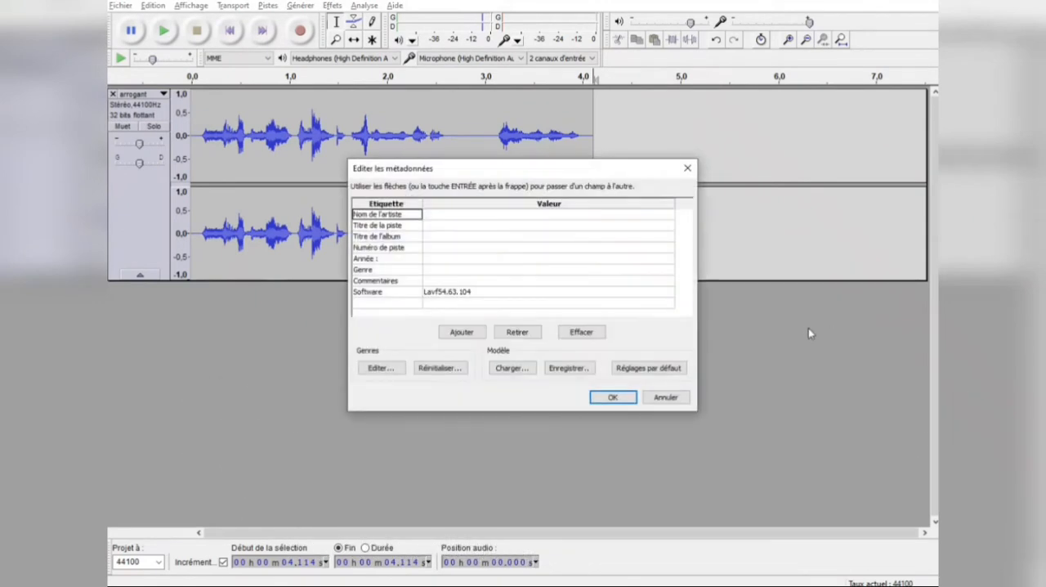
{"action": "left_click", "coordinate": [613, 398]}
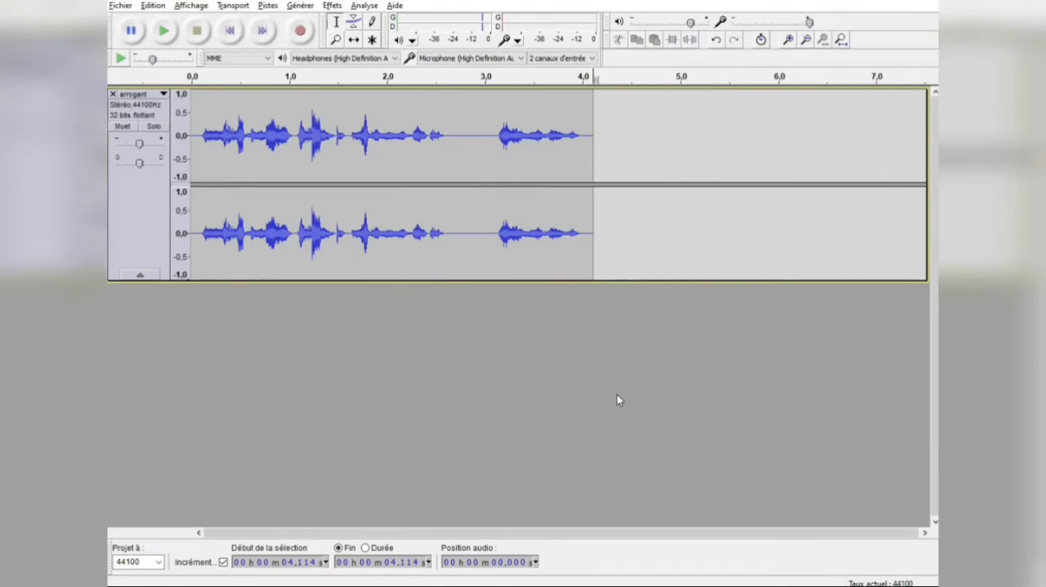
Step: Switch to the Son folder in File Explorer, launch The Levelator and process arrogant.wav with it
{"action": "mouse_move", "coordinate": [245, 585]}
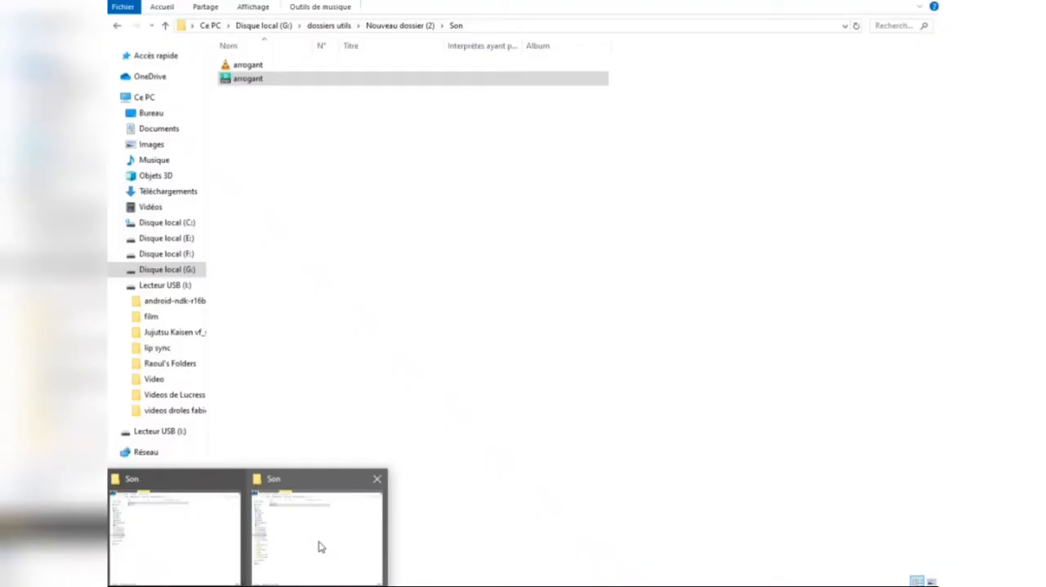
{"action": "left_click", "coordinate": [320, 543]}
{"action": "left_click", "coordinate": [362, 125]}
{"action": "left_click", "coordinate": [369, 80]}
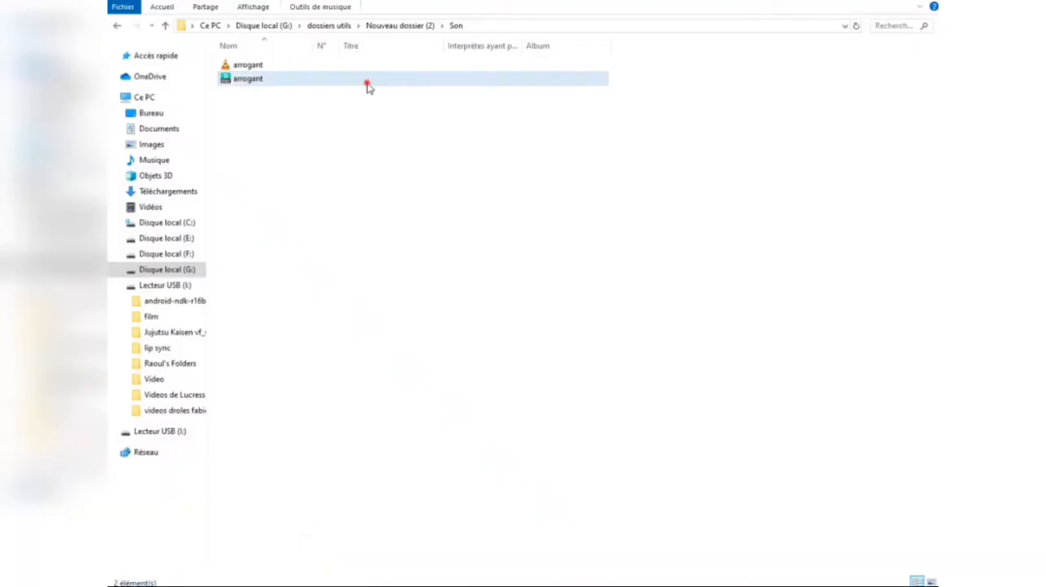
{"action": "left_click_drag", "start_coordinate": [375, 82], "coordinate": [420, 212]}
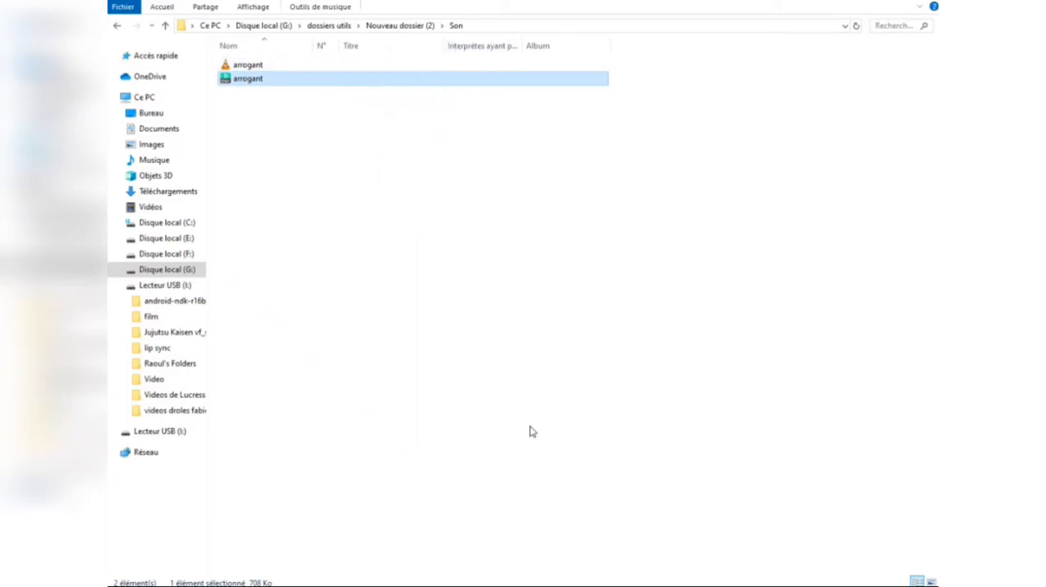
{"action": "left_click", "coordinate": [697, 586]}
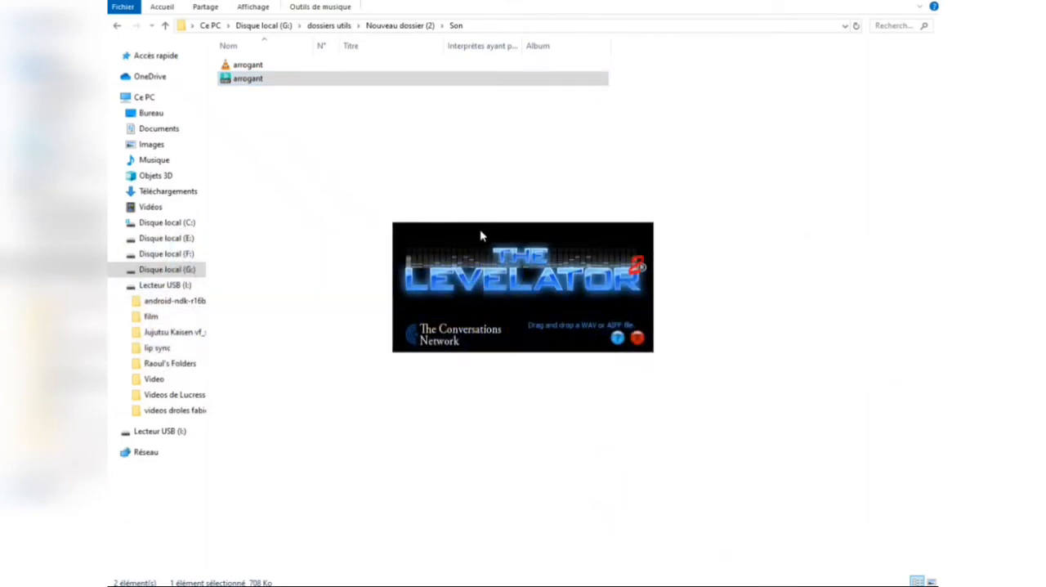
{"action": "left_click_drag", "start_coordinate": [465, 80], "coordinate": [517, 225]}
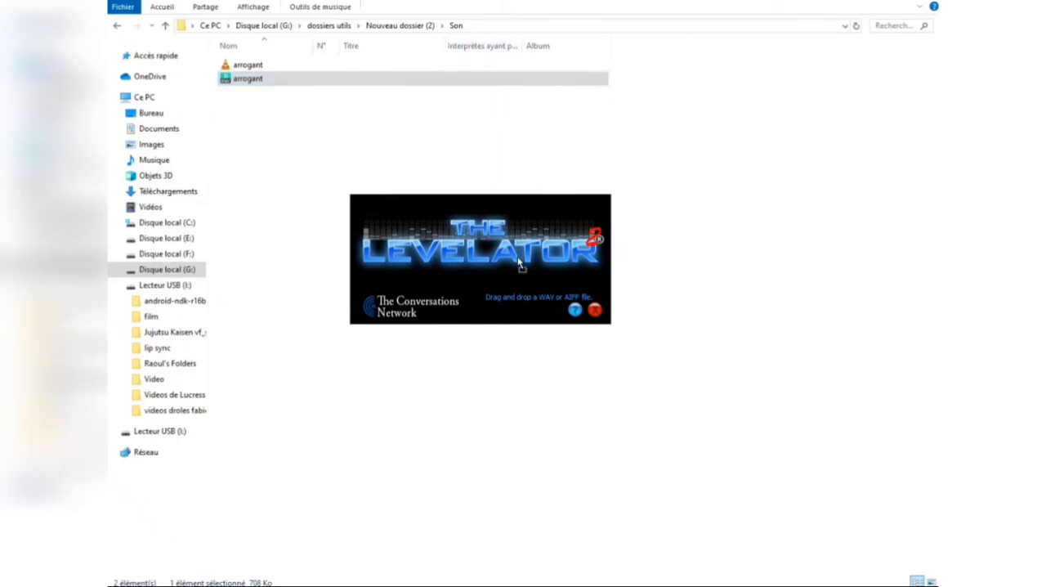
{"action": "left_click_drag", "start_coordinate": [517, 257], "coordinate": [517, 258]}
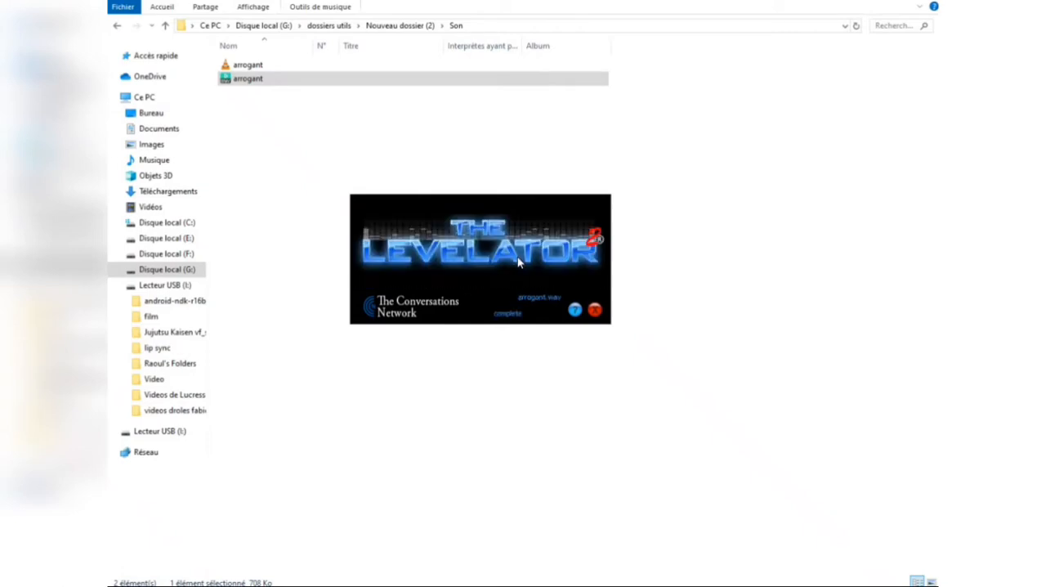
Step: Play arrogant.output.wav from the Son folder to check its sound, and close the player
{"action": "left_click", "coordinate": [312, 94]}
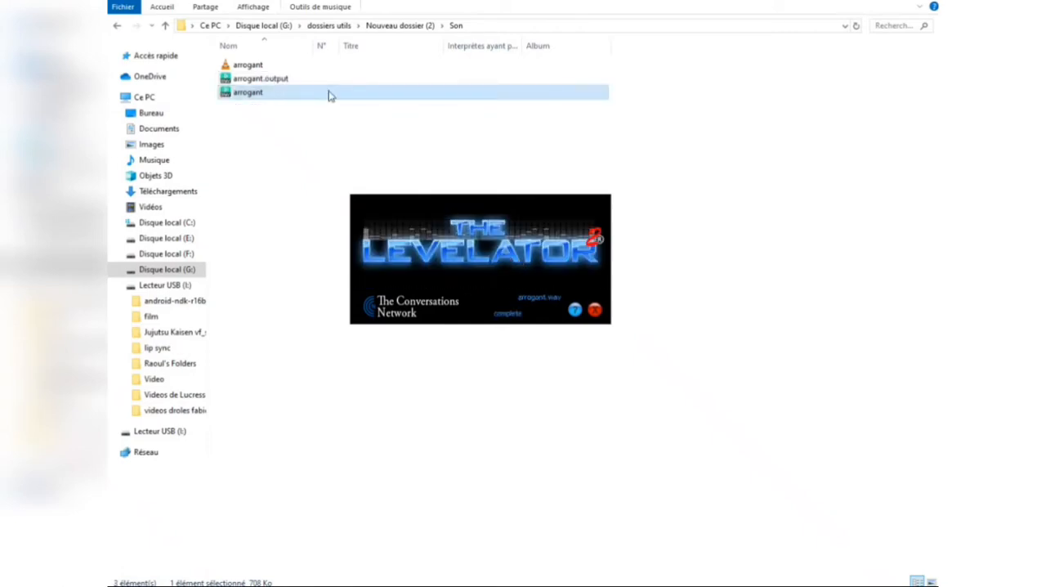
{"action": "left_click", "coordinate": [301, 79]}
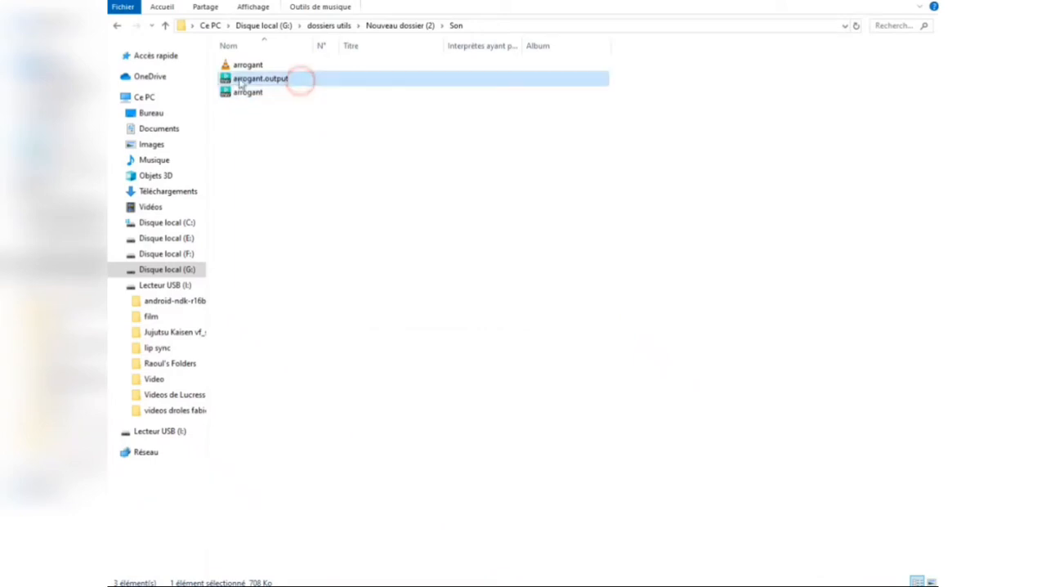
{"action": "double_click", "coordinate": [308, 84]}
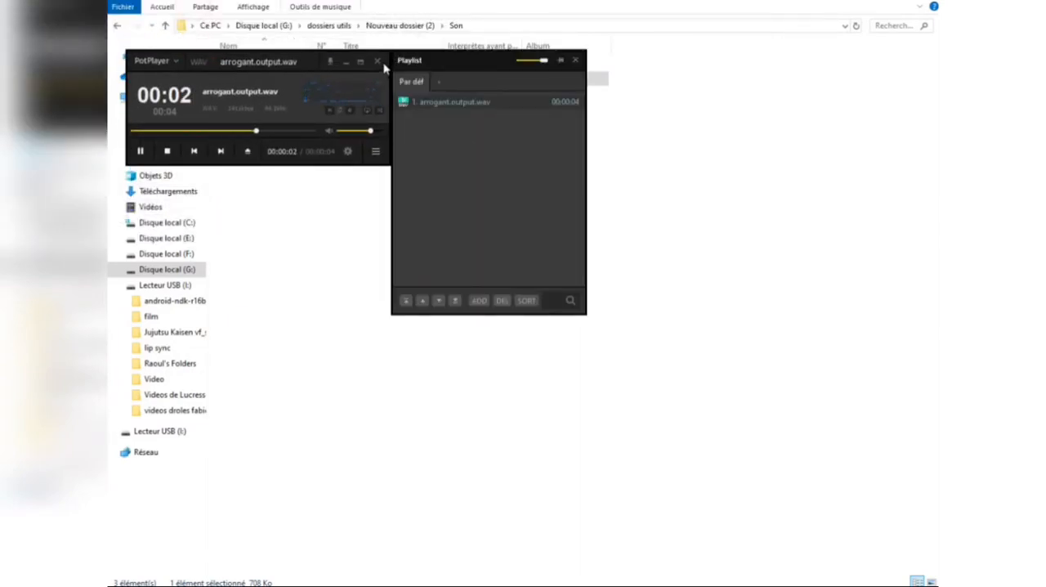
{"action": "left_click", "coordinate": [378, 62]}
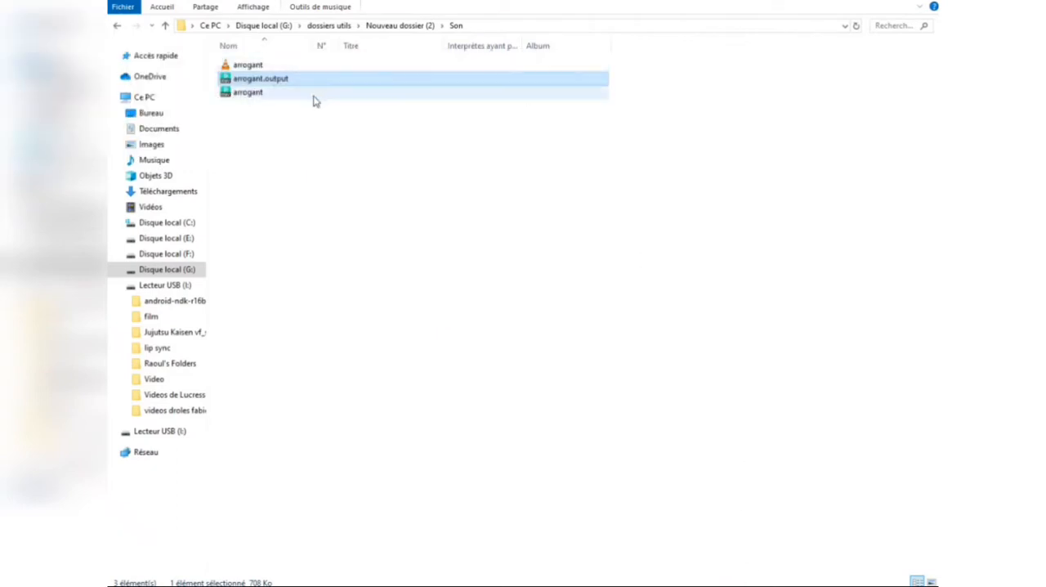
Step: Return to the Nouveau dossier (2) folder, switch to Adobe Animate and create a Full HD 1920 x 1080 document
{"action": "left_click", "coordinate": [166, 27]}
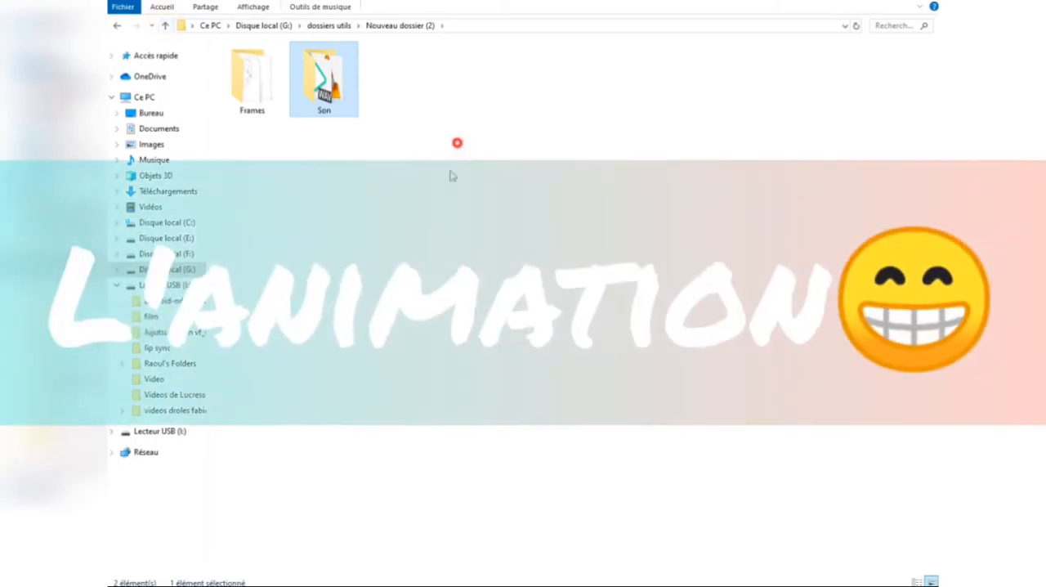
{"action": "left_click_drag", "start_coordinate": [458, 142], "coordinate": [238, 271]}
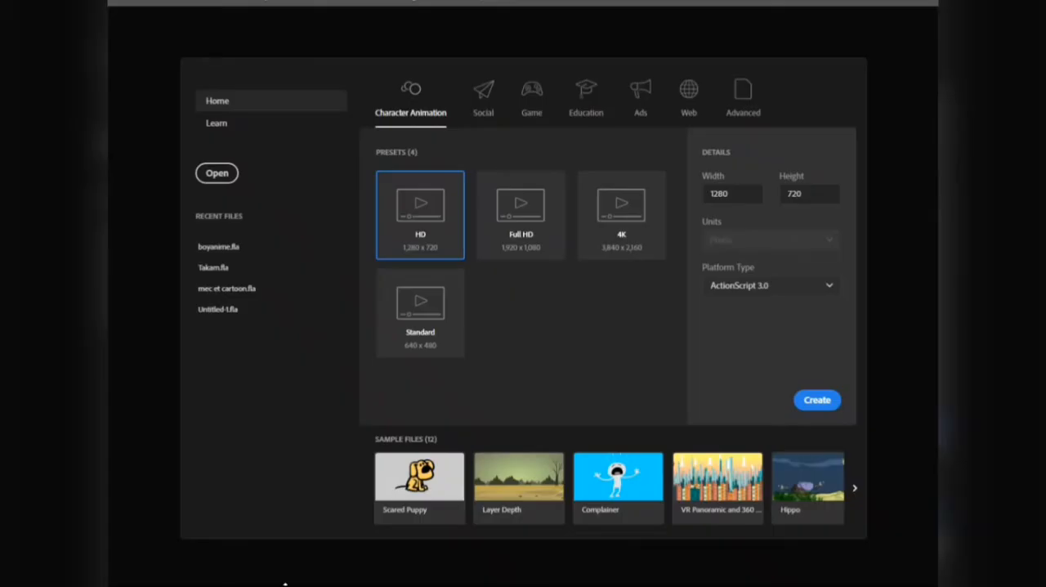
{"action": "left_click", "coordinate": [526, 237]}
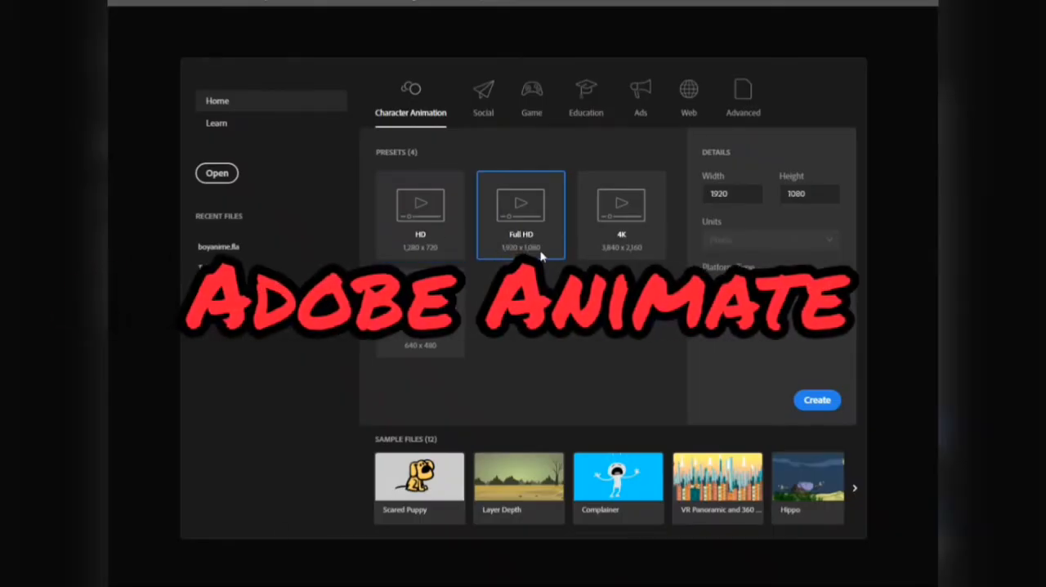
{"action": "left_click", "coordinate": [814, 404]}
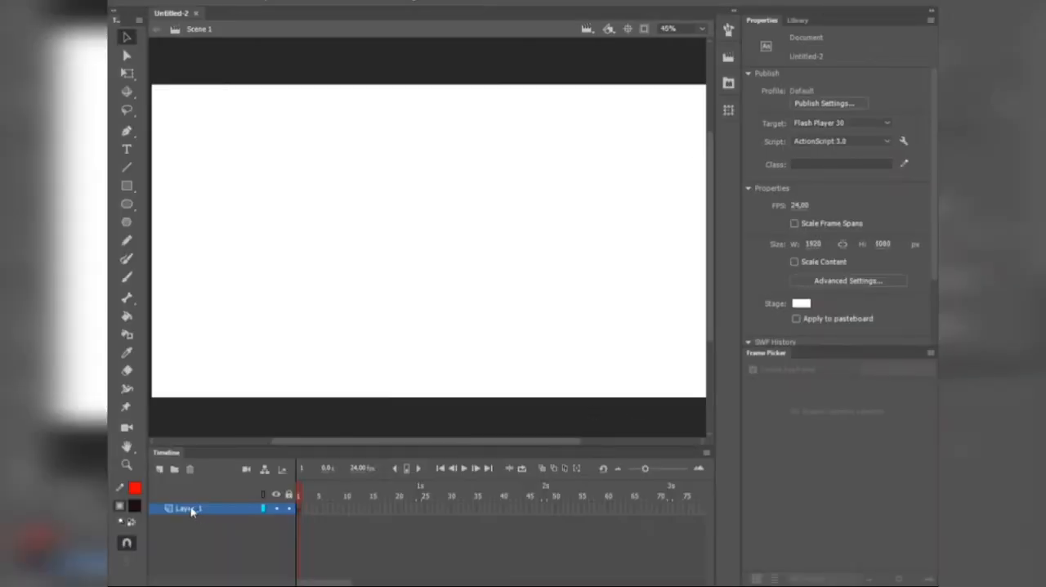
Step: Rename Layer_1 as Brouillon and give it blank keyframes on frames 1 to 4, with the timeline frames widened
{"action": "double_click", "coordinate": [190, 508]}
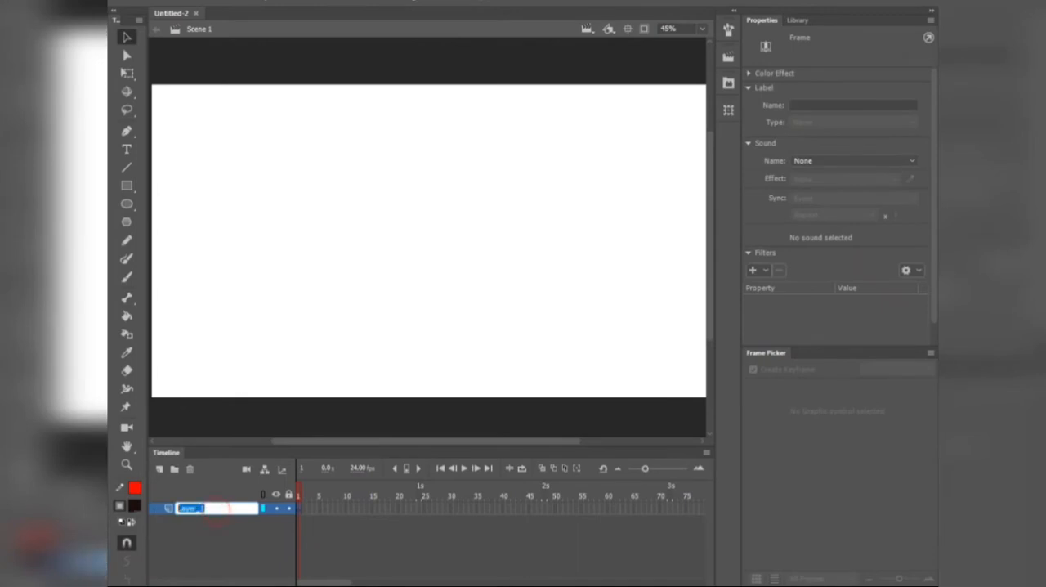
{"action": "type", "text": "Brouillon"}
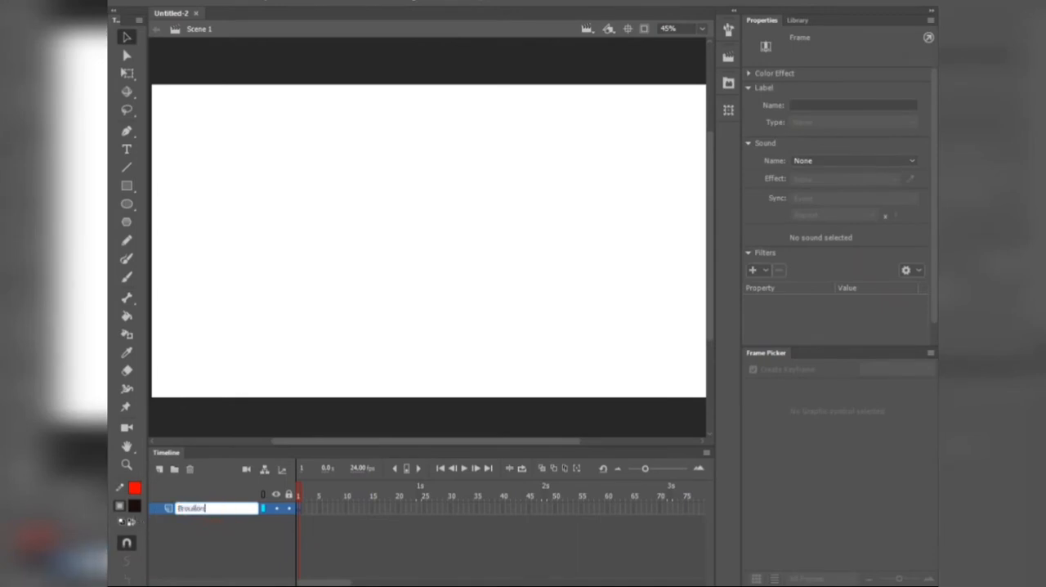
{"action": "key", "text": "Return"}
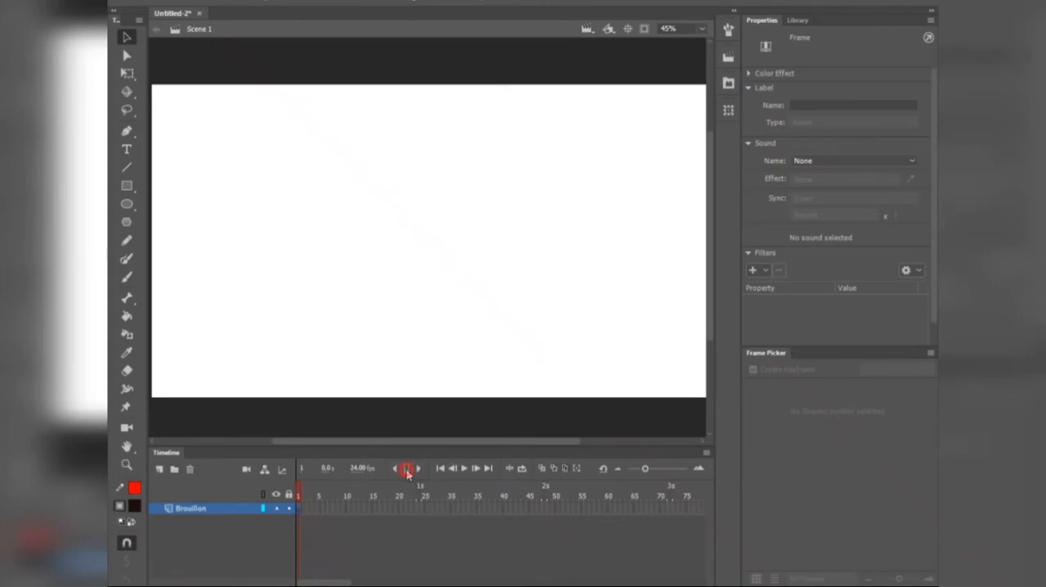
{"action": "left_click", "coordinate": [304, 496]}
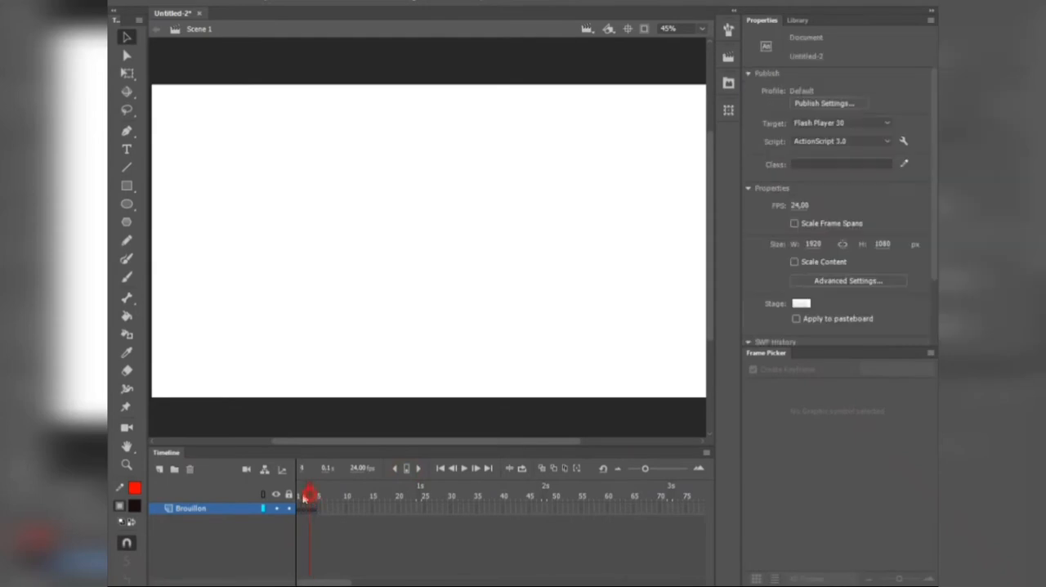
{"action": "left_click_drag", "start_coordinate": [653, 470], "coordinate": [660, 473]}
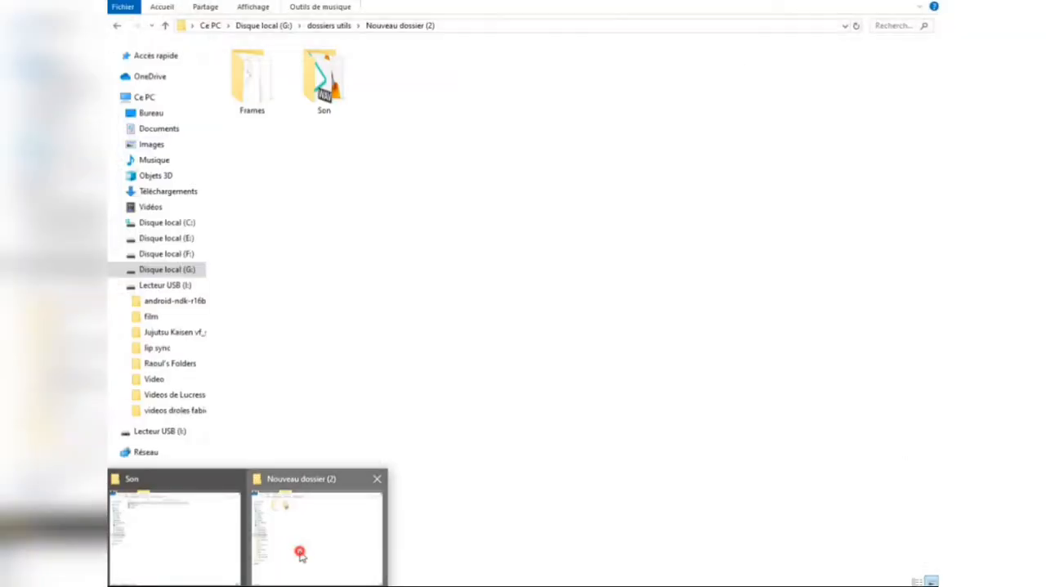
Step: Bring image 1 from the Frames folder onto the stage at frame 1 of the Brouillon layer
{"action": "left_click", "coordinate": [299, 552]}
{"action": "double_click", "coordinate": [258, 88]}
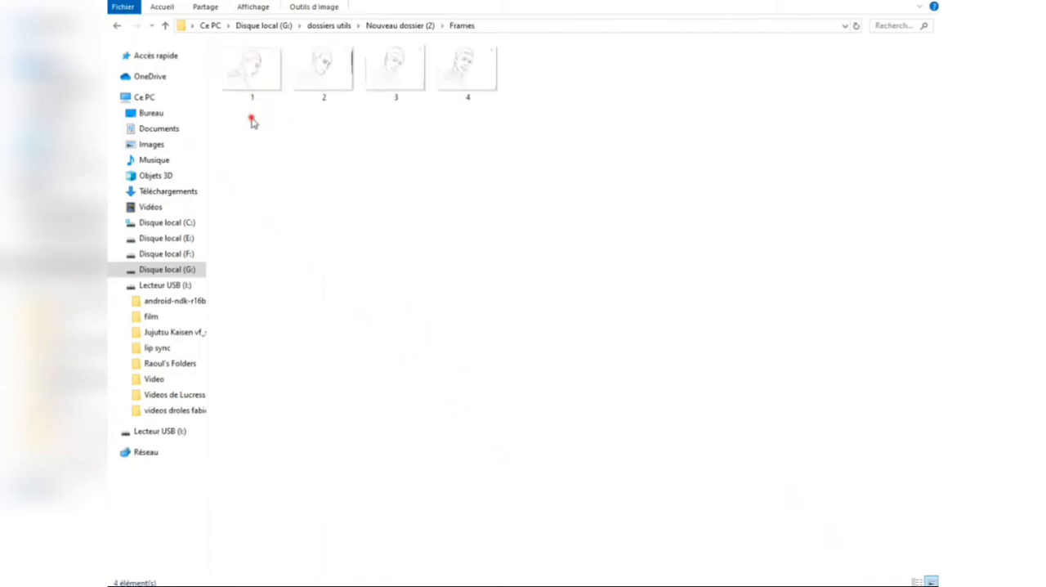
{"action": "left_click_drag", "start_coordinate": [275, 93], "coordinate": [342, 329]}
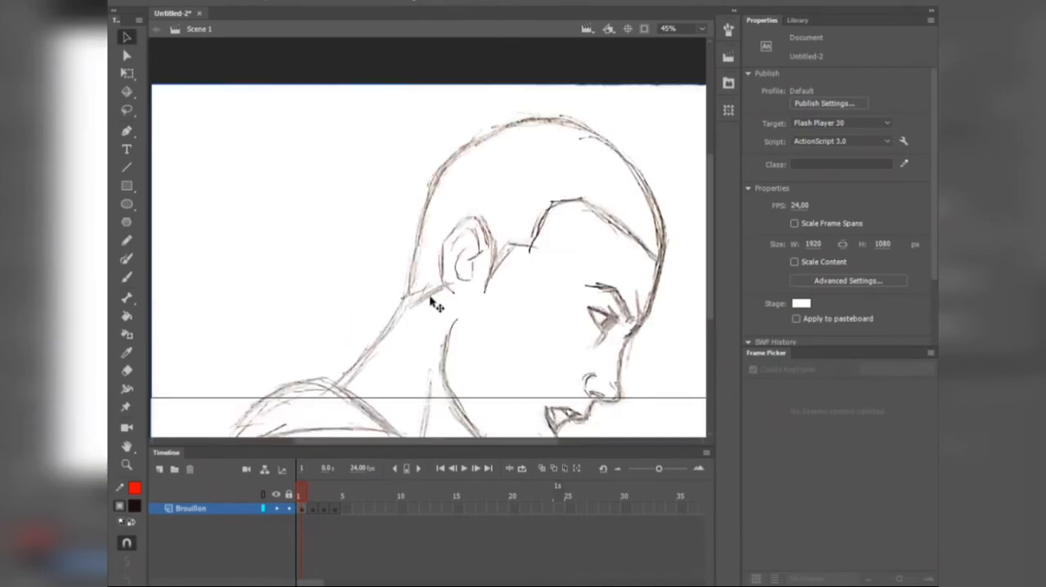
Step: Scale sketch 1 with Free Transform to about 1749 x 1227 px and place its bust over the stage's left half
{"action": "scroll", "coordinate": [433, 303], "scroll_direction": "down", "scroll_amount": 5}
{"action": "left_click_drag", "start_coordinate": [474, 381], "coordinate": [459, 350]}
{"action": "left_click_drag", "start_coordinate": [577, 367], "coordinate": [536, 345]}
{"action": "left_click", "coordinate": [129, 75]}
{"action": "scroll", "coordinate": [467, 340], "scroll_direction": "up", "scroll_amount": 3}
{"action": "left_click_drag", "start_coordinate": [466, 337], "coordinate": [383, 310]}
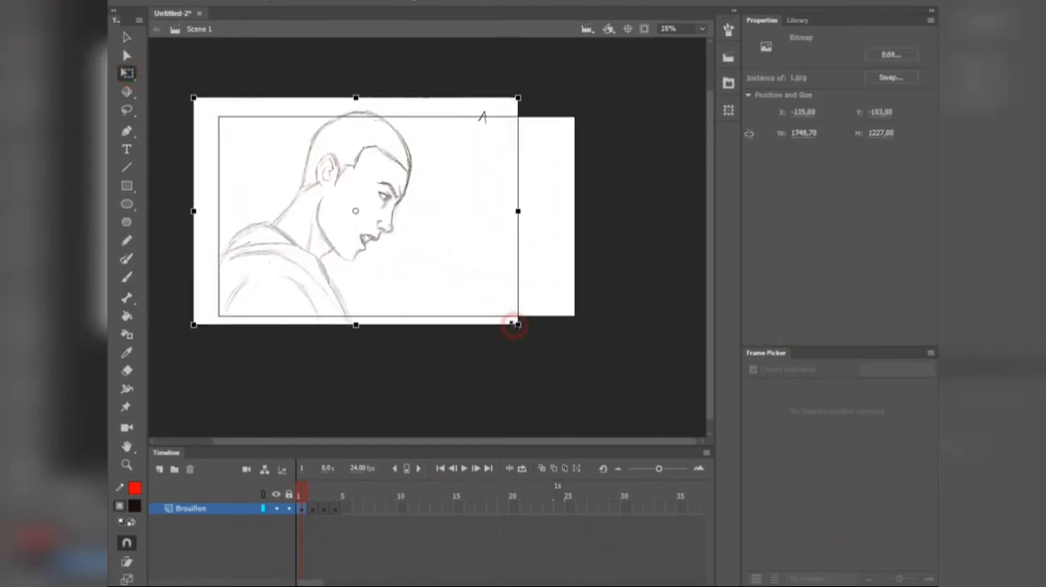
{"action": "left_click_drag", "start_coordinate": [514, 325], "coordinate": [503, 317]}
{"action": "left_click_drag", "start_coordinate": [404, 286], "coordinate": [404, 292]}
{"action": "left_click_drag", "start_coordinate": [506, 322], "coordinate": [518, 331]}
{"action": "left_click", "coordinate": [446, 390]}
Step: Turn on Onion Skin at frame 2 and bring image 2 from the Frames folder onto the stage
{"action": "left_click", "coordinate": [315, 496]}
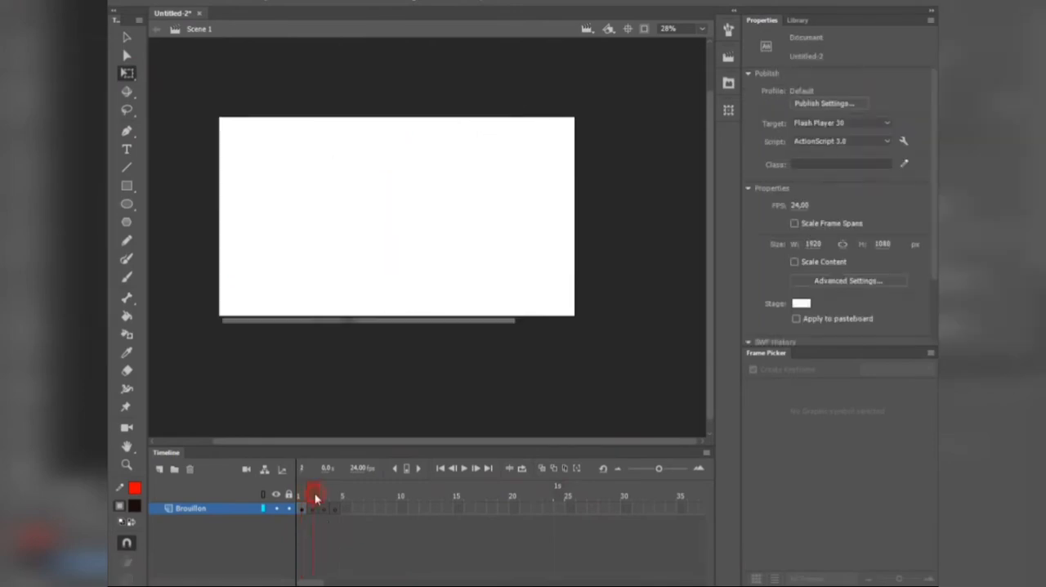
{"action": "left_click", "coordinate": [543, 467]}
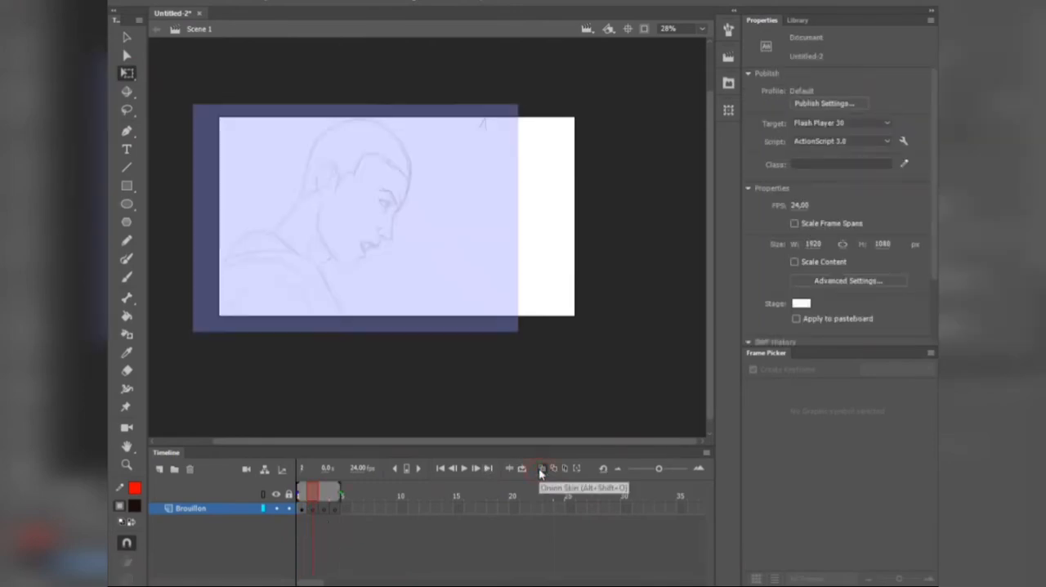
{"action": "mouse_move", "coordinate": [252, 585]}
{"action": "left_click", "coordinate": [316, 533]}
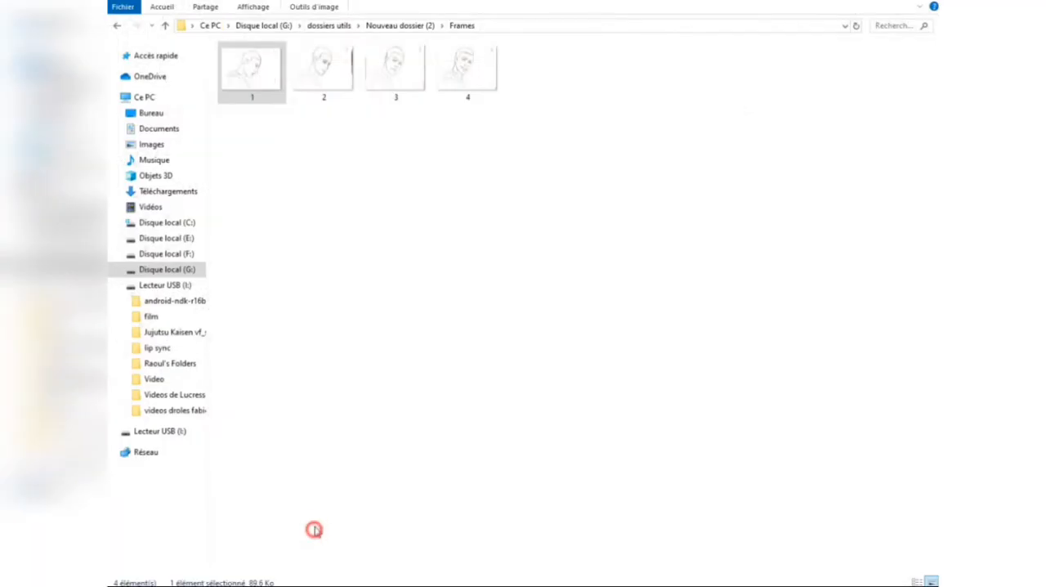
{"action": "left_click", "coordinate": [323, 66]}
{"action": "left_click_drag", "start_coordinate": [323, 102], "coordinate": [349, 267]}
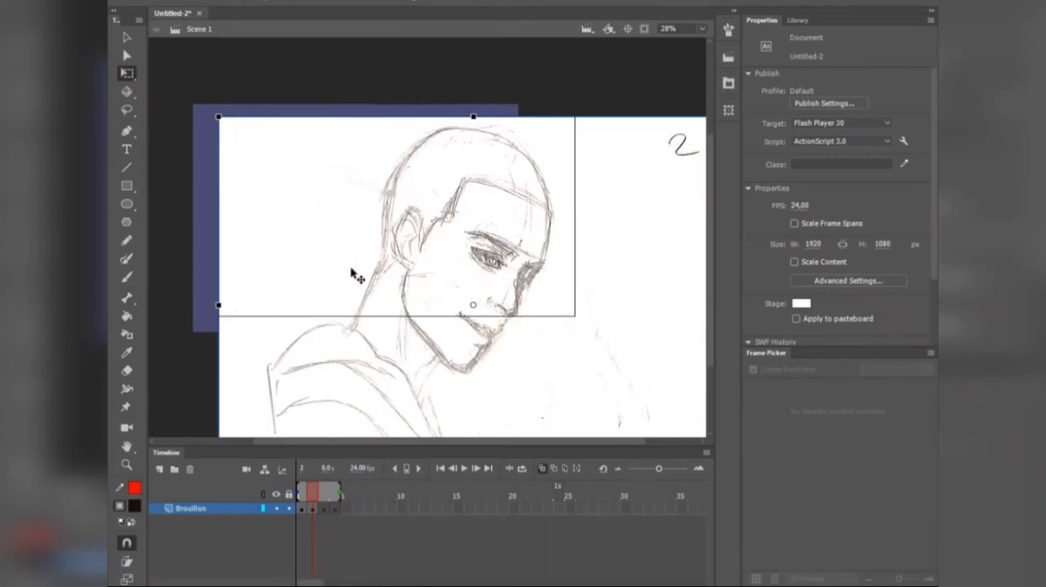
Step: Scale sketch 2 down with Free Transform and align its bust with the onion-skinned sketch of frame 1
{"action": "scroll", "coordinate": [467, 337], "scroll_direction": "down", "scroll_amount": 3}
{"action": "left_click_drag", "start_coordinate": [343, 222], "coordinate": [392, 257]}
{"action": "scroll", "coordinate": [459, 282], "scroll_direction": "up", "scroll_amount": 3}
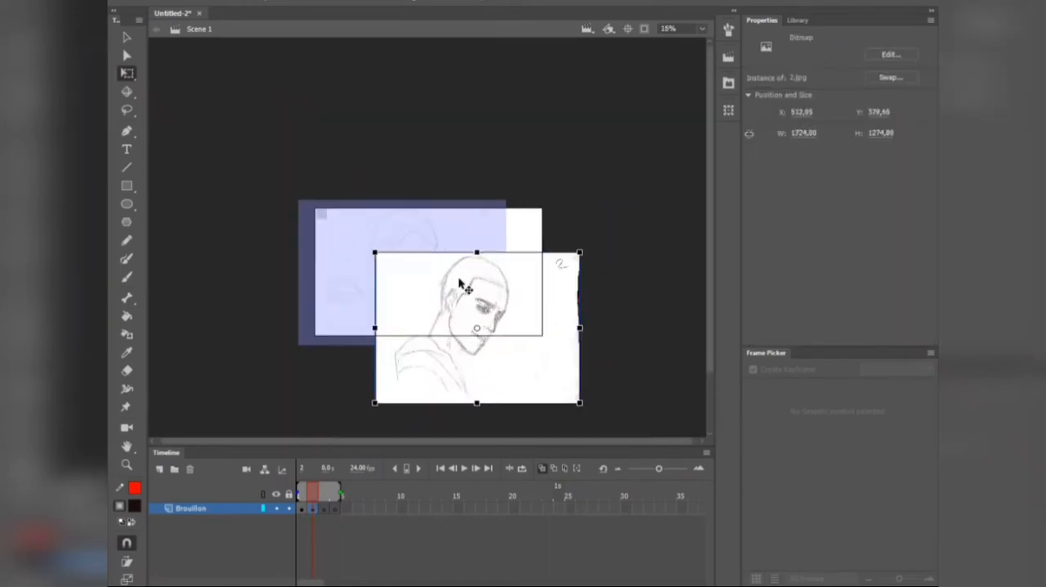
{"action": "left_click_drag", "start_coordinate": [462, 286], "coordinate": [341, 203]}
{"action": "left_click_drag", "start_coordinate": [532, 266], "coordinate": [552, 267]}
{"action": "mouse_move", "coordinate": [457, 290]}
{"action": "left_mouse_down"}
{"action": "mouse_move", "coordinate": [506, 290]}
{"action": "mouse_move", "coordinate": [463, 286]}
{"action": "left_mouse_up"}
{"action": "left_click_drag", "start_coordinate": [555, 146], "coordinate": [537, 157]}
{"action": "mouse_move", "coordinate": [312, 496]}
{"action": "left_mouse_down"}
{"action": "mouse_move", "coordinate": [303, 497]}
{"action": "mouse_move", "coordinate": [313, 495]}
{"action": "left_mouse_up"}
{"action": "scroll", "coordinate": [342, 362], "scroll_direction": "up", "scroll_amount": 2}
{"action": "left_click_drag", "start_coordinate": [434, 319], "coordinate": [403, 322]}
Step: Switch between the onion skin display modes, keep Onion Skin on and go to frame 3
{"action": "left_click", "coordinate": [554, 469]}
{"action": "left_click", "coordinate": [544, 469]}
{"action": "left_click_drag", "start_coordinate": [314, 496], "coordinate": [326, 494]}
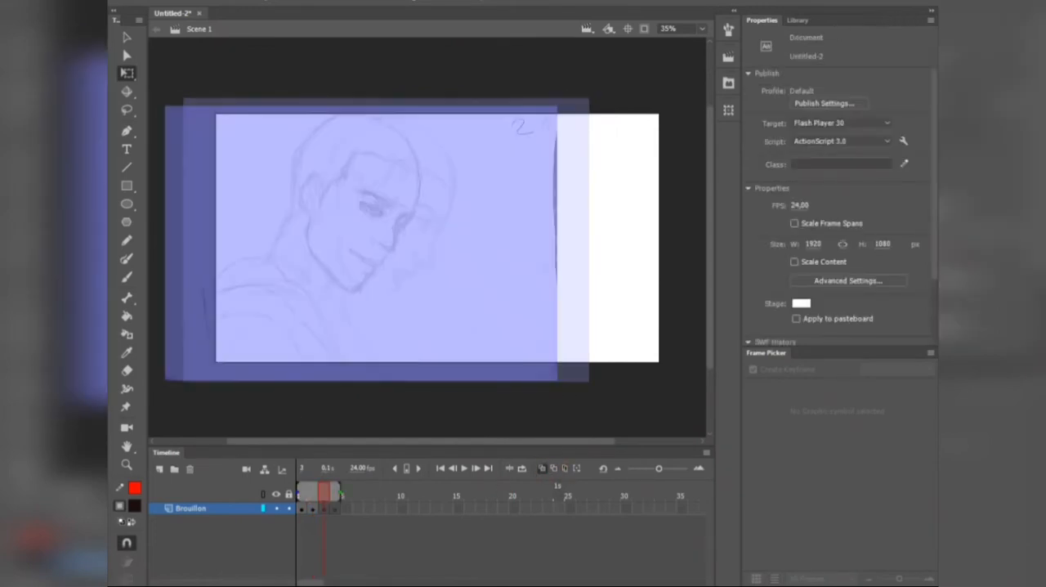
Step: Bring image 3 from the Frames folder onto the stage at frame 3
{"action": "mouse_move", "coordinate": [268, 560]}
{"action": "left_click", "coordinate": [294, 544]}
{"action": "left_click", "coordinate": [411, 67]}
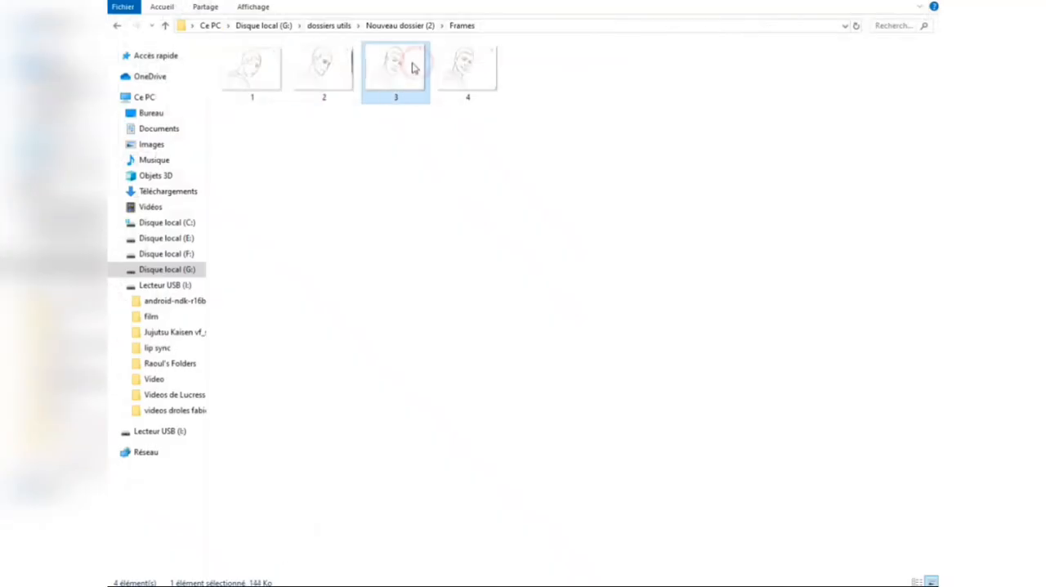
{"action": "mouse_move", "coordinate": [412, 67]}
{"action": "left_mouse_down"}
{"action": "mouse_move", "coordinate": [434, 394]}
{"action": "mouse_move", "coordinate": [608, 474]}
{"action": "mouse_move", "coordinate": [286, 585]}
{"action": "mouse_move", "coordinate": [282, 572]}
{"action": "mouse_move", "coordinate": [406, 349]}
{"action": "mouse_move", "coordinate": [408, 280]}
{"action": "mouse_move", "coordinate": [422, 285]}
{"action": "left_mouse_up"}
Step: Scale sketch 3 to about 1766 x 1224 px and align its bust with the onion-skinned sketch of frame 2
{"action": "mouse_move", "coordinate": [217, 115]}
{"action": "left_mouse_down"}
{"action": "mouse_move", "coordinate": [303, 238]}
{"action": "mouse_move", "coordinate": [276, 222]}
{"action": "left_mouse_up"}
{"action": "mouse_move", "coordinate": [414, 268]}
{"action": "left_mouse_down"}
{"action": "mouse_move", "coordinate": [372, 219]}
{"action": "mouse_move", "coordinate": [269, 145]}
{"action": "left_mouse_up"}
{"action": "left_click_drag", "start_coordinate": [563, 245], "coordinate": [585, 245]}
{"action": "left_click_drag", "start_coordinate": [538, 253], "coordinate": [522, 253]}
Step: Go to frame 4 and bring image 4 from the Frames folder onto the stage
{"action": "left_click", "coordinate": [330, 491]}
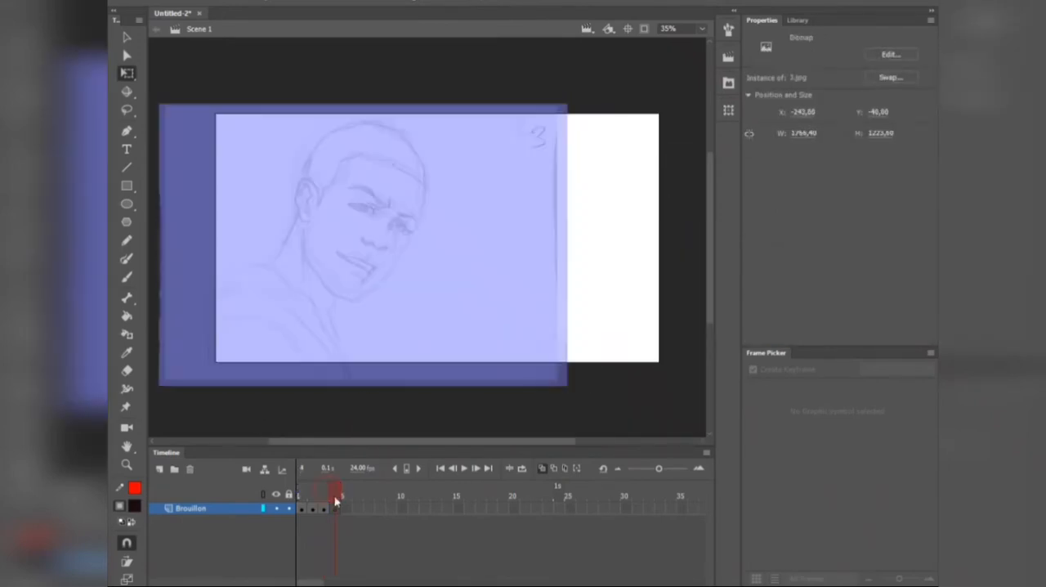
{"action": "left_click", "coordinate": [296, 542]}
{"action": "mouse_move", "coordinate": [466, 73]}
{"action": "left_mouse_down"}
{"action": "mouse_move", "coordinate": [483, 77]}
{"action": "mouse_move", "coordinate": [450, 310]}
{"action": "mouse_move", "coordinate": [294, 576]}
{"action": "mouse_move", "coordinate": [411, 294]}
{"action": "left_mouse_up"}
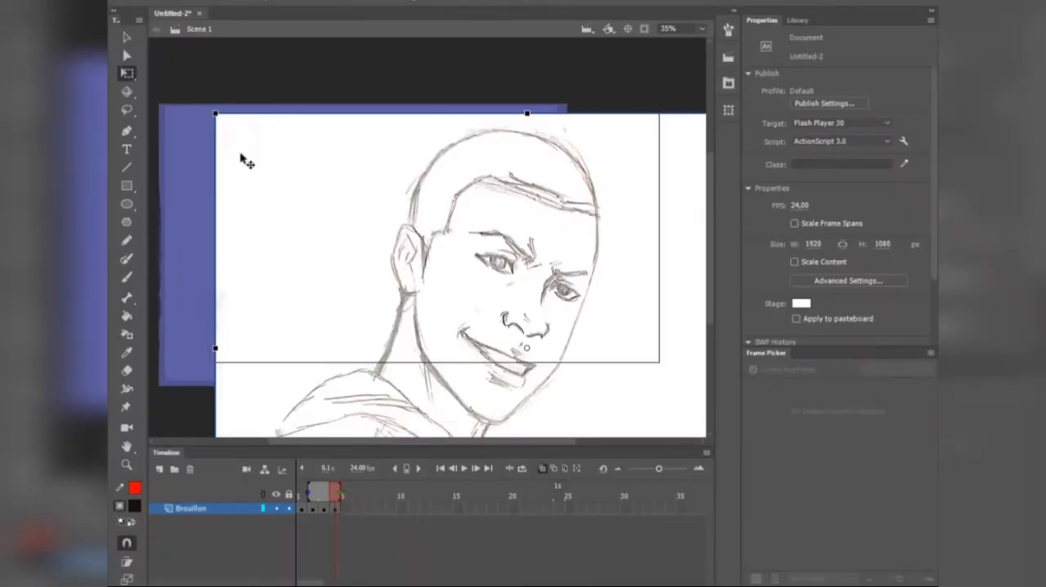
Step: Scale sketch 4 to about 1513 x 1075 px and align its bust with the onion-skinned sketch of frame 3
{"action": "left_click_drag", "start_coordinate": [260, 189], "coordinate": [289, 237]}
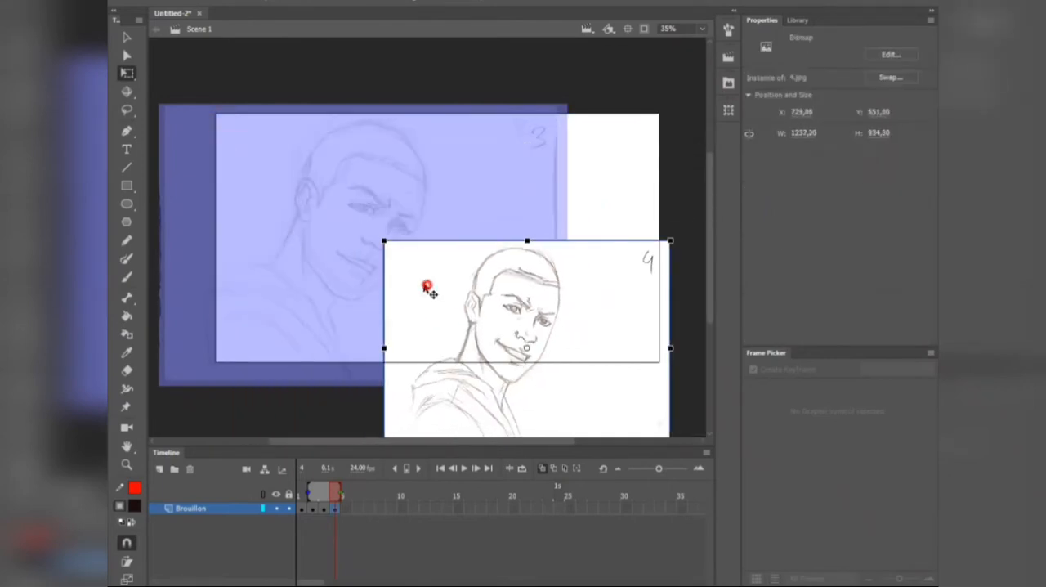
{"action": "left_click_drag", "start_coordinate": [427, 287], "coordinate": [219, 158]}
{"action": "mouse_move", "coordinate": [450, 319]}
{"action": "left_mouse_down"}
{"action": "mouse_move", "coordinate": [514, 364]}
{"action": "mouse_move", "coordinate": [569, 384]}
{"action": "mouse_move", "coordinate": [536, 366]}
{"action": "left_mouse_up"}
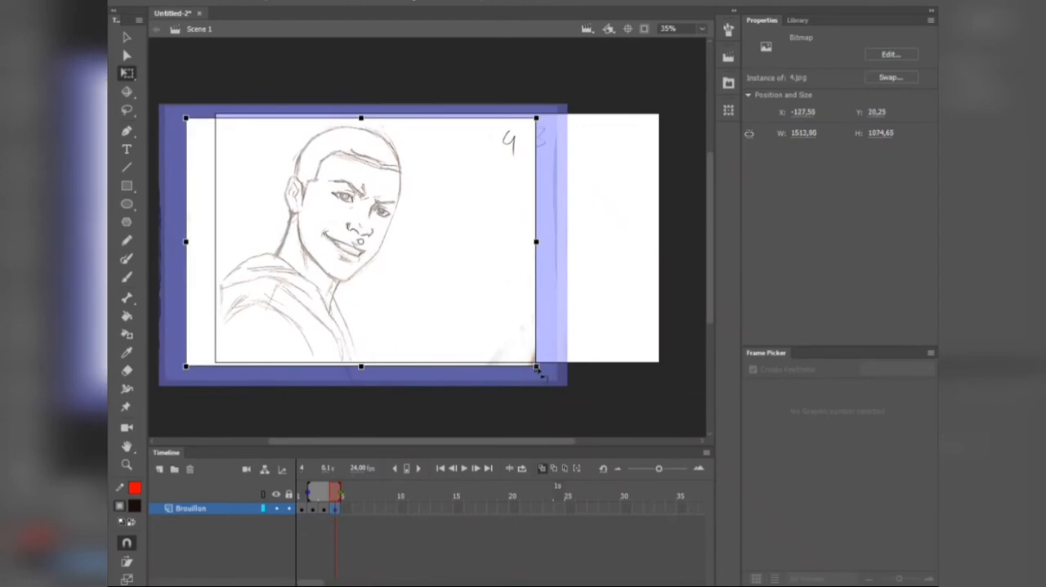
Step: Play through the sketch sequence and set the document's frame rate to 12 fps
{"action": "left_click_drag", "start_coordinate": [330, 498], "coordinate": [284, 496]}
{"action": "key", "text": "Return"}
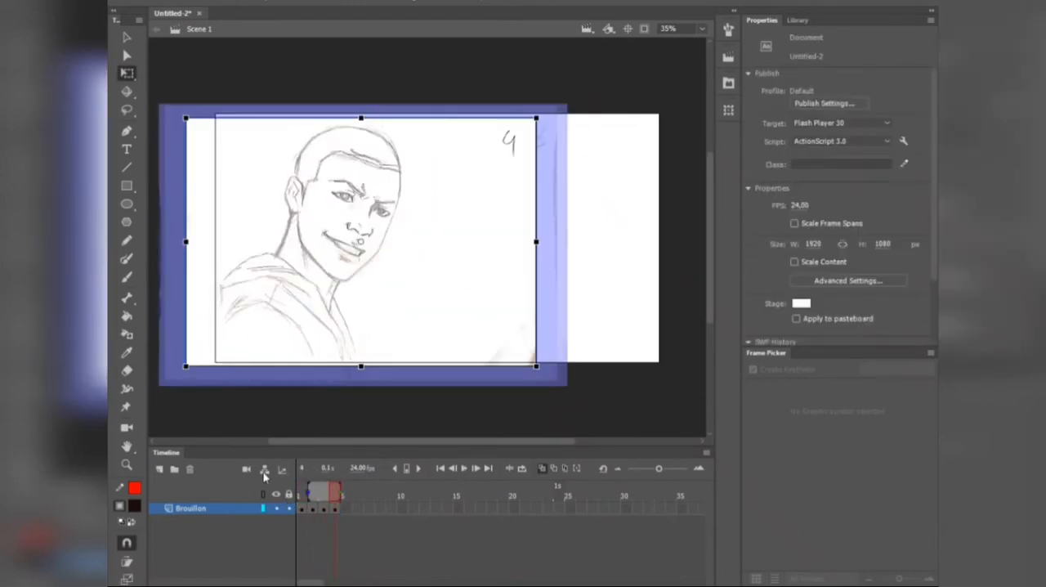
{"action": "left_click", "coordinate": [365, 469]}
{"action": "type", "text": "12"}
{"action": "key", "text": "Return"}
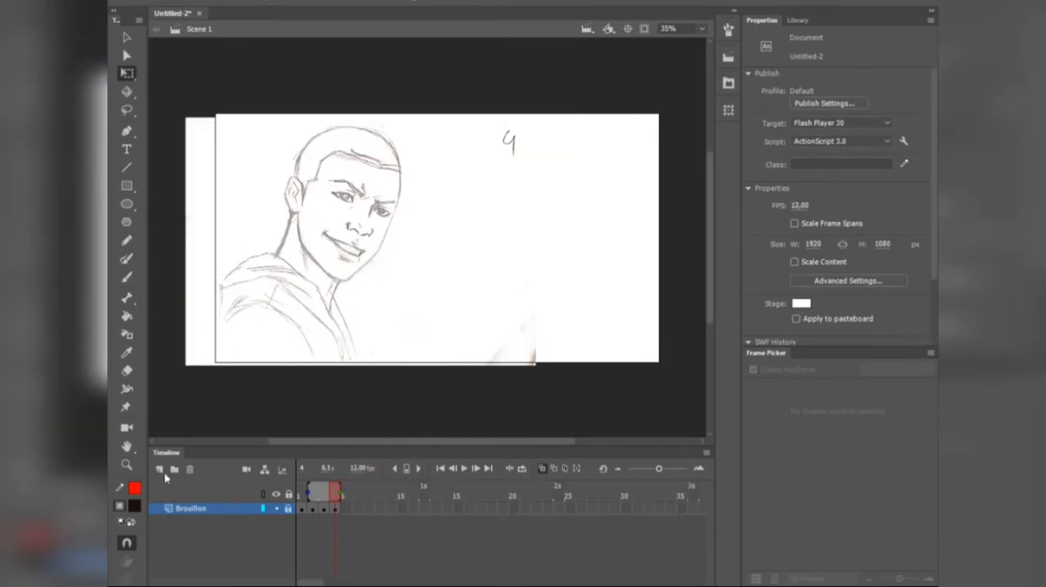
Step: Lock the Brouillon layer and add a new layer named Propre above it
{"action": "left_click", "coordinate": [161, 470]}
{"action": "double_click", "coordinate": [192, 508]}
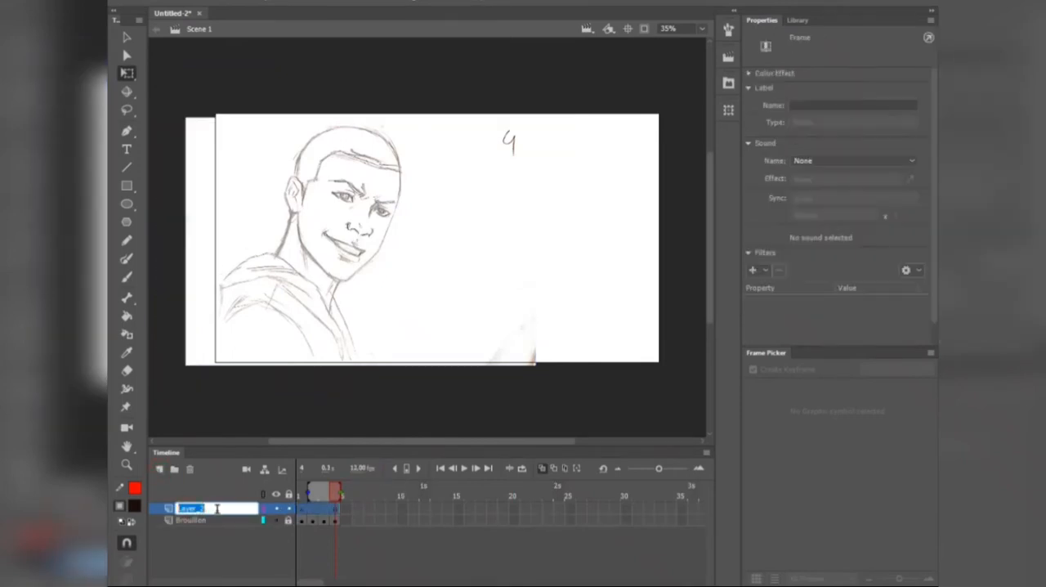
{"action": "type", "text": "Fropre"}
{"action": "key", "text": "Return"}
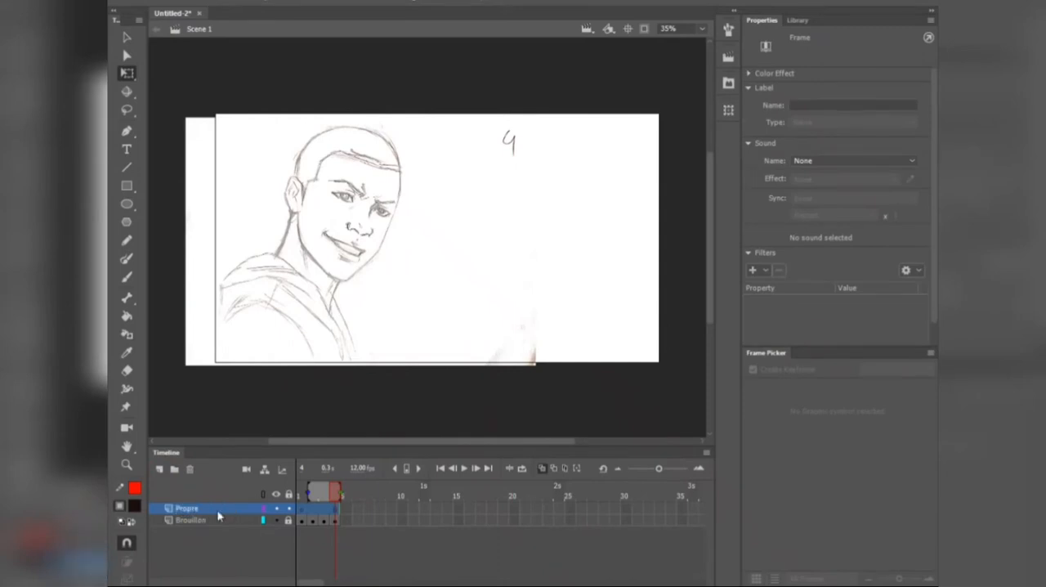
Step: Go to frame 1 and set the Brouillon layer's visibility to Transparent at 50
{"action": "left_click", "coordinate": [301, 493]}
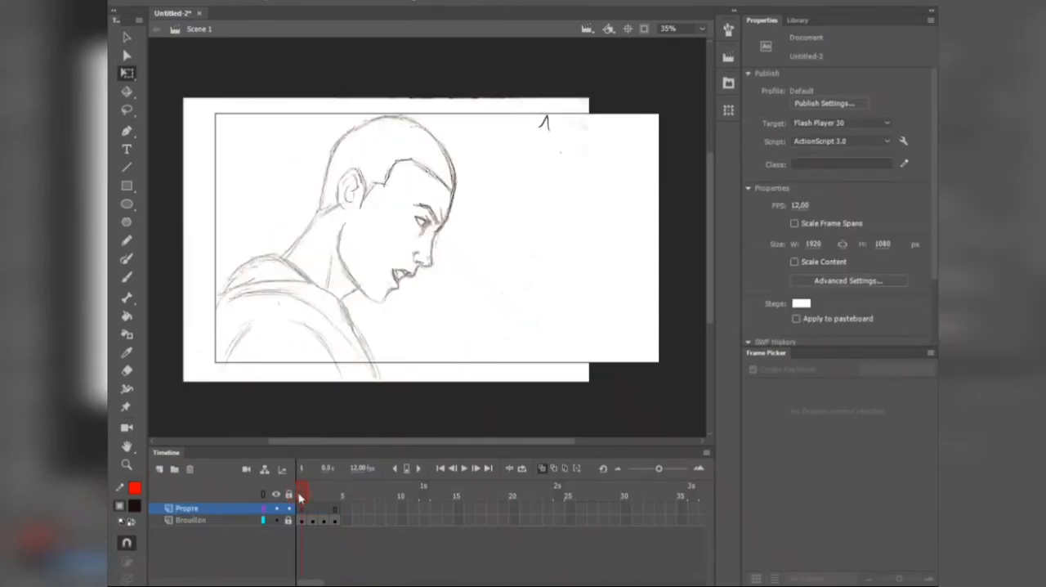
{"action": "scroll", "coordinate": [454, 216], "scroll_direction": "up", "scroll_amount": 2}
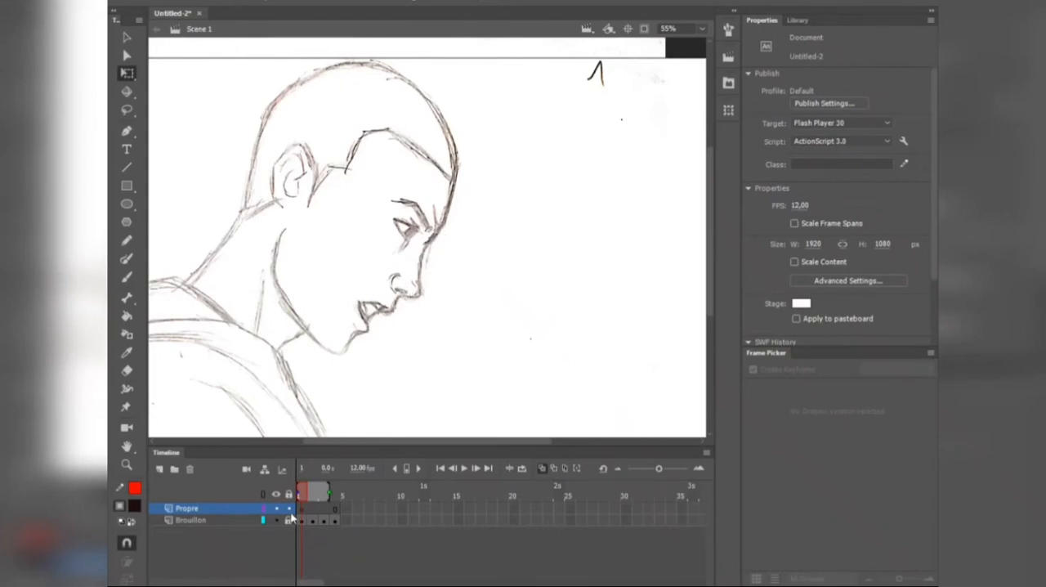
{"action": "left_click", "coordinate": [245, 521]}
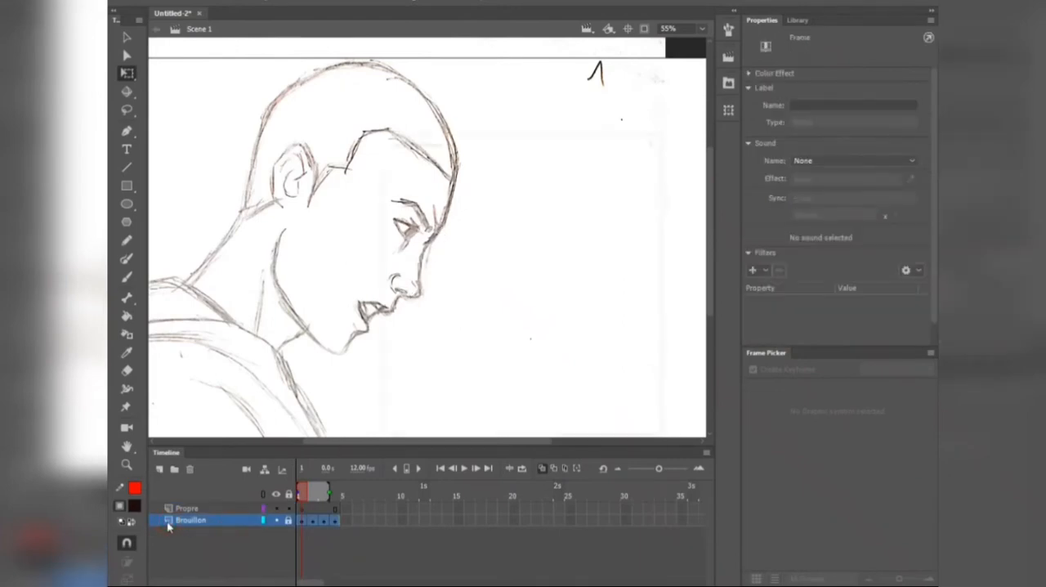
{"action": "double_click", "coordinate": [168, 523]}
{"action": "left_click", "coordinate": [455, 249]}
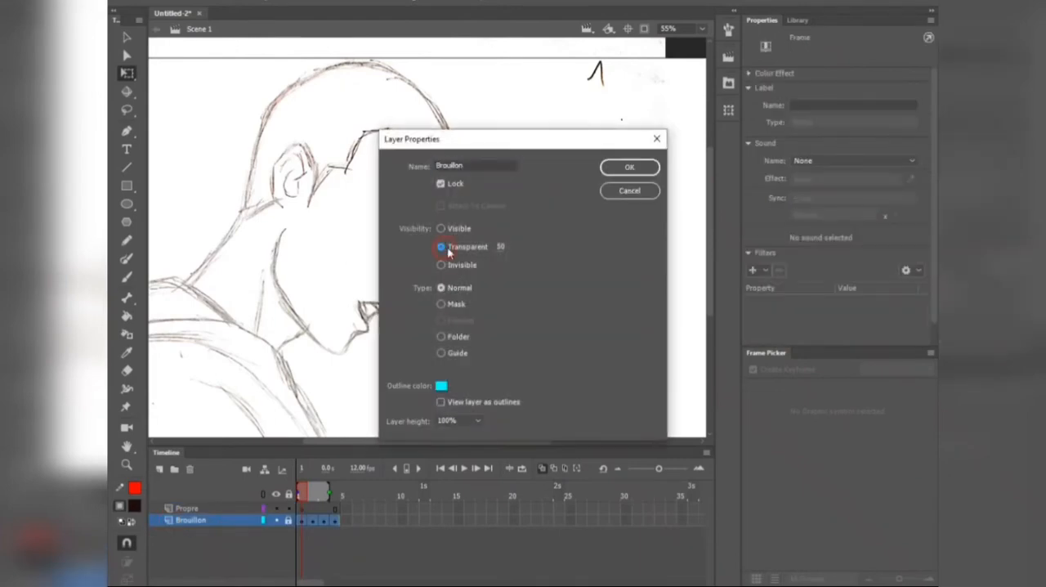
{"action": "left_click", "coordinate": [629, 167]}
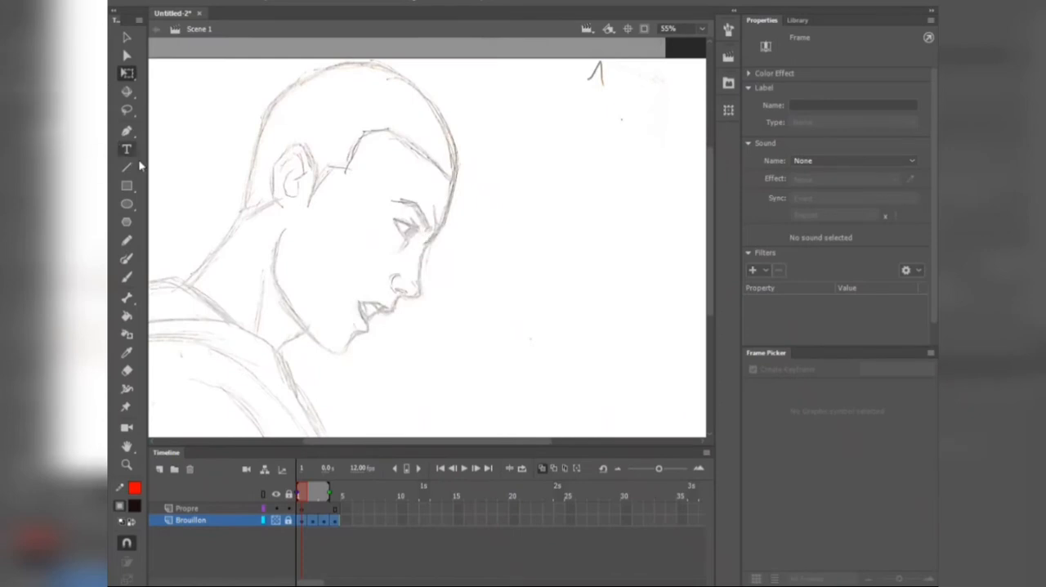
Step: Set up the Brush tool with size 1 and high smoothing, and select frame 1 of the Propre layer
{"action": "left_click", "coordinate": [124, 278]}
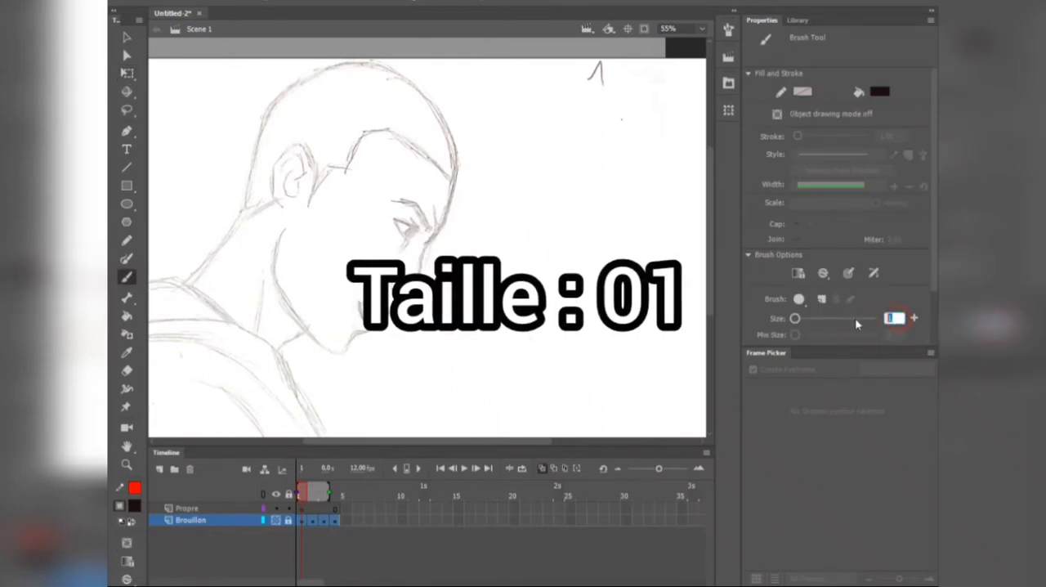
{"action": "scroll", "coordinate": [871, 318], "scroll_direction": "down", "scroll_amount": 2}
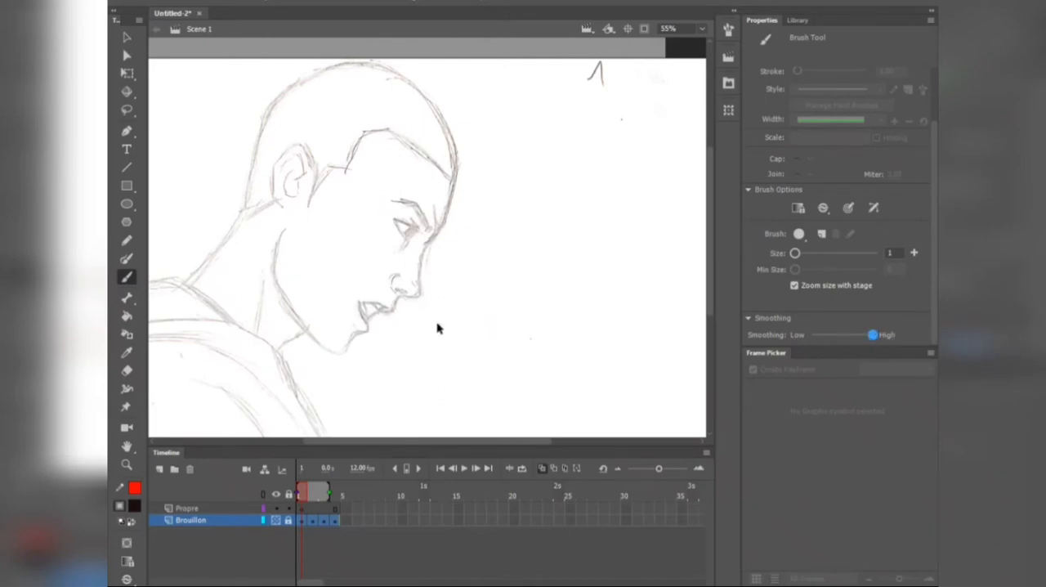
{"action": "left_click", "coordinate": [300, 509]}
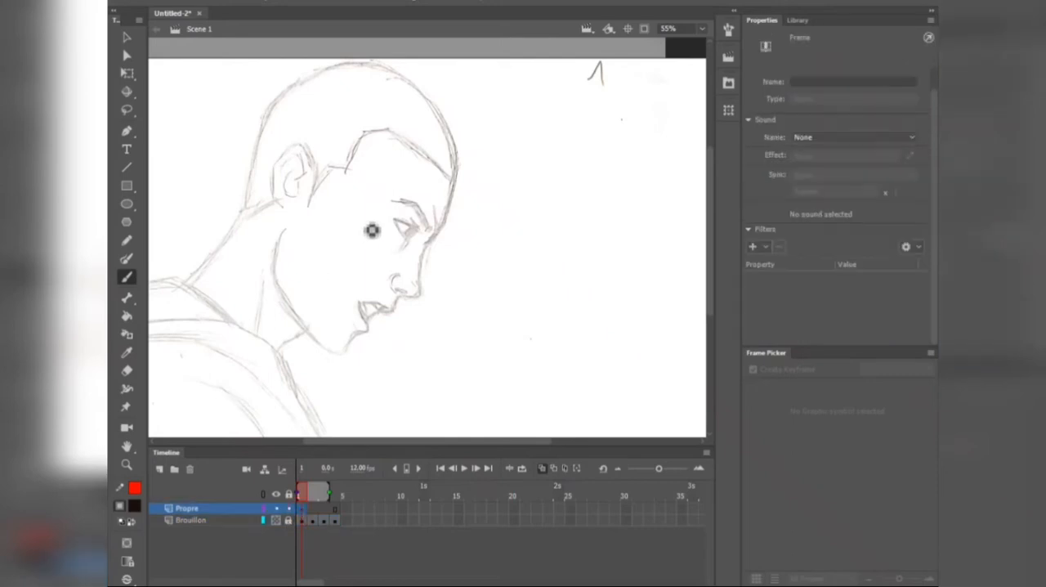
Step: Trace the closed outline of the eyebrow on the Propre layer with the Brush tool
{"action": "scroll", "coordinate": [371, 230], "scroll_direction": "up", "scroll_amount": 5}
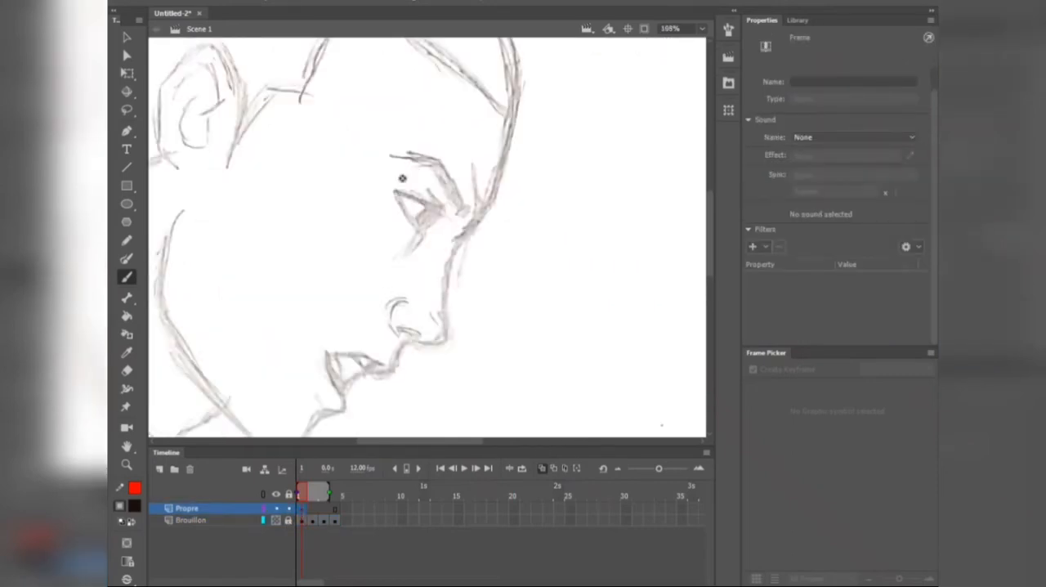
{"action": "scroll", "coordinate": [452, 158], "scroll_direction": "up", "scroll_amount": 2}
{"action": "scroll", "coordinate": [404, 168], "scroll_direction": "up", "scroll_amount": 2}
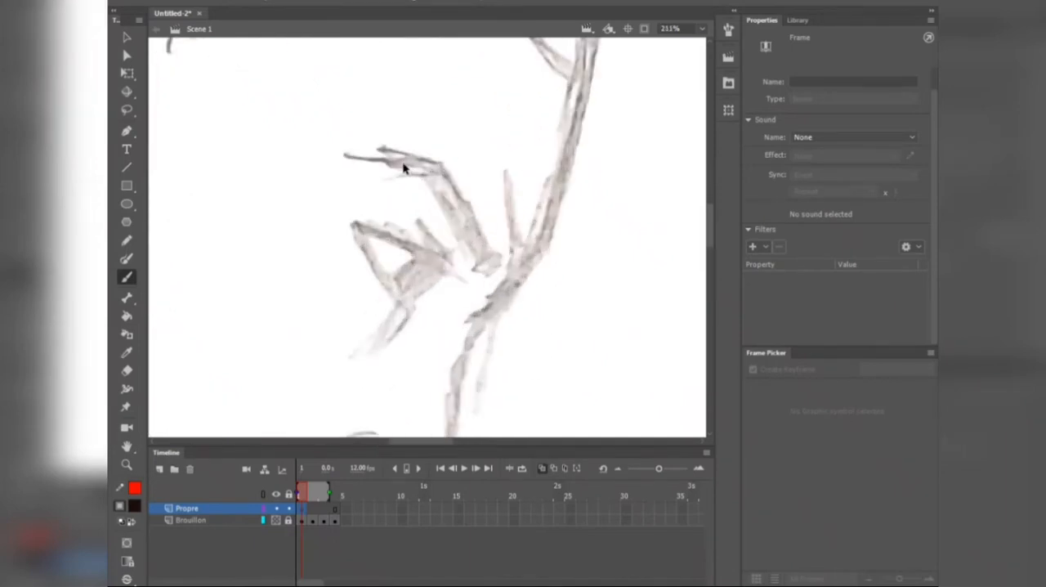
{"action": "left_click_drag", "start_coordinate": [342, 153], "coordinate": [387, 164]}
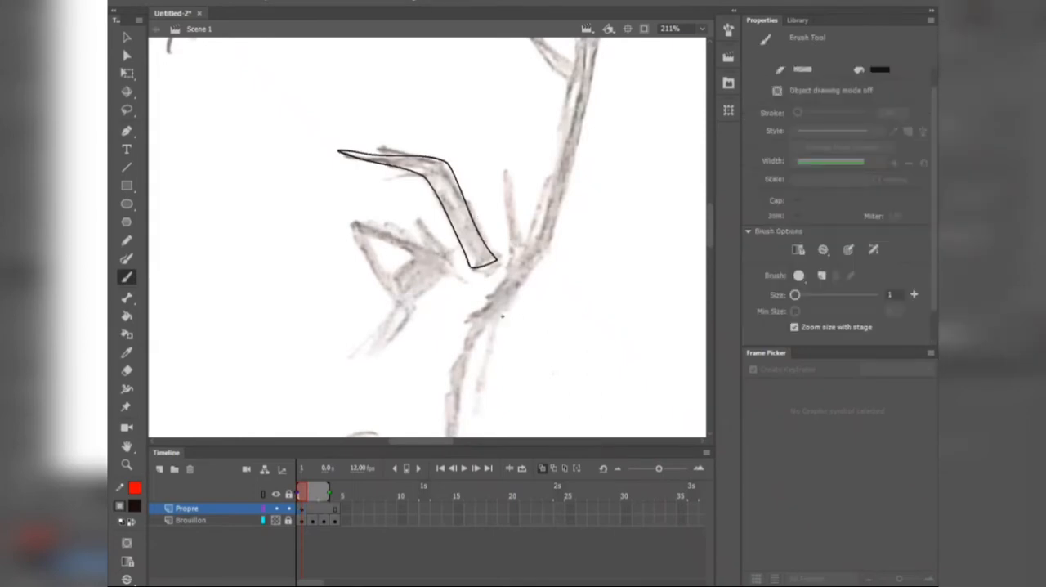
Step: Ink the eye's upper and lower lash lines as solid, tapering black shapes with forked ends
{"action": "scroll", "coordinate": [441, 295], "scroll_direction": "up", "scroll_amount": 3}
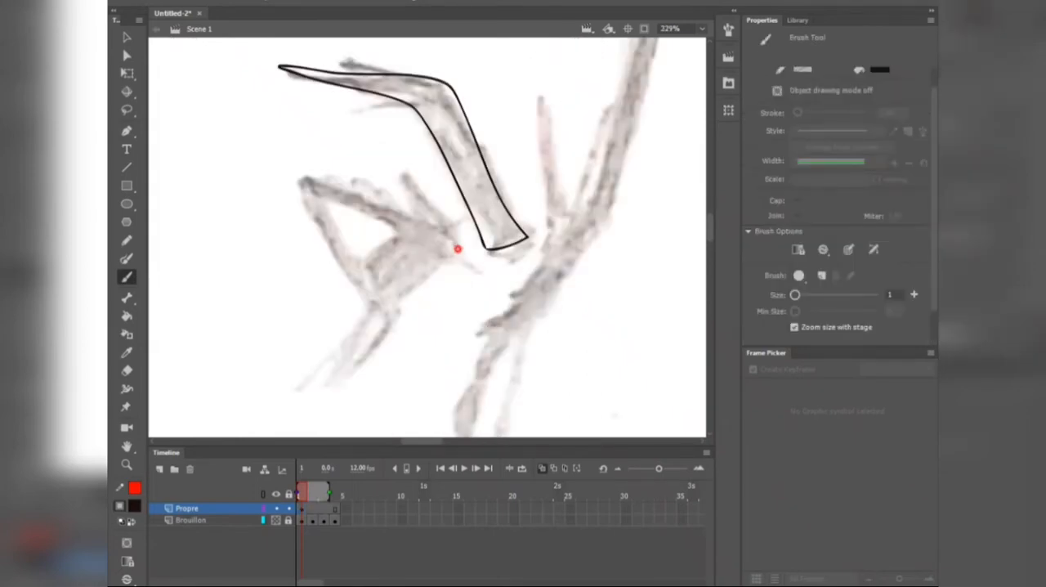
{"action": "left_click_drag", "start_coordinate": [458, 248], "coordinate": [478, 270]}
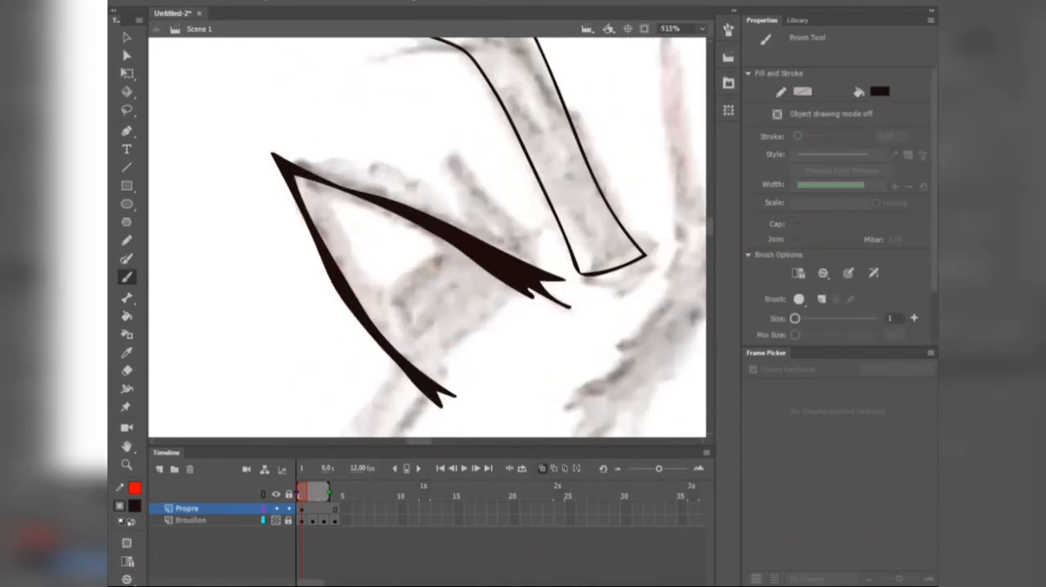
{"action": "key", "text": "v"}
{"action": "key", "text": "b"}
{"action": "scroll", "coordinate": [417, 208], "scroll_direction": "down", "scroll_amount": 3}
{"action": "scroll", "coordinate": [379, 189], "scroll_direction": "up", "scroll_amount": 4}
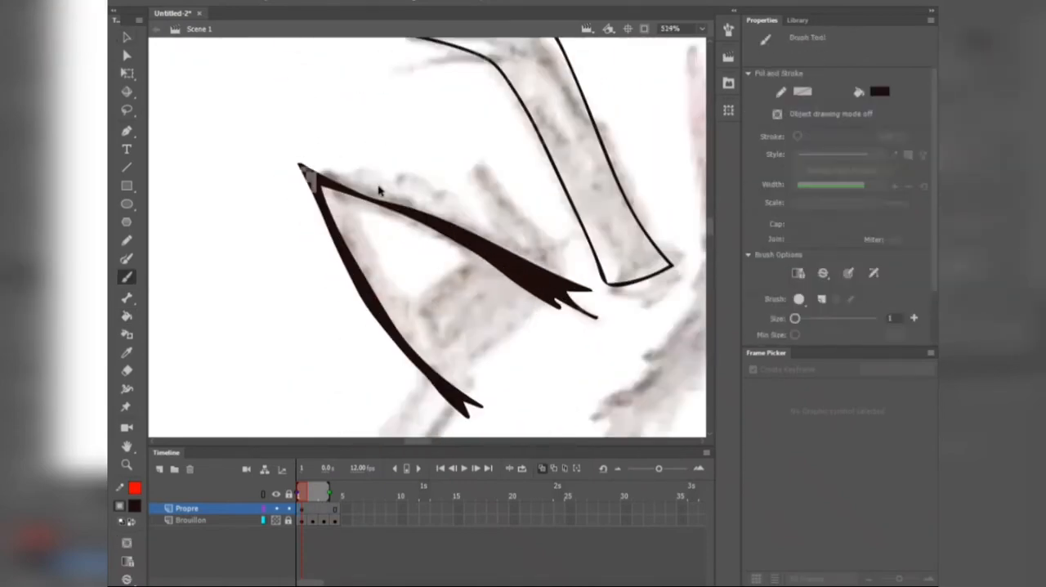
Step: Draw the eyelid crease, the short fold beside the eyebrow and the iris edge with the Brush tool
{"action": "left_click_drag", "start_coordinate": [327, 176], "coordinate": [532, 252]}
{"action": "key", "text": "v"}
{"action": "scroll", "coordinate": [474, 229], "scroll_direction": "down", "scroll_amount": 1}
{"action": "key", "text": "b"}
{"action": "scroll", "coordinate": [477, 212], "scroll_direction": "down", "scroll_amount": 3}
{"action": "scroll", "coordinate": [538, 237], "scroll_direction": "up", "scroll_amount": 2}
{"action": "left_click_drag", "start_coordinate": [525, 247], "coordinate": [546, 239]}
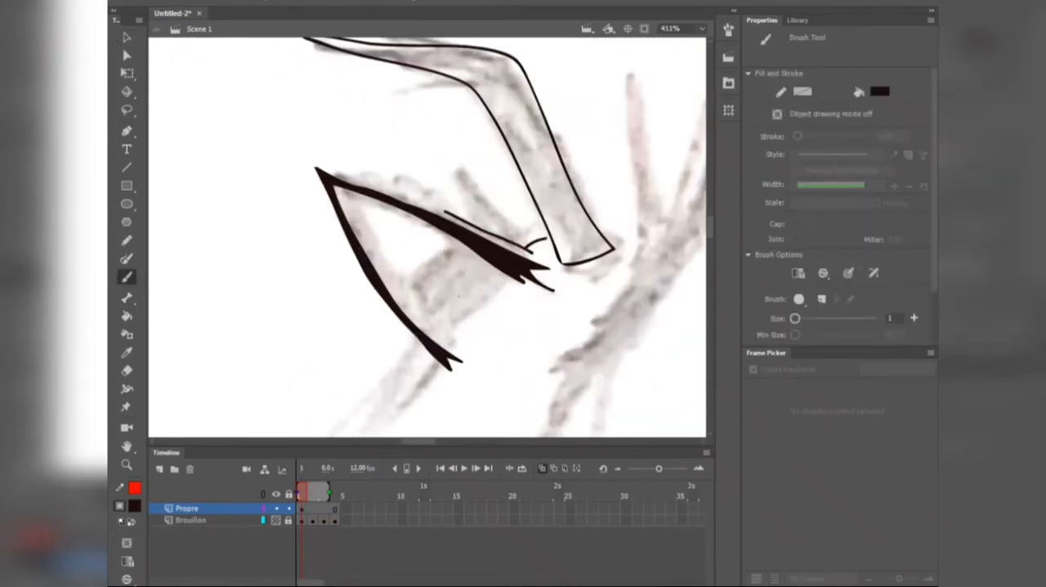
{"action": "left_click_drag", "start_coordinate": [452, 233], "coordinate": [413, 326]}
{"action": "scroll", "coordinate": [492, 273], "scroll_direction": "down", "scroll_amount": 4}
{"action": "scroll", "coordinate": [299, 285], "scroll_direction": "up", "scroll_amount": 2}
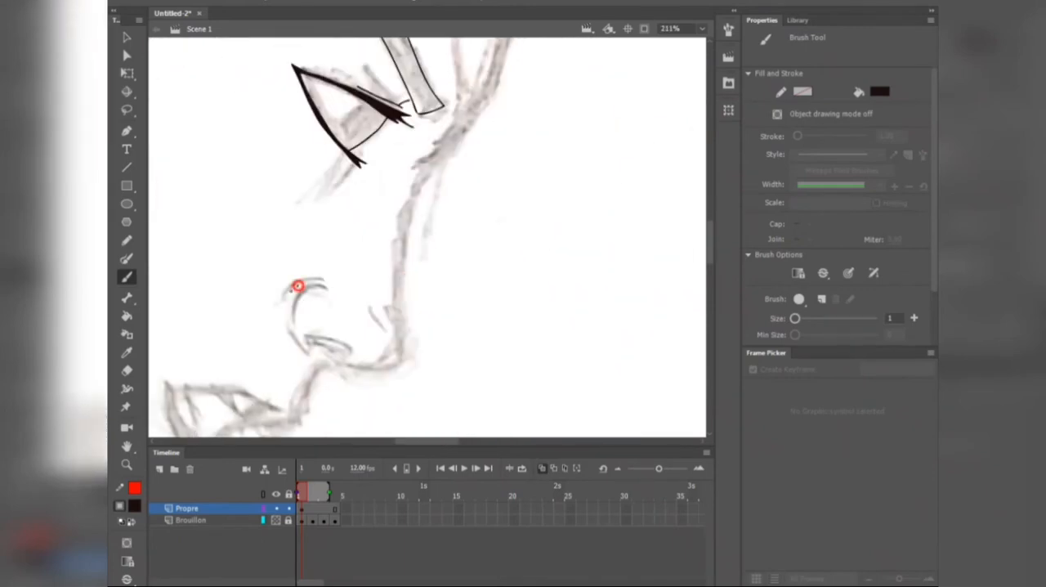
{"action": "left_click_drag", "start_coordinate": [299, 284], "coordinate": [282, 340]}
{"action": "scroll", "coordinate": [327, 326], "scroll_direction": "down", "scroll_amount": 3}
{"action": "scroll", "coordinate": [457, 261], "scroll_direction": "up", "scroll_amount": 3}
{"action": "scroll", "coordinate": [458, 260], "scroll_direction": "down", "scroll_amount": 4}
{"action": "scroll", "coordinate": [453, 226], "scroll_direction": "up", "scroll_amount": 4}
{"action": "scroll", "coordinate": [453, 227], "scroll_direction": "down", "scroll_amount": 1}
{"action": "mouse_move", "coordinate": [453, 225]}
{"action": "left_mouse_down"}
{"action": "mouse_move", "coordinate": [415, 154]}
{"action": "mouse_move", "coordinate": [332, 230]}
{"action": "mouse_move", "coordinate": [373, 340]}
{"action": "mouse_move", "coordinate": [321, 275]}
{"action": "mouse_move", "coordinate": [350, 116]}
{"action": "mouse_move", "coordinate": [510, 191]}
{"action": "left_mouse_up"}
{"action": "key", "text": "ctrl+z"}
{"action": "scroll", "coordinate": [356, 336], "scroll_direction": "up", "scroll_amount": 2}
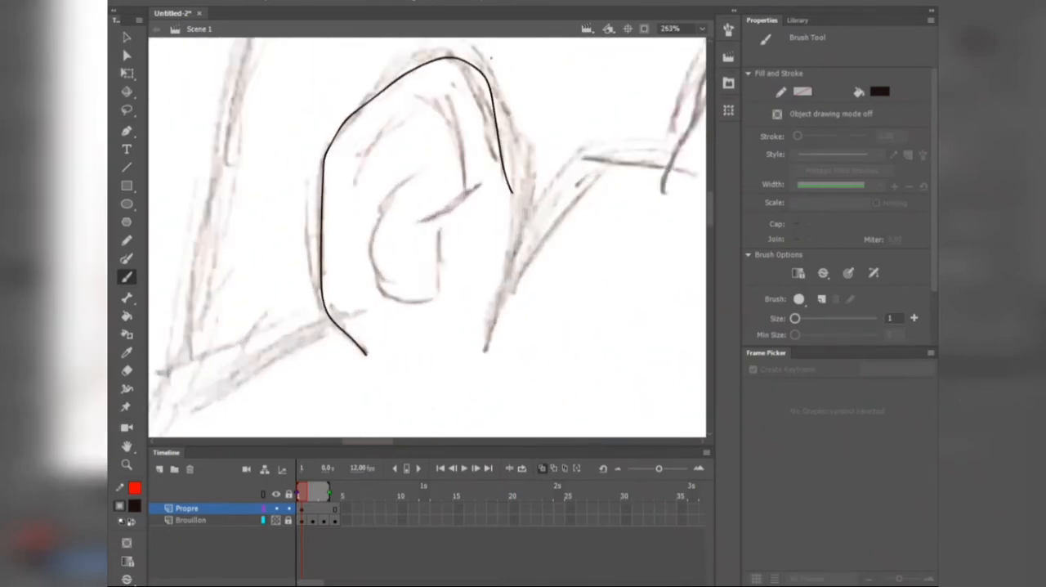
{"action": "key", "text": "ctrl+z"}
Step: Enlarge the canvas area and trace the ear's outer contour and inner folds with the Brush tool
{"action": "scroll", "coordinate": [474, 79], "scroll_direction": "up", "scroll_amount": 1}
{"action": "left_click_drag", "start_coordinate": [540, 445], "coordinate": [540, 488]}
{"action": "mouse_move", "coordinate": [512, 210]}
{"action": "left_mouse_down"}
{"action": "mouse_move", "coordinate": [496, 167]}
{"action": "mouse_move", "coordinate": [291, 200]}
{"action": "mouse_move", "coordinate": [377, 480]}
{"action": "left_mouse_up"}
{"action": "left_click_drag", "start_coordinate": [421, 256], "coordinate": [399, 211]}
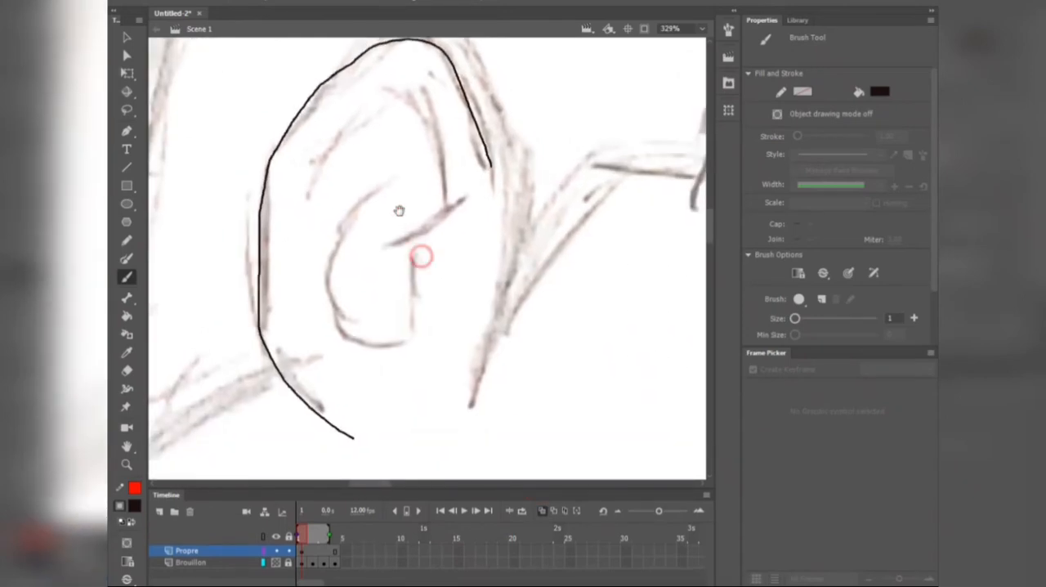
{"action": "mouse_move", "coordinate": [312, 184]}
{"action": "left_mouse_down"}
{"action": "mouse_move", "coordinate": [415, 231]}
{"action": "mouse_move", "coordinate": [382, 246]}
{"action": "left_mouse_up"}
{"action": "mouse_move", "coordinate": [433, 245]}
{"action": "left_mouse_down"}
{"action": "mouse_move", "coordinate": [341, 311]}
{"action": "mouse_move", "coordinate": [403, 174]}
{"action": "left_mouse_up"}
Step: Lay connected black Line tool segments along the sketched hairline from the ear to the forehead
{"action": "scroll", "coordinate": [455, 170], "scroll_direction": "down", "scroll_amount": 4}
{"action": "key", "text": "n"}
{"action": "mouse_move", "coordinate": [503, 175]}
{"action": "left_mouse_down"}
{"action": "mouse_move", "coordinate": [460, 149]}
{"action": "mouse_move", "coordinate": [337, 166]}
{"action": "mouse_move", "coordinate": [338, 306]}
{"action": "left_mouse_up"}
{"action": "scroll", "coordinate": [337, 167], "scroll_direction": "up", "scroll_amount": 1}
{"action": "left_click", "coordinate": [804, 91]}
{"action": "mouse_move", "coordinate": [338, 307]}
{"action": "left_mouse_down"}
{"action": "mouse_move", "coordinate": [430, 195]}
{"action": "mouse_move", "coordinate": [411, 181]}
{"action": "left_mouse_up"}
{"action": "mouse_move", "coordinate": [412, 181]}
{"action": "left_mouse_down"}
{"action": "mouse_move", "coordinate": [454, 188]}
{"action": "mouse_move", "coordinate": [582, 65]}
{"action": "mouse_move", "coordinate": [441, 91]}
{"action": "left_mouse_up"}
{"action": "scroll", "coordinate": [582, 69], "scroll_direction": "down", "scroll_amount": 2}
{"action": "left_click_drag", "start_coordinate": [442, 89], "coordinate": [571, 196]}
Step: Bend the straight hairline segments with the Selection tool so they follow the sketch's curves
{"action": "scroll", "coordinate": [344, 127], "scroll_direction": "up", "scroll_amount": 2}
{"action": "key", "text": "v"}
{"action": "left_click_drag", "start_coordinate": [289, 242], "coordinate": [282, 238]}
{"action": "scroll", "coordinate": [425, 81], "scroll_direction": "up", "scroll_amount": 2}
{"action": "left_click_drag", "start_coordinate": [510, 104], "coordinate": [495, 83]}
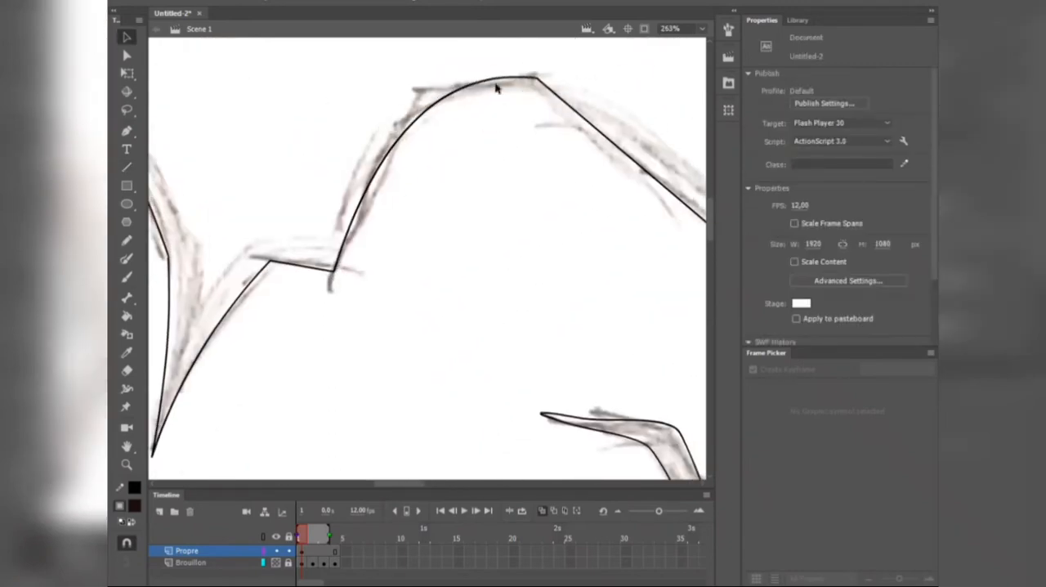
{"action": "scroll", "coordinate": [495, 88], "scroll_direction": "down", "scroll_amount": 2}
{"action": "left_click_drag", "start_coordinate": [588, 127], "coordinate": [415, 144]}
{"action": "scroll", "coordinate": [478, 154], "scroll_direction": "down", "scroll_amount": 3}
{"action": "left_click_drag", "start_coordinate": [449, 182], "coordinate": [479, 171]}
{"action": "scroll", "coordinate": [441, 139], "scroll_direction": "up", "scroll_amount": 3}
{"action": "scroll", "coordinate": [523, 180], "scroll_direction": "down", "scroll_amount": 4}
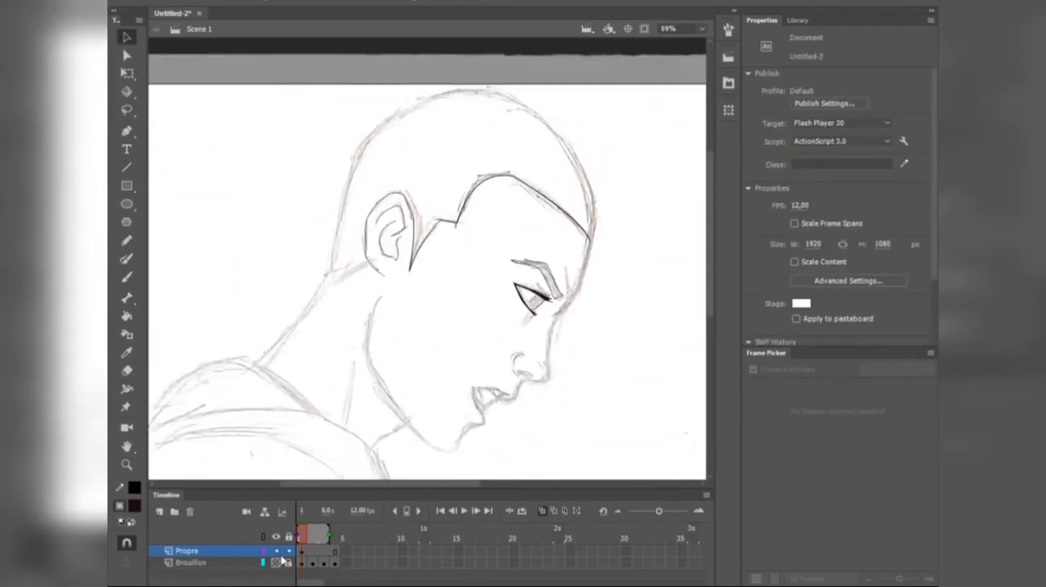
Step: Draw a straight line from the nape to the lower edge of the ear with the Line tool
{"action": "key", "text": "b"}
{"action": "scroll", "coordinate": [580, 302], "scroll_direction": "up", "scroll_amount": 5}
{"action": "scroll", "coordinate": [528, 225], "scroll_direction": "down", "scroll_amount": 3}
{"action": "scroll", "coordinate": [349, 303], "scroll_direction": "up", "scroll_amount": 1}
{"action": "key", "text": "n"}
{"action": "mouse_move", "coordinate": [263, 325]}
{"action": "left_mouse_down"}
{"action": "mouse_move", "coordinate": [350, 305]}
{"action": "mouse_move", "coordinate": [349, 294]}
{"action": "left_mouse_up"}
{"action": "scroll", "coordinate": [327, 298], "scroll_direction": "down", "scroll_amount": 2}
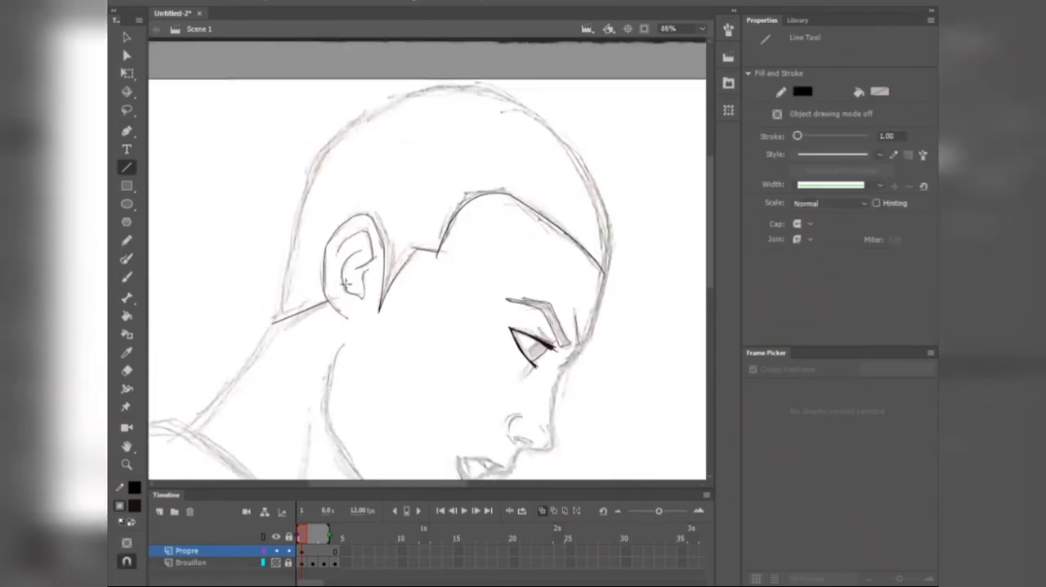
Step: Trace the skull outline from the nape to the forehead and join it to the hairline's end with the Brush tool
{"action": "scroll", "coordinate": [227, 101], "scroll_direction": "up", "scroll_amount": 2}
{"action": "key", "text": "b"}
{"action": "mouse_move", "coordinate": [280, 369]}
{"action": "left_mouse_down"}
{"action": "mouse_move", "coordinate": [334, 164]}
{"action": "mouse_move", "coordinate": [594, 95]}
{"action": "mouse_move", "coordinate": [695, 315]}
{"action": "left_mouse_up"}
{"action": "scroll", "coordinate": [595, 306], "scroll_direction": "down", "scroll_amount": 3}
{"action": "scroll", "coordinate": [653, 311], "scroll_direction": "up", "scroll_amount": 3}
{"action": "scroll", "coordinate": [527, 225], "scroll_direction": "up", "scroll_amount": 4}
{"action": "key", "text": "b"}
{"action": "left_click_drag", "start_coordinate": [532, 257], "coordinate": [546, 274]}
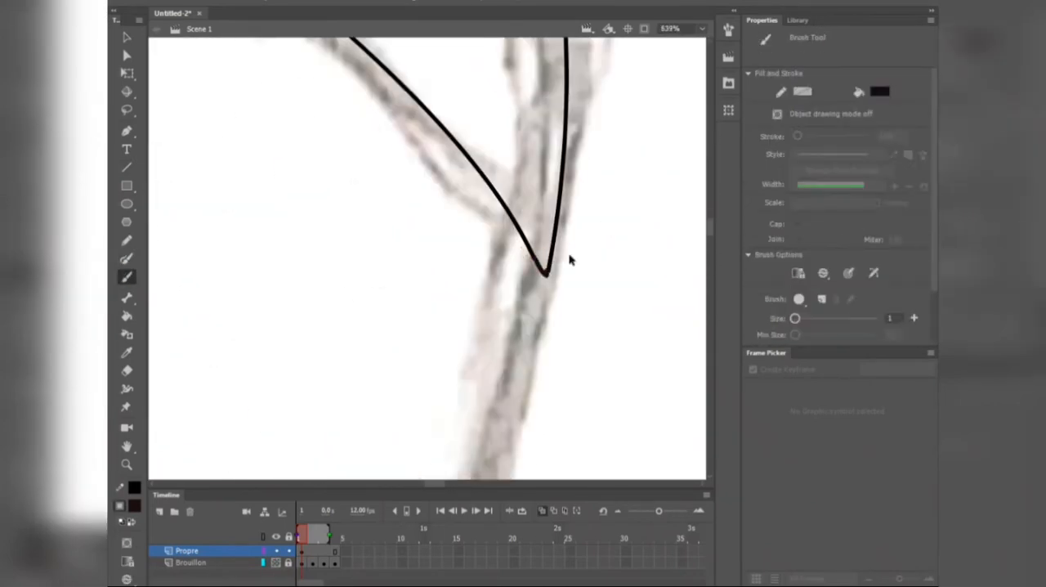
{"action": "scroll", "coordinate": [570, 260], "scroll_direction": "down", "scroll_amount": 6}
{"action": "key", "text": "y"}
{"action": "scroll", "coordinate": [500, 134], "scroll_direction": "up", "scroll_amount": 2}
{"action": "left_click_drag", "start_coordinate": [501, 130], "coordinate": [358, 468]}
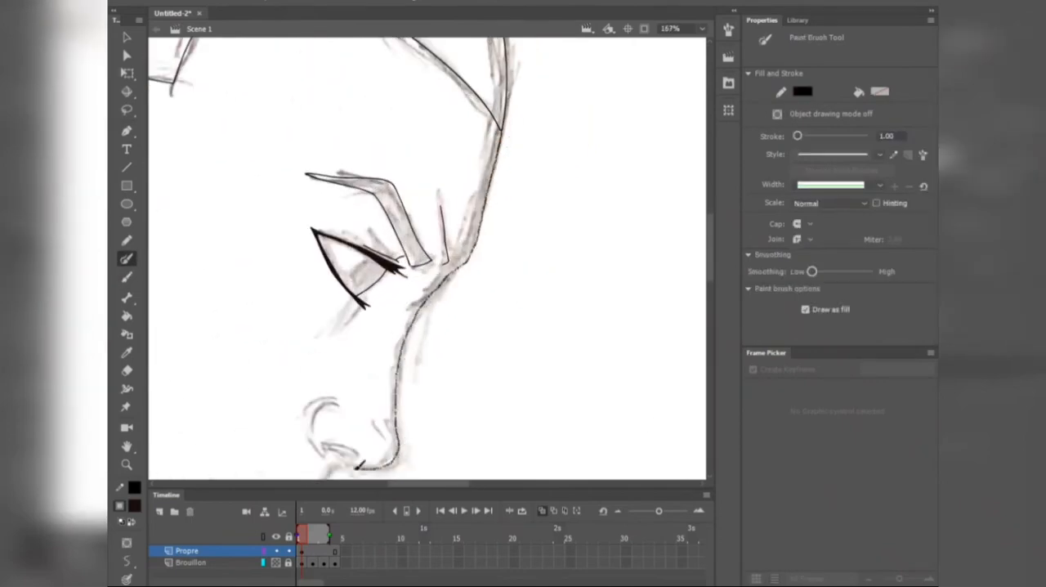
{"action": "key", "text": "ctrl+z"}
Step: Lay connected Line tool segments along the face profile from the forehead to the underside of the nose
{"action": "scroll", "coordinate": [358, 469], "scroll_direction": "down", "scroll_amount": 2}
{"action": "scroll", "coordinate": [481, 232], "scroll_direction": "up", "scroll_amount": 1}
{"action": "key", "text": "n"}
{"action": "mouse_move", "coordinate": [459, 144]}
{"action": "left_mouse_down"}
{"action": "mouse_move", "coordinate": [422, 282]}
{"action": "mouse_move", "coordinate": [377, 327]}
{"action": "left_mouse_up"}
{"action": "left_click_drag", "start_coordinate": [377, 327], "coordinate": [444, 181]}
{"action": "mouse_move", "coordinate": [444, 180]}
{"action": "left_mouse_down"}
{"action": "mouse_move", "coordinate": [419, 311]}
{"action": "mouse_move", "coordinate": [429, 320]}
{"action": "left_mouse_up"}
{"action": "mouse_move", "coordinate": [429, 320]}
{"action": "left_mouse_down"}
{"action": "mouse_move", "coordinate": [372, 335]}
{"action": "mouse_move", "coordinate": [409, 338]}
{"action": "left_mouse_up"}
Step: Bend the profile segments with the Selection tool to match the sketched forehead, nose bridge and nose tip
{"action": "key", "text": "v"}
{"action": "left_click_drag", "start_coordinate": [436, 243], "coordinate": [426, 246]}
{"action": "left_click_drag", "start_coordinate": [442, 299], "coordinate": [423, 356]}
{"action": "left_click_drag", "start_coordinate": [449, 214], "coordinate": [444, 212]}
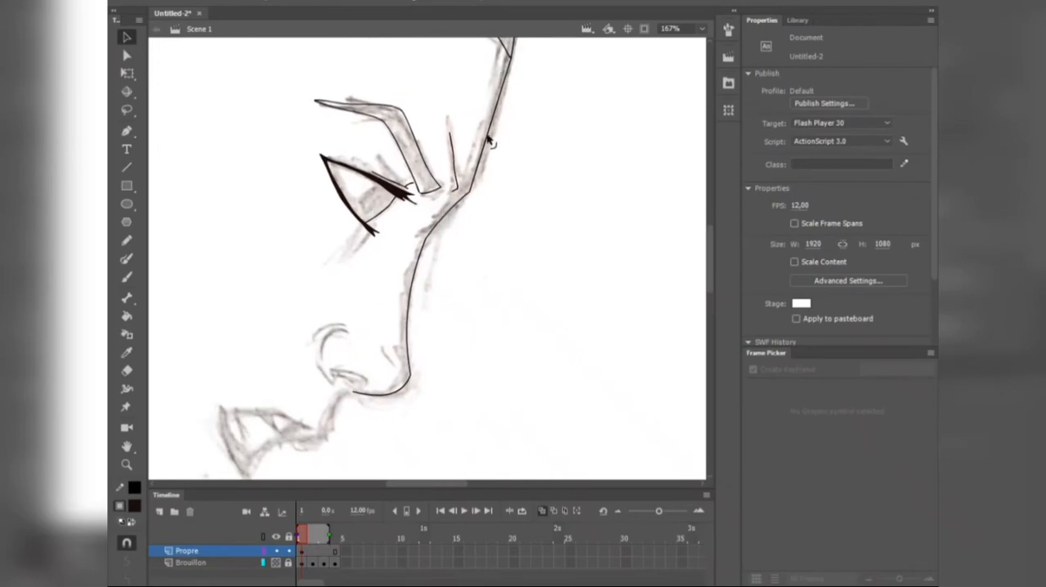
{"action": "left_click_drag", "start_coordinate": [488, 139], "coordinate": [493, 141]}
Step: Ink the curve of the nose wing and the nostril opening with the Brush tool
{"action": "scroll", "coordinate": [507, 131], "scroll_direction": "down", "scroll_amount": 1}
{"action": "scroll", "coordinate": [409, 311], "scroll_direction": "up", "scroll_amount": 3}
{"action": "key", "text": "b"}
{"action": "mouse_move", "coordinate": [367, 321]}
{"action": "left_mouse_down"}
{"action": "mouse_move", "coordinate": [409, 340]}
{"action": "mouse_move", "coordinate": [428, 330]}
{"action": "left_mouse_up"}
{"action": "scroll", "coordinate": [369, 341], "scroll_direction": "up", "scroll_amount": 2}
{"action": "left_click_drag", "start_coordinate": [364, 203], "coordinate": [351, 322]}
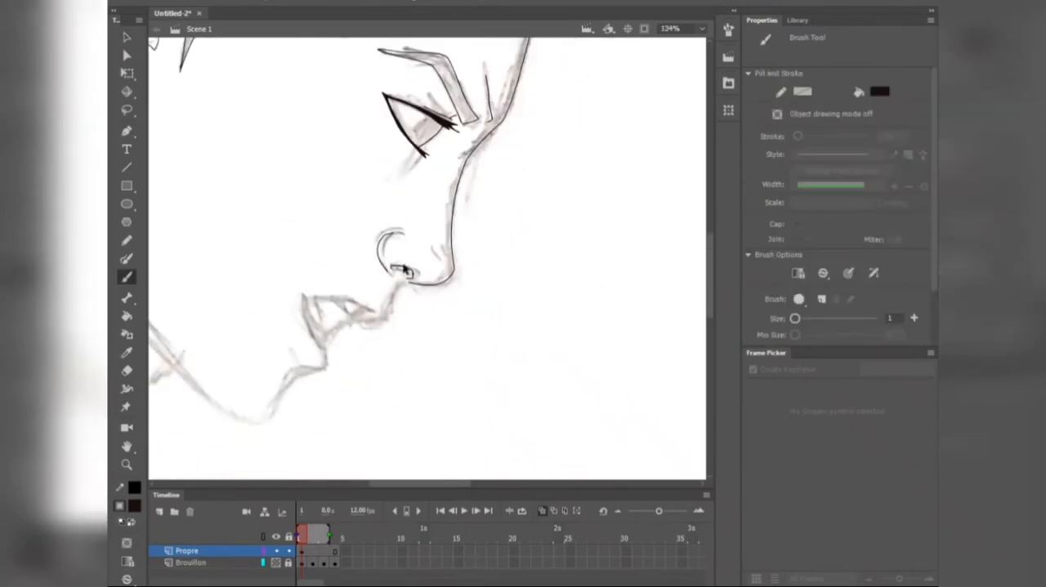
{"action": "left_click", "coordinate": [402, 286], "text": "ctrl"}
{"action": "left_click_drag", "start_coordinate": [438, 240], "coordinate": [332, 317]}
{"action": "key", "text": "ctrl+z"}
{"action": "left_click", "coordinate": [397, 285], "text": "ctrl+alt"}
{"action": "left_click", "coordinate": [260, 250], "text": "ctrl"}
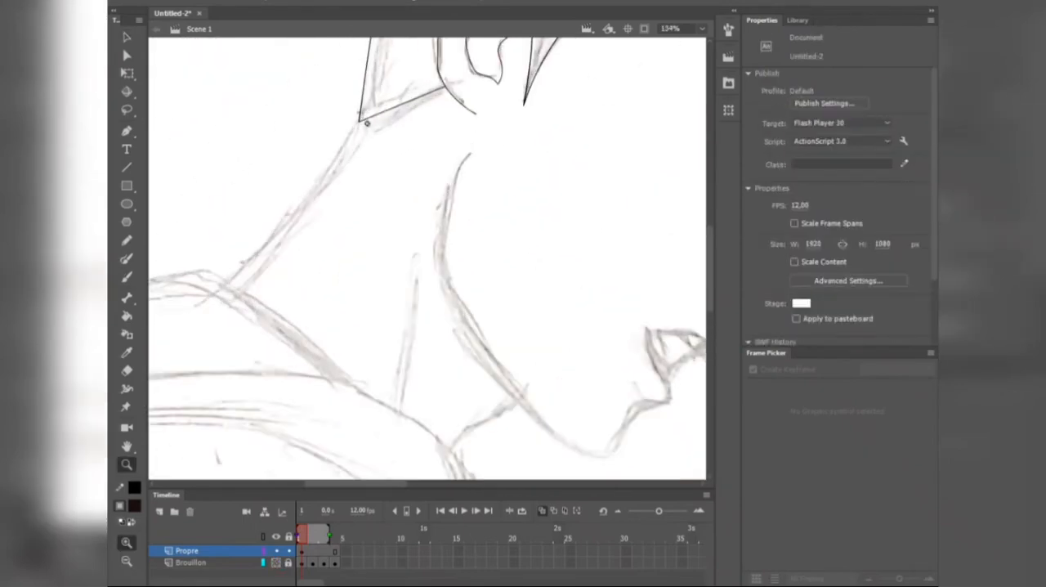
Step: Ink the back-of-neck line from the hairline corner down to the hood with the Paint Brush tool
{"action": "key", "text": "b"}
{"action": "left_click_drag", "start_coordinate": [361, 120], "coordinate": [224, 283]}
{"action": "key", "text": "ctrl+z"}
{"action": "key", "text": "y"}
{"action": "left_click", "coordinate": [389, 196], "text": "ctrl+alt"}
{"action": "left_click_drag", "start_coordinate": [164, 123], "coordinate": [506, 467]}
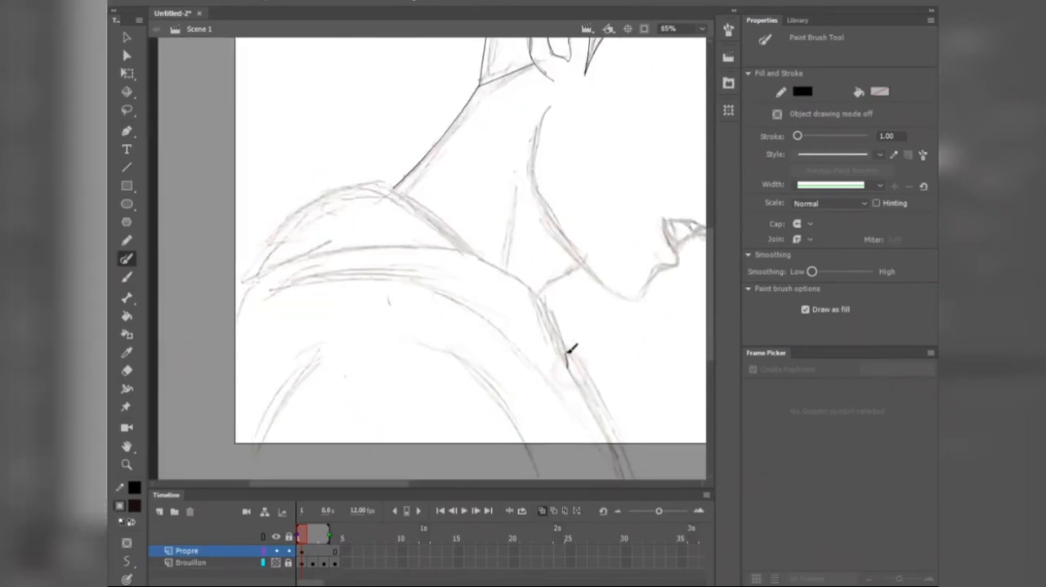
Step: Ink the neck tendon line and the throat line running from under the jaw to the hood
{"action": "scroll", "coordinate": [593, 263], "scroll_direction": "up", "scroll_amount": 3}
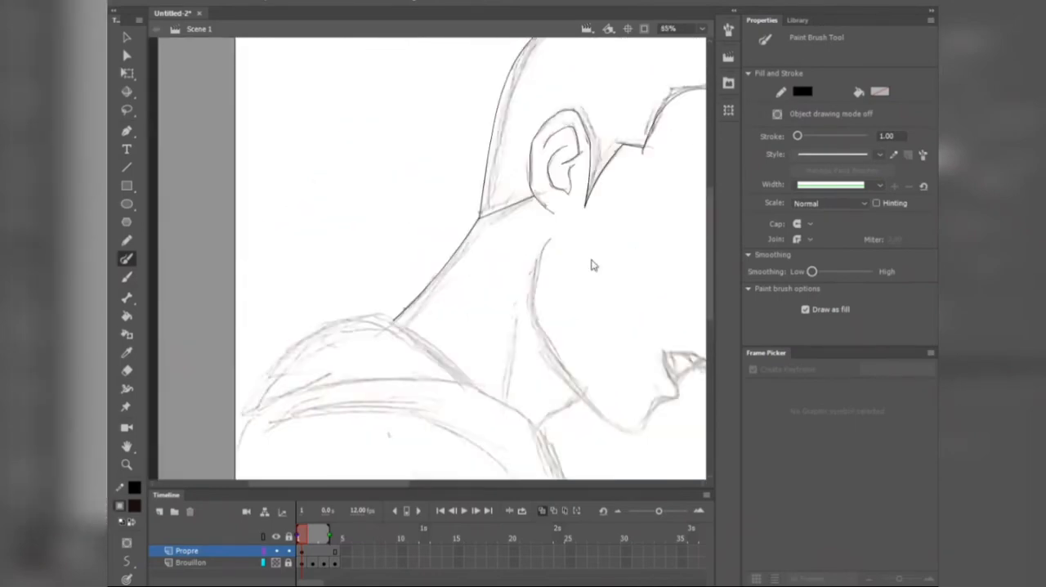
{"action": "scroll", "coordinate": [593, 263], "scroll_direction": "up", "scroll_amount": 2}
{"action": "left_click_drag", "start_coordinate": [434, 363], "coordinate": [512, 299]}
{"action": "mouse_move", "coordinate": [408, 153]}
{"action": "left_mouse_down"}
{"action": "mouse_move", "coordinate": [385, 308]}
{"action": "mouse_move", "coordinate": [465, 236]}
{"action": "left_mouse_up"}
Step: Add a layer named Pull above the Propre layer
{"action": "scroll", "coordinate": [384, 306], "scroll_direction": "down", "scroll_amount": 1}
{"action": "scroll", "coordinate": [367, 322], "scroll_direction": "down", "scroll_amount": 2}
{"action": "left_click", "coordinate": [160, 510]}
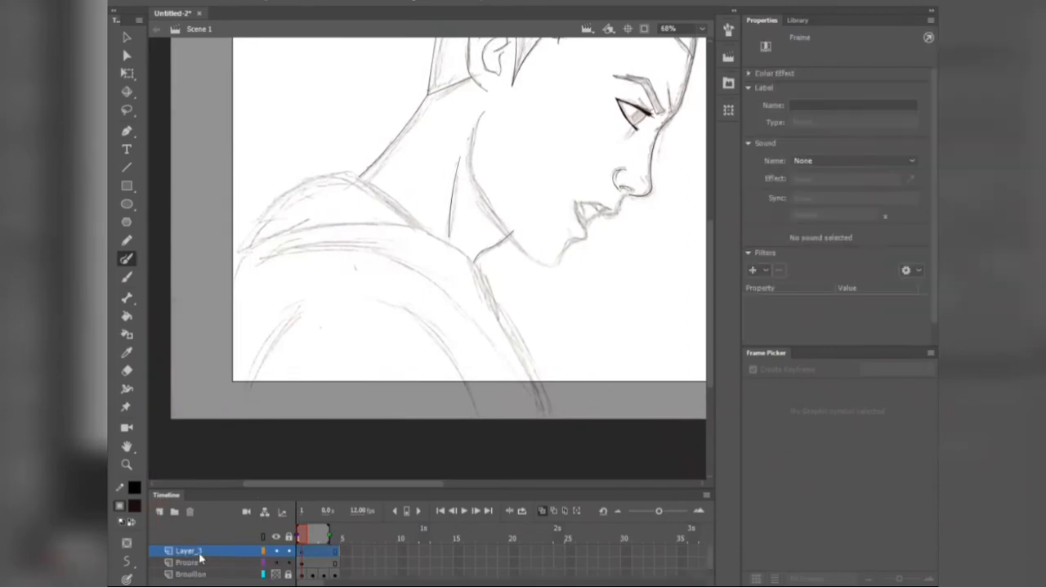
{"action": "double_click", "coordinate": [196, 550]}
{"action": "type", "text": "Pull"}
{"action": "key", "text": "Return"}
Step: Trace the hood's outer contour, its rim and the front edge of the sweater on the Pull layer
{"action": "key", "text": "space"}
{"action": "mouse_move", "coordinate": [361, 203]}
{"action": "left_mouse_down"}
{"action": "mouse_move", "coordinate": [373, 254]}
{"action": "mouse_move", "coordinate": [380, 231]}
{"action": "left_mouse_up"}
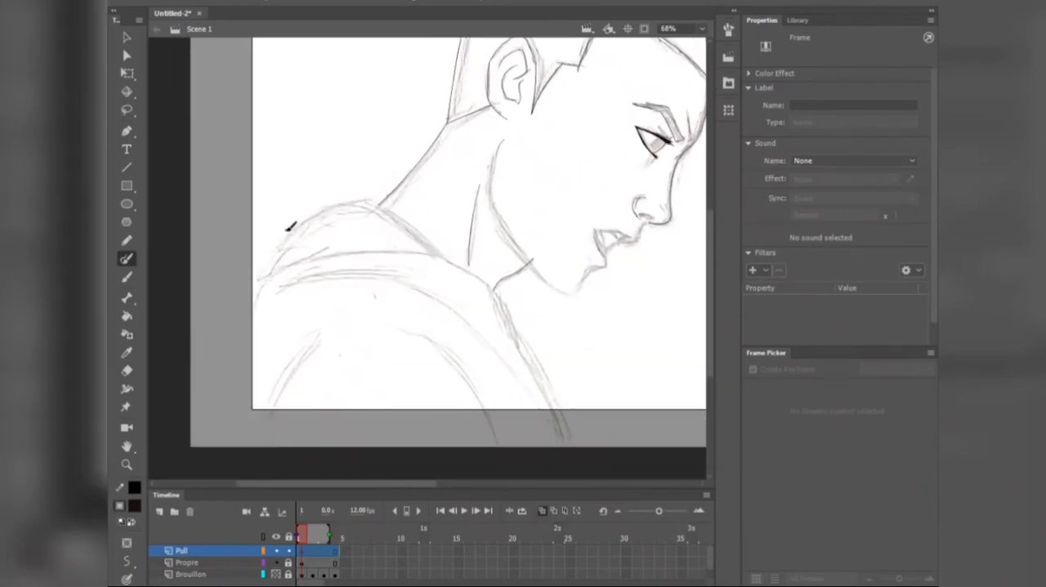
{"action": "scroll", "coordinate": [512, 357], "scroll_direction": "up", "scroll_amount": 1}
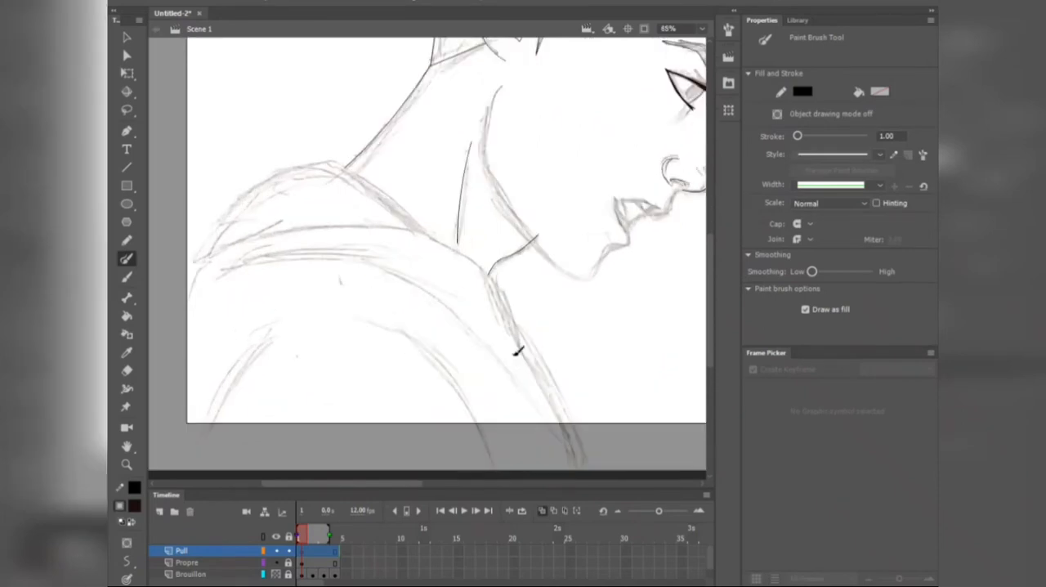
{"action": "mouse_move", "coordinate": [184, 261]}
{"action": "left_mouse_down"}
{"action": "mouse_move", "coordinate": [327, 228]}
{"action": "mouse_move", "coordinate": [464, 252]}
{"action": "mouse_move", "coordinate": [505, 285]}
{"action": "mouse_move", "coordinate": [603, 461]}
{"action": "mouse_move", "coordinate": [190, 259]}
{"action": "mouse_move", "coordinate": [258, 174]}
{"action": "mouse_move", "coordinate": [328, 158]}
{"action": "mouse_move", "coordinate": [399, 197]}
{"action": "mouse_move", "coordinate": [422, 230]}
{"action": "left_mouse_up"}
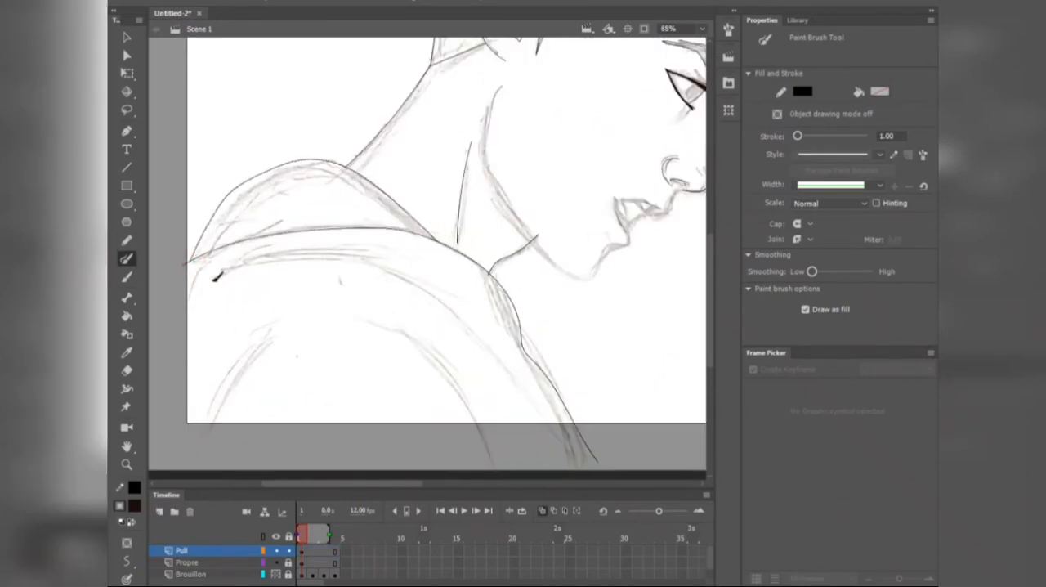
Step: Draw the sweater's inner folds and arm lines, then close its outline outside the stage's lower-left edge with the Brush tool
{"action": "mouse_move", "coordinate": [214, 280]}
{"action": "left_mouse_down"}
{"action": "mouse_move", "coordinate": [168, 297]}
{"action": "mouse_move", "coordinate": [516, 363]}
{"action": "mouse_move", "coordinate": [362, 279]}
{"action": "left_mouse_up"}
{"action": "scroll", "coordinate": [494, 308], "scroll_direction": "down", "scroll_amount": 1}
{"action": "left_click_drag", "start_coordinate": [312, 329], "coordinate": [266, 385]}
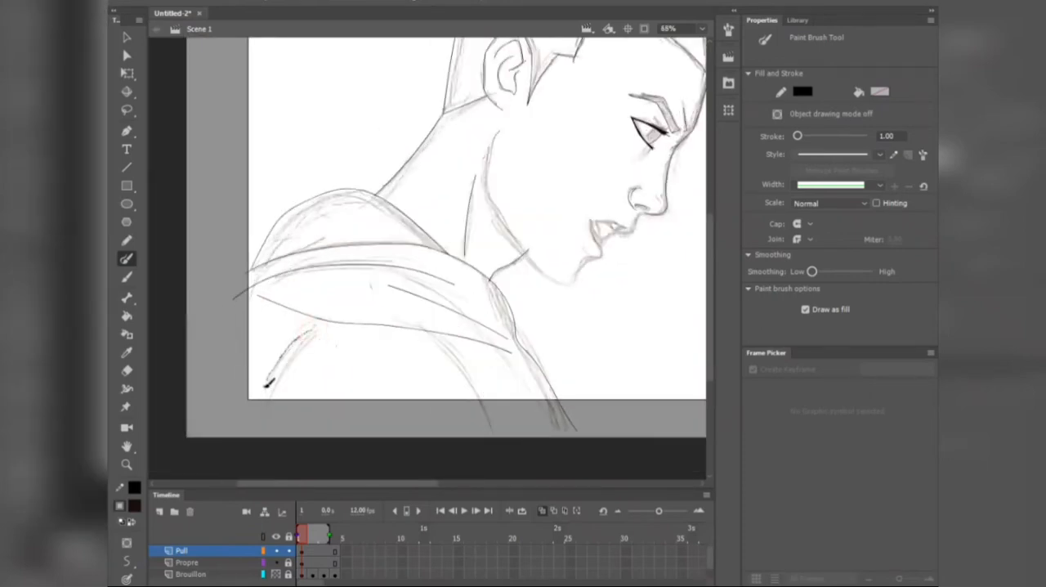
{"action": "key", "text": "b"}
{"action": "mouse_move", "coordinate": [247, 268]}
{"action": "left_mouse_down"}
{"action": "mouse_move", "coordinate": [259, 416]}
{"action": "mouse_move", "coordinate": [588, 425]}
{"action": "left_mouse_up"}
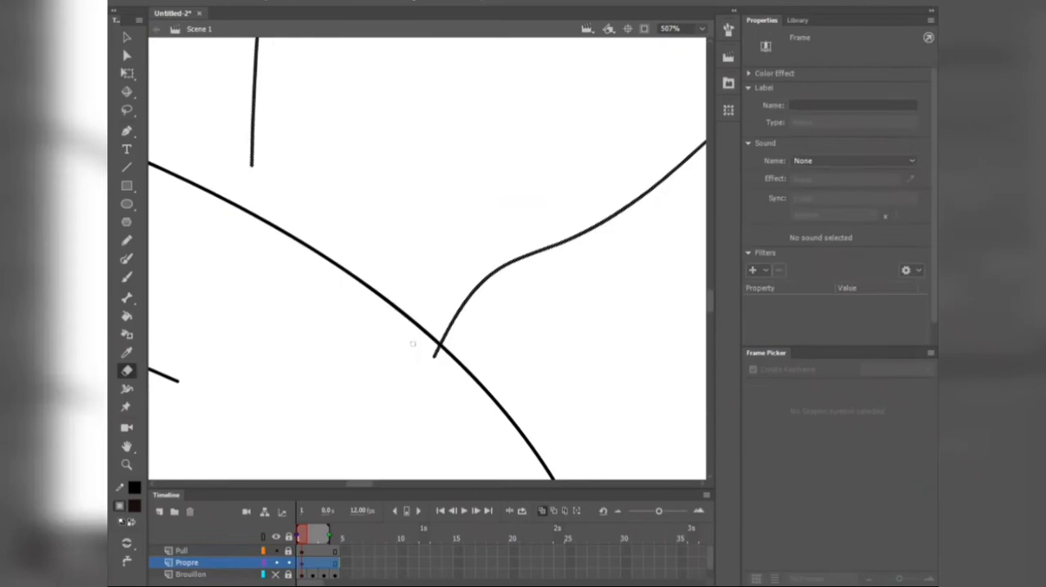
Step: Erase the excess line where the throat line meets the hood on the Propre layer and unlock the Pull layer
{"action": "left_click", "coordinate": [416, 343]}
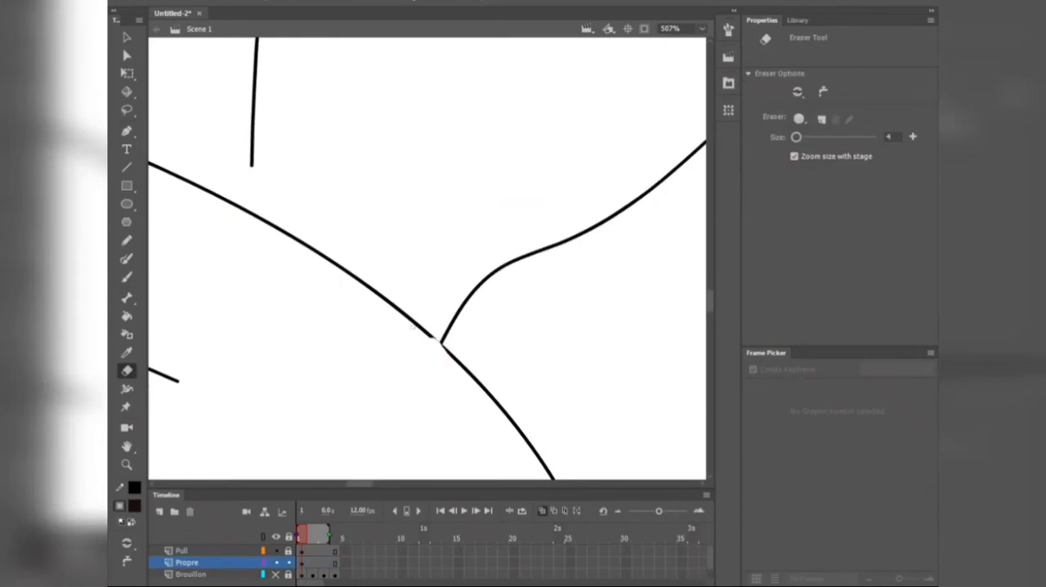
{"action": "scroll", "coordinate": [479, 344], "scroll_direction": "down", "scroll_amount": 9}
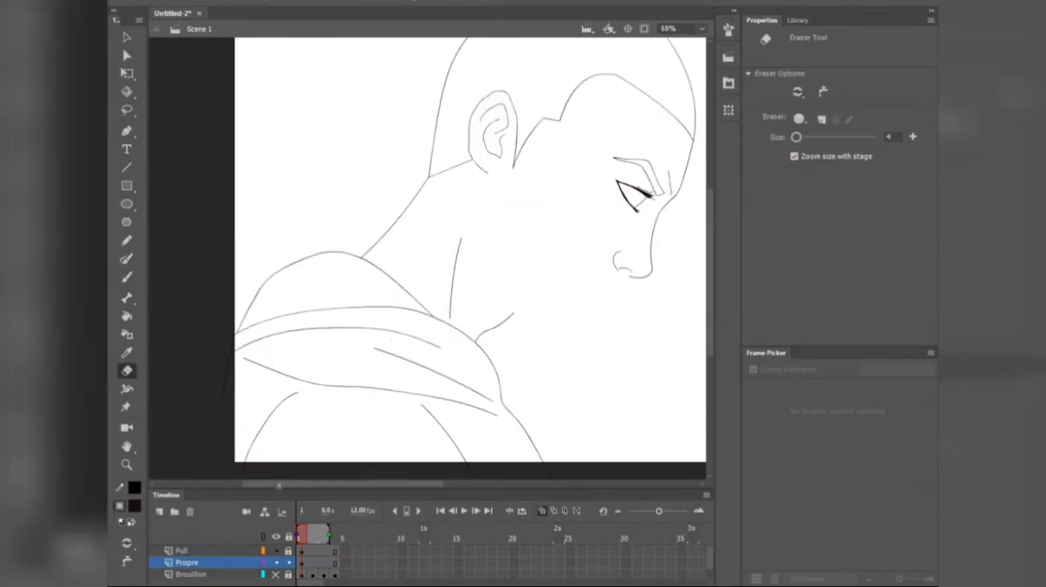
{"action": "left_click", "coordinate": [288, 552]}
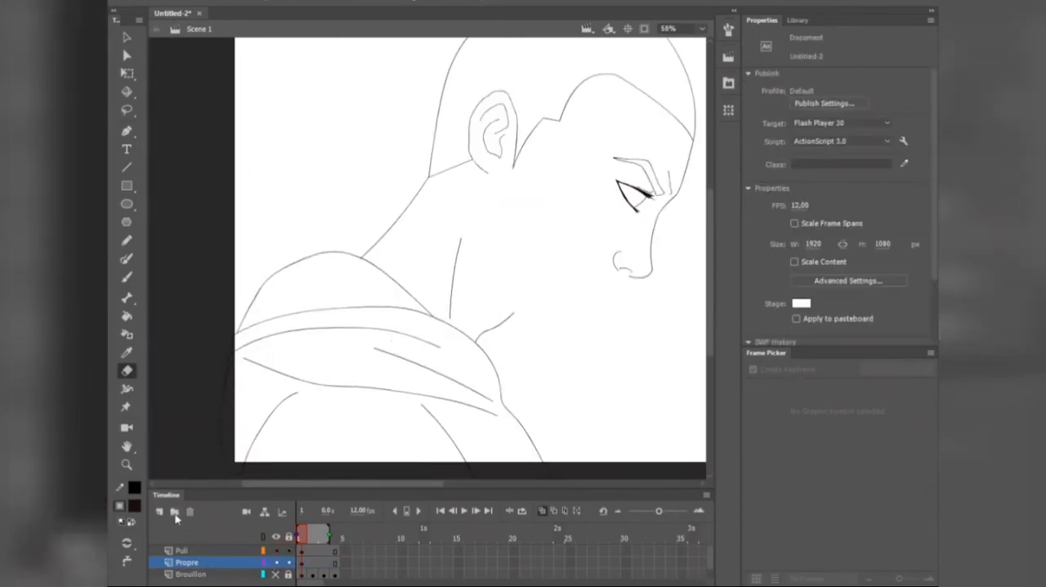
Step: Add a layer named Bouche directly above the Propre layer
{"action": "left_click", "coordinate": [174, 513]}
{"action": "double_click", "coordinate": [189, 552]}
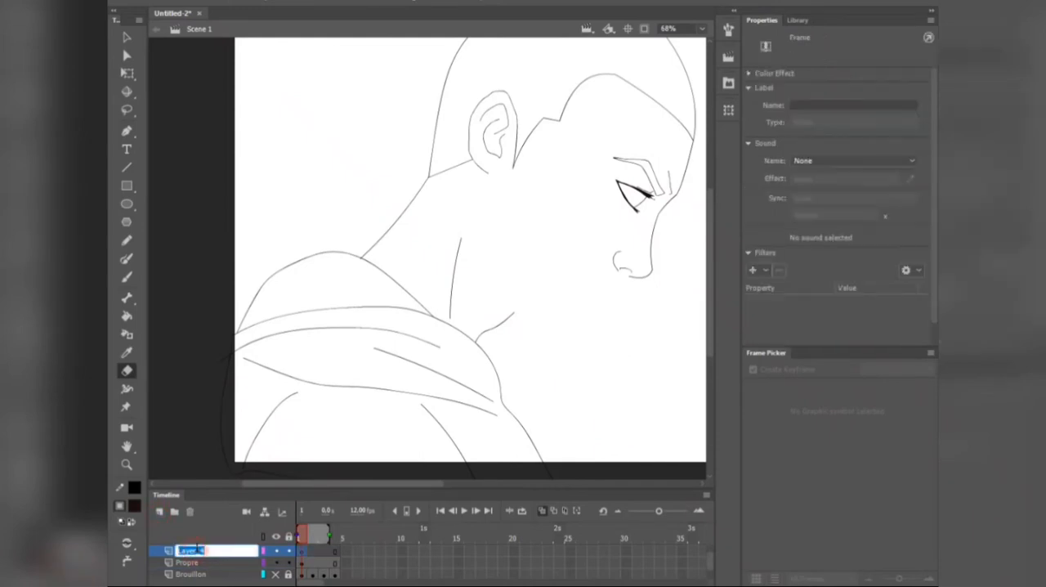
{"action": "type", "text": "Bouche"}
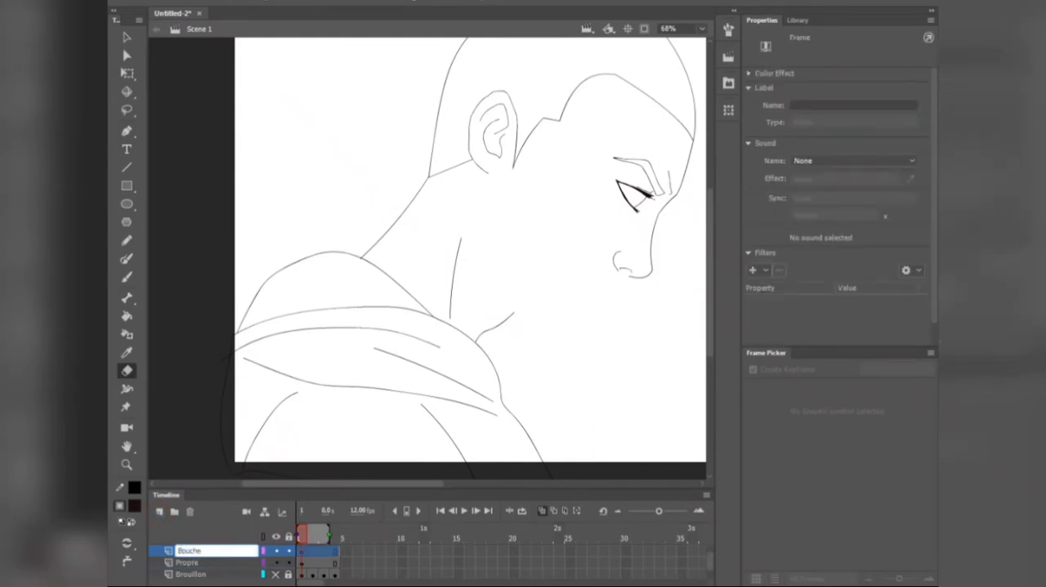
{"action": "key", "text": "Return"}
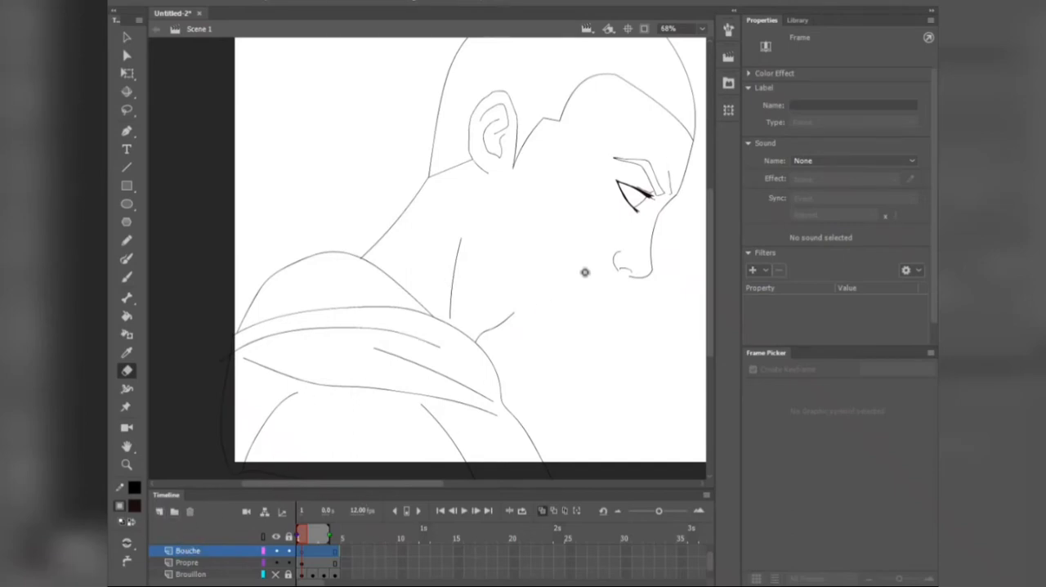
Step: Show the Brouillon sketch layer again and frame the face around the mouth
{"action": "scroll", "coordinate": [289, 569], "scroll_direction": "down", "scroll_amount": 1}
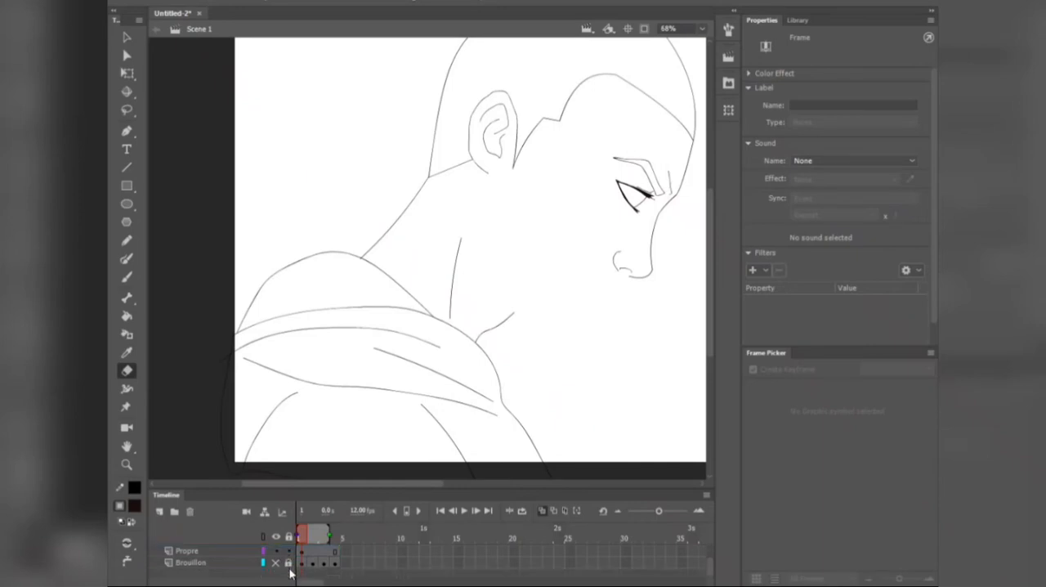
{"action": "left_click", "coordinate": [276, 562]}
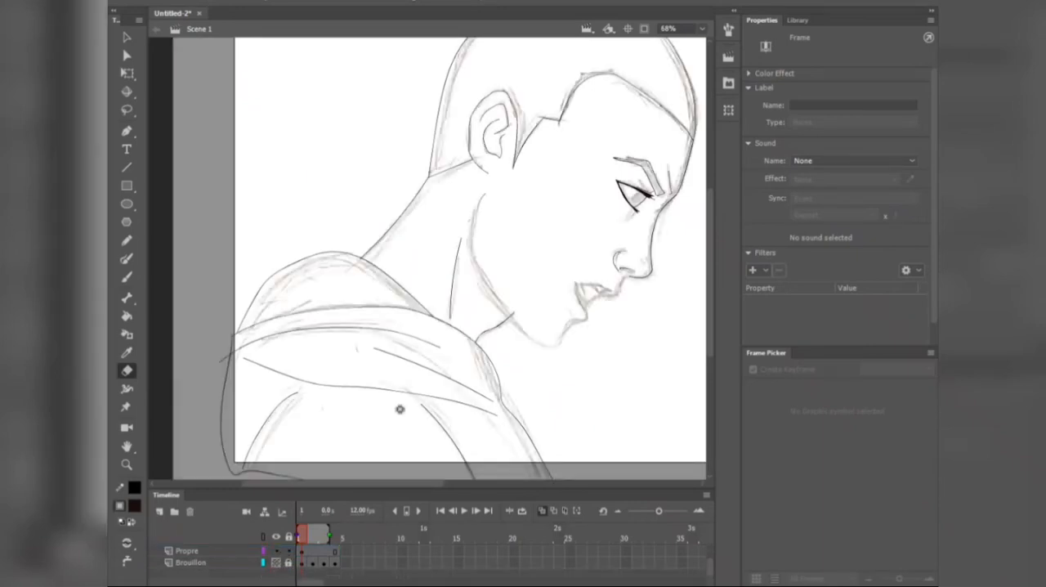
{"action": "scroll", "coordinate": [560, 265], "scroll_direction": "up", "scroll_amount": 2}
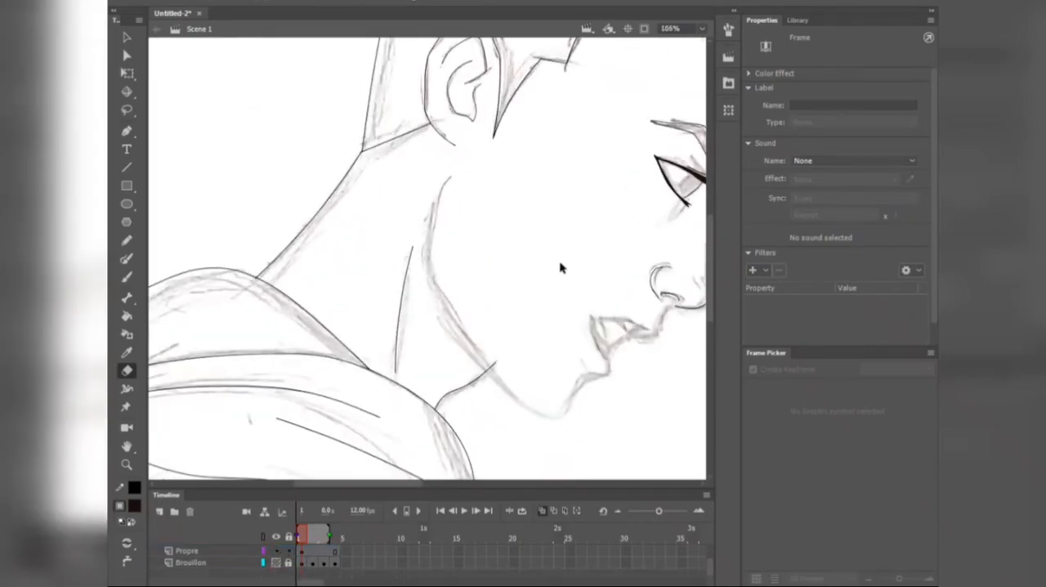
{"action": "mouse_move", "coordinate": [582, 272]}
{"action": "left_mouse_down"}
{"action": "mouse_move", "coordinate": [483, 264]}
{"action": "mouse_move", "coordinate": [472, 275]}
{"action": "left_mouse_up"}
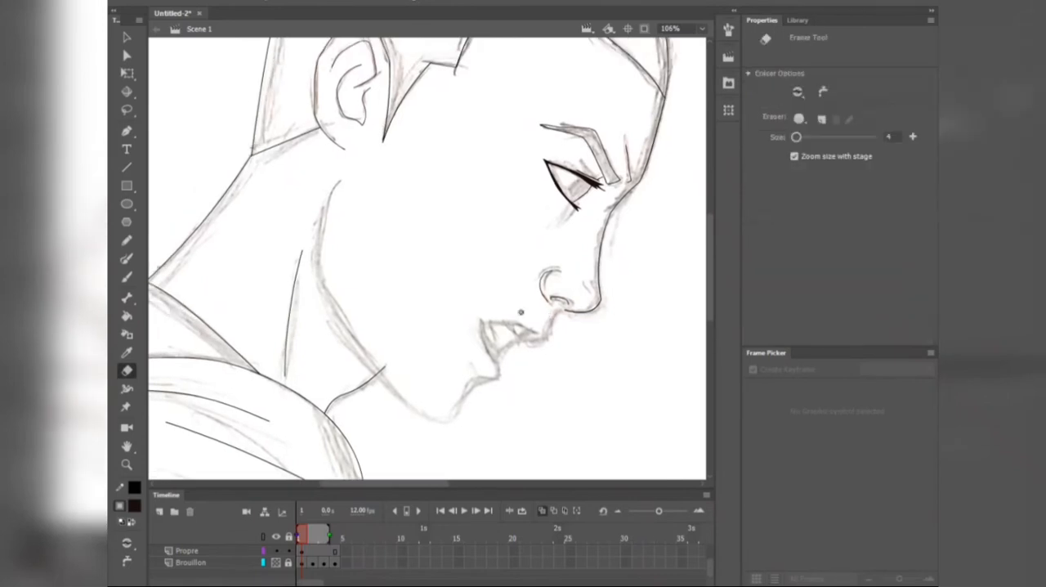
{"action": "scroll", "coordinate": [198, 571], "scroll_direction": "up", "scroll_amount": 1}
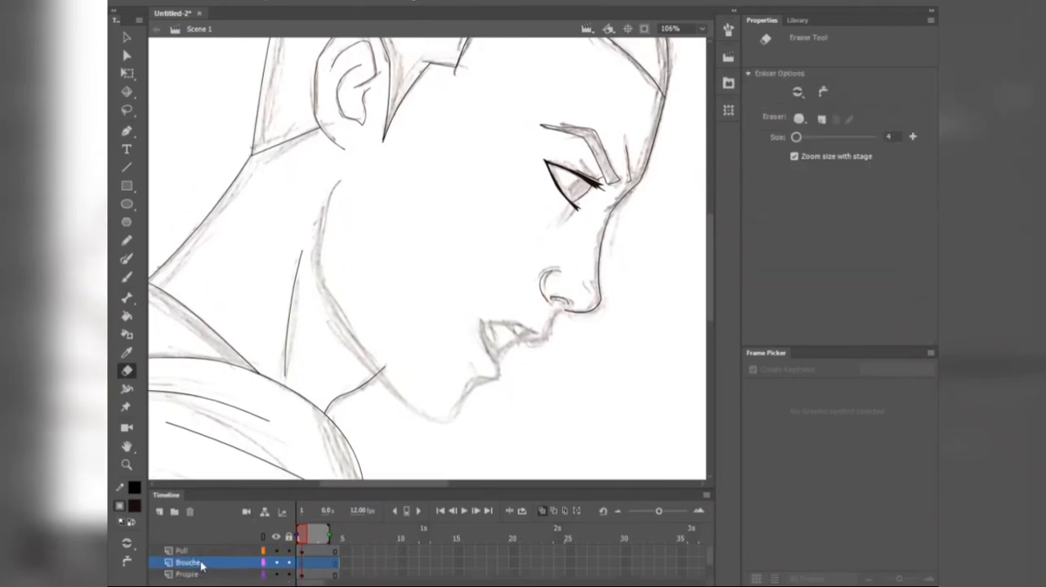
Step: Add a layer above the Pull layer and name it Bouche
{"action": "left_click", "coordinate": [206, 553]}
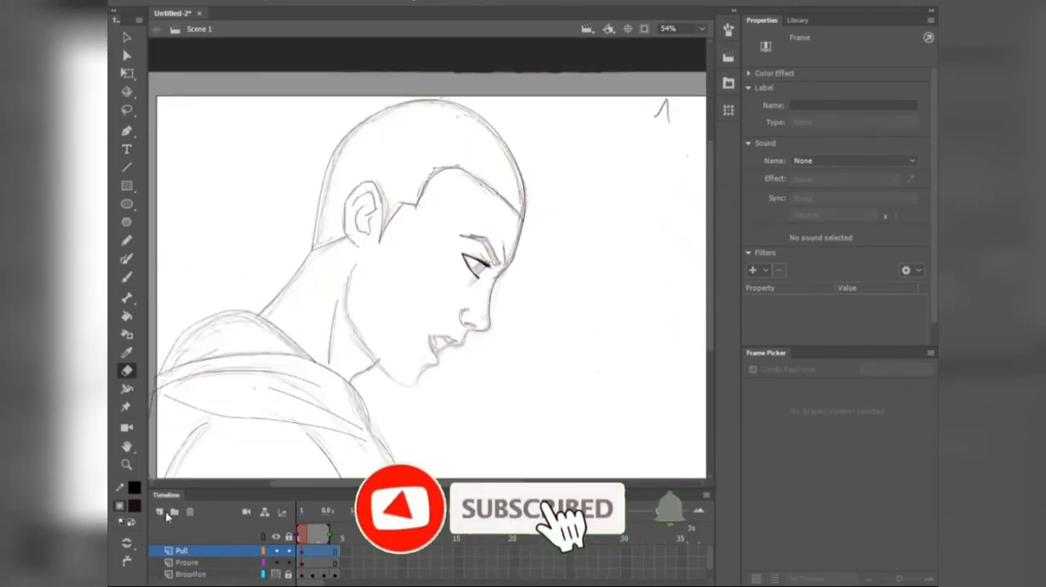
{"action": "left_click", "coordinate": [166, 513]}
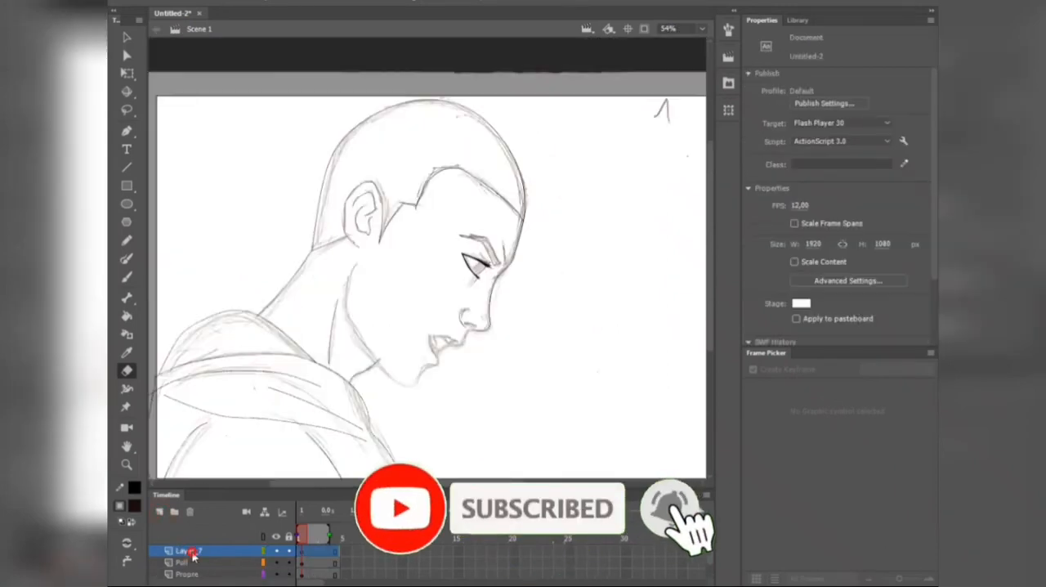
{"action": "double_click", "coordinate": [189, 551]}
{"action": "type", "text": "Bou"}
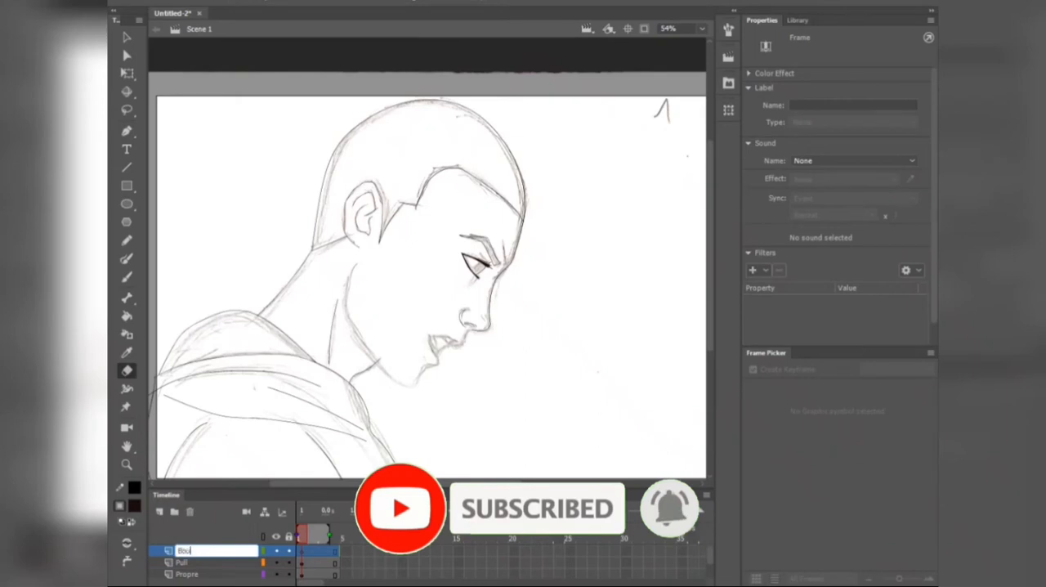
{"action": "type", "text": "che"}
{"action": "key", "text": "Return"}
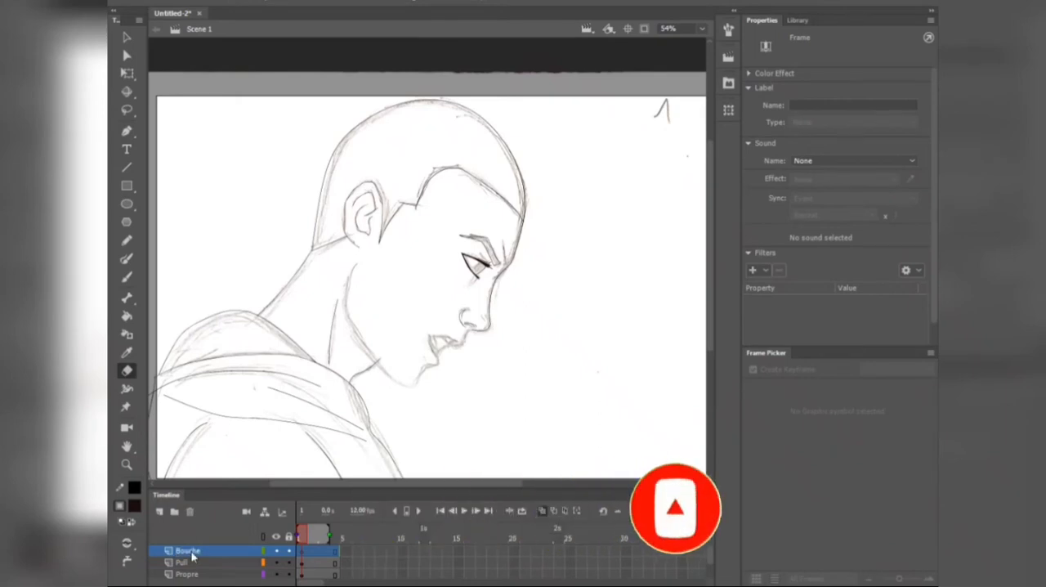
Step: Add a layer named Son at the top of the layer stack
{"action": "mouse_move", "coordinate": [245, 586]}
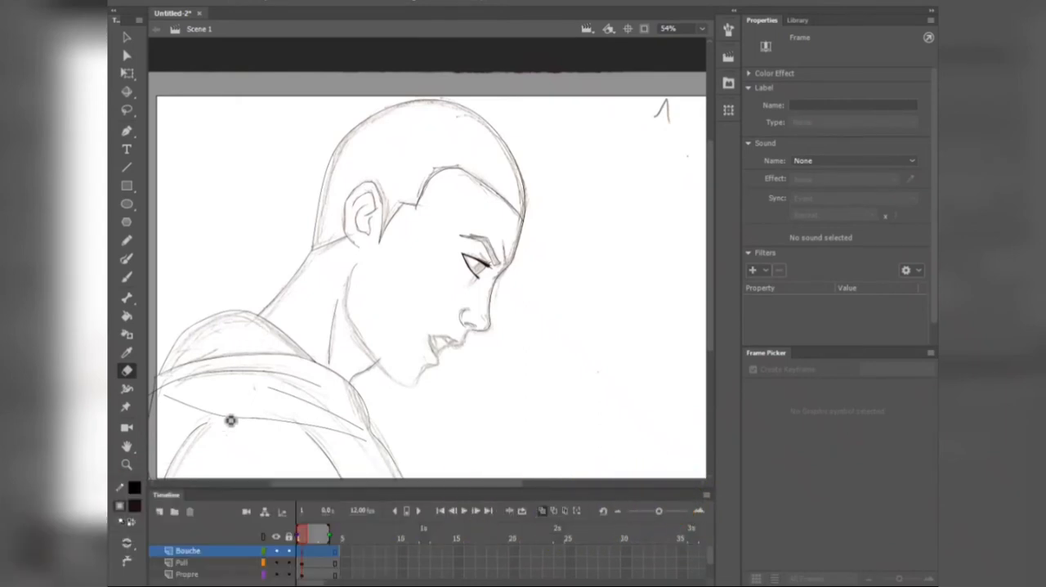
{"action": "left_click", "coordinate": [161, 512]}
{"action": "double_click", "coordinate": [187, 553]}
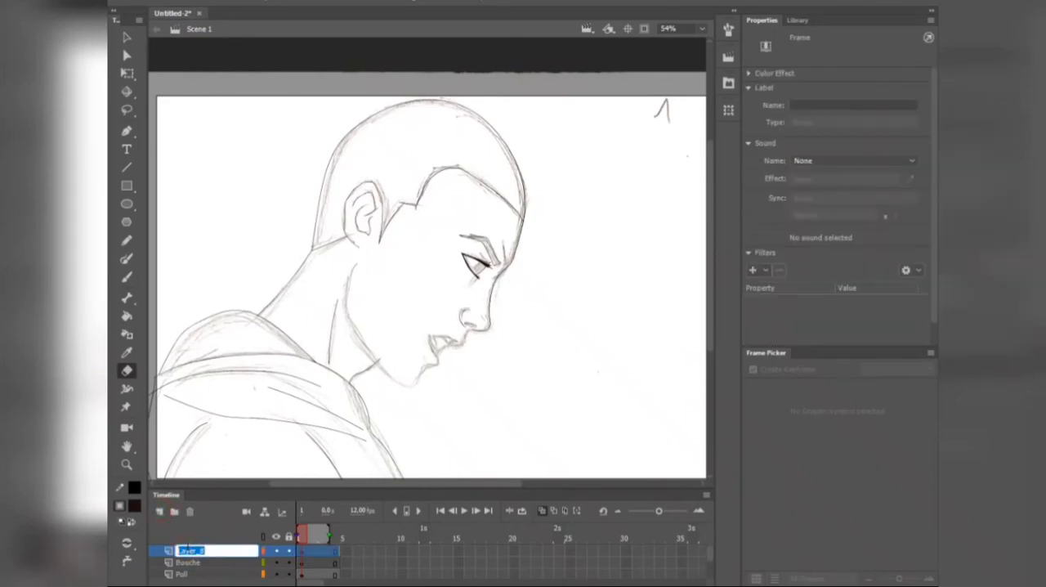
{"action": "type", "text": "Son"}
{"action": "key", "text": "Return"}
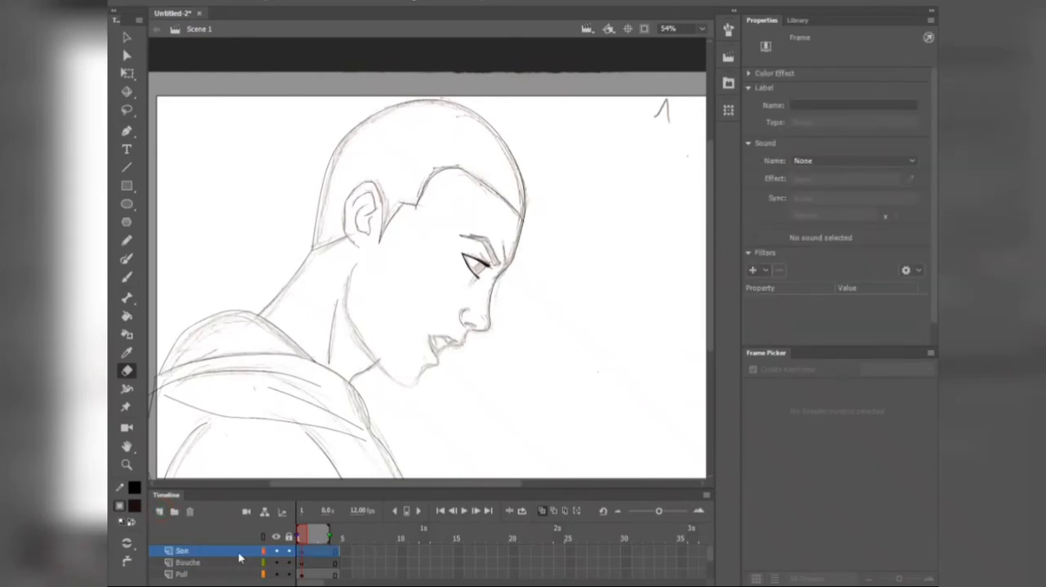
Step: Import arrogant.output.wav from the Son folder in the file explorer onto the Son layer
{"action": "mouse_move", "coordinate": [193, 578]}
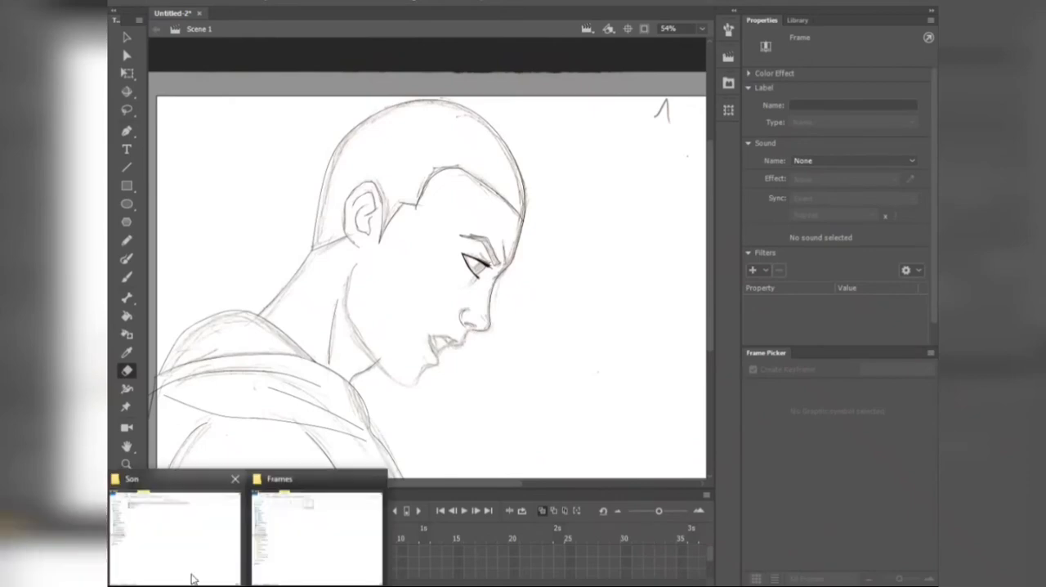
{"action": "left_click", "coordinate": [189, 534]}
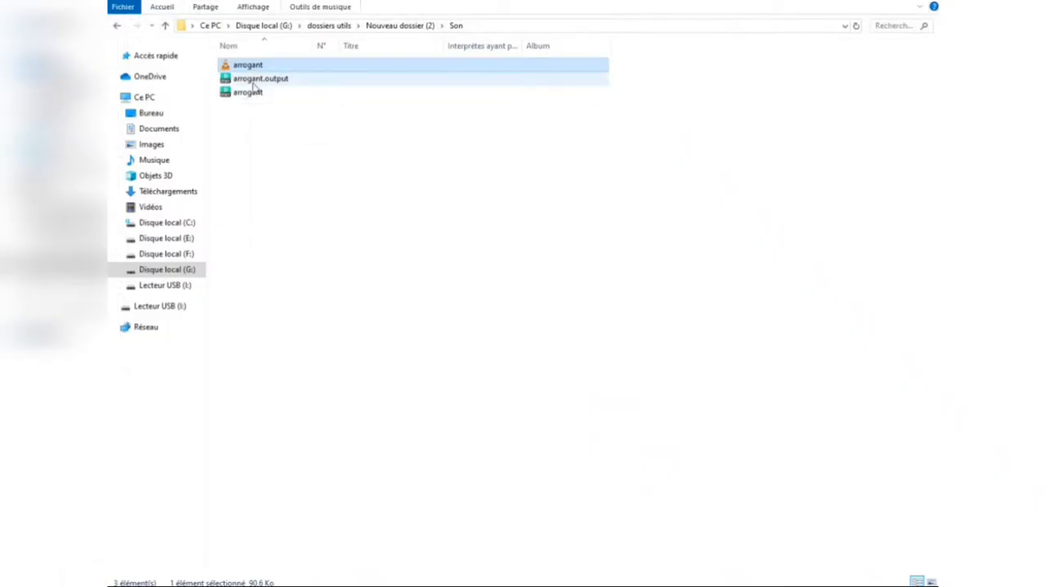
{"action": "left_click_drag", "start_coordinate": [286, 79], "coordinate": [488, 386]}
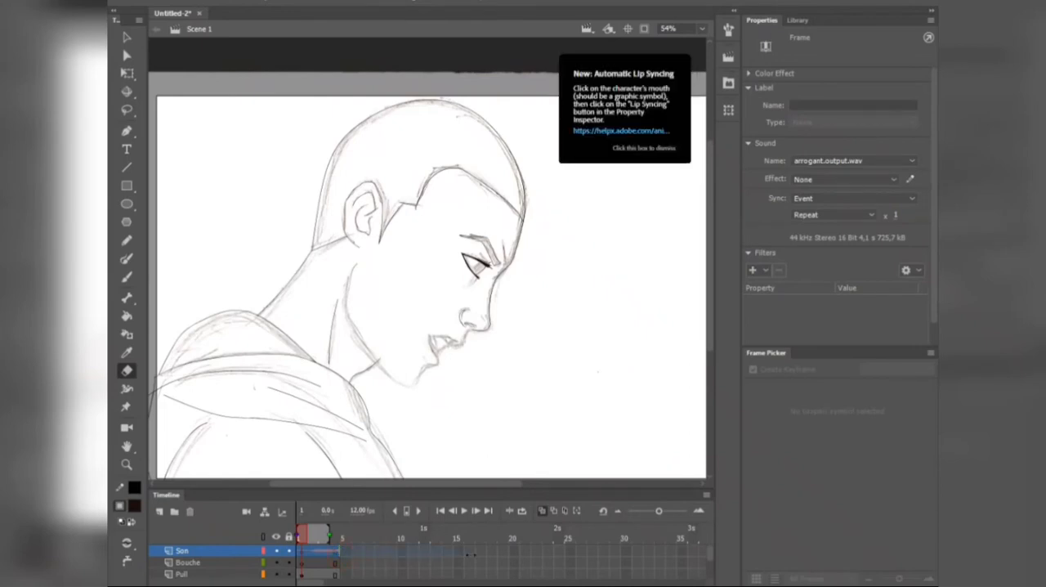
Step: Extend the Son layer's frames past the end of the sound waveform, then trim the span back to frame 35
{"action": "left_click", "coordinate": [605, 551]}
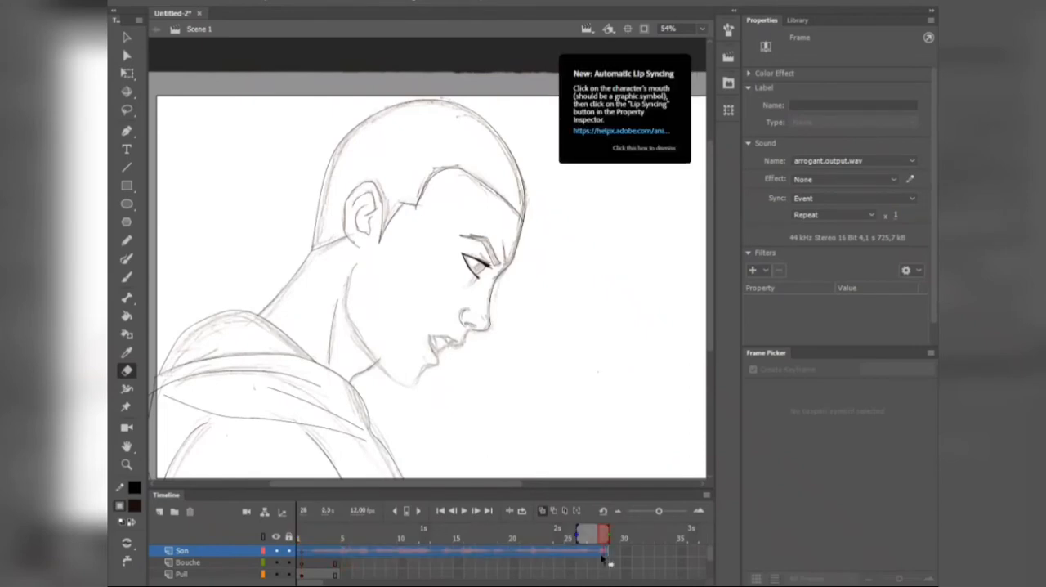
{"action": "left_click_drag", "start_coordinate": [610, 552], "coordinate": [642, 552]}
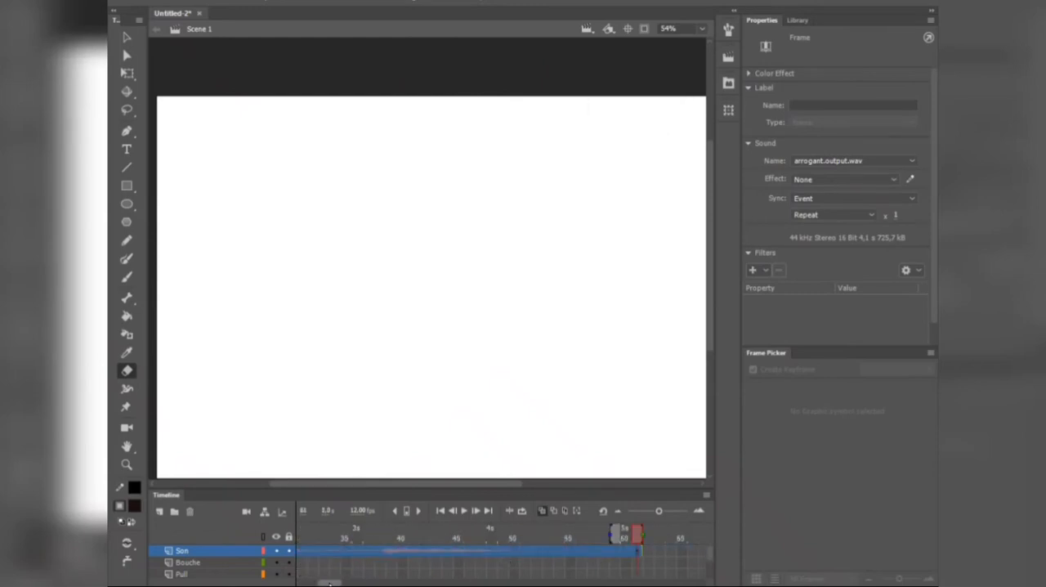
{"action": "mouse_move", "coordinate": [338, 582]}
{"action": "left_mouse_down"}
{"action": "mouse_move", "coordinate": [319, 583]}
{"action": "mouse_move", "coordinate": [342, 583]}
{"action": "left_mouse_up"}
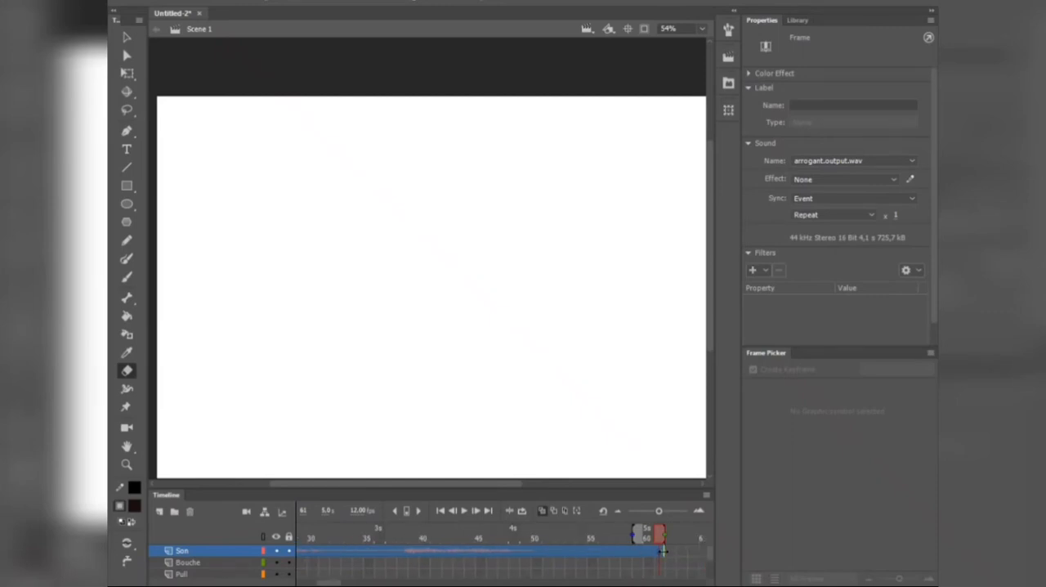
{"action": "left_click_drag", "start_coordinate": [379, 551], "coordinate": [389, 557]}
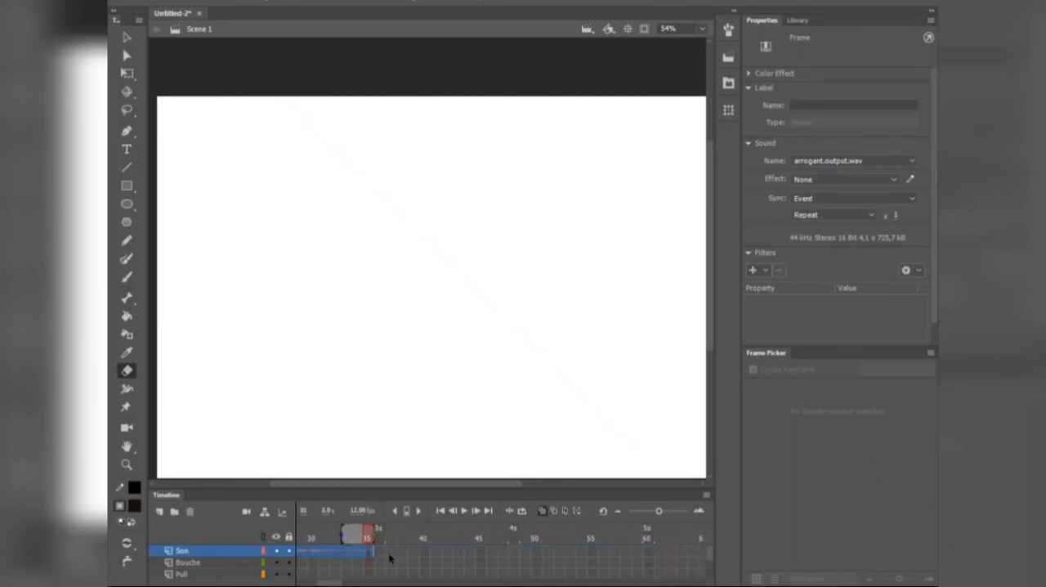
{"action": "left_click_drag", "start_coordinate": [333, 581], "coordinate": [262, 582]}
Step: Extend the drawing layers, including Bouche and Pull, to frame 35 to match the Son layer's length
{"action": "left_click_drag", "start_coordinate": [658, 512], "coordinate": [648, 513]}
{"action": "left_click", "coordinate": [319, 563]}
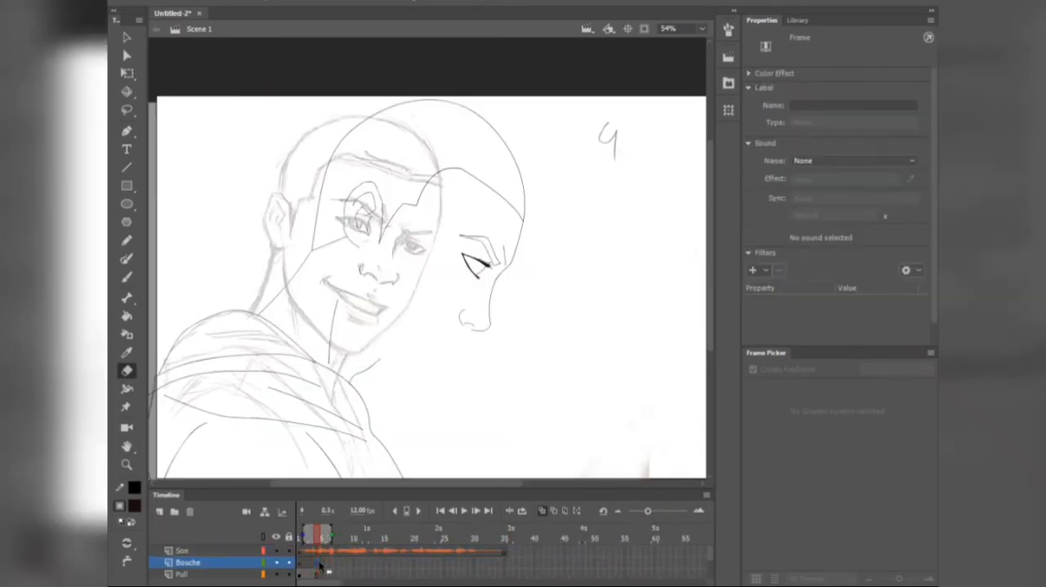
{"action": "scroll", "coordinate": [321, 564], "scroll_direction": "down", "scroll_amount": 3}
{"action": "left_click", "coordinate": [319, 563], "text": "shift"}
{"action": "scroll", "coordinate": [319, 564], "scroll_direction": "up", "scroll_amount": 3}
{"action": "left_click_drag", "start_coordinate": [319, 564], "coordinate": [475, 570]}
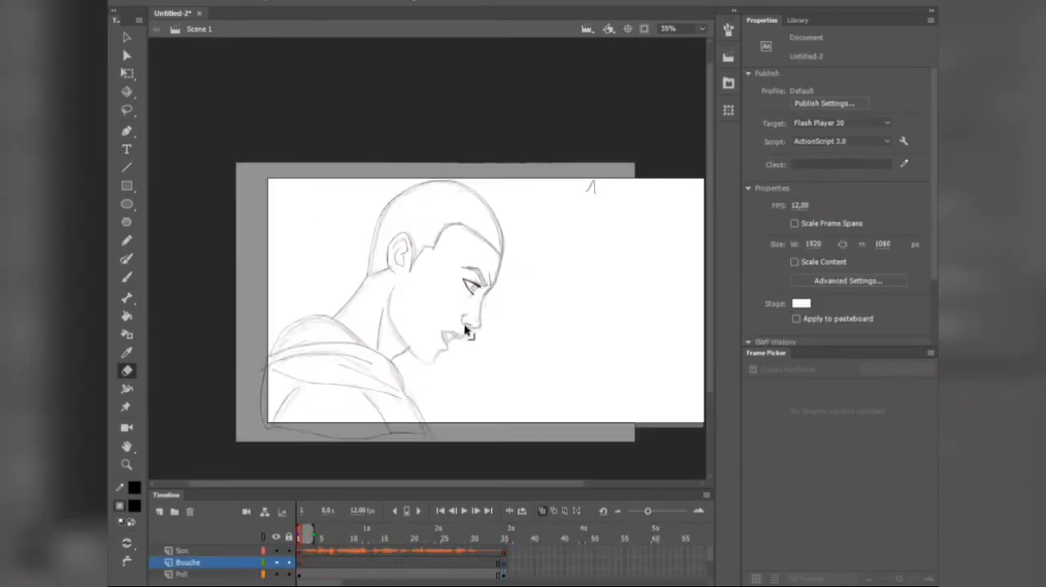
Step: Scrub through the opening frames, then set the sync of the Son layer's sound to Stream
{"action": "left_click", "coordinate": [216, 567]}
{"action": "key", "text": "b"}
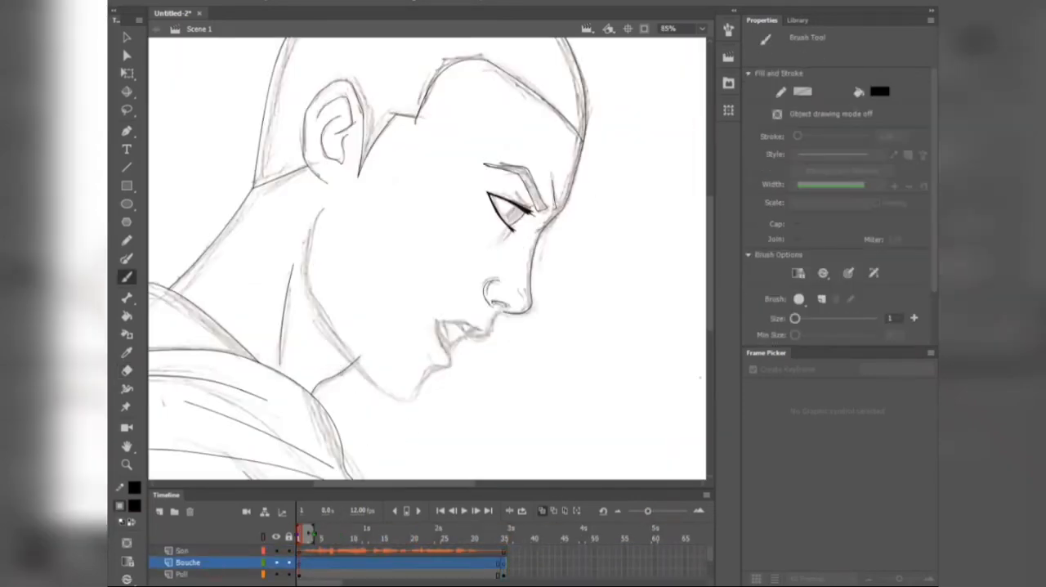
{"action": "left_click", "coordinate": [307, 536]}
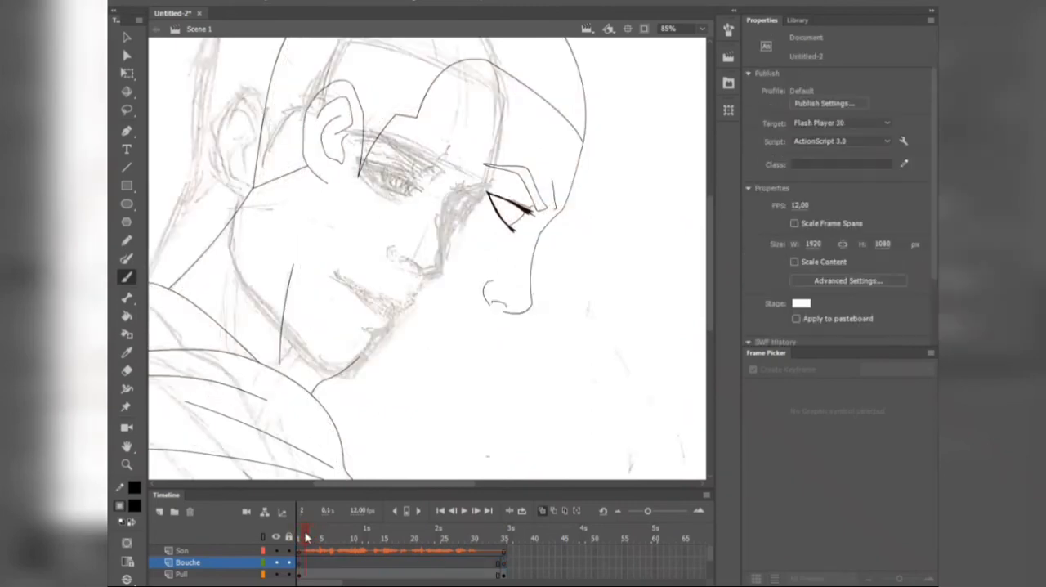
{"action": "left_click", "coordinate": [311, 537]}
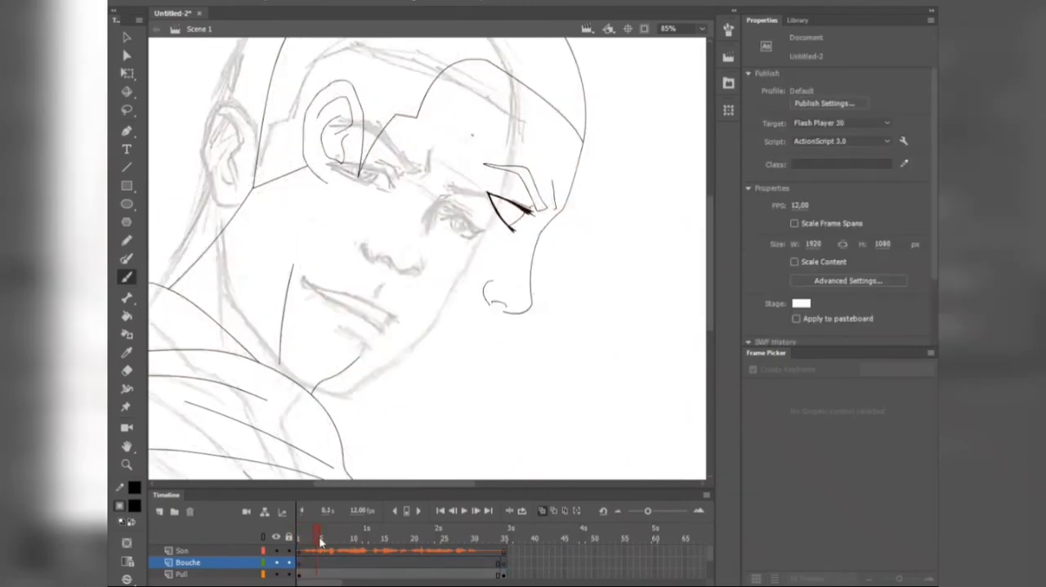
{"action": "left_click", "coordinate": [300, 536]}
{"action": "left_click", "coordinate": [217, 552]}
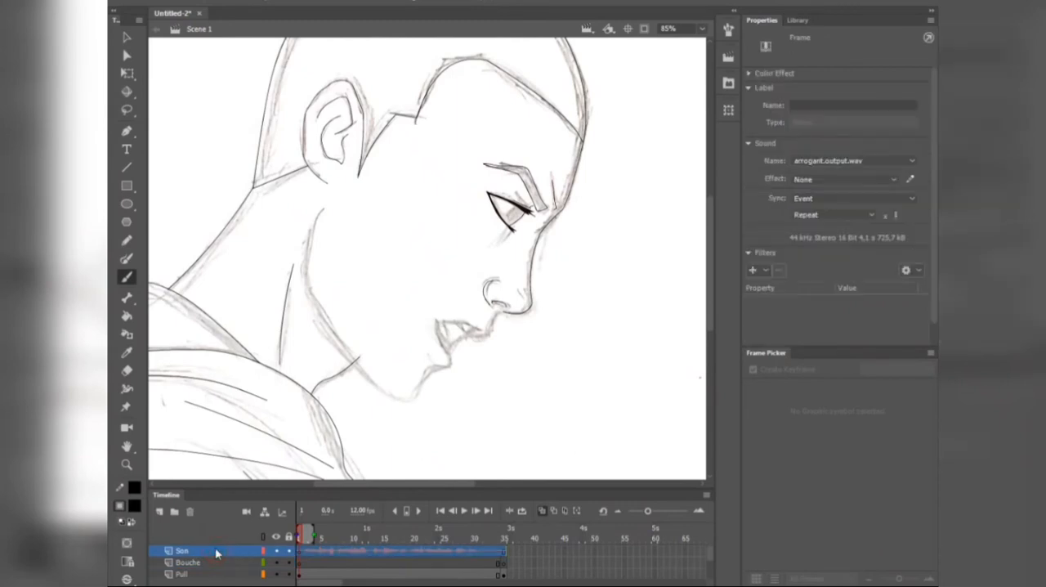
{"action": "left_click", "coordinate": [835, 213]}
{"action": "left_click", "coordinate": [838, 201]}
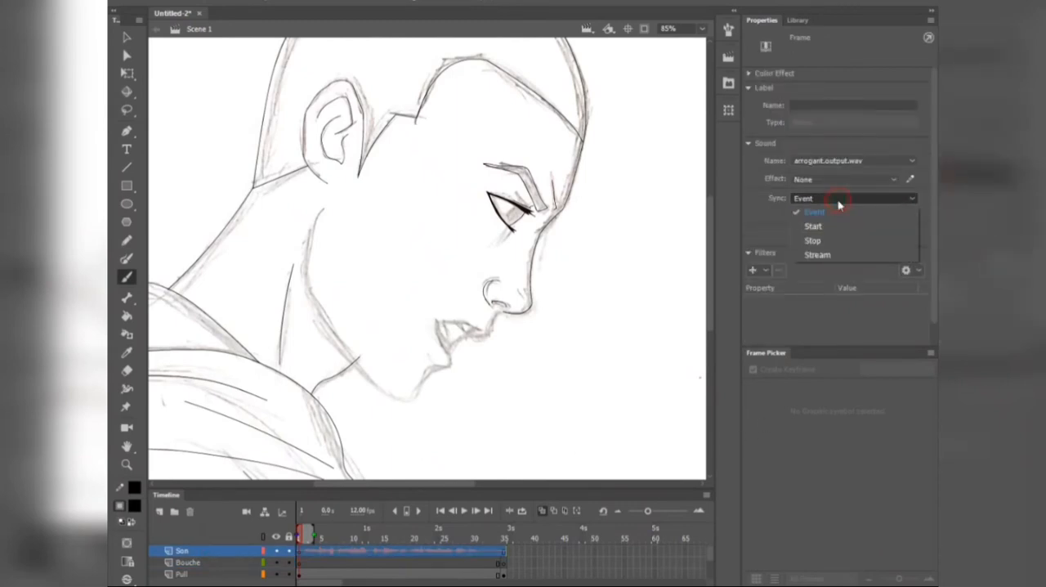
{"action": "left_click", "coordinate": [817, 255]}
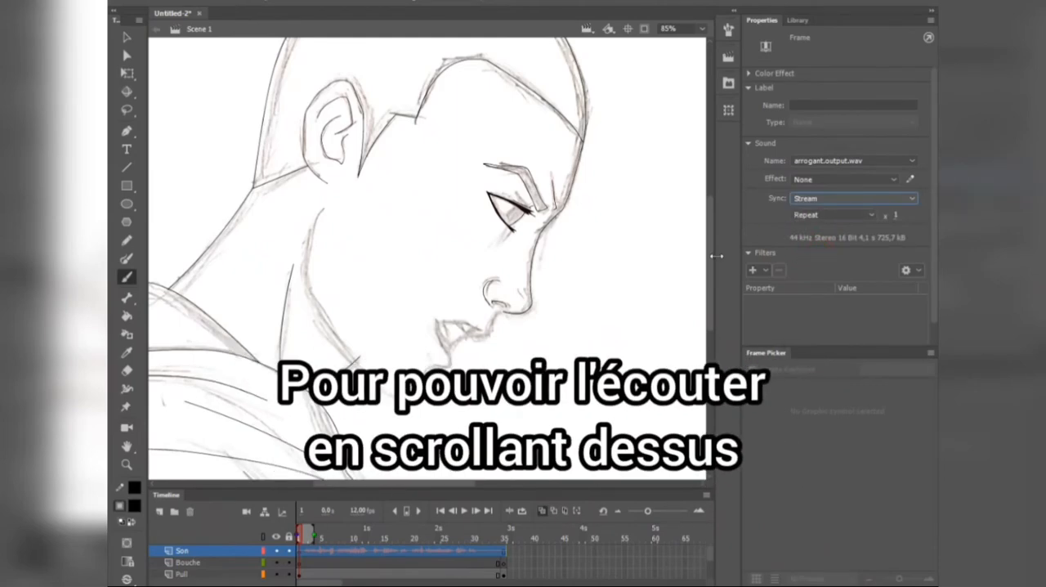
Step: Extend the Son, Bouche, Pull, Propre and Brouillon layers to about frame 50 to cover the rest of the dialogue waveform
{"action": "mouse_move", "coordinate": [308, 542]}
{"action": "left_mouse_down"}
{"action": "mouse_move", "coordinate": [584, 563]}
{"action": "mouse_move", "coordinate": [601, 553]}
{"action": "left_mouse_up"}
{"action": "scroll", "coordinate": [510, 556], "scroll_direction": "down", "scroll_amount": 5}
{"action": "left_click", "coordinate": [505, 563], "text": "shift"}
{"action": "scroll", "coordinate": [584, 562], "scroll_direction": "up", "scroll_amount": 5}
{"action": "left_click_drag", "start_coordinate": [531, 536], "coordinate": [533, 538]}
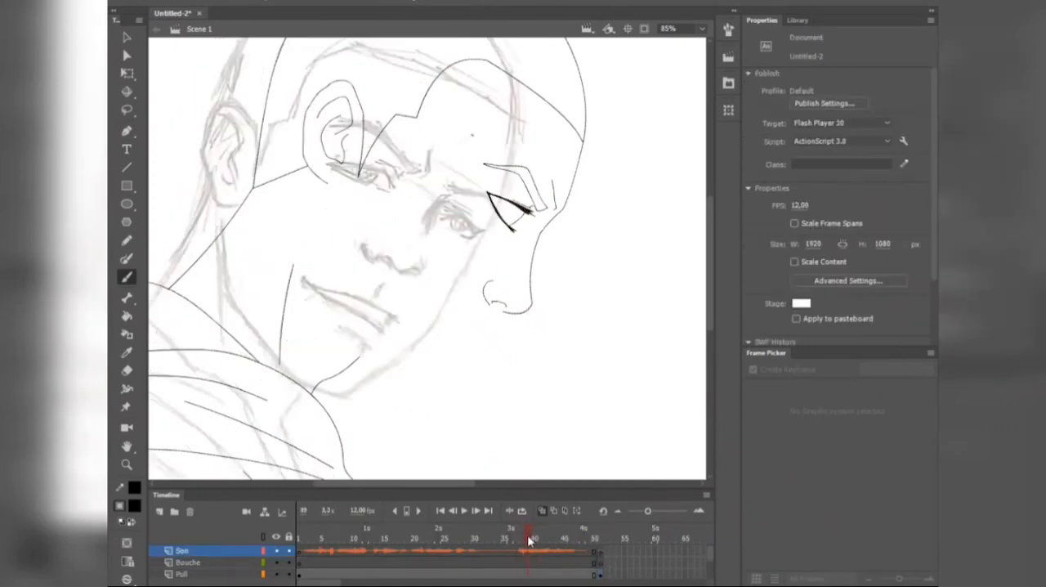
Step: Move the remaining sketch keyframes on the Brouillon layer to frames 37, 38 and 39, and scrub the timeline against the audio
{"action": "scroll", "coordinate": [518, 555], "scroll_direction": "down", "scroll_amount": 3}
{"action": "left_click", "coordinate": [410, 575]}
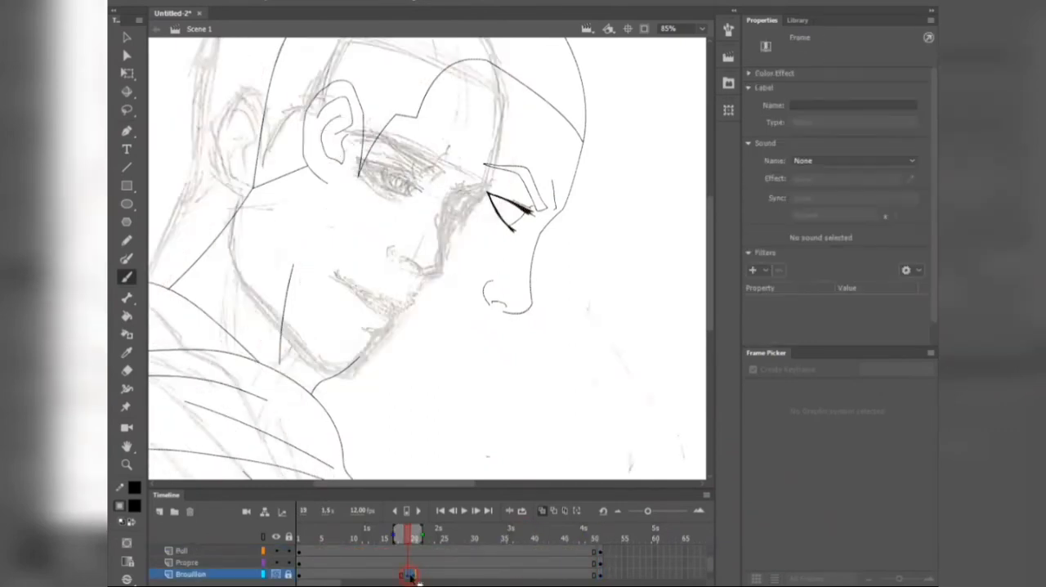
{"action": "left_click", "coordinate": [532, 575]}
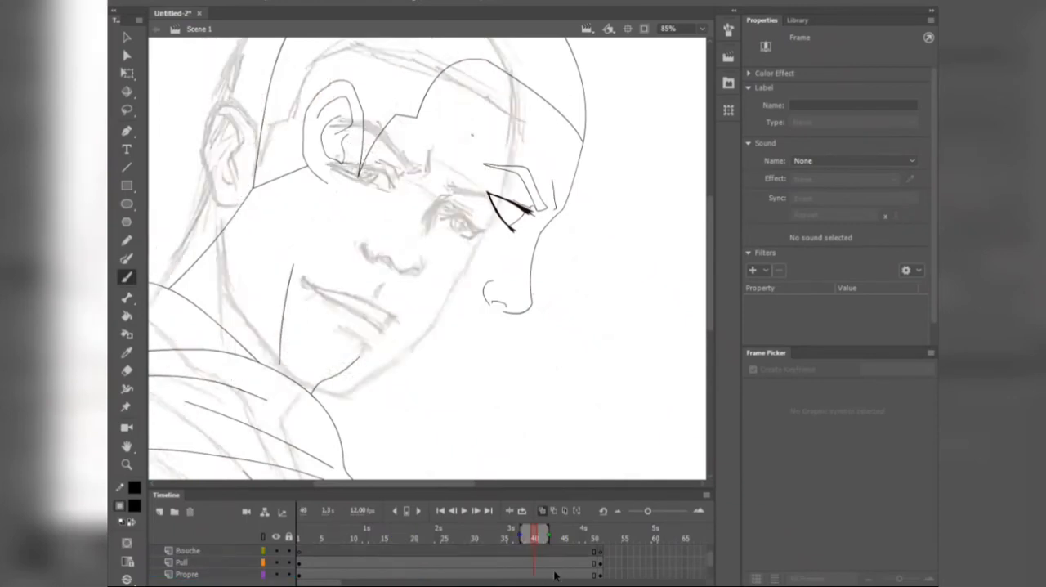
{"action": "scroll", "coordinate": [537, 563], "scroll_direction": "down", "scroll_amount": 1}
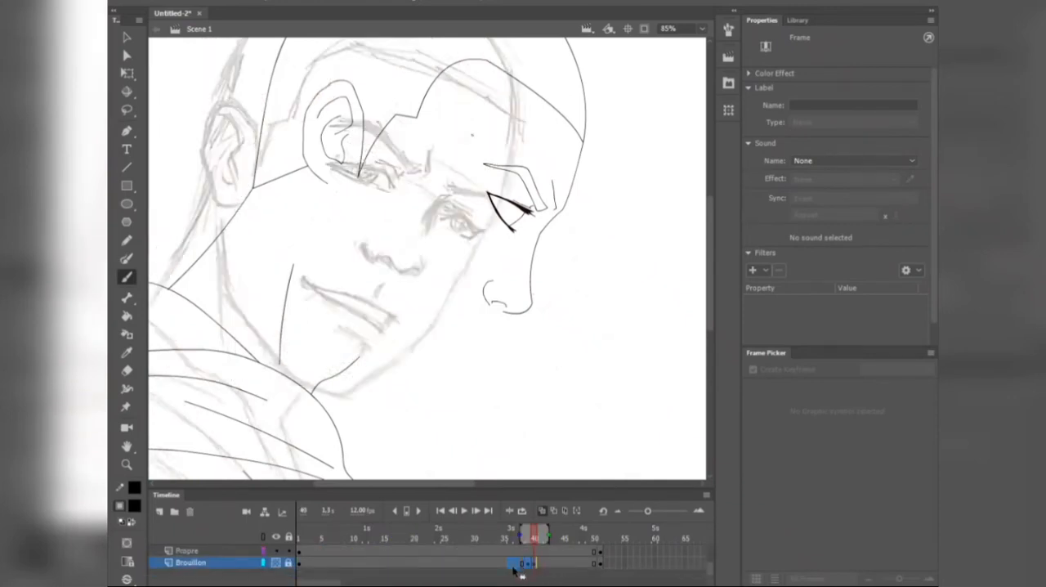
{"action": "left_click", "coordinate": [599, 563]}
{"action": "left_click", "coordinate": [531, 564]}
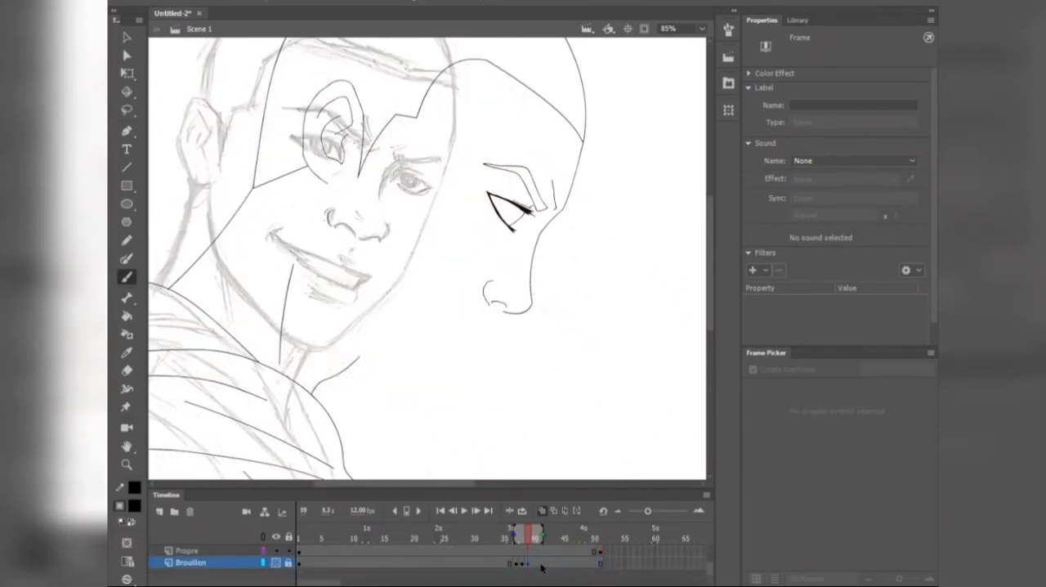
{"action": "scroll", "coordinate": [523, 560], "scroll_direction": "up", "scroll_amount": 3}
{"action": "left_click", "coordinate": [500, 536]}
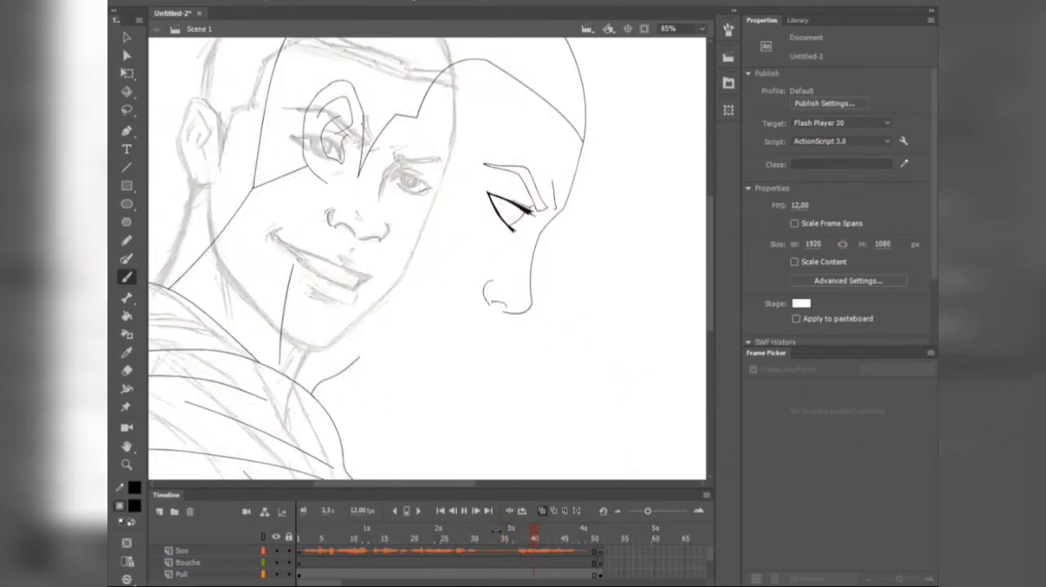
{"action": "left_click_drag", "start_coordinate": [347, 533], "coordinate": [235, 536]}
{"action": "left_click_drag", "start_coordinate": [335, 535], "coordinate": [309, 537]}
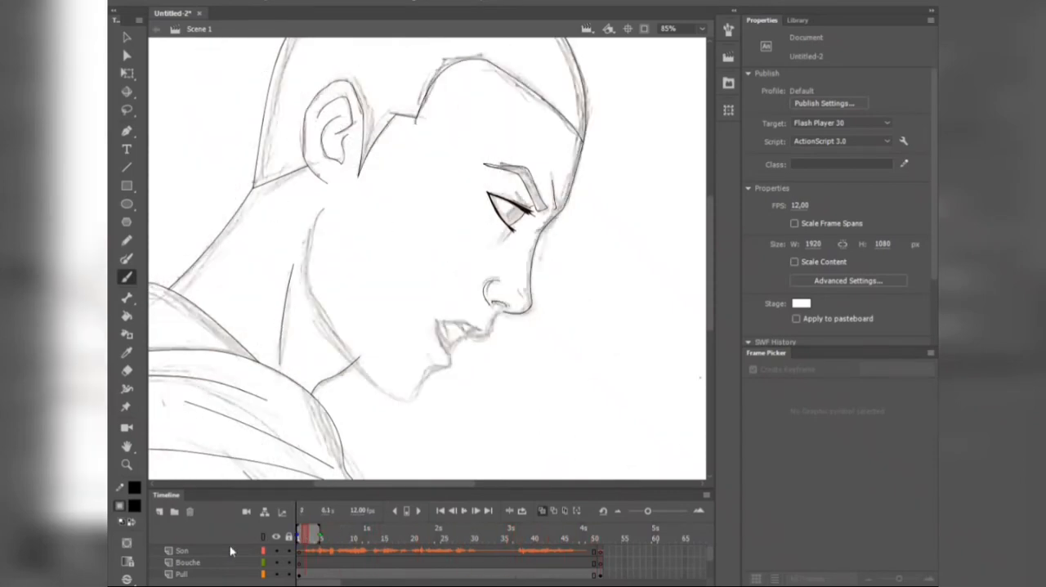
Step: Ink the closed mouth, chin and jaw line over the profile sketch on frame 1 of the Bouche layer
{"action": "left_click", "coordinate": [173, 561]}
{"action": "scroll", "coordinate": [513, 281], "scroll_direction": "up", "scroll_amount": 5}
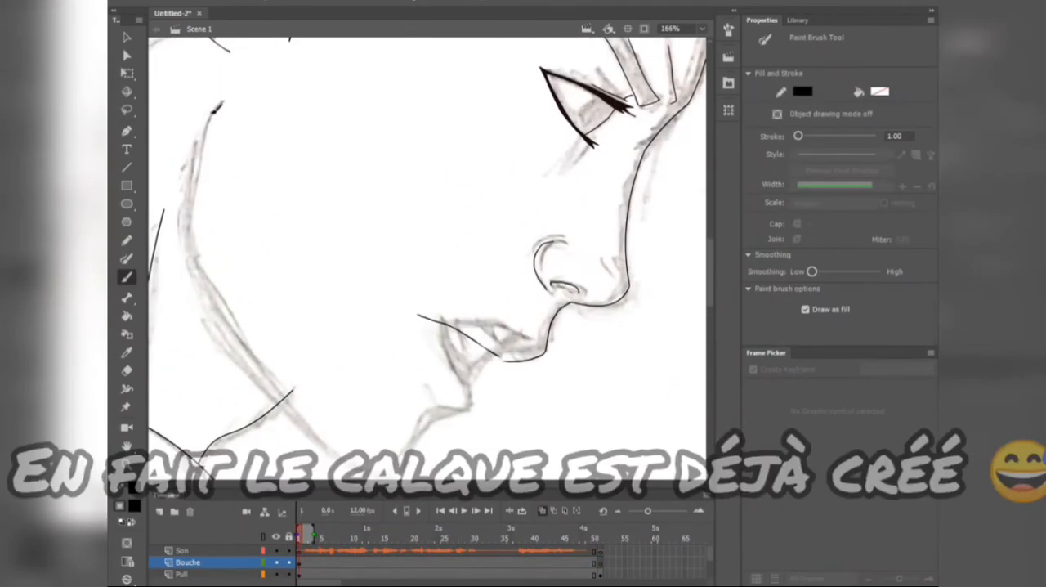
{"action": "mouse_move", "coordinate": [218, 108]}
{"action": "left_mouse_down"}
{"action": "mouse_move", "coordinate": [196, 230]}
{"action": "mouse_move", "coordinate": [232, 300]}
{"action": "mouse_move", "coordinate": [343, 439]}
{"action": "mouse_move", "coordinate": [407, 450]}
{"action": "mouse_move", "coordinate": [500, 362]}
{"action": "left_mouse_up"}
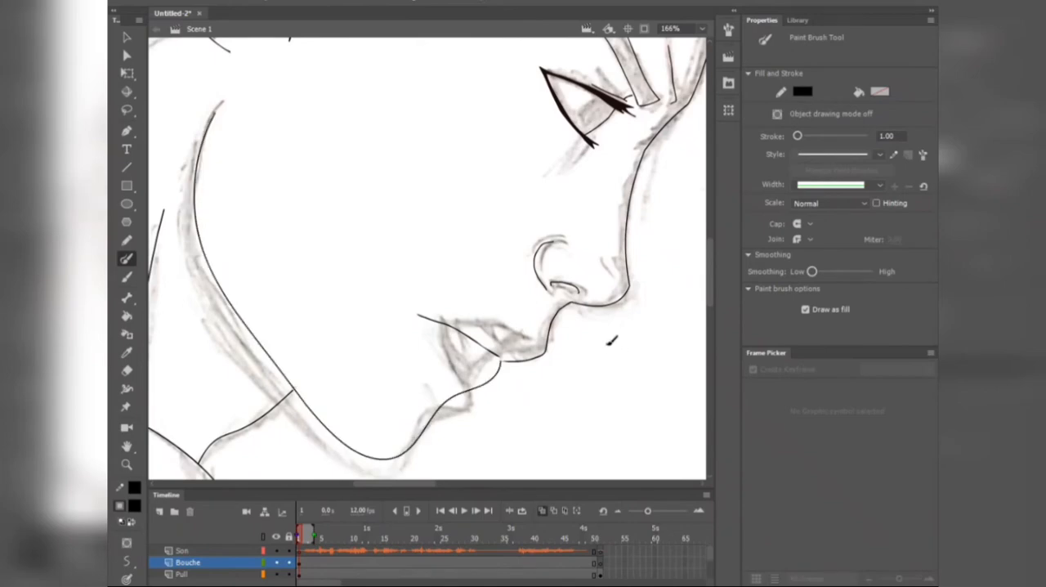
{"action": "scroll", "coordinate": [611, 340], "scroll_direction": "down", "scroll_amount": 3}
{"action": "scroll", "coordinate": [594, 348], "scroll_direction": "down", "scroll_amount": 1}
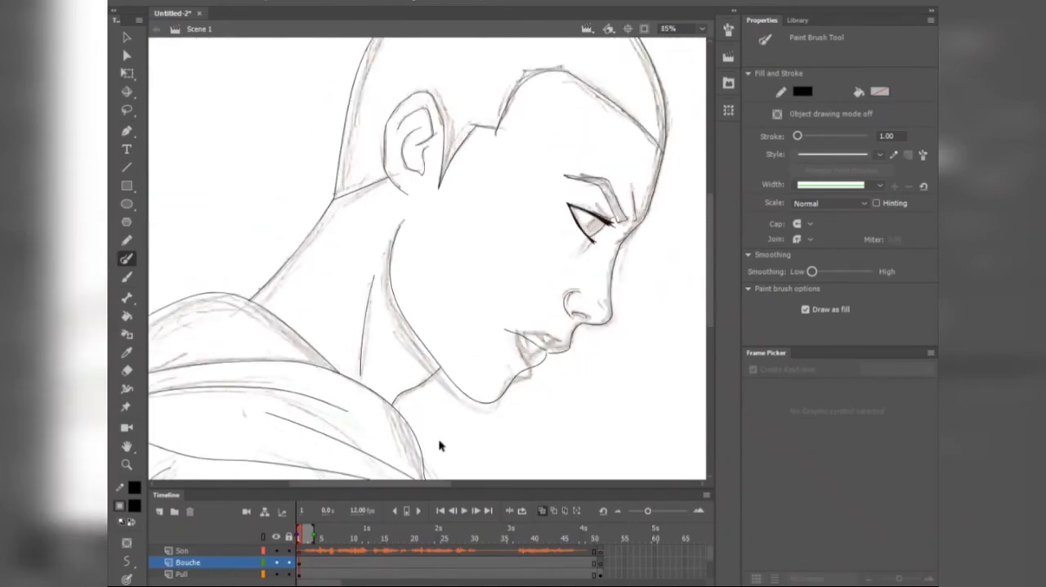
Step: Lock the Pull and Propre layers so that only the mouth drawing can be selected
{"action": "scroll", "coordinate": [284, 570], "scroll_direction": "down", "scroll_amount": 3}
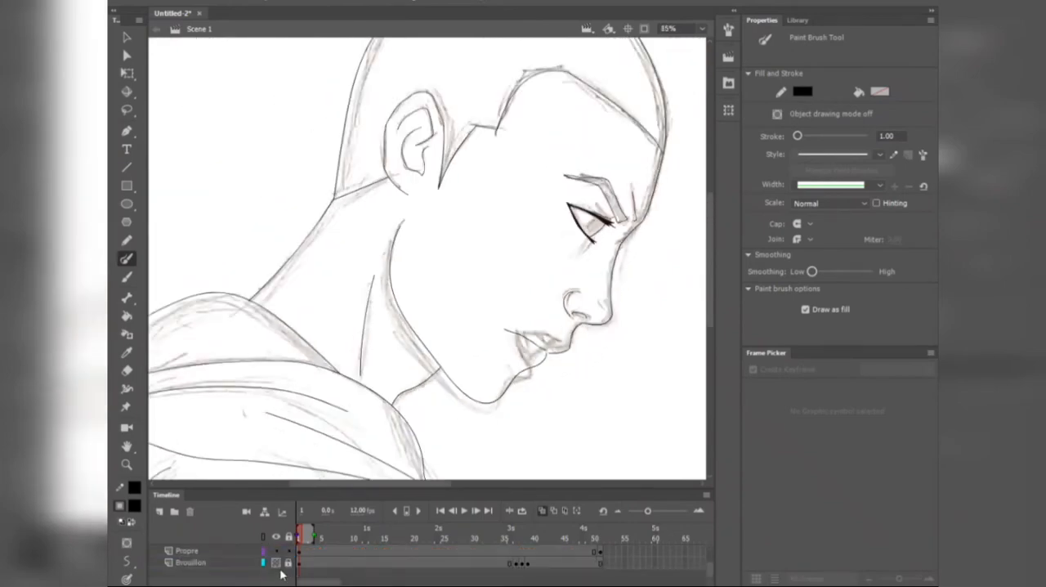
{"action": "left_click", "coordinate": [277, 563]}
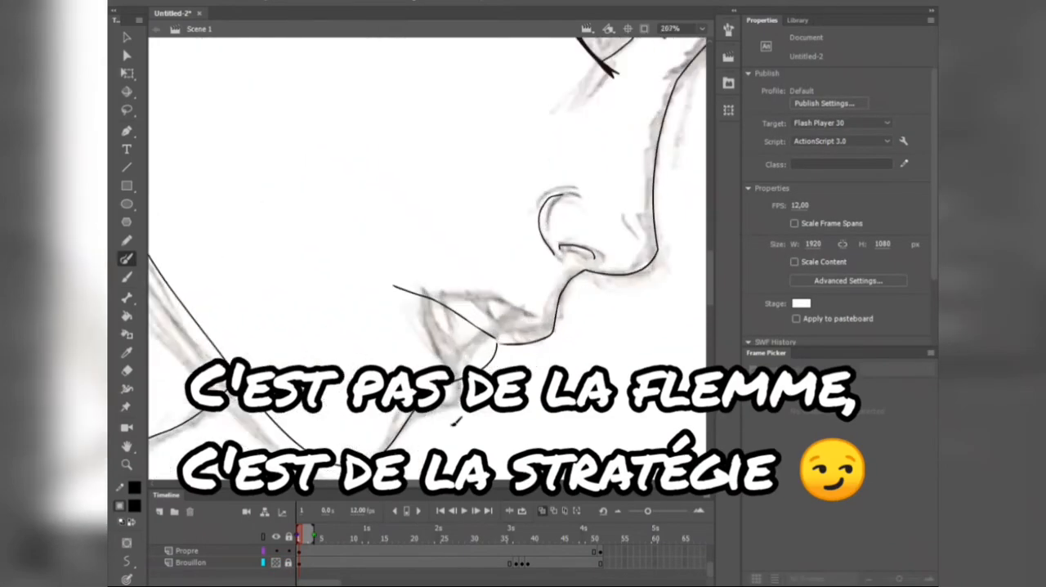
{"action": "left_click", "coordinate": [256, 562]}
{"action": "scroll", "coordinate": [287, 567], "scroll_direction": "down", "scroll_amount": 1}
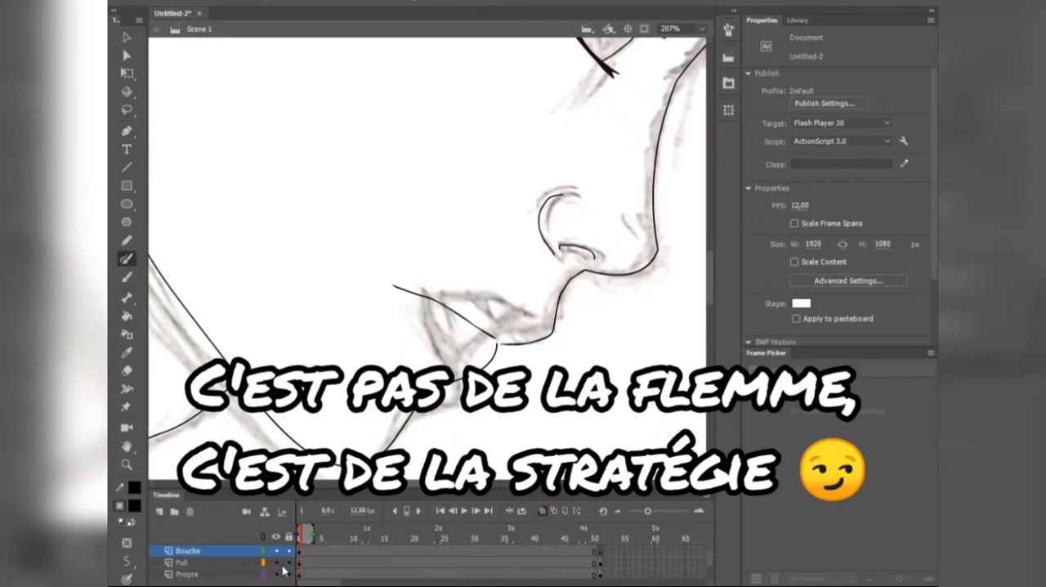
{"action": "left_click_drag", "start_coordinate": [289, 552], "coordinate": [288, 576]}
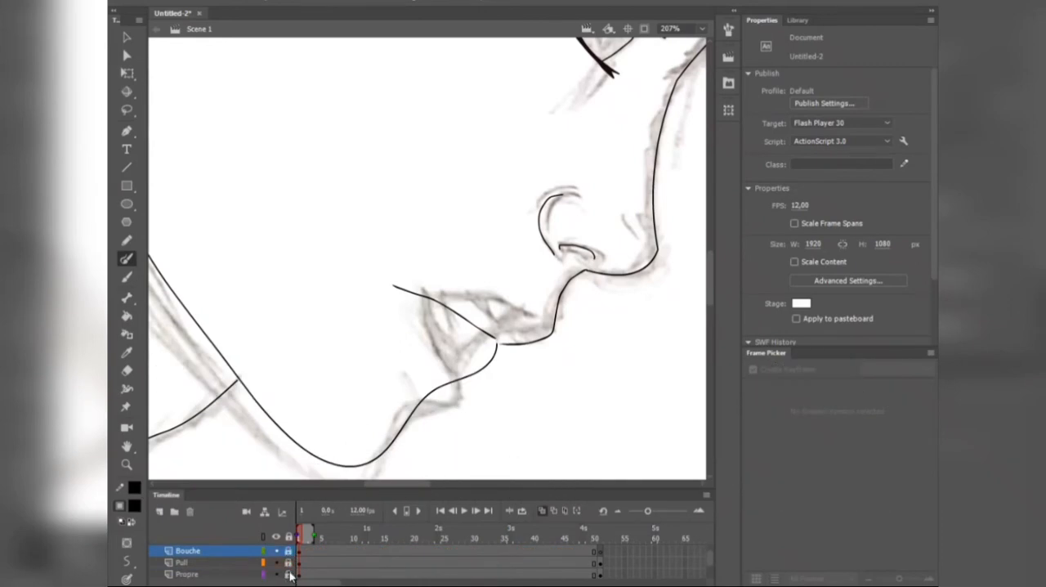
{"action": "scroll", "coordinate": [290, 576], "scroll_direction": "up", "scroll_amount": 1}
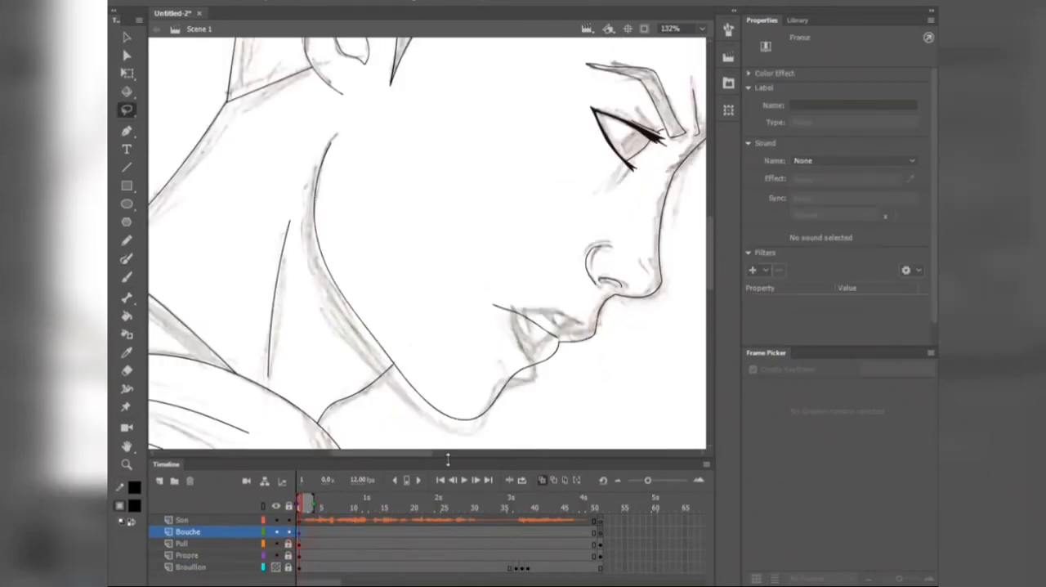
Step: Convert the inked mouth and jaw drawing into a Graphic symbol named Bouche
{"action": "left_click", "coordinate": [474, 421]}
{"action": "right_click", "coordinate": [475, 421]}
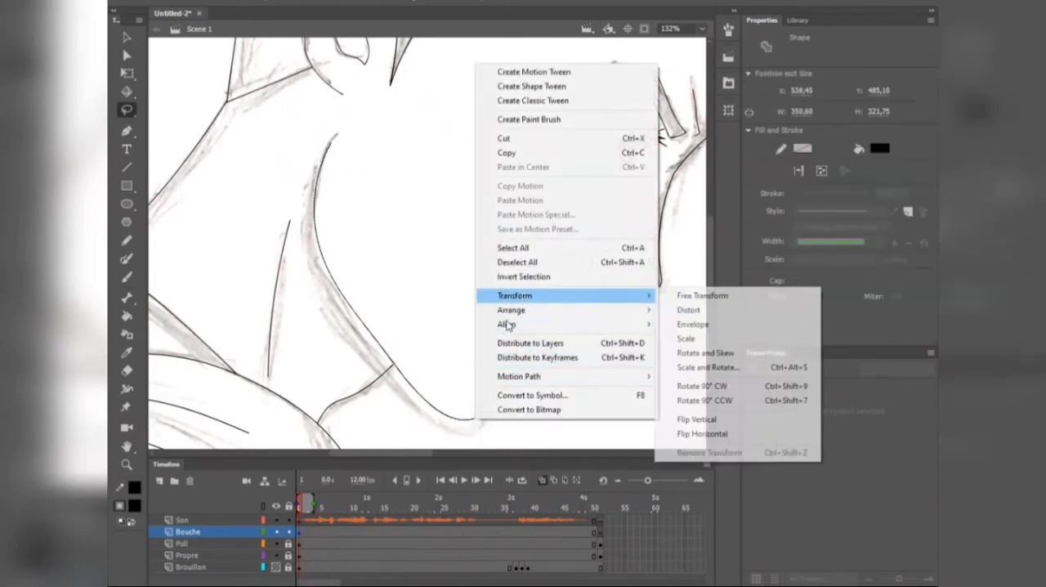
{"action": "left_click", "coordinate": [568, 395]}
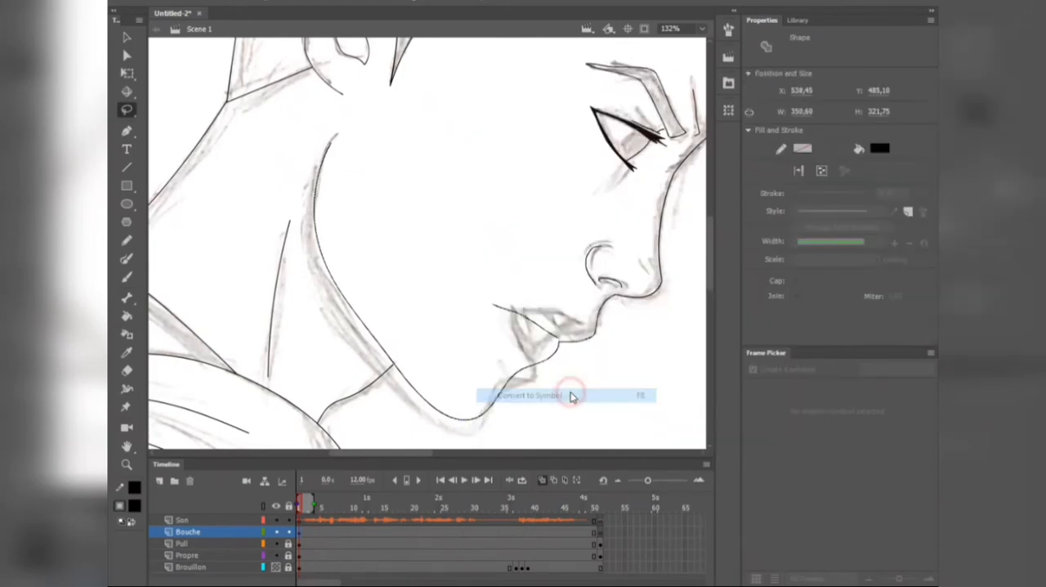
{"action": "left_click", "coordinate": [427, 130]}
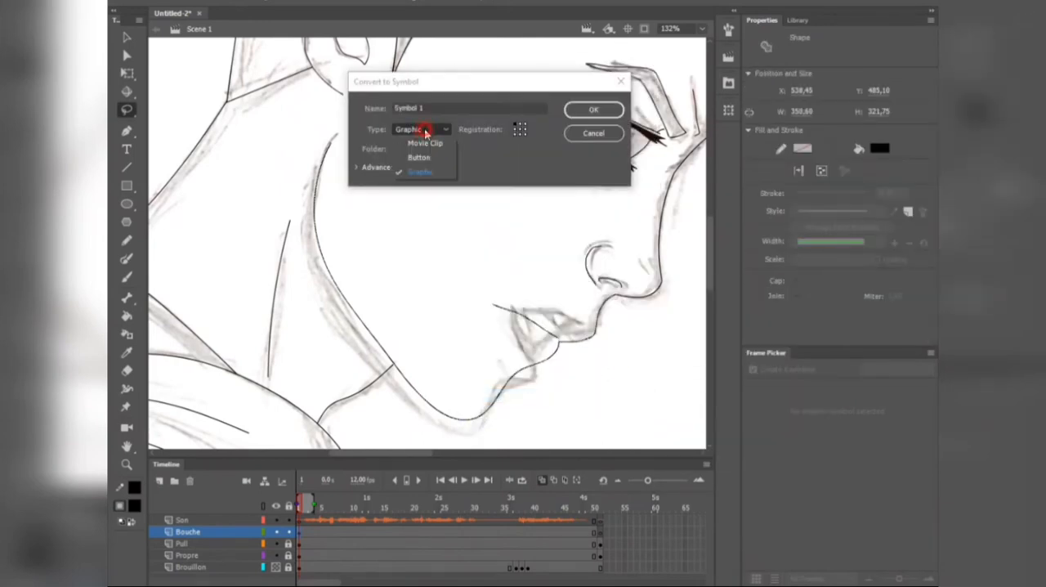
{"action": "left_click", "coordinate": [422, 173]}
{"action": "left_click_drag", "start_coordinate": [446, 107], "coordinate": [333, 111]}
{"action": "type", "text": "Bouc"}
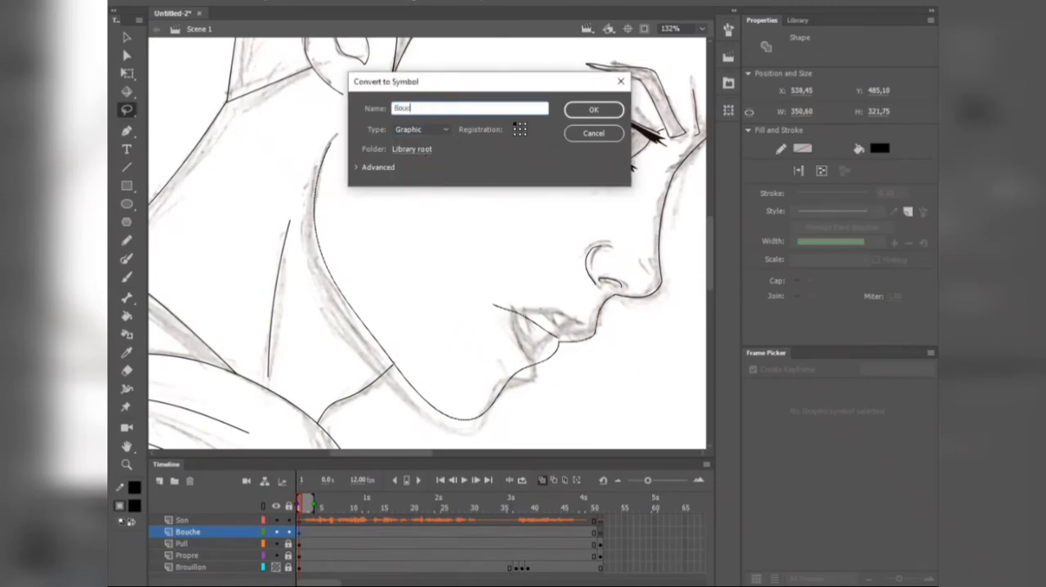
{"action": "type", "text": "he"}
{"action": "left_click", "coordinate": [593, 110]}
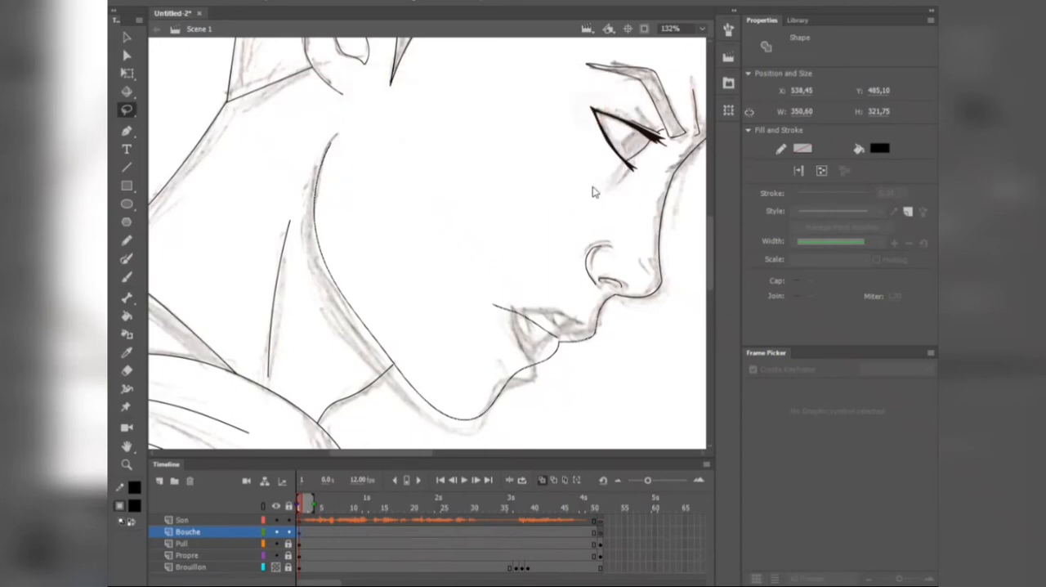
Step: Inside the Bouche symbol, turn on onion skinning, add a blank keyframe at frame 2 and draw an open-mouth version
{"action": "key", "text": "v"}
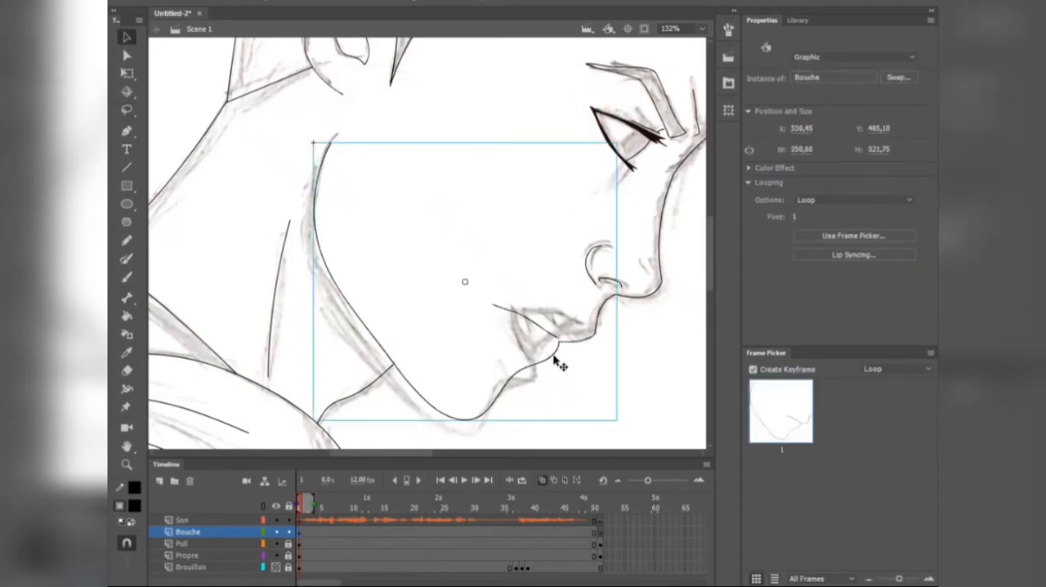
{"action": "double_click", "coordinate": [556, 357]}
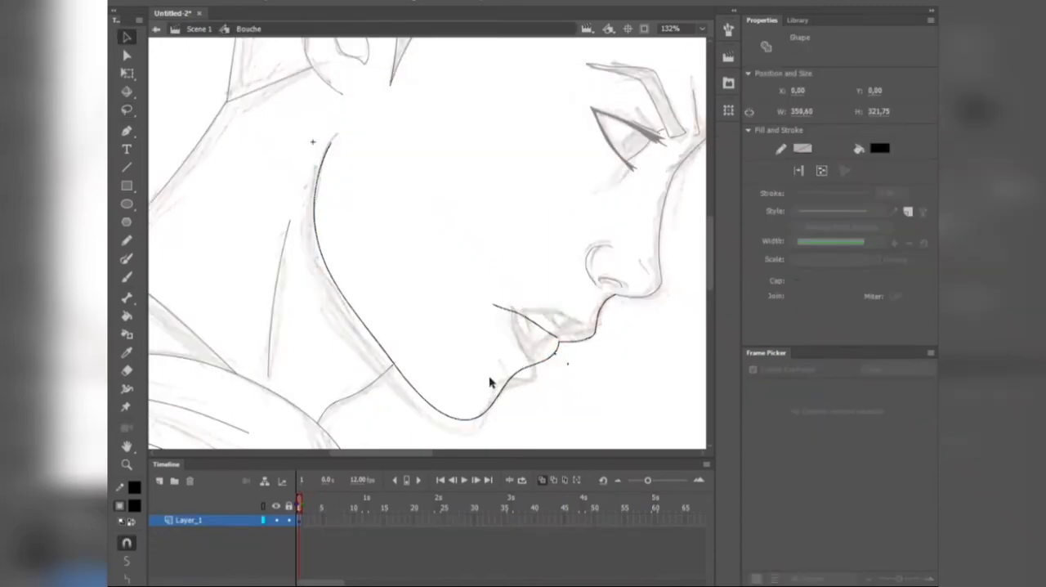
{"action": "scroll", "coordinate": [490, 383], "scroll_direction": "up", "scroll_amount": 1}
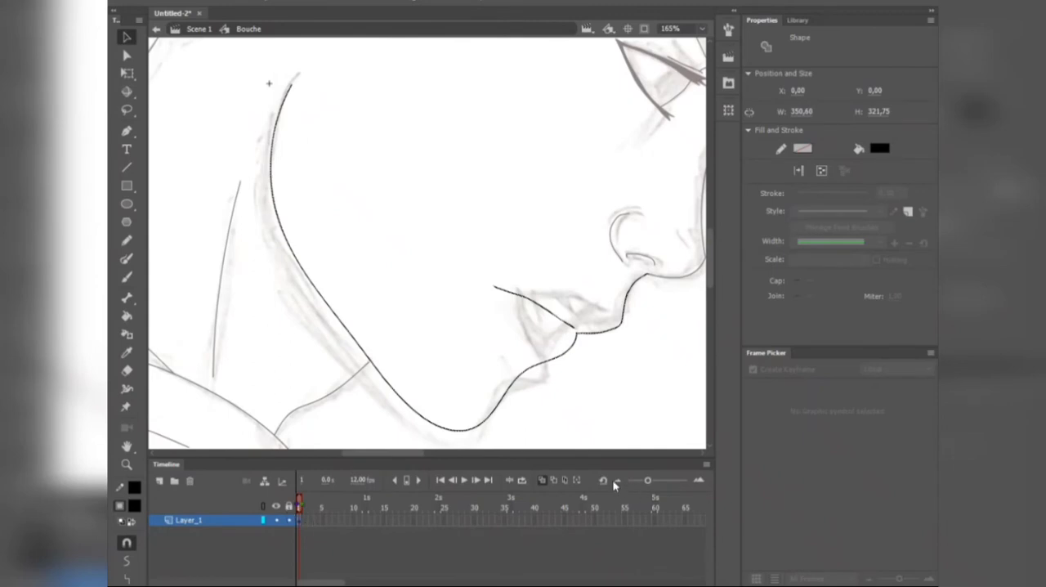
{"action": "left_click", "coordinate": [542, 482]}
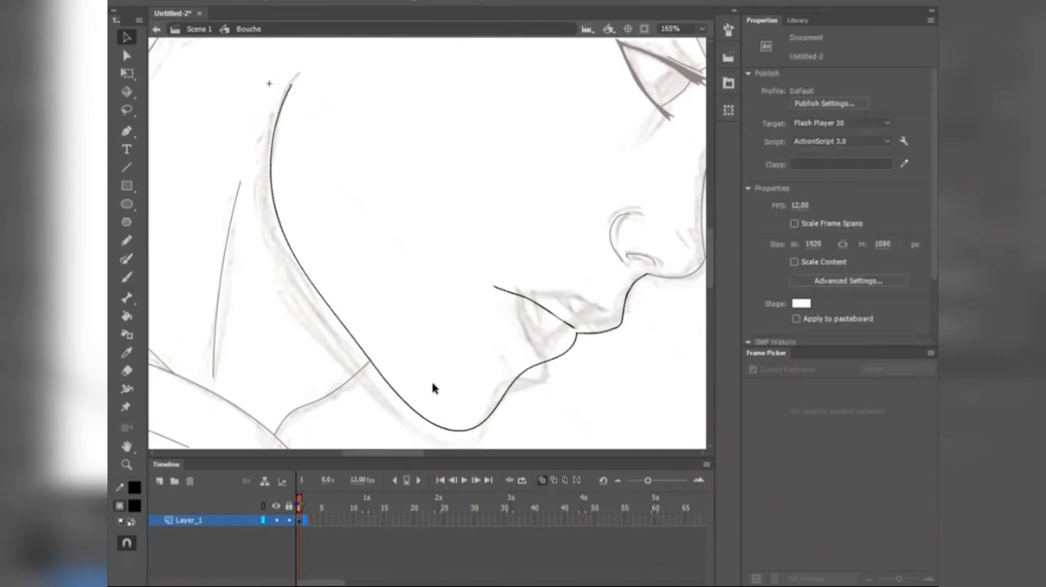
{"action": "key", "text": "F7"}
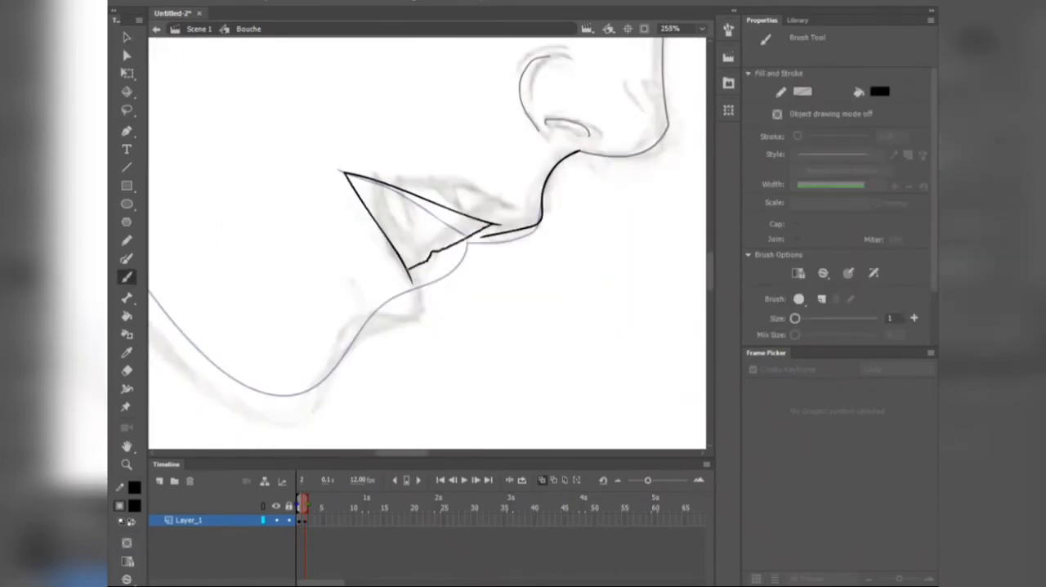
{"action": "left_click_drag", "start_coordinate": [458, 245], "coordinate": [496, 285]}
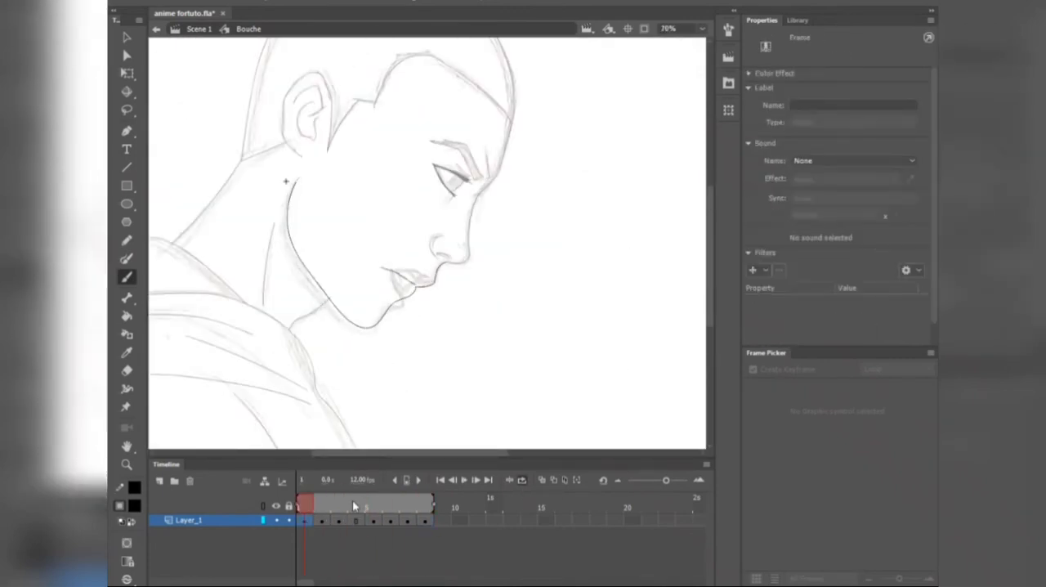
Step: Check the mouth keyframes from frame 4 to 8 in the Bouche symbol, then return to Scene 1 at frame 1
{"action": "left_click", "coordinate": [374, 520]}
{"action": "left_click", "coordinate": [425, 521], "text": "shift"}
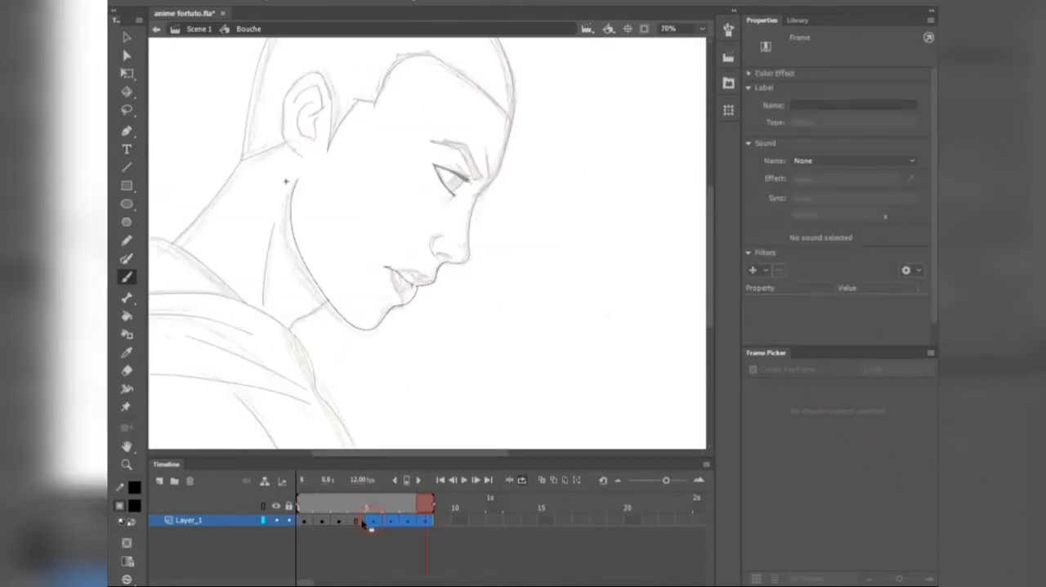
{"action": "left_click_drag", "start_coordinate": [357, 523], "coordinate": [356, 522]}
{"action": "left_click", "coordinate": [202, 30]}
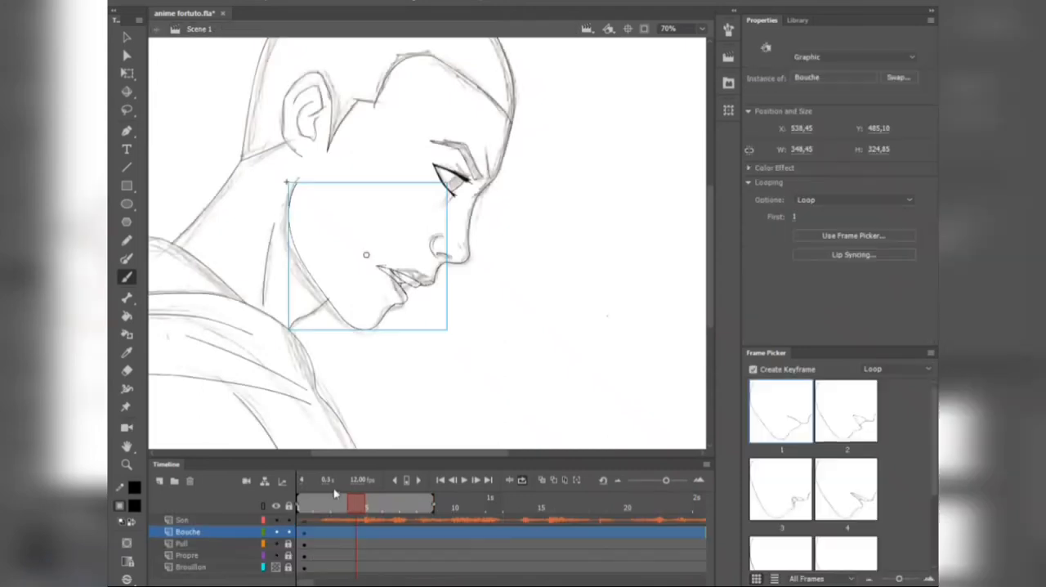
{"action": "left_click", "coordinate": [312, 508]}
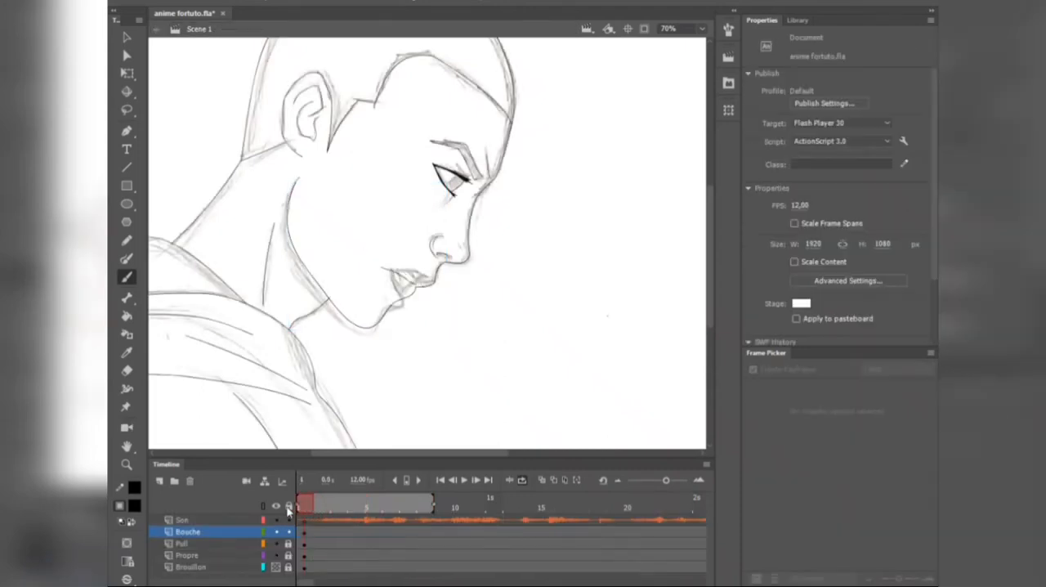
Step: At frame 2 of the Bouche layer, switch the mouth instance to mouth drawing 2
{"action": "left_click", "coordinate": [322, 532]}
{"action": "scroll", "coordinate": [402, 285], "scroll_direction": "up", "scroll_amount": 2}
{"action": "scroll", "coordinate": [407, 276], "scroll_direction": "up", "scroll_amount": 2}
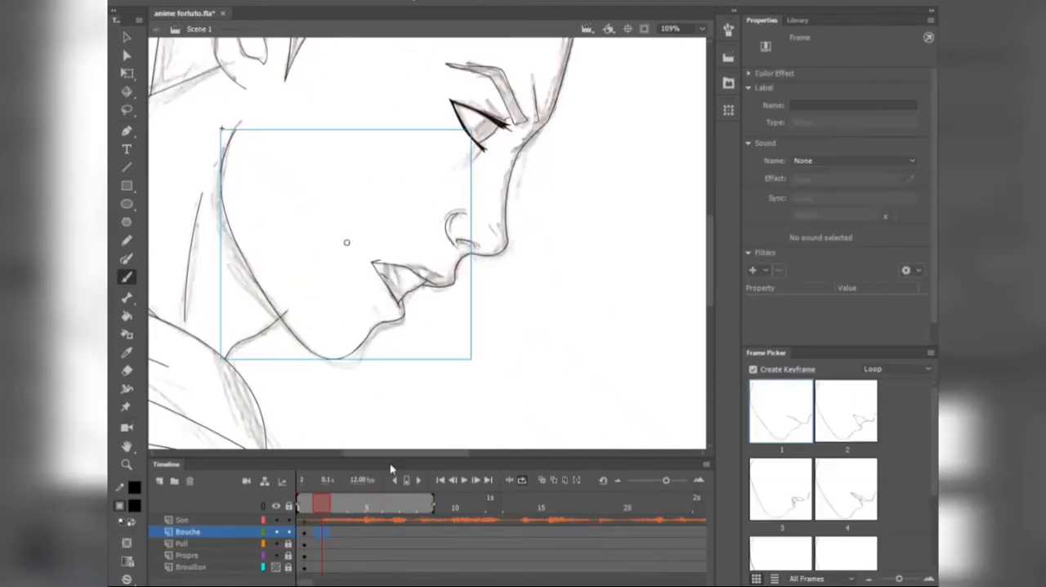
{"action": "left_click", "coordinate": [324, 508]}
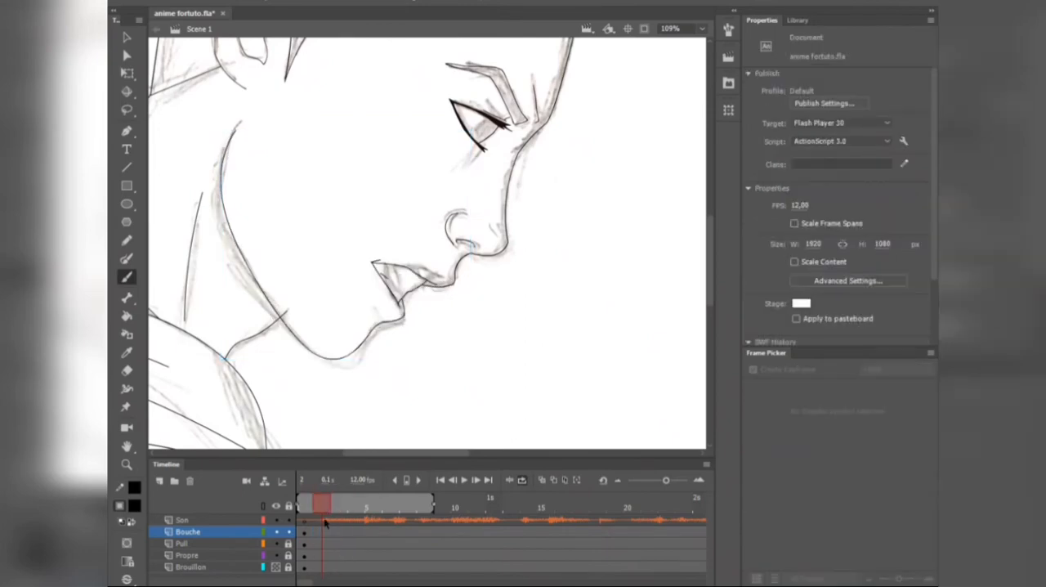
{"action": "left_click", "coordinate": [323, 532]}
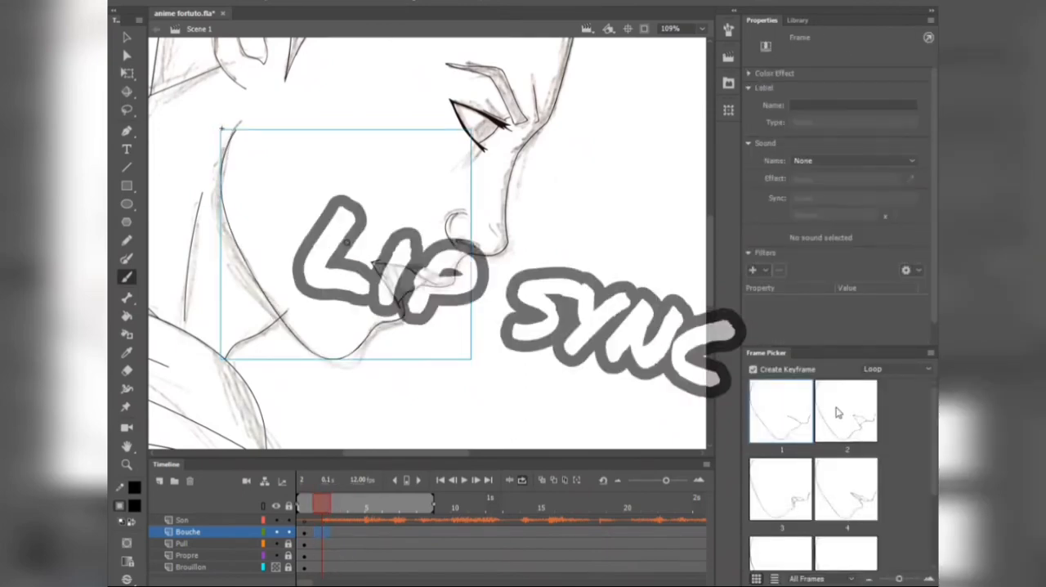
{"action": "scroll", "coordinate": [831, 500], "scroll_direction": "down", "scroll_amount": 3}
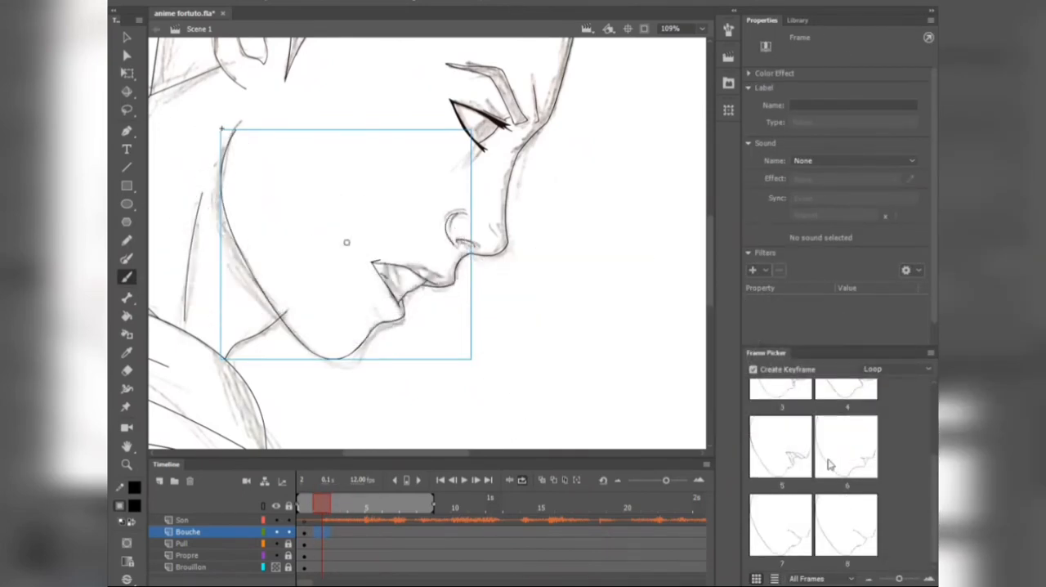
{"action": "scroll", "coordinate": [832, 463], "scroll_direction": "up", "scroll_amount": 3}
{"action": "left_click", "coordinate": [843, 411]}
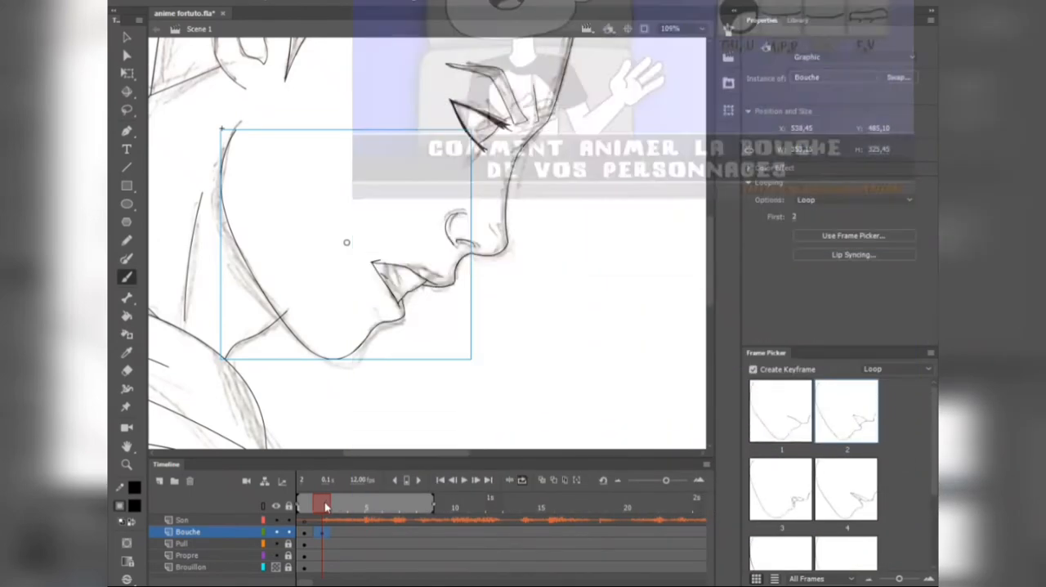
Step: Listen through the first dialogue frames, and set the frame 2 mouth instance's looping to Single Frame
{"action": "left_click_drag", "start_coordinate": [325, 504], "coordinate": [370, 511]}
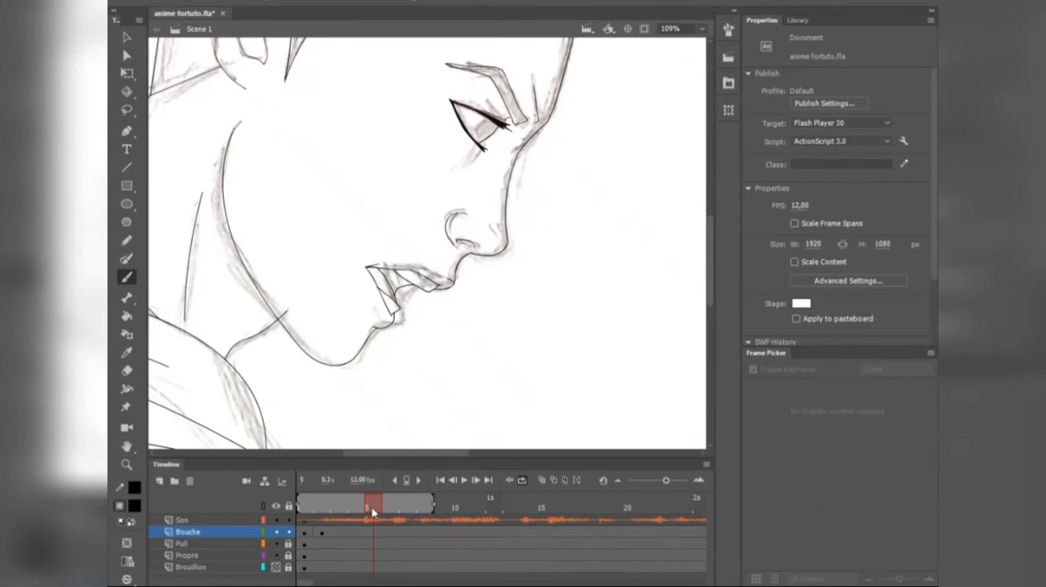
{"action": "left_click", "coordinate": [324, 532]}
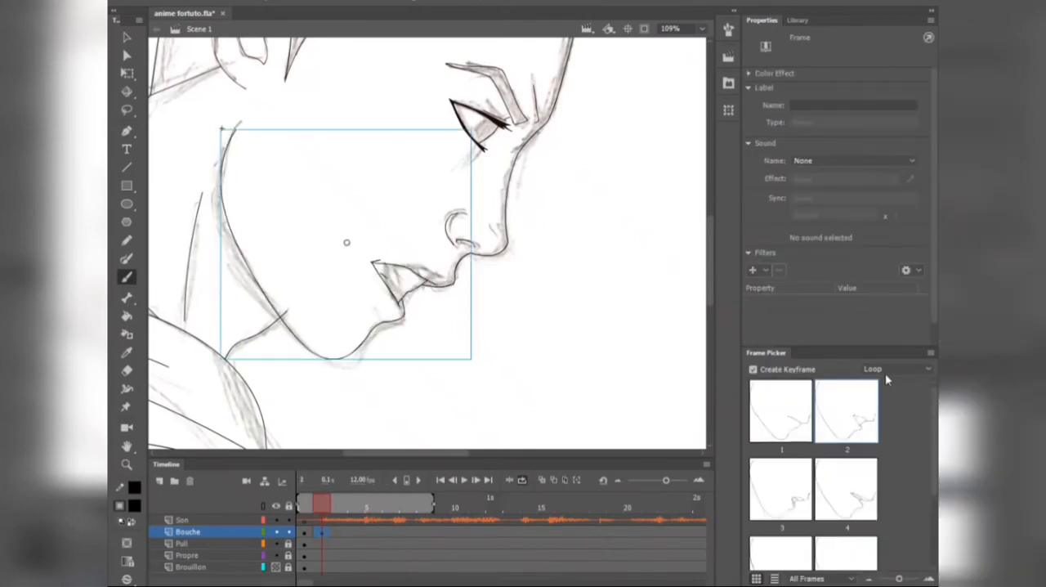
{"action": "left_click", "coordinate": [887, 372]}
{"action": "left_click", "coordinate": [913, 411]}
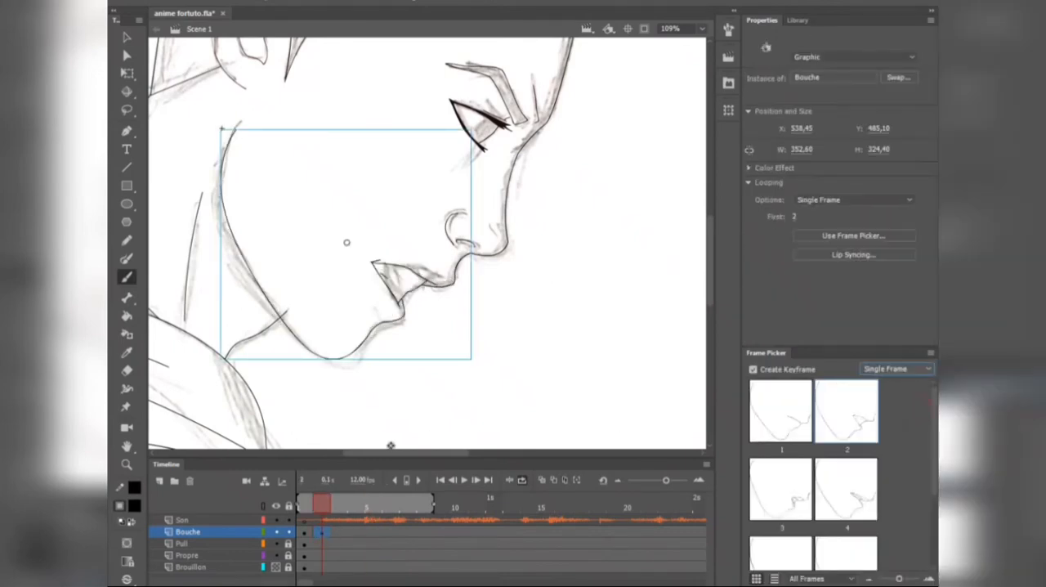
Step: Listen to the following dialogue and assign matching mouth drawings at frames 5 and 6 of the Bouche layer
{"action": "left_click", "coordinate": [317, 517]}
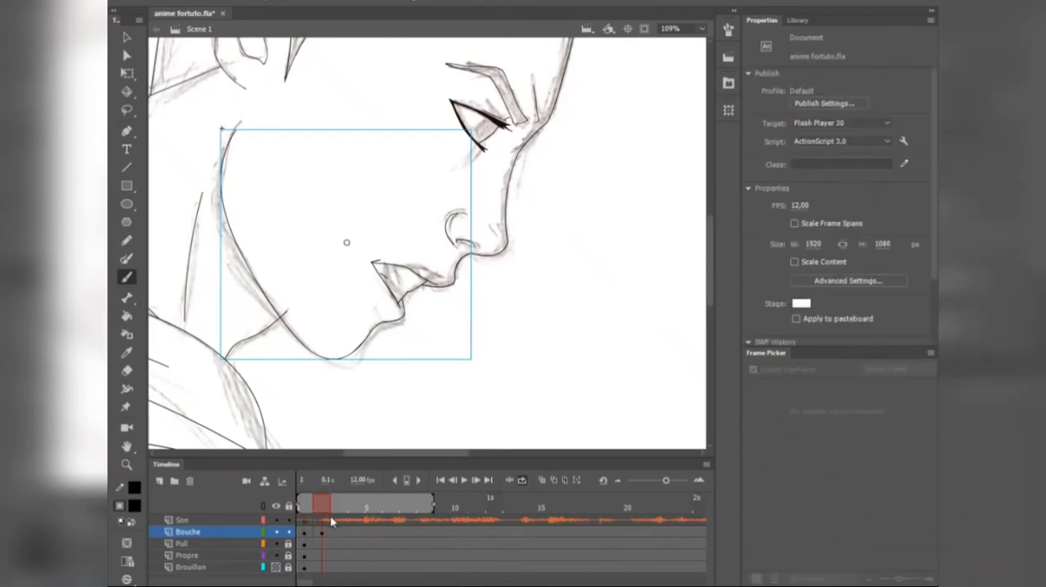
{"action": "left_click_drag", "start_coordinate": [331, 522], "coordinate": [415, 506]}
{"action": "left_click", "coordinate": [373, 532]}
{"action": "left_click", "coordinate": [793, 455]}
{"action": "left_click", "coordinate": [391, 532]}
{"action": "left_click", "coordinate": [786, 451]}
{"action": "left_click", "coordinate": [372, 532]}
Step: Set the frame rate to 24 fps and respace the Bouche keyframes to match the dialogue waveform
{"action": "left_click", "coordinate": [360, 479]}
{"action": "type", "text": "24"}
{"action": "key", "text": "Return"}
{"action": "left_click", "coordinate": [324, 533]}
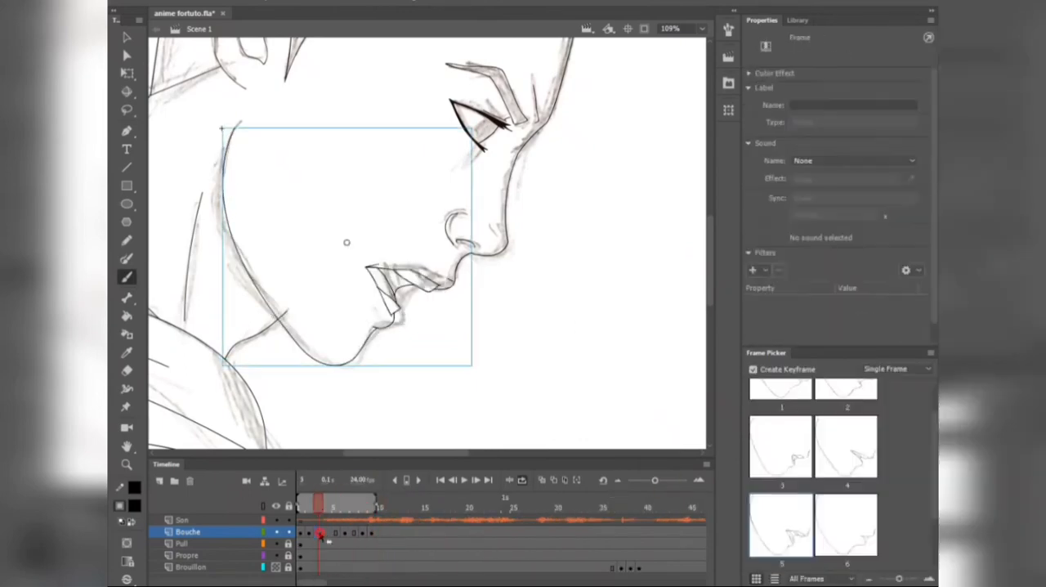
{"action": "left_click_drag", "start_coordinate": [345, 532], "coordinate": [429, 535]}
{"action": "left_click_drag", "start_coordinate": [381, 532], "coordinate": [399, 532]}
{"action": "left_click_drag", "start_coordinate": [399, 508], "coordinate": [585, 509]}
Step: Assign mouth drawings matching the dialogue to the Bouche layer from frame 17 to 24
{"action": "left_click", "coordinate": [443, 532]}
{"action": "left_click", "coordinate": [861, 494]}
{"action": "left_click", "coordinate": [461, 532]}
{"action": "left_click", "coordinate": [843, 419]}
{"action": "left_click", "coordinate": [488, 532]}
{"action": "left_click", "coordinate": [505, 532]}
{"action": "left_click", "coordinate": [846, 489]}
{"action": "scroll", "coordinate": [845, 489], "scroll_direction": "down", "scroll_amount": 2}
{"action": "left_click", "coordinate": [780, 488]}
Step: Continue the Bouche lip sync from frame 30, assigning mouth drawing 4 at frame 33
{"action": "left_click", "coordinate": [561, 507]}
{"action": "left_click", "coordinate": [777, 443]}
{"action": "left_click", "coordinate": [585, 532]}
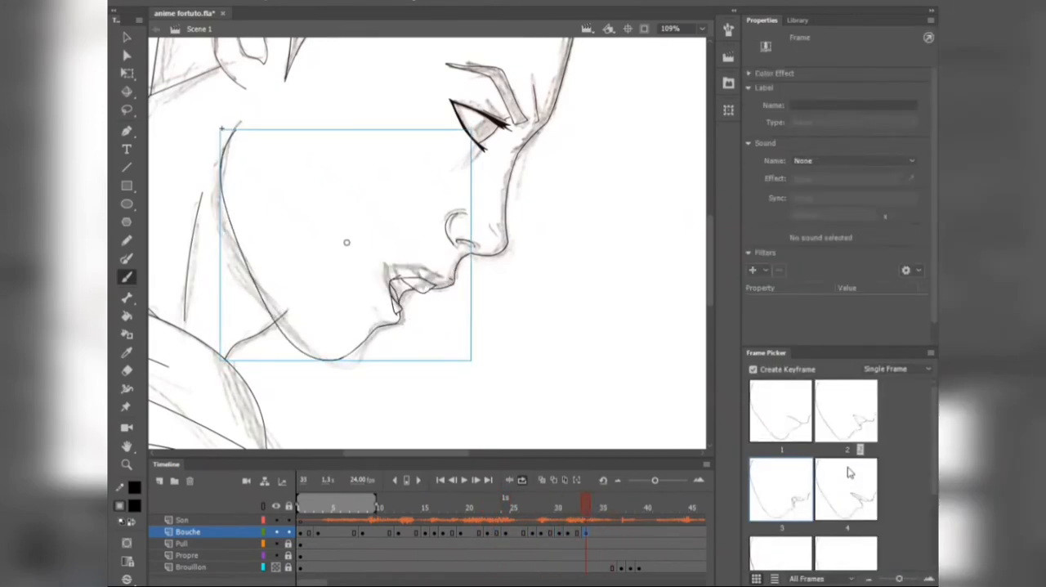
{"action": "left_click", "coordinate": [850, 471]}
Step: Extend the layers' frame spans along the timeline so the scene covers the rest of the dialogue
{"action": "left_click", "coordinate": [624, 531]}
{"action": "left_click", "coordinate": [648, 508]}
{"action": "left_click_drag", "start_coordinate": [298, 581], "coordinate": [304, 581]}
{"action": "left_click", "coordinate": [439, 502]}
{"action": "left_click_drag", "start_coordinate": [655, 480], "coordinate": [628, 480]}
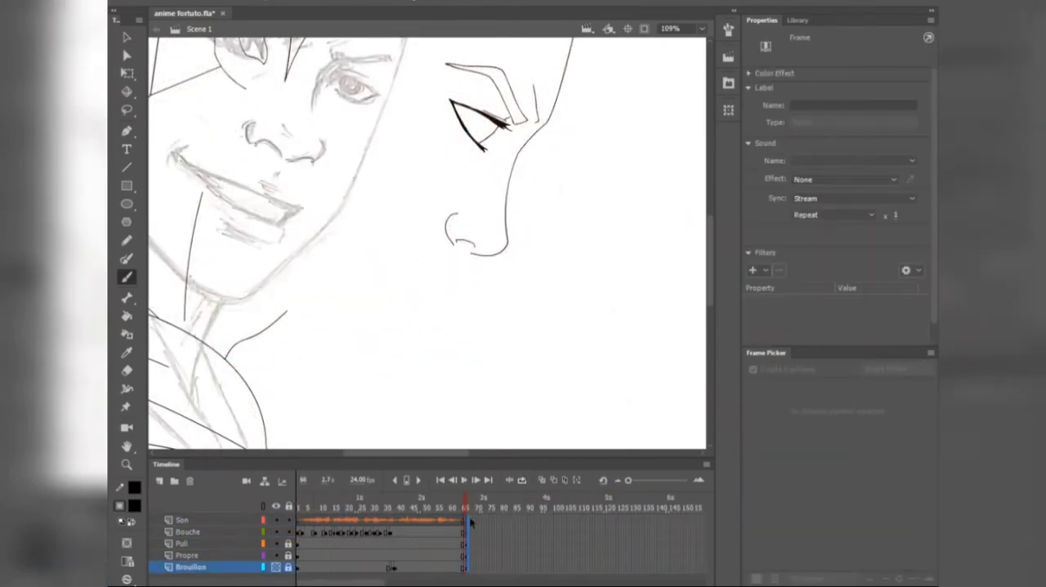
{"action": "left_click_drag", "start_coordinate": [467, 519], "coordinate": [573, 520]}
{"action": "left_click", "coordinate": [210, 519]}
Step: Continue the Bouche lip sync around frame 41 with mouth drawings 8 and 7
{"action": "left_click", "coordinate": [393, 500]}
{"action": "left_click_drag", "start_coordinate": [628, 481], "coordinate": [653, 480]}
{"action": "left_click", "coordinate": [634, 533]}
{"action": "scroll", "coordinate": [846, 490], "scroll_direction": "down", "scroll_amount": 3}
{"action": "left_click", "coordinate": [846, 523]}
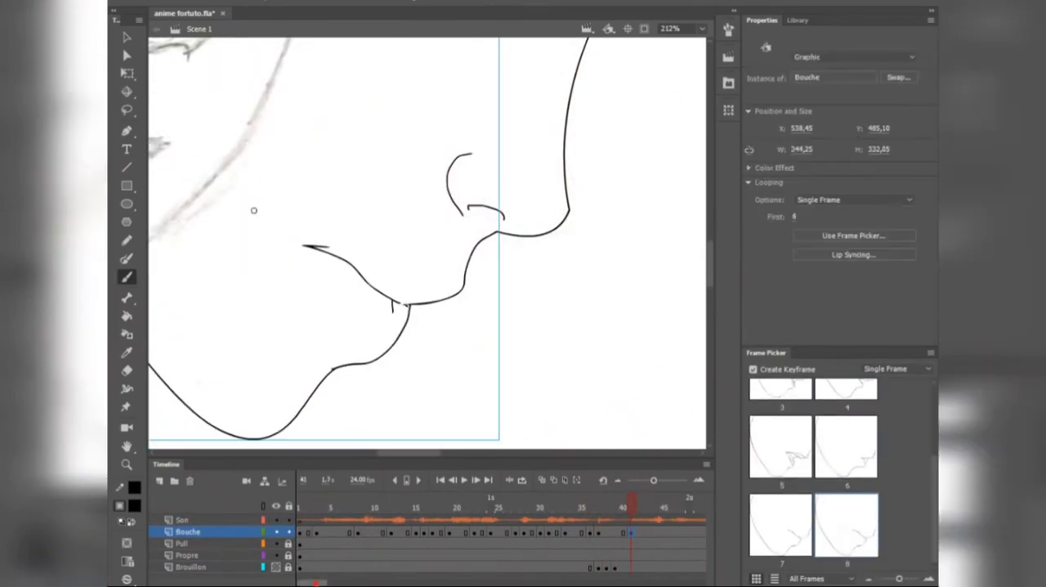
{"action": "left_click", "coordinate": [781, 523]}
Step: Assign mouth drawings to the Bouche layer from frame 45 to 48, using drawing 8 at frame 47 and drawing 7 at frame 48
{"action": "left_click_drag", "start_coordinate": [315, 581], "coordinate": [335, 582]}
{"action": "left_click", "coordinate": [336, 508]}
{"action": "left_click", "coordinate": [358, 532]}
{"action": "left_click", "coordinate": [366, 508]}
{"action": "left_click", "coordinate": [828, 451]}
{"action": "left_click_drag", "start_coordinate": [899, 578], "coordinate": [886, 579]}
{"action": "left_click", "coordinate": [376, 505]}
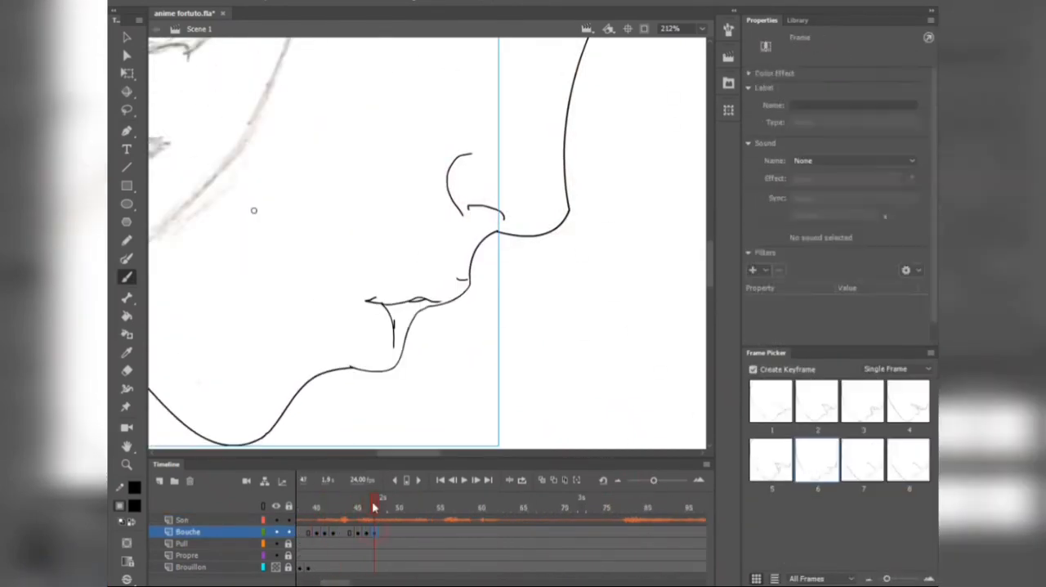
{"action": "left_click", "coordinate": [906, 460]}
{"action": "left_click", "coordinate": [384, 505]}
{"action": "left_click", "coordinate": [862, 460]}
Step: Finish the Bouche lip sync with mouth drawing 4 at frame 56, drawing 2 at frame 59 and drawing 1 at frame 65
{"action": "left_click", "coordinate": [415, 508]}
{"action": "left_click", "coordinate": [448, 508]}
{"action": "left_click", "coordinate": [903, 412]}
{"action": "left_click", "coordinate": [473, 508]}
{"action": "left_click", "coordinate": [816, 402]}
{"action": "left_click", "coordinate": [483, 506]}
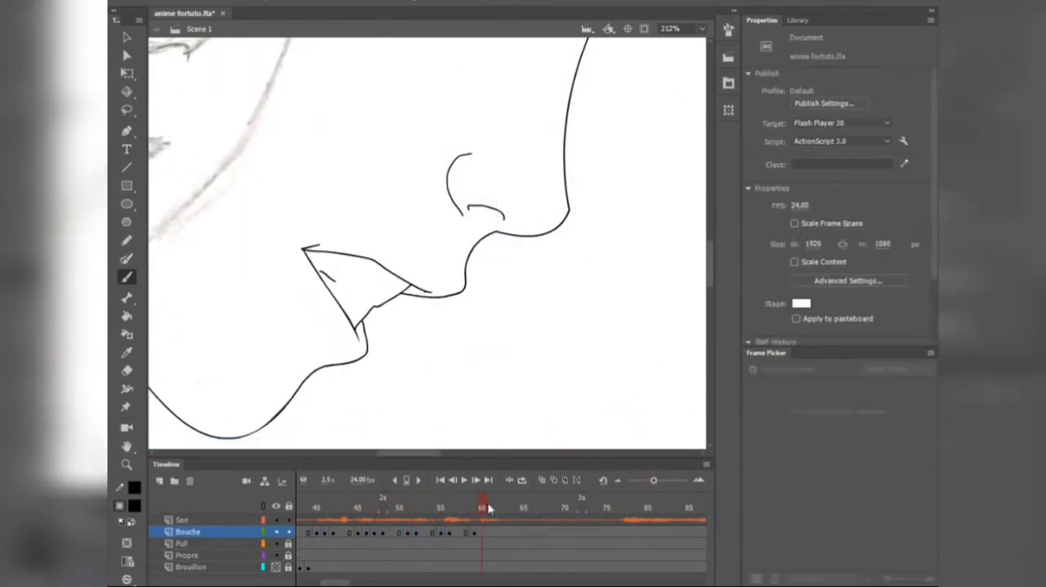
{"action": "left_click", "coordinate": [523, 507]}
{"action": "left_click", "coordinate": [770, 402]}
Step: Hide the Brouillon layer and play the lip-synced animation from frame 1
{"action": "scroll", "coordinate": [444, 156], "scroll_direction": "down", "scroll_amount": 5}
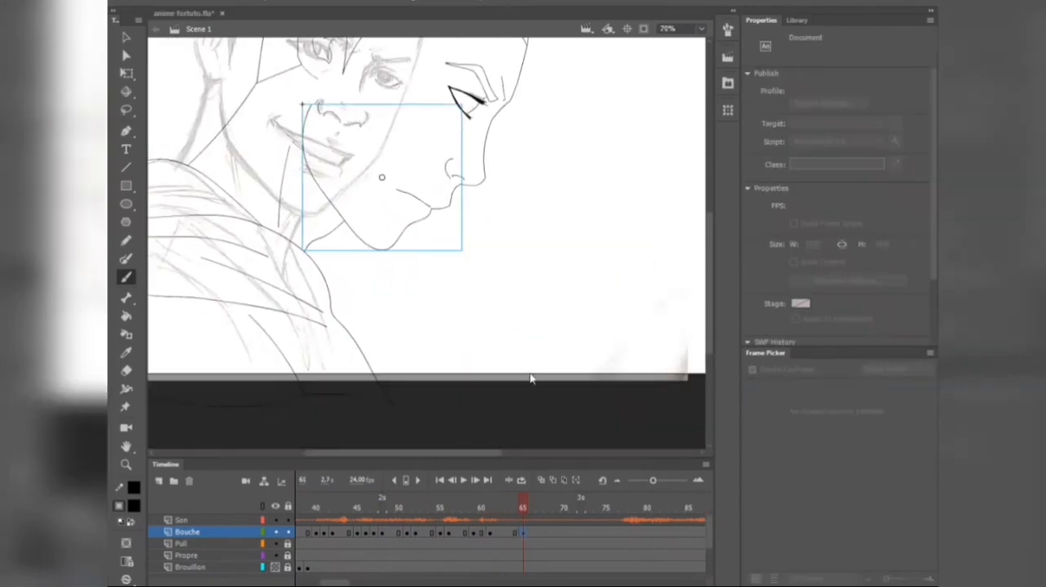
{"action": "left_click", "coordinate": [277, 568]}
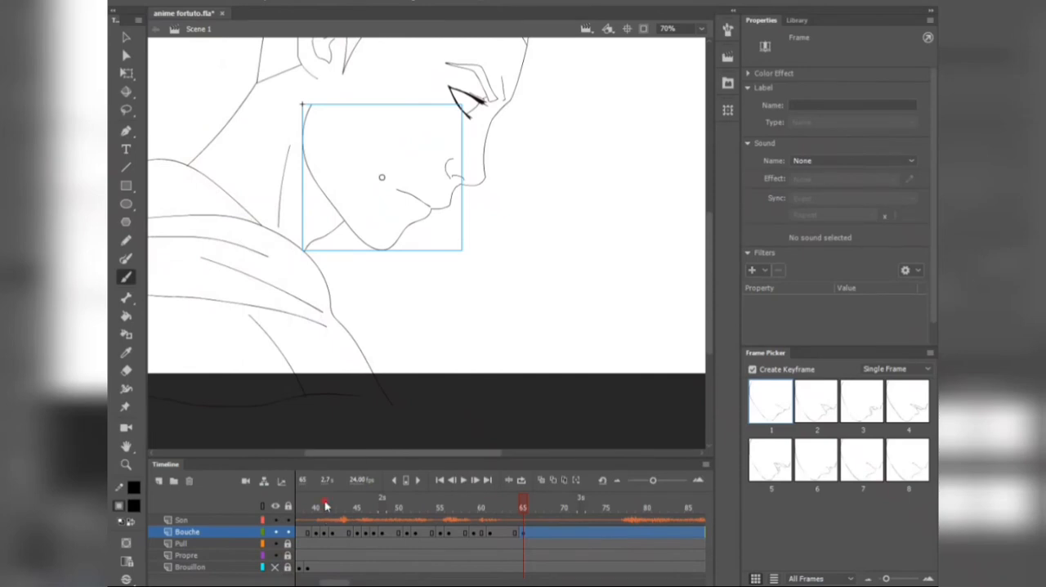
{"action": "left_click_drag", "start_coordinate": [325, 504], "coordinate": [166, 532]}
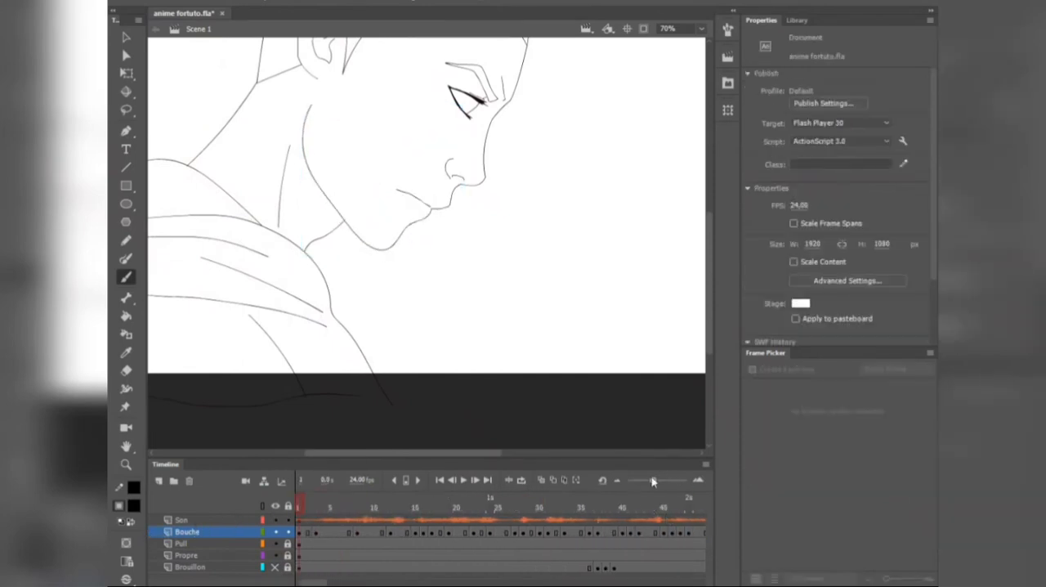
{"action": "left_click_drag", "start_coordinate": [653, 481], "coordinate": [619, 489]}
{"action": "key", "text": "Return"}
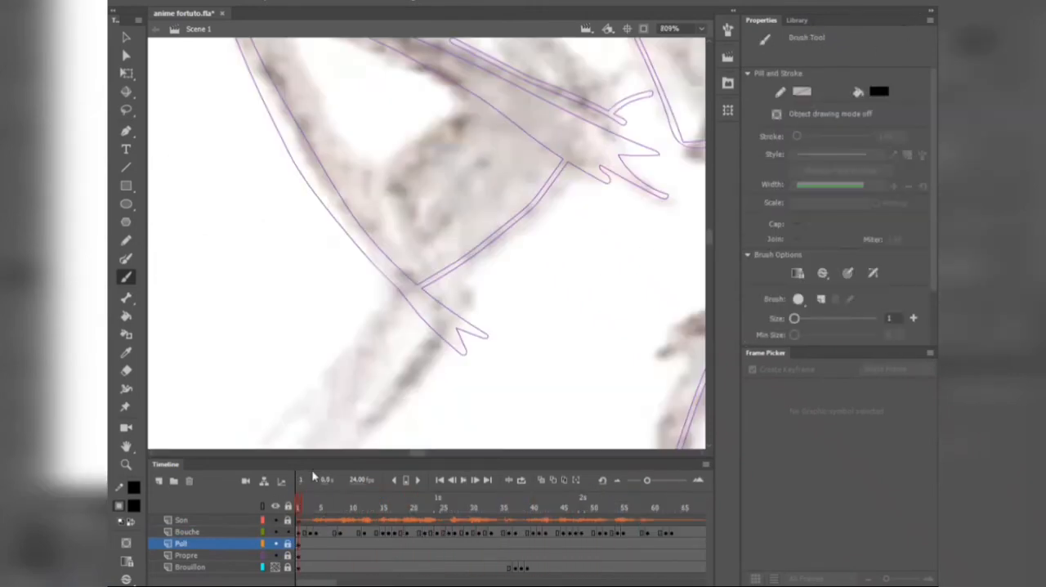
Step: Add a new layer above Pull and name it Yeux
{"action": "scroll", "coordinate": [466, 282], "scroll_direction": "down", "scroll_amount": 3}
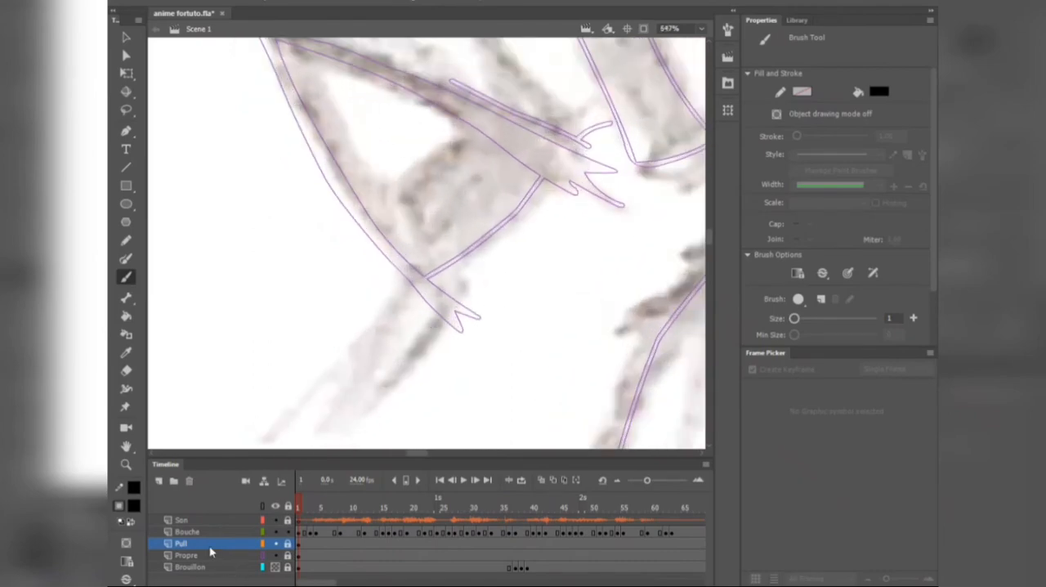
{"action": "left_click", "coordinate": [162, 484]}
{"action": "double_click", "coordinate": [182, 544]}
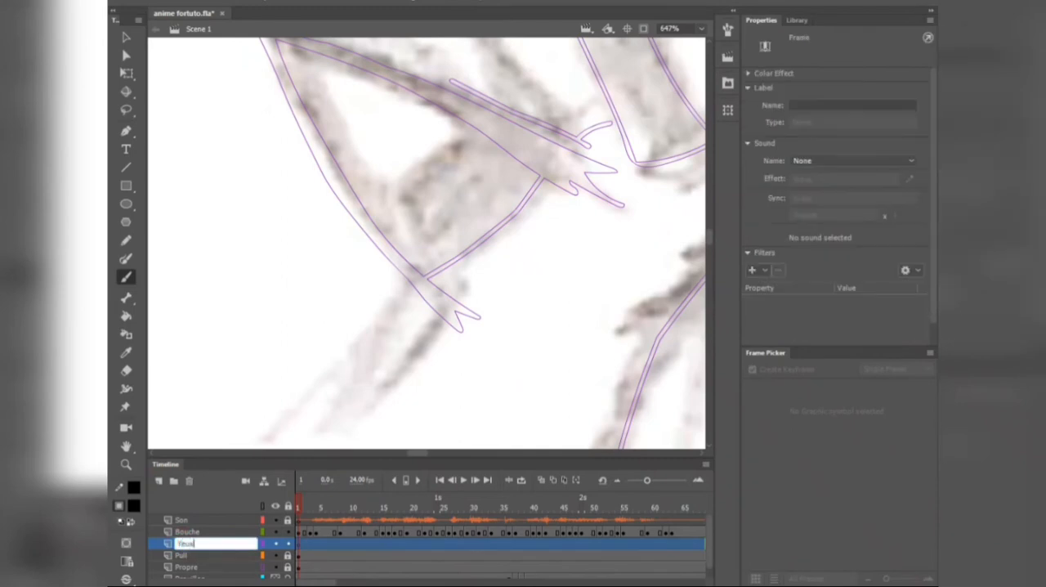
{"action": "type", "text": "Yeux"}
{"action": "key", "text": "Return"}
Step: On the Yeux layer, draw the iris outline over the sketched eye with connected straight lines
{"action": "left_click", "coordinate": [128, 169]}
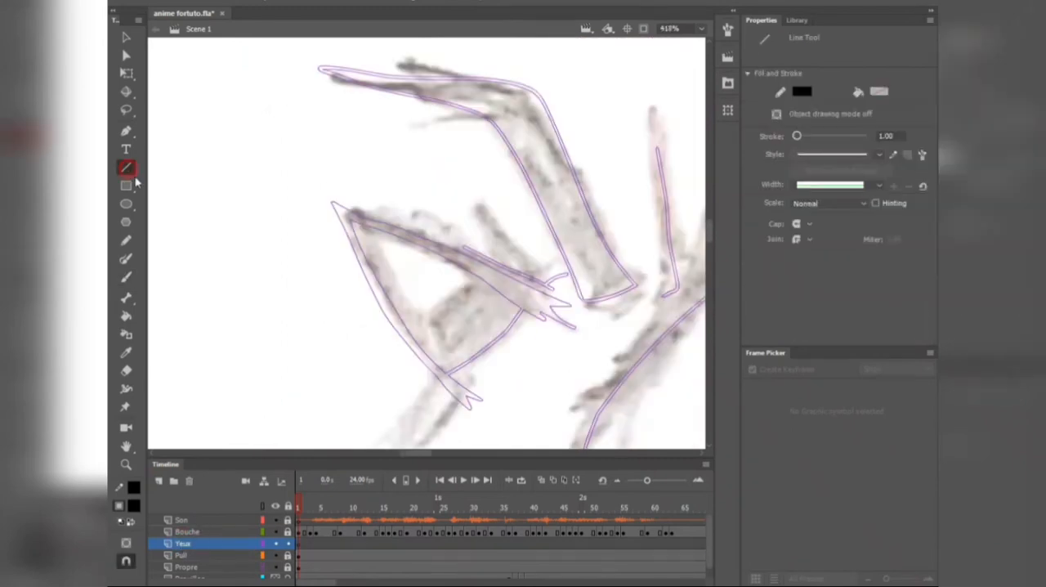
{"action": "left_click_drag", "start_coordinate": [443, 374], "coordinate": [501, 343]}
{"action": "key", "text": "n"}
{"action": "left_click_drag", "start_coordinate": [522, 308], "coordinate": [418, 344]}
{"action": "left_click_drag", "start_coordinate": [418, 344], "coordinate": [445, 373]}
Step: Bend the iris lines into curves following the sketch, adjust their corners and switch to the Brush tool
{"action": "key", "text": "v"}
{"action": "left_click_drag", "start_coordinate": [447, 308], "coordinate": [439, 299]}
{"action": "left_click_drag", "start_coordinate": [419, 342], "coordinate": [454, 377]}
{"action": "scroll", "coordinate": [429, 355], "scroll_direction": "up", "scroll_amount": 5}
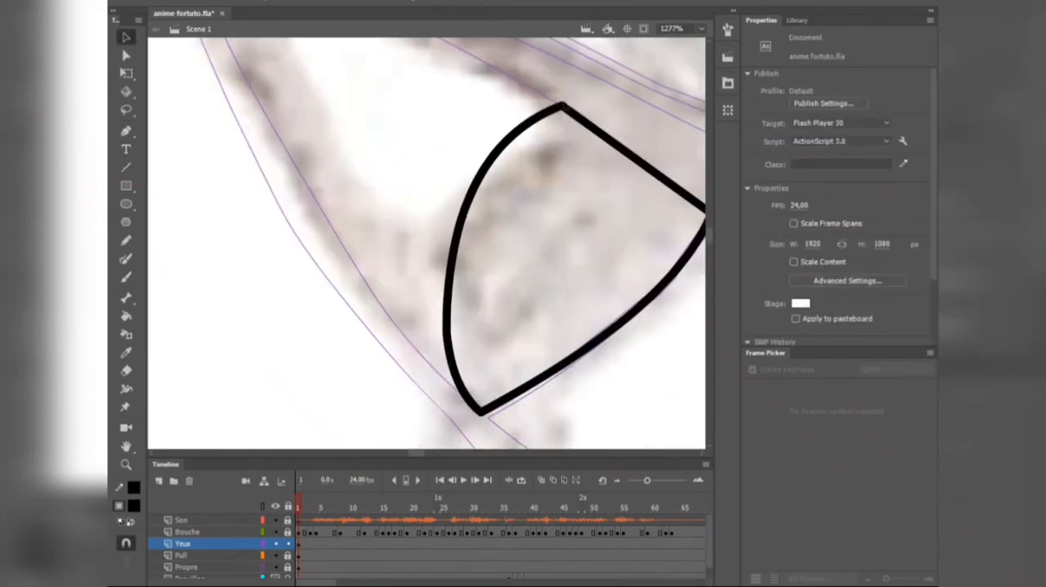
{"action": "left_click_drag", "start_coordinate": [560, 105], "coordinate": [580, 117]}
{"action": "left_click_drag", "start_coordinate": [444, 334], "coordinate": [442, 326]}
{"action": "scroll", "coordinate": [409, 313], "scroll_direction": "down", "scroll_amount": 2}
{"action": "key", "text": "b"}
{"action": "scroll", "coordinate": [476, 286], "scroll_direction": "up", "scroll_amount": 2}
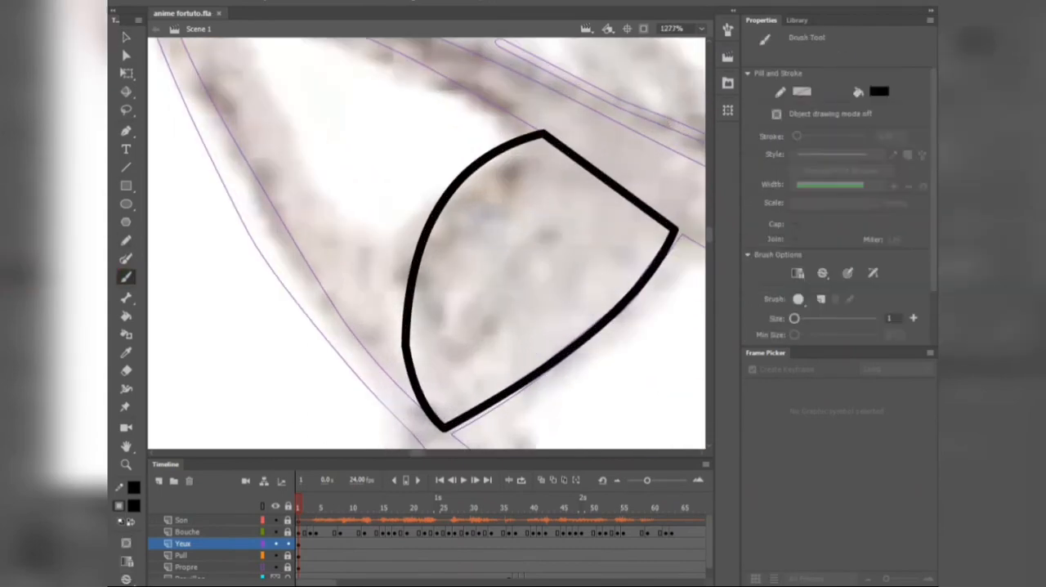
{"action": "left_click_drag", "start_coordinate": [412, 360], "coordinate": [499, 309]}
{"action": "left_click_drag", "start_coordinate": [533, 228], "coordinate": [547, 285]}
{"action": "key", "text": "ctrl+z"}
{"action": "key", "text": "ctrl+z"}
Step: Brush the pupil, round highlight and lower reflection line inside the iris, and fill the pupil with black
{"action": "left_click_drag", "start_coordinate": [413, 359], "coordinate": [508, 303]}
{"action": "left_click_drag", "start_coordinate": [537, 234], "coordinate": [539, 235]}
{"action": "left_click_drag", "start_coordinate": [518, 294], "coordinate": [520, 292]}
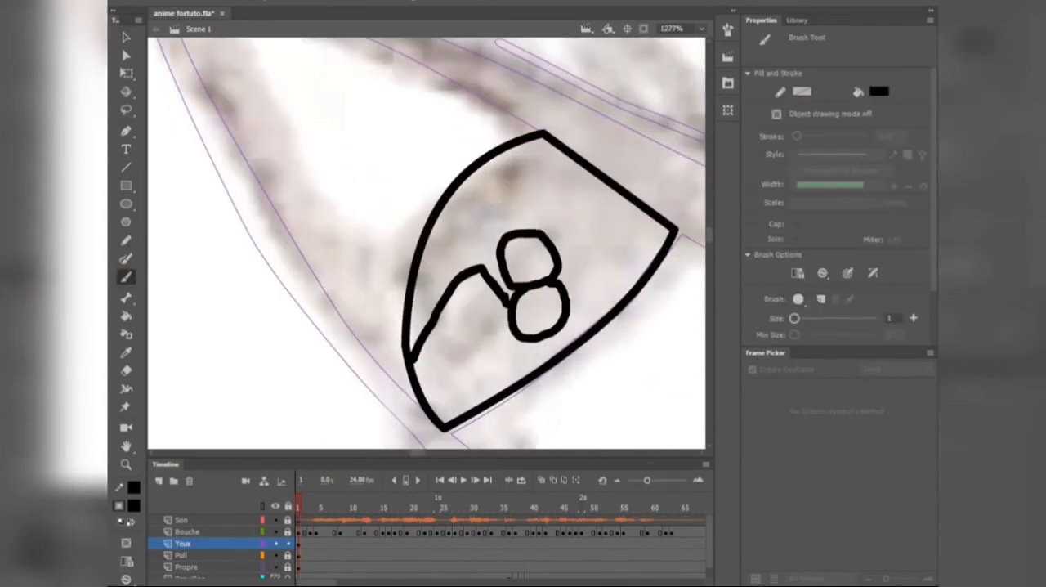
{"action": "left_click_drag", "start_coordinate": [556, 330], "coordinate": [569, 345]}
{"action": "key", "text": "k"}
{"action": "left_click", "coordinate": [553, 314]}
Step: Unlock and select the Propre layer, and turn off its outline display
{"action": "scroll", "coordinate": [555, 313], "scroll_direction": "down", "scroll_amount": 9}
{"action": "scroll", "coordinate": [570, 311], "scroll_direction": "up", "scroll_amount": 2}
{"action": "left_click", "coordinate": [245, 557]}
{"action": "left_click", "coordinate": [289, 567]}
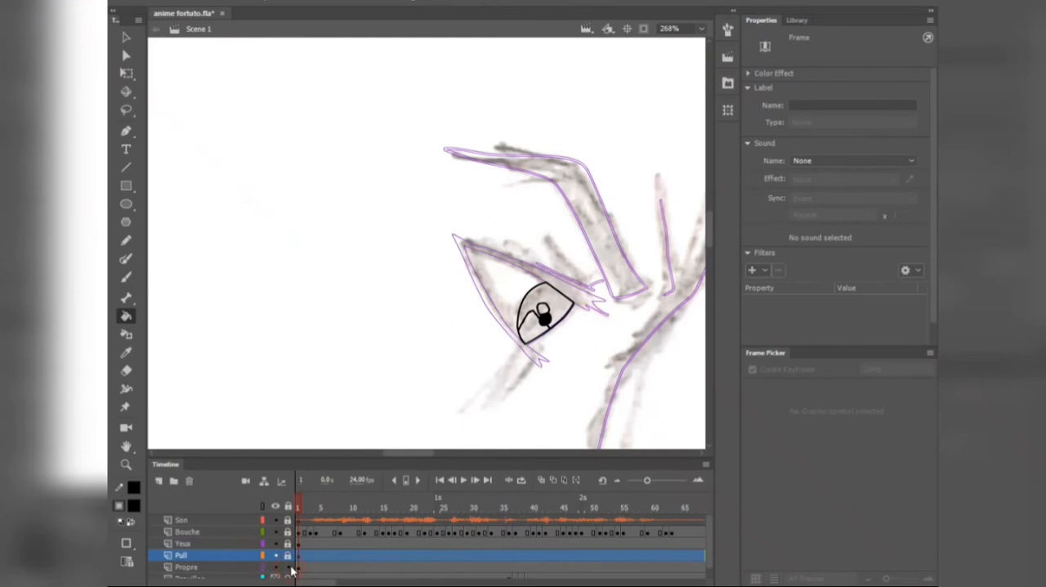
{"action": "left_click", "coordinate": [243, 565]}
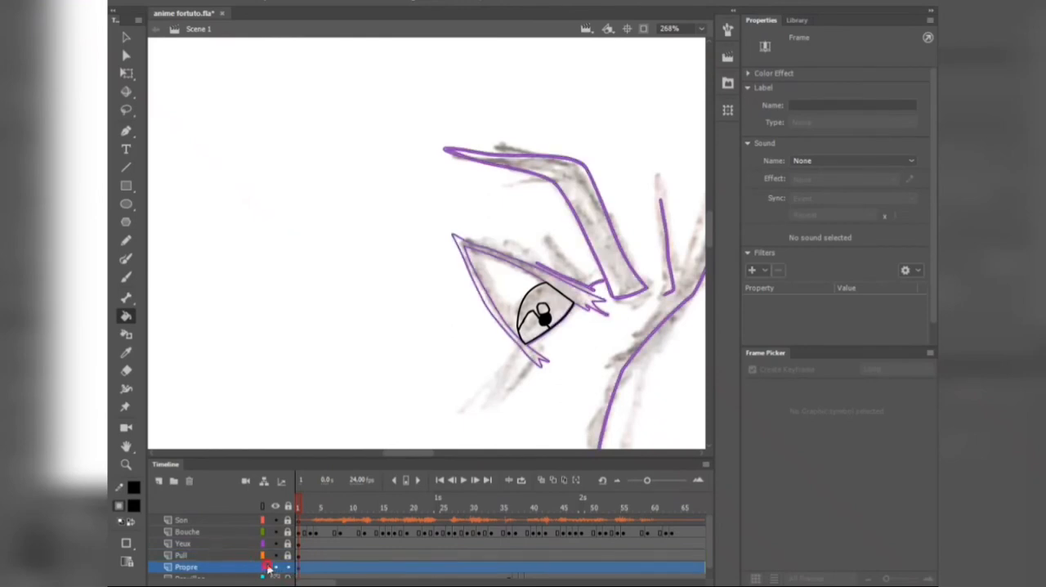
{"action": "left_click", "coordinate": [266, 565]}
Step: Lasso the inked eye contour on the Propre layer and convert it into a Graphic symbol named oeil
{"action": "key", "text": "l"}
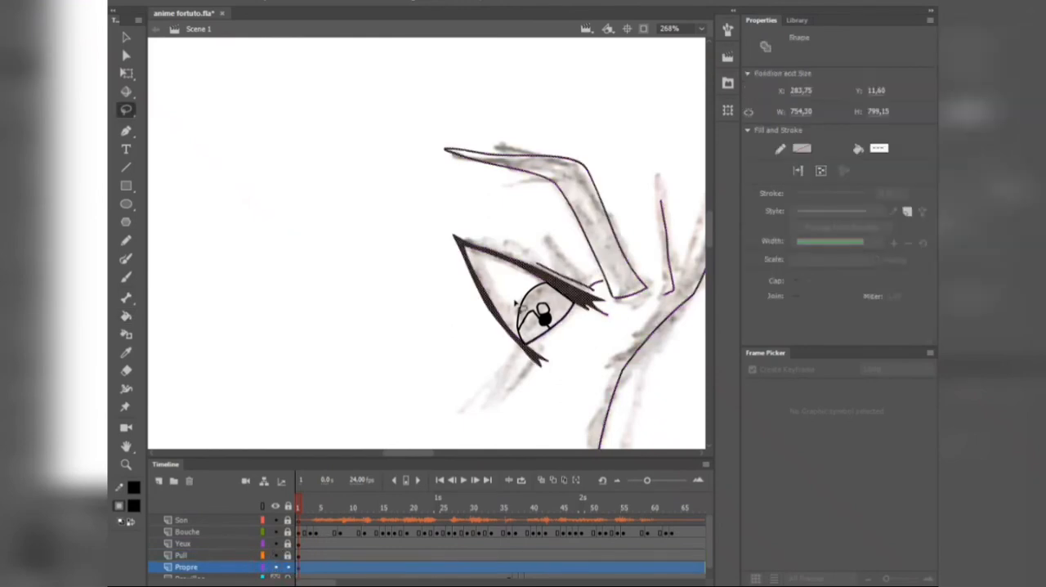
{"action": "left_click", "coordinate": [442, 221]}
{"action": "mouse_move", "coordinate": [426, 226]}
{"action": "left_mouse_down"}
{"action": "mouse_move", "coordinate": [436, 285]}
{"action": "mouse_move", "coordinate": [495, 378]}
{"action": "left_mouse_up"}
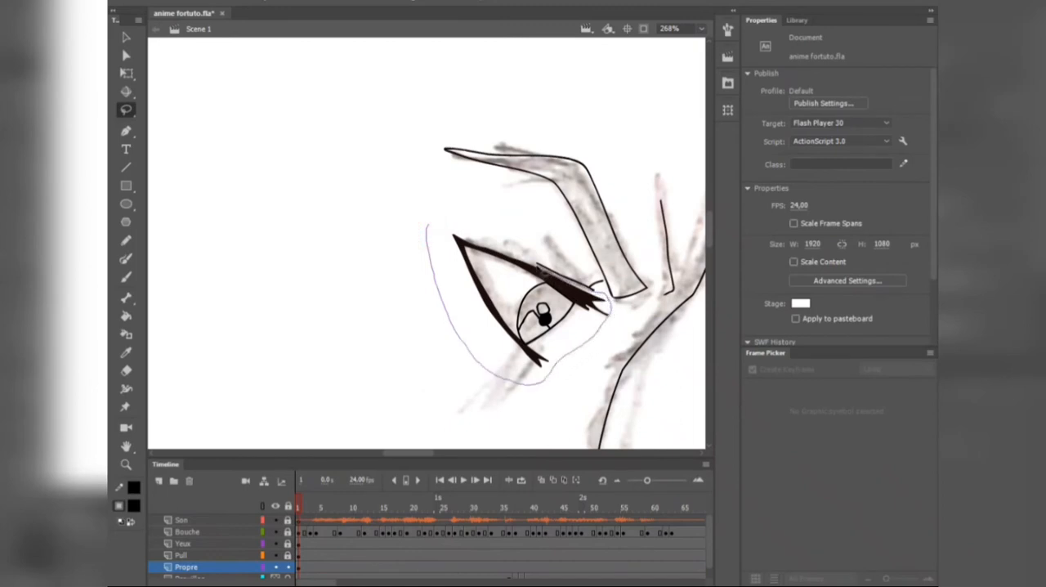
{"action": "left_click_drag", "start_coordinate": [455, 220], "coordinate": [454, 222]}
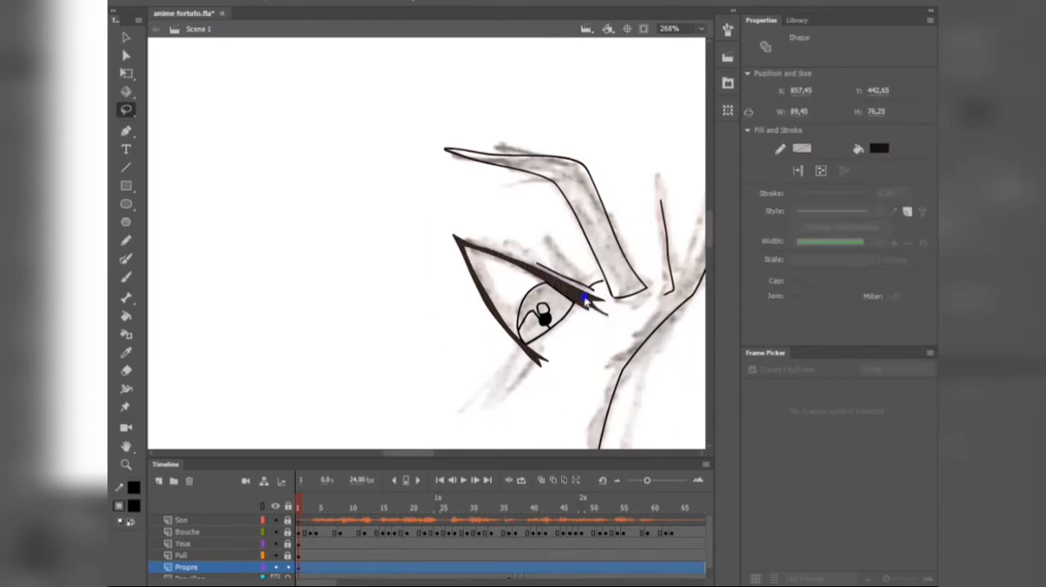
{"action": "right_click", "coordinate": [585, 299]}
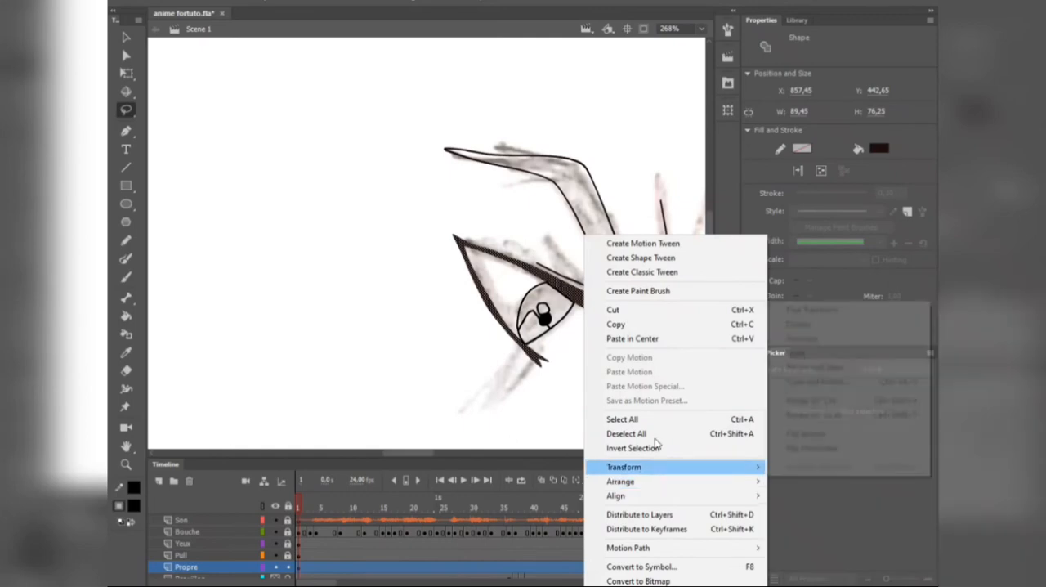
{"action": "left_click", "coordinate": [669, 566]}
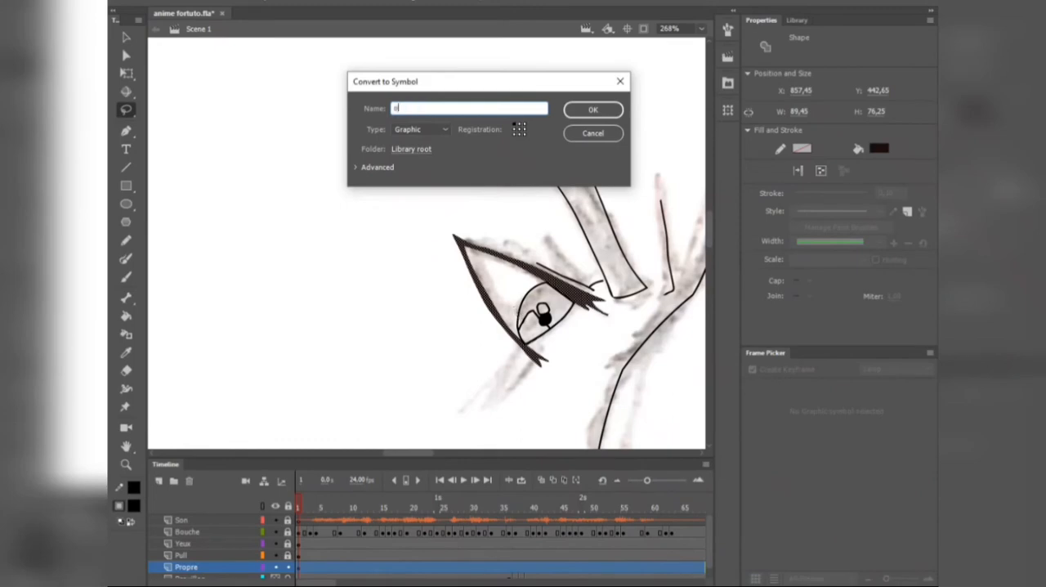
{"action": "left_click", "coordinate": [600, 109]}
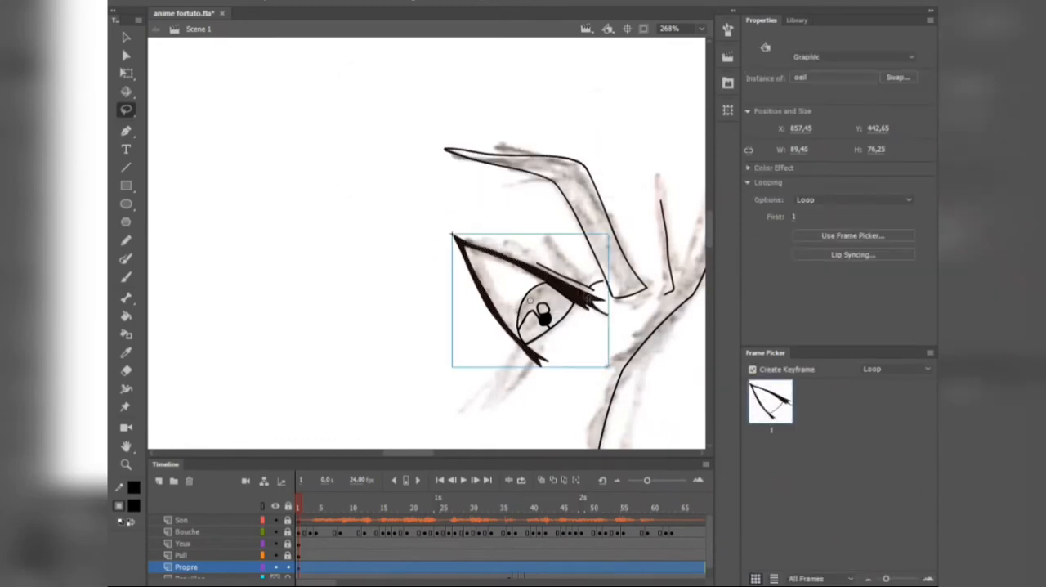
Step: Open the oeil symbol for editing and insert a second keyframe that repeats the open-eye drawing
{"action": "key", "text": "v"}
{"action": "double_click", "coordinate": [584, 302]}
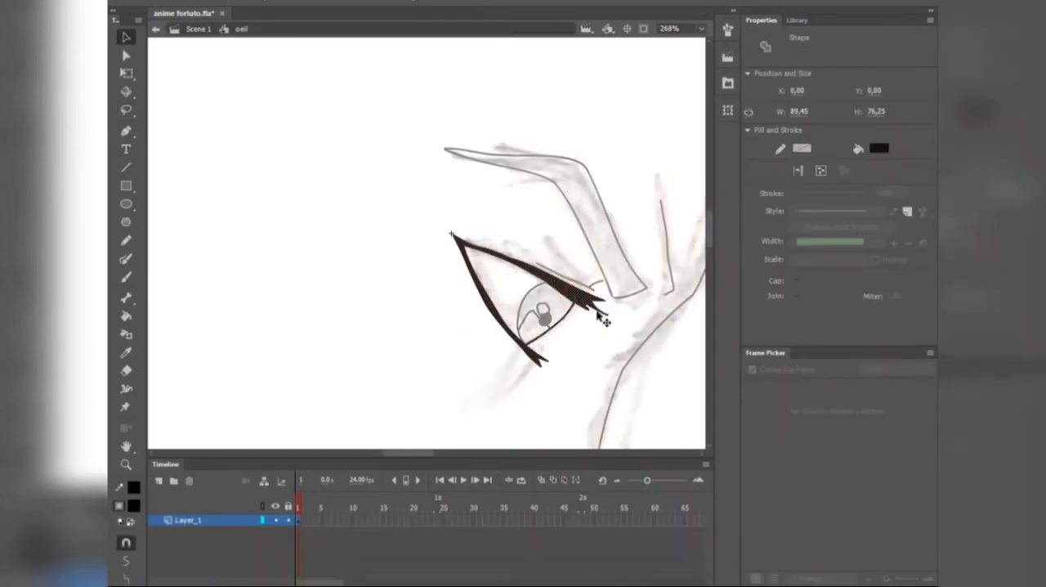
{"action": "scroll", "coordinate": [602, 320], "scroll_direction": "up", "scroll_amount": 2}
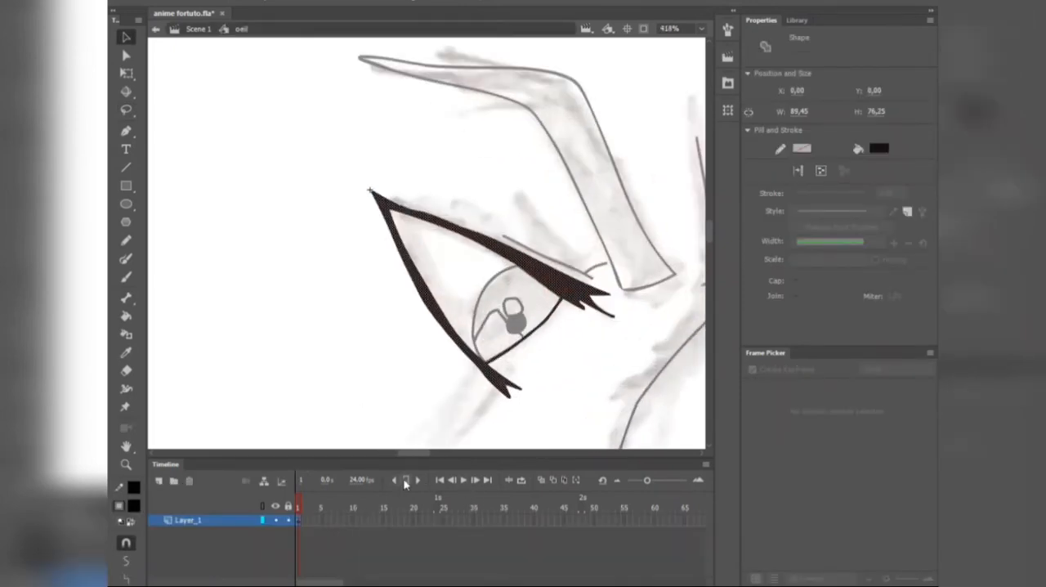
{"action": "left_click", "coordinate": [405, 481]}
{"action": "left_click", "coordinate": [537, 366]}
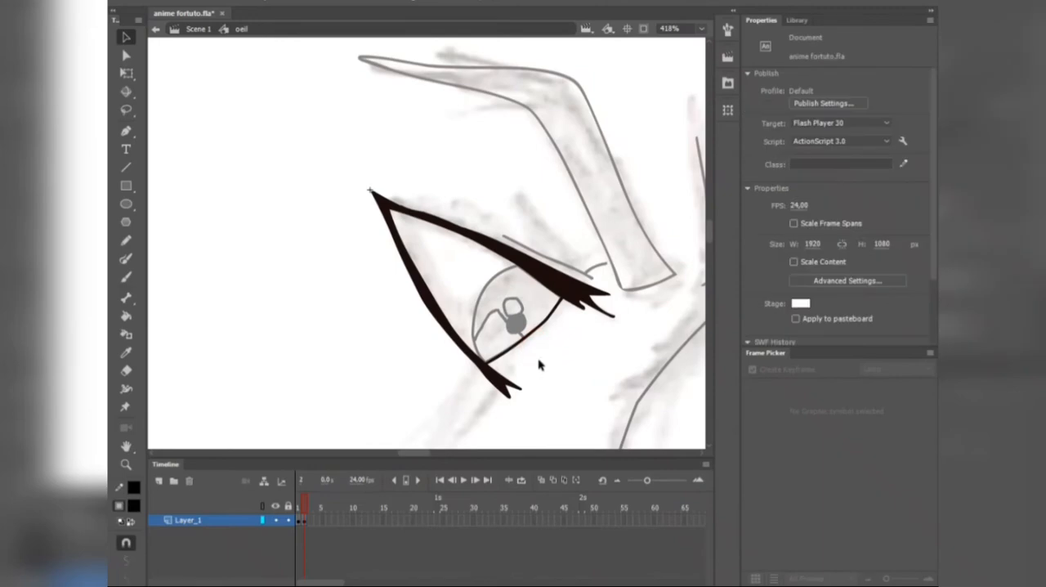
Step: Lasso the upper lash line on frame 2 and rotate it down around the eye's outer corner to half close the eye
{"action": "key", "text": "l"}
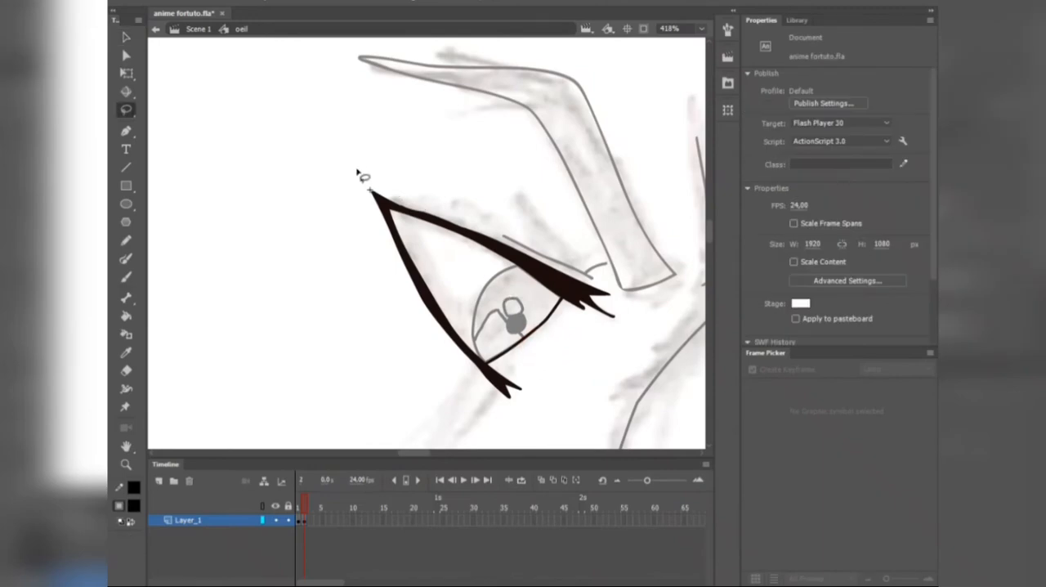
{"action": "left_click_drag", "start_coordinate": [357, 169], "coordinate": [370, 190]}
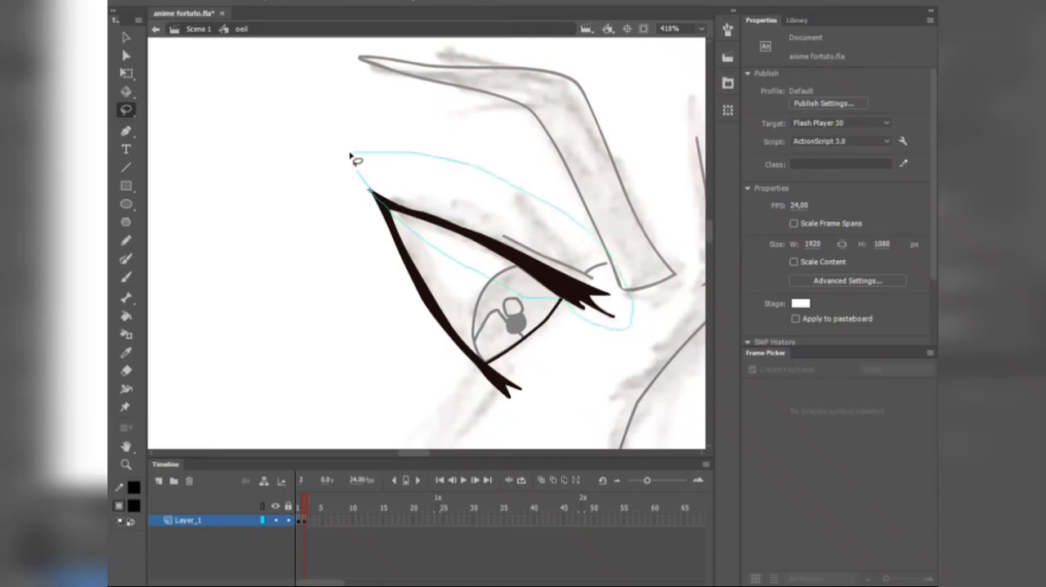
{"action": "left_click_drag", "start_coordinate": [350, 153], "coordinate": [351, 156]}
{"action": "key", "text": "q"}
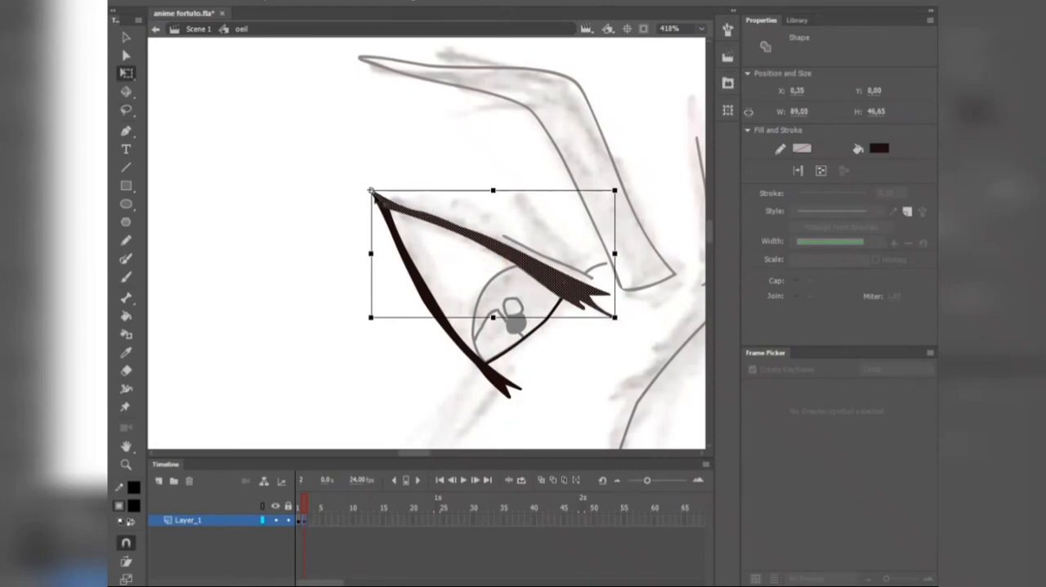
{"action": "left_click_drag", "start_coordinate": [625, 207], "coordinate": [635, 270]}
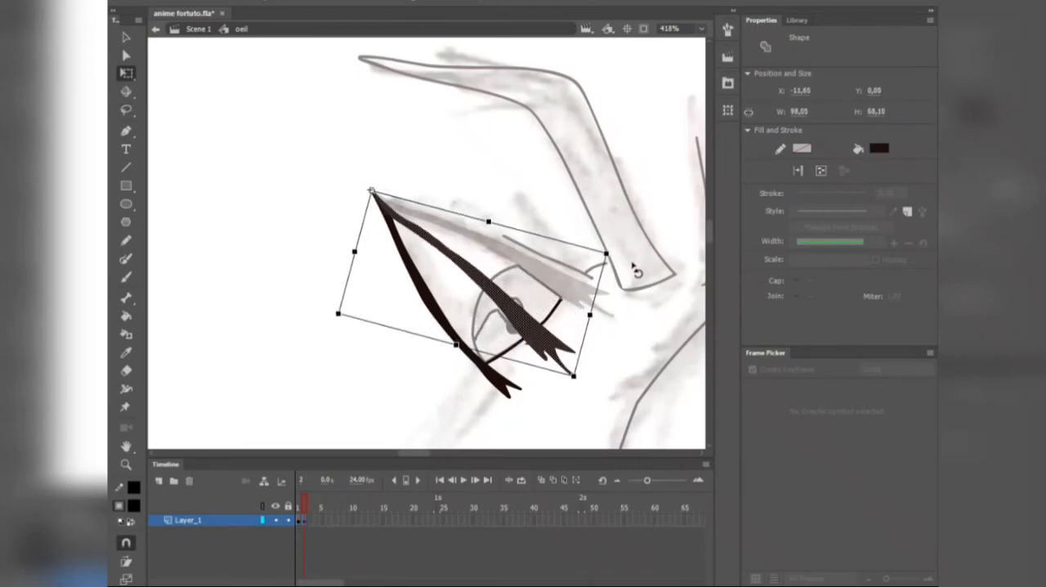
{"action": "left_click", "coordinate": [652, 302]}
Step: Touch up the half-closed lid, draw the closed eye on frame 3 with onion skinning, and return to the main scene
{"action": "scroll", "coordinate": [590, 311], "scroll_direction": "up", "scroll_amount": 3}
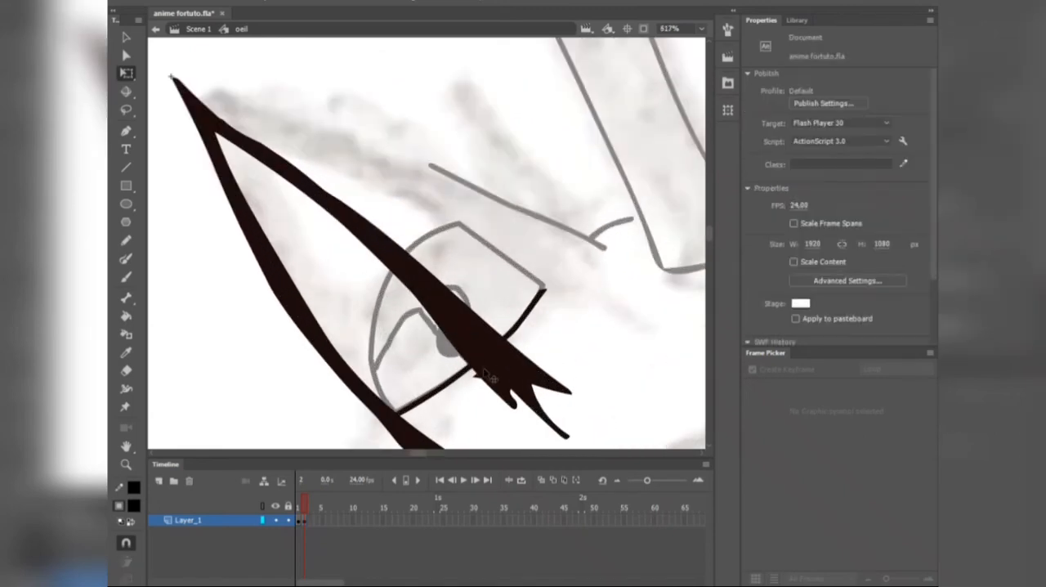
{"action": "key", "text": "l"}
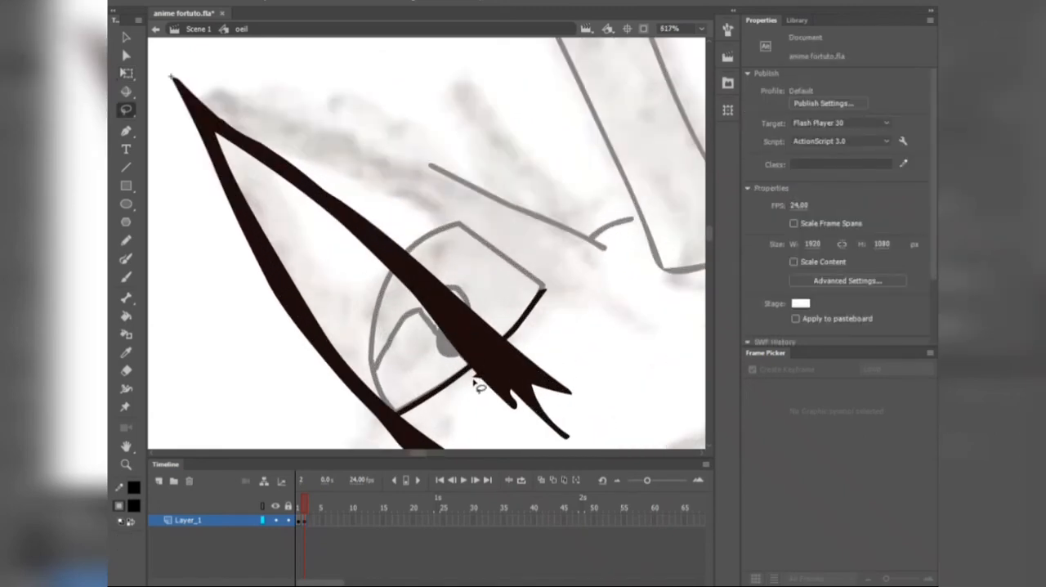
{"action": "key", "text": "b"}
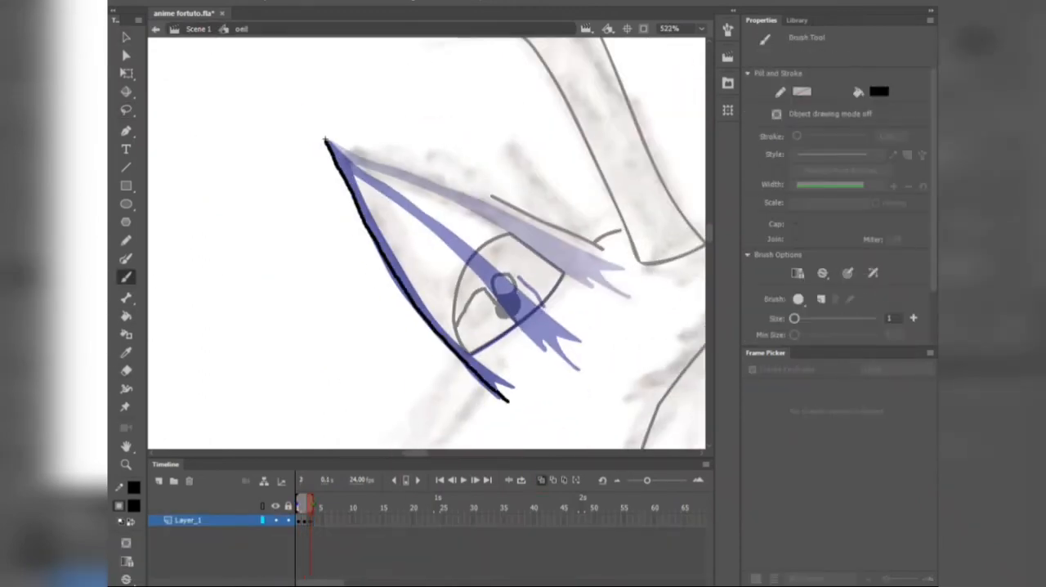
{"action": "mouse_move", "coordinate": [515, 367]}
{"action": "left_mouse_down"}
{"action": "mouse_move", "coordinate": [331, 149]}
{"action": "mouse_move", "coordinate": [570, 271]}
{"action": "left_mouse_up"}
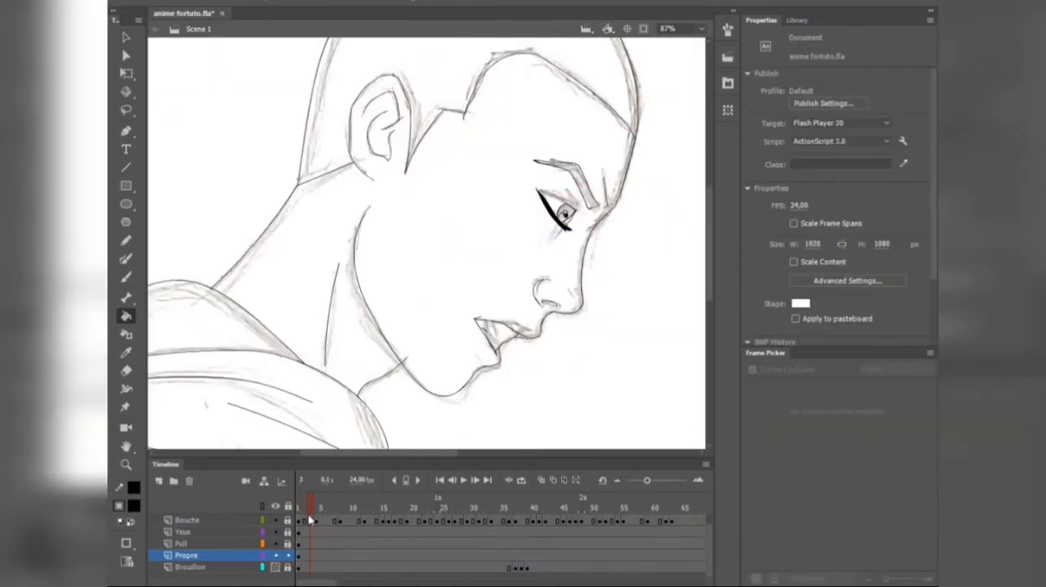
Step: Select the oeil instance on the Propre layer and set its Frame Picker looping to Single Frame
{"action": "left_click", "coordinate": [227, 560]}
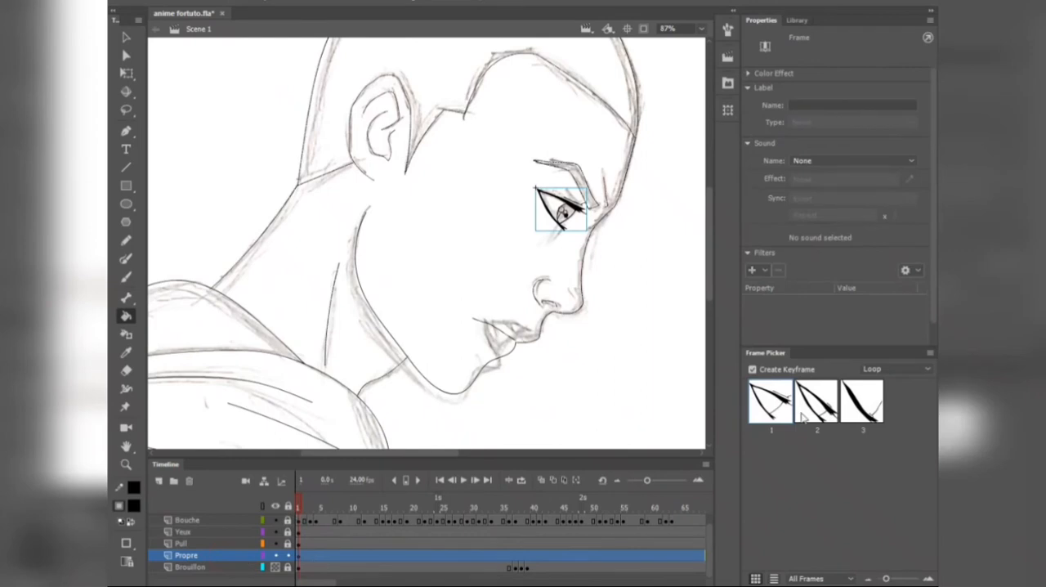
{"action": "left_click", "coordinate": [868, 369]}
{"action": "left_click", "coordinate": [886, 409]}
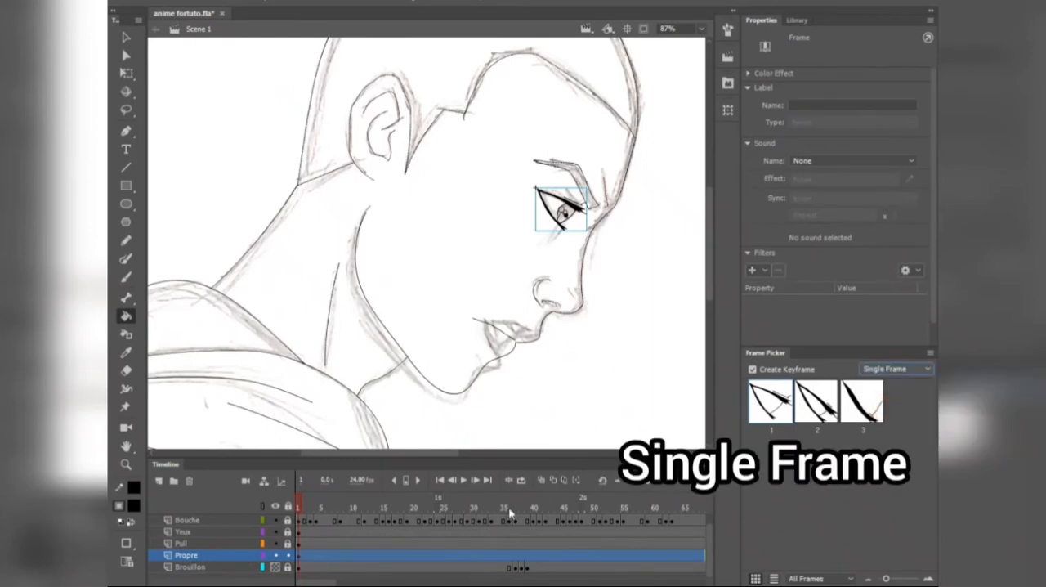
Step: Assign eye pose 2 at frame 48 and closed pose 3 at frame 50 on the Propre layer
{"action": "mouse_move", "coordinate": [300, 507]}
{"action": "left_mouse_down"}
{"action": "mouse_move", "coordinate": [649, 508]}
{"action": "mouse_move", "coordinate": [555, 506]}
{"action": "left_mouse_up"}
{"action": "left_click", "coordinate": [581, 554]}
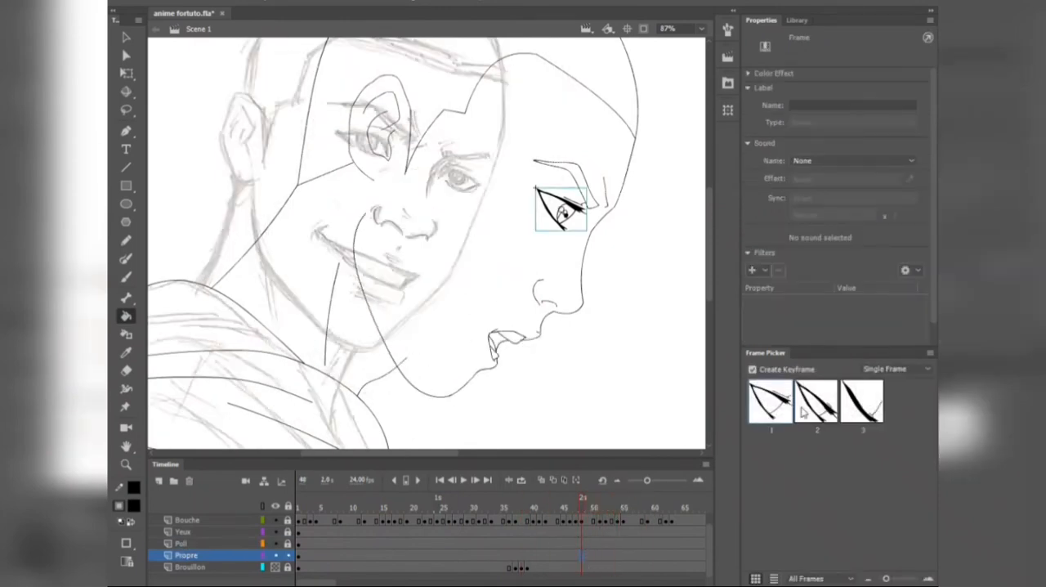
{"action": "left_click", "coordinate": [814, 413]}
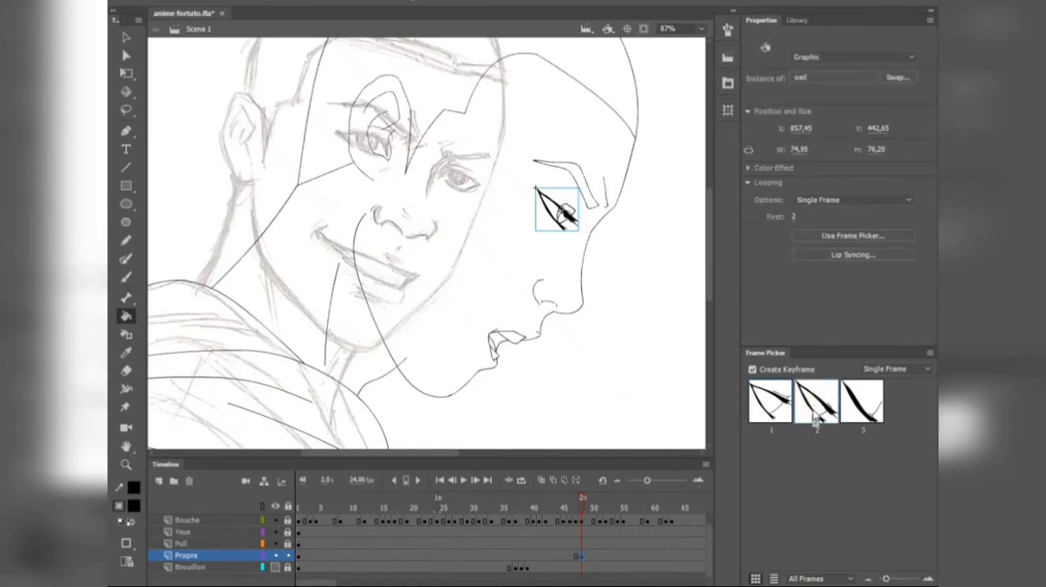
{"action": "left_click", "coordinate": [593, 556]}
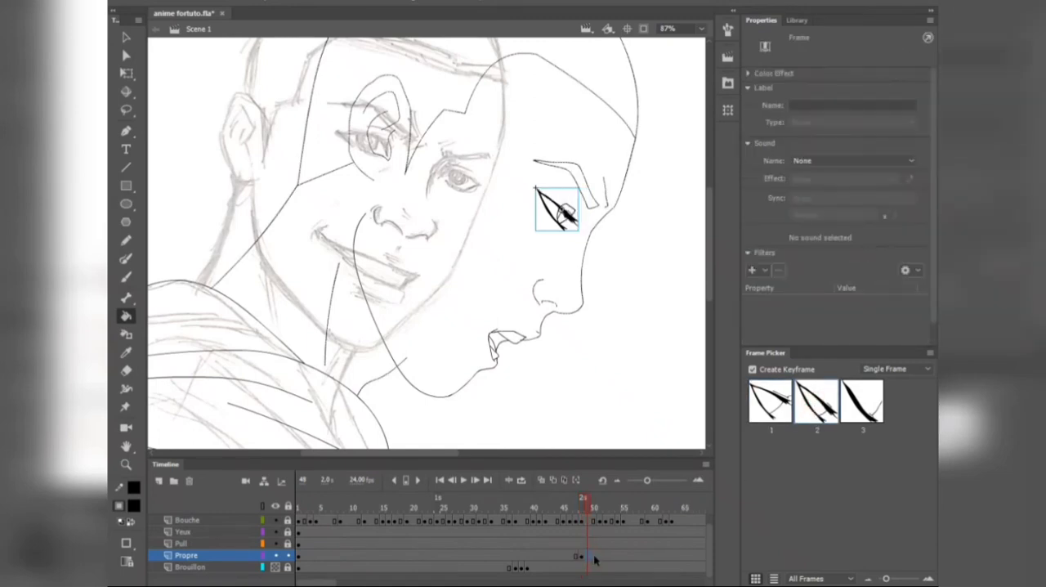
{"action": "left_click", "coordinate": [852, 404]}
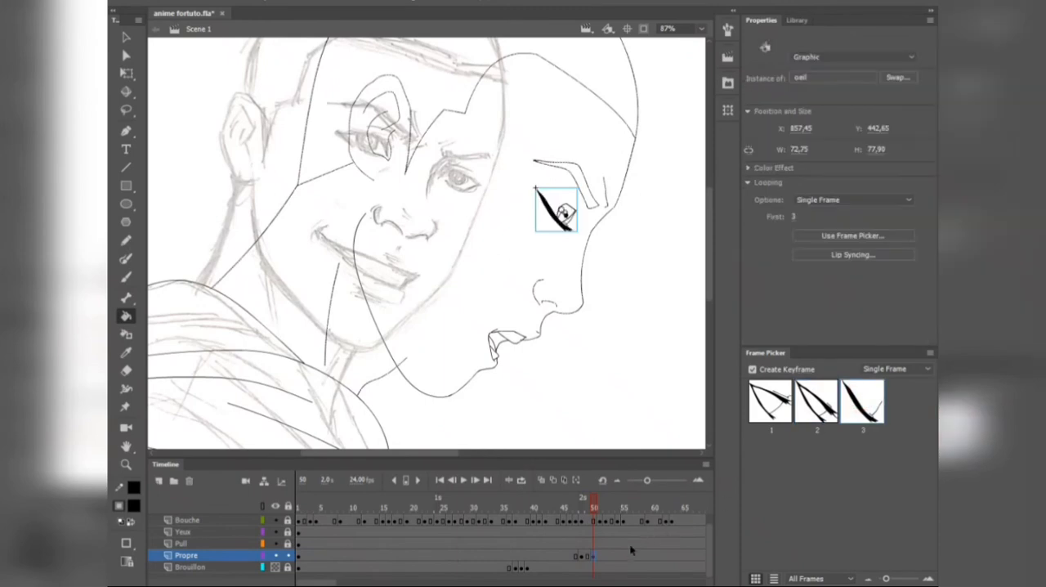
Step: Assign the open-eye pose 1 at frame 51 on the Propre layer to end the blink
{"action": "left_click", "coordinate": [608, 557]}
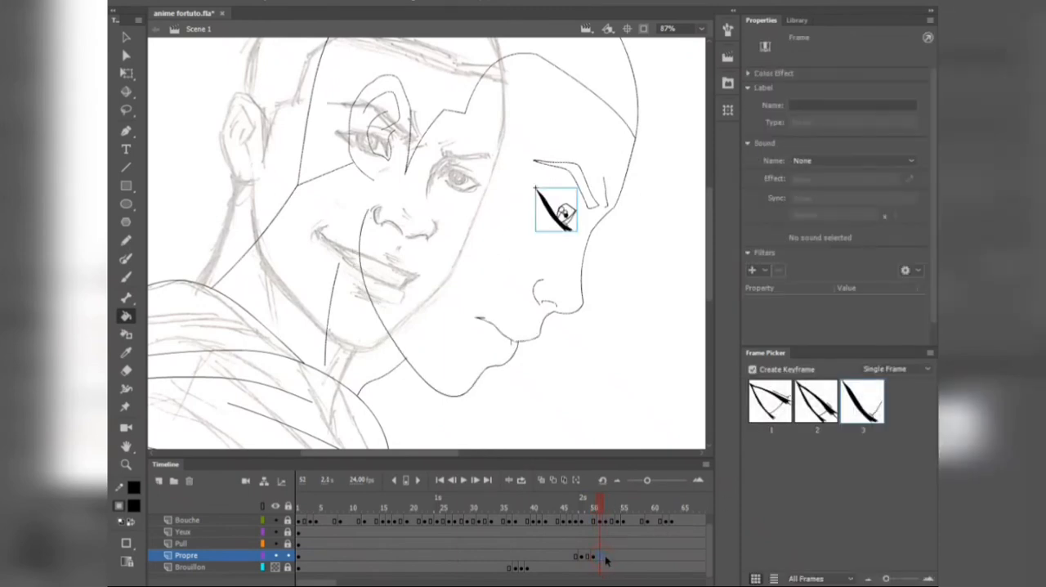
{"action": "left_click", "coordinate": [610, 559]}
{"action": "left_click", "coordinate": [603, 557]}
{"action": "left_click", "coordinate": [770, 402]}
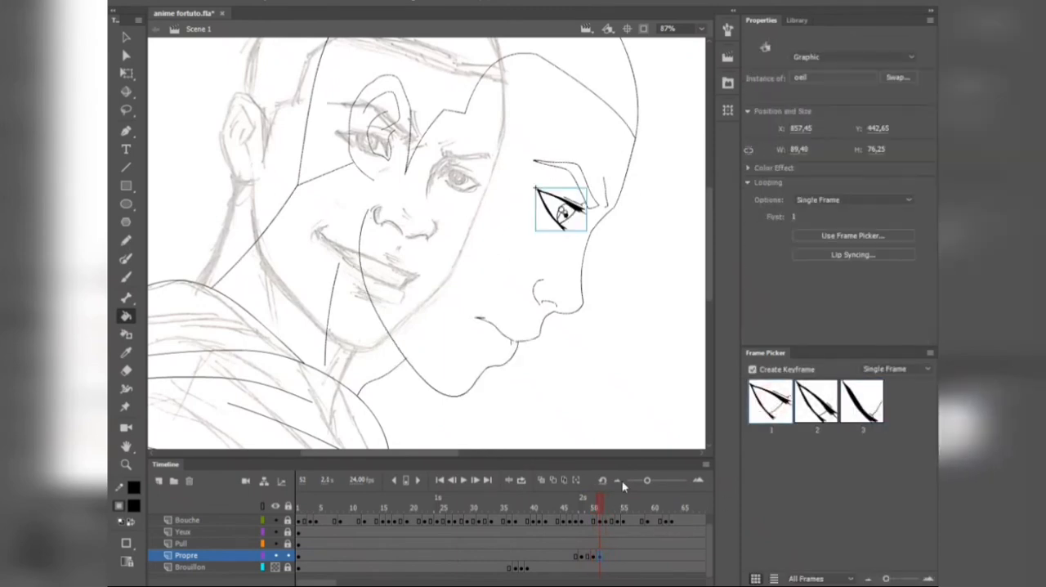
Step: Play back and scrub the timeline around frames 40 to 51 to check the blink
{"action": "left_click", "coordinate": [531, 507]}
{"action": "key", "text": "Return"}
{"action": "key", "text": "Return"}
{"action": "left_click_drag", "start_coordinate": [564, 507], "coordinate": [594, 509]}
{"action": "left_click", "coordinate": [599, 557]}
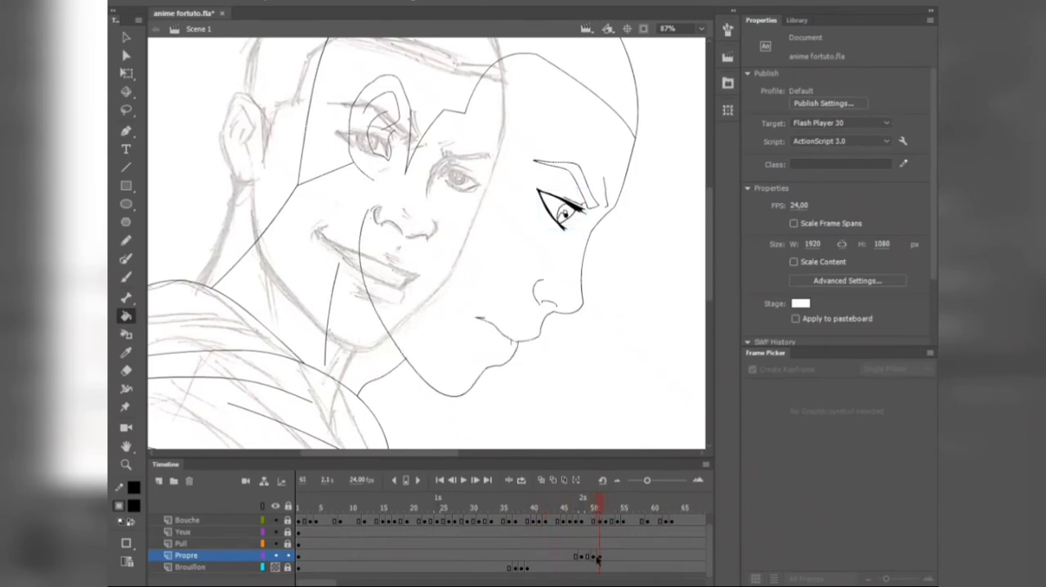
Step: Delay the open-eye keyframe to frame 53 and assign half-closed pose 2 just before it
{"action": "left_click_drag", "start_coordinate": [599, 557], "coordinate": [606, 556]}
{"action": "left_click", "coordinate": [602, 508]}
{"action": "left_click", "coordinate": [602, 556]}
{"action": "left_click", "coordinate": [814, 408]}
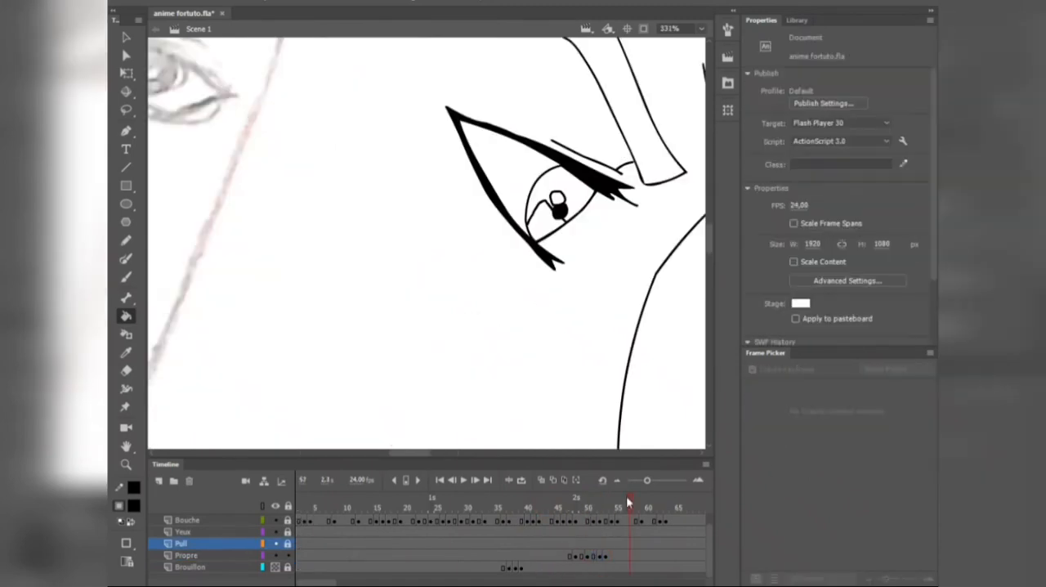
Step: Unlock the Yeux layer and insert a blank keyframe at frame 52, clearing the iris there
{"action": "left_click", "coordinate": [597, 543]}
{"action": "left_click", "coordinate": [601, 543]}
{"action": "scroll", "coordinate": [535, 160], "scroll_direction": "up", "scroll_amount": 1}
{"action": "left_click", "coordinate": [602, 532]}
{"action": "left_click", "coordinate": [288, 532], "text": "alt"}
{"action": "key", "text": "F7"}
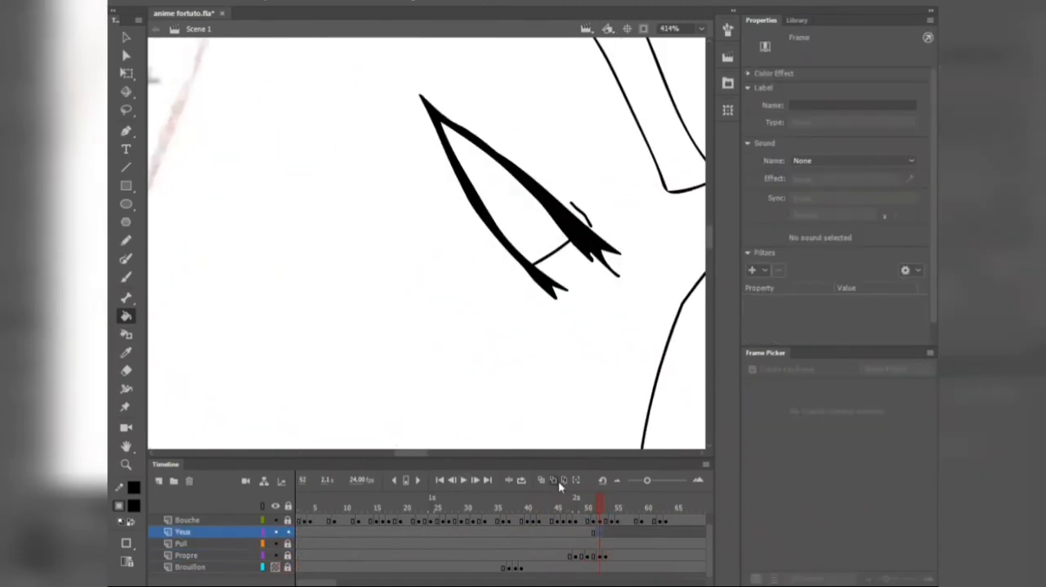
Step: Turn on onion skinning and move the blank Yeux keyframe to frame 54
{"action": "left_click", "coordinate": [542, 481]}
{"action": "key", "text": "b"}
{"action": "scroll", "coordinate": [554, 157], "scroll_direction": "up", "scroll_amount": 2}
{"action": "key", "text": "ctrl+z"}
{"action": "left_click", "coordinate": [600, 532]}
{"action": "left_click_drag", "start_coordinate": [600, 532], "coordinate": [612, 532]}
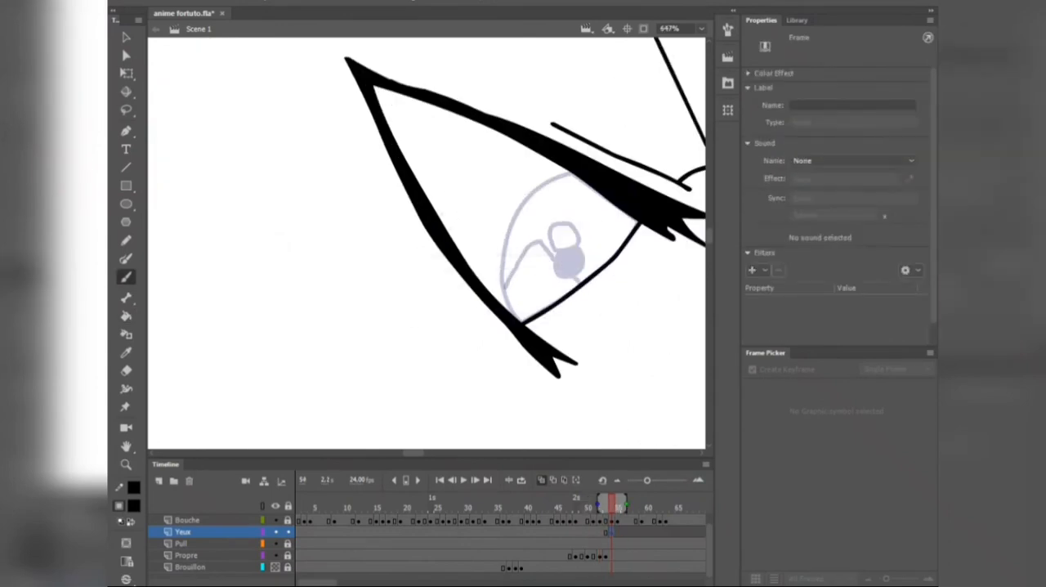
Step: Draw the iris outline closer to the eye's outer corner with the Paint Brush on Yeux frame 54
{"action": "left_click_drag", "start_coordinate": [502, 260], "coordinate": [568, 177]}
{"action": "key", "text": "ctrl+z"}
{"action": "key", "text": "y"}
{"action": "mouse_move", "coordinate": [452, 109]}
{"action": "left_mouse_down"}
{"action": "mouse_move", "coordinate": [560, 219]}
{"action": "mouse_move", "coordinate": [571, 172]}
{"action": "left_mouse_up"}
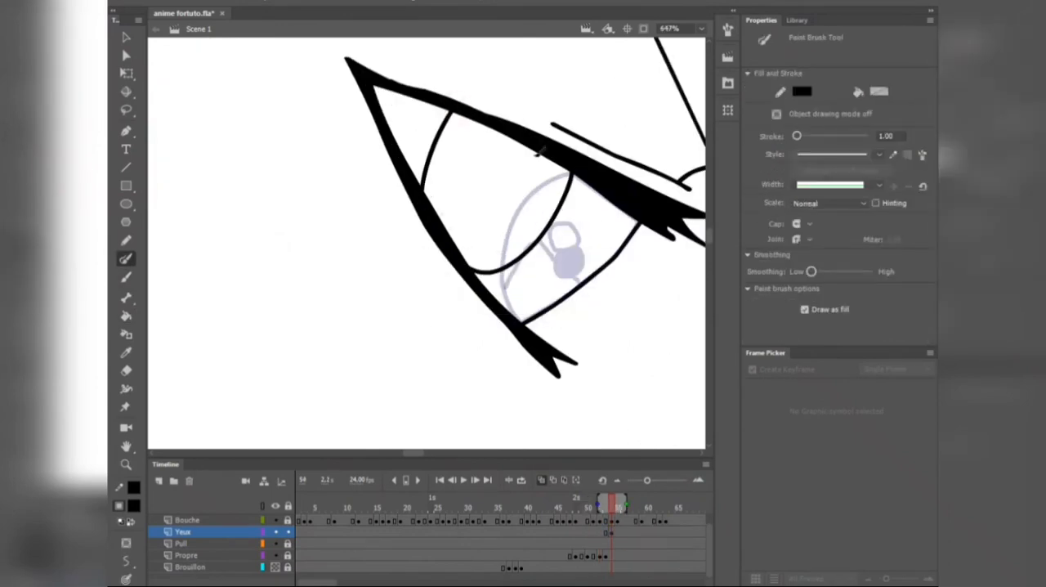
Step: Brush the pupil, round highlight and reflection line inside the shifted iris, fill the pupil black and refine the lines
{"action": "key", "text": "b"}
{"action": "mouse_move", "coordinate": [449, 163]}
{"action": "left_mouse_down"}
{"action": "mouse_move", "coordinate": [481, 154]}
{"action": "mouse_move", "coordinate": [490, 196]}
{"action": "left_mouse_up"}
{"action": "key", "text": "k"}
{"action": "scroll", "coordinate": [623, 237], "scroll_direction": "down", "scroll_amount": 5}
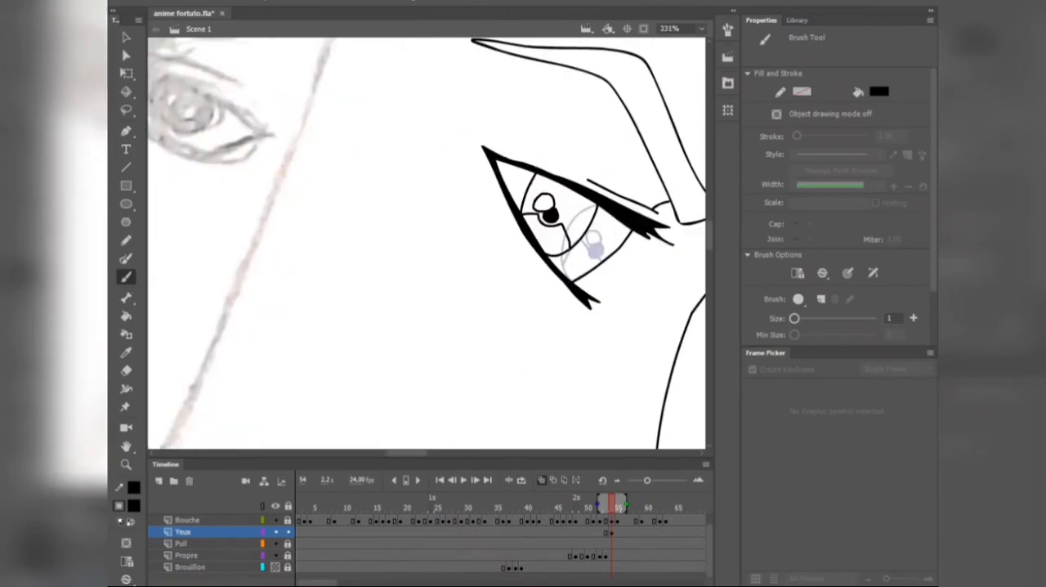
{"action": "key", "text": "v"}
{"action": "left_click_drag", "start_coordinate": [581, 240], "coordinate": [587, 244]}
Step: Scrub between frames 52 and 54 to check the change in gaze
{"action": "scroll", "coordinate": [586, 234], "scroll_direction": "up", "scroll_amount": 6}
{"action": "scroll", "coordinate": [585, 323], "scroll_direction": "down", "scroll_amount": 9}
{"action": "left_click_drag", "start_coordinate": [612, 507], "coordinate": [601, 534]}
{"action": "left_click", "coordinate": [612, 533]}
{"action": "left_click_drag", "start_coordinate": [598, 508], "coordinate": [613, 508]}
Step: Copy the blink keyframes on the Propre layer and paste them on the same layer starting at frame 66
{"action": "key", "text": "shift+comma"}
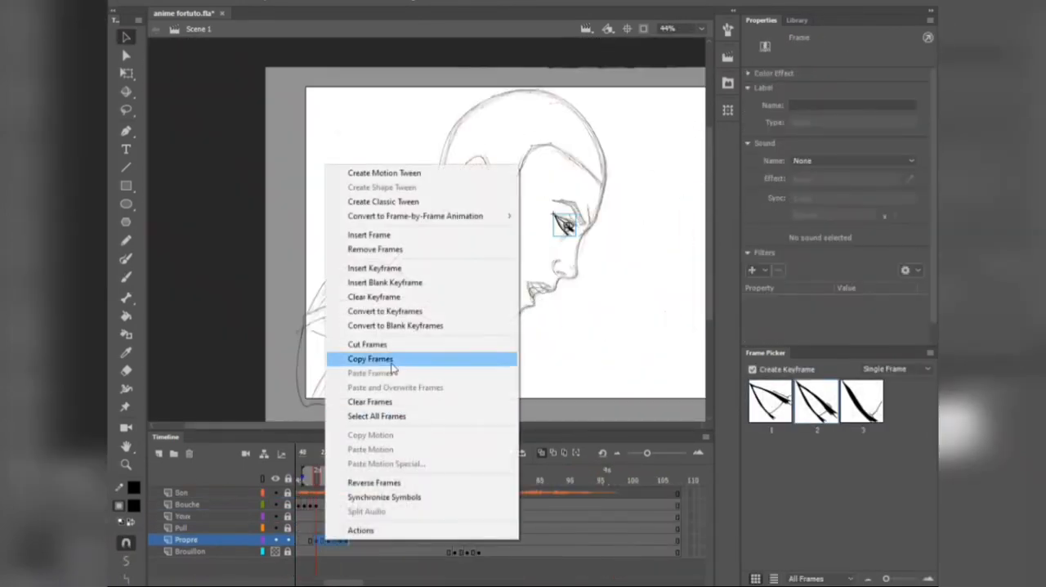
{"action": "left_click", "coordinate": [392, 367]}
{"action": "left_click", "coordinate": [356, 555]}
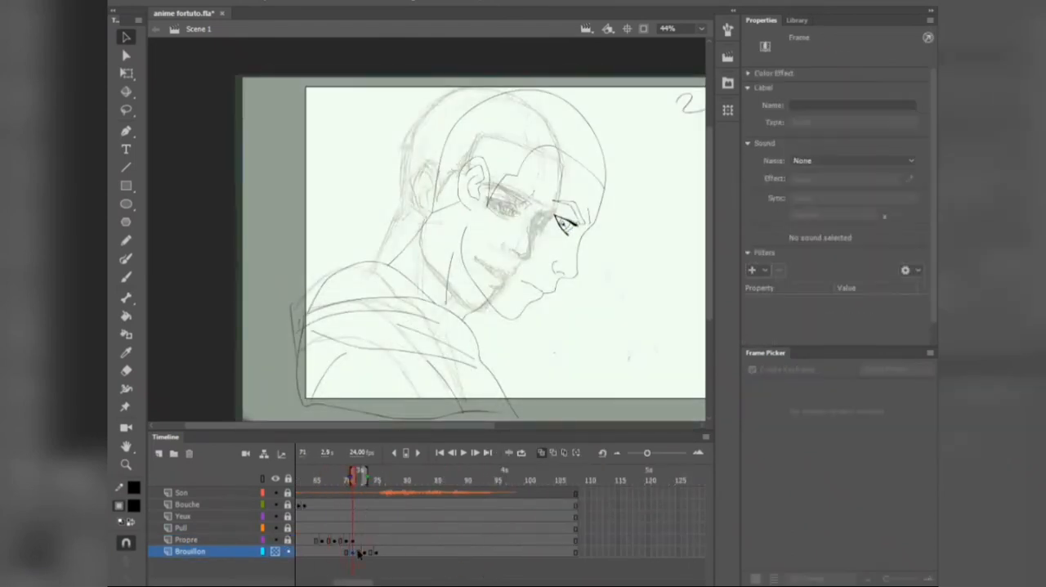
Step: Unlock Brouillon, lock Propre, turn off onion skinning and select the 2.jpg sketch at frame 71
{"action": "left_click", "coordinate": [288, 551]}
{"action": "left_click", "coordinate": [288, 539]}
{"action": "left_click", "coordinate": [541, 453]}
{"action": "left_click_drag", "start_coordinate": [396, 342], "coordinate": [412, 332]}
{"action": "scroll", "coordinate": [508, 327], "scroll_direction": "down", "scroll_amount": 2}
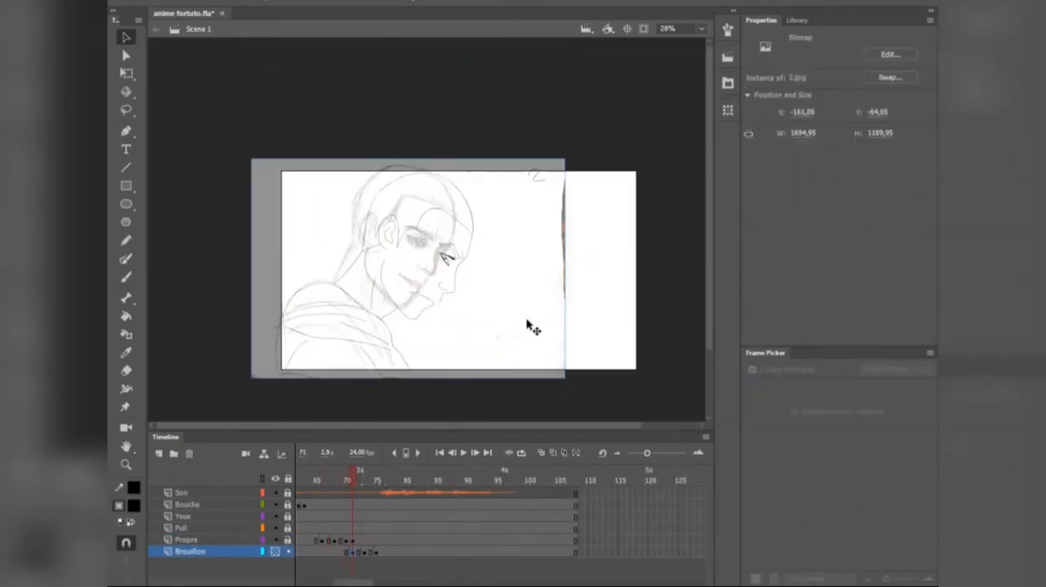
{"action": "scroll", "coordinate": [529, 326], "scroll_direction": "up", "scroll_amount": 1}
Step: Enlarge the 2.jpg sketch to about 1796 by 1226 px and align it with the inked head and shoulders
{"action": "key", "text": "q"}
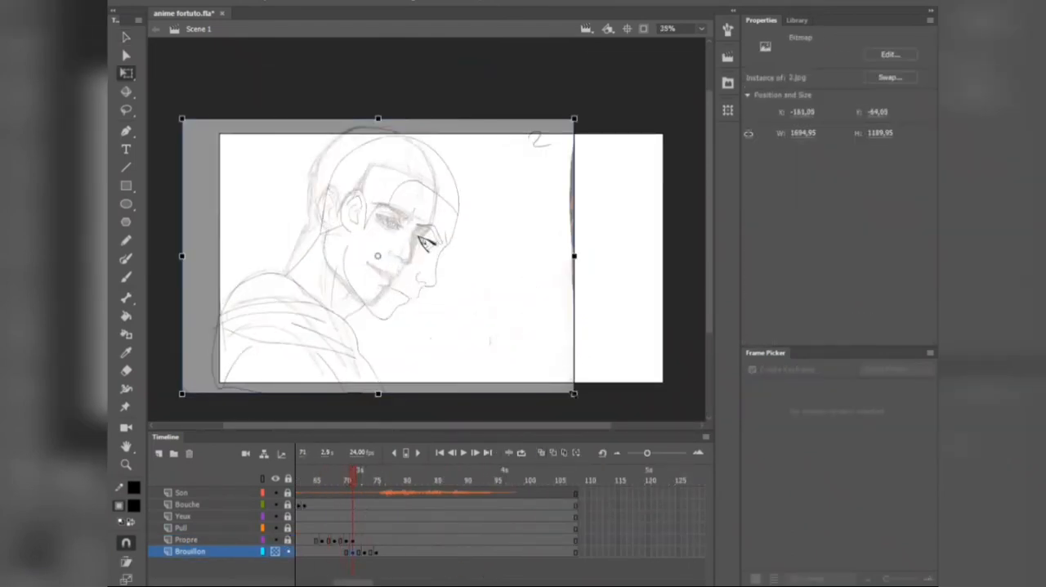
{"action": "left_click_drag", "start_coordinate": [576, 396], "coordinate": [592, 408]}
{"action": "left_click_drag", "start_coordinate": [470, 340], "coordinate": [488, 347]}
{"action": "left_click_drag", "start_coordinate": [392, 107], "coordinate": [393, 115]}
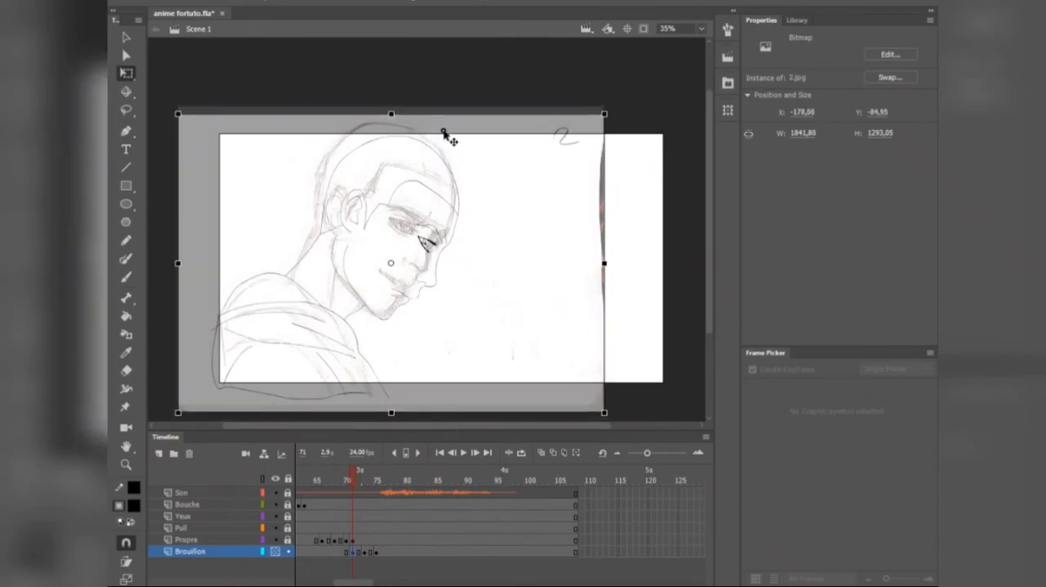
{"action": "left_click_drag", "start_coordinate": [603, 402], "coordinate": [594, 397]}
{"action": "scroll", "coordinate": [471, 204], "scroll_direction": "up", "scroll_amount": 2}
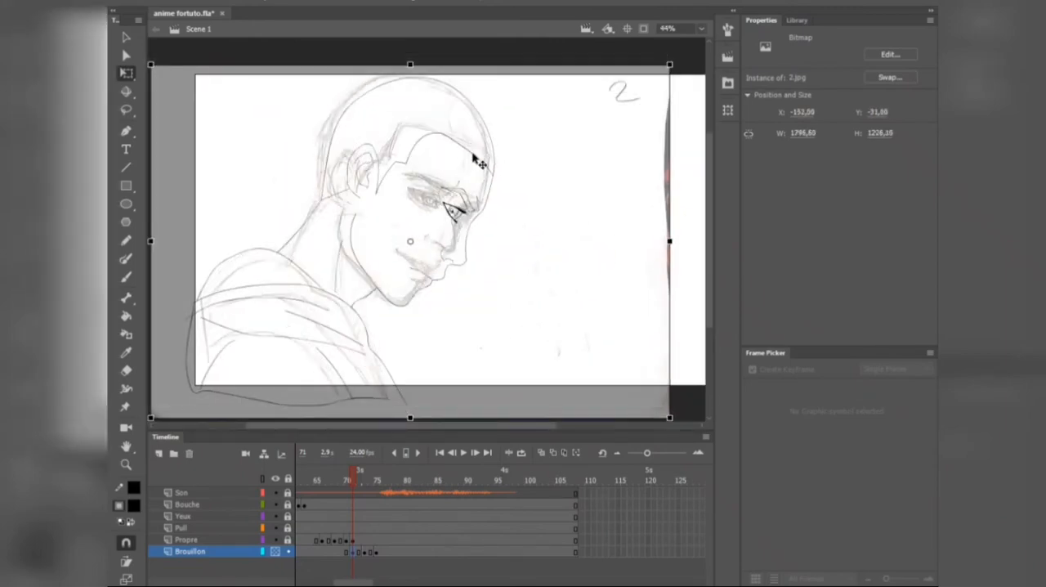
Step: Shift the following sketch on the Brouillon layer slightly sideways and compare its alignment with frame 71
{"action": "left_click_drag", "start_coordinate": [354, 481], "coordinate": [365, 483]}
{"action": "left_click", "coordinate": [500, 314]}
{"action": "left_click_drag", "start_coordinate": [500, 313], "coordinate": [493, 314]}
{"action": "mouse_move", "coordinate": [367, 480]}
{"action": "left_mouse_down"}
{"action": "mouse_move", "coordinate": [340, 480]}
{"action": "mouse_move", "coordinate": [353, 488]}
{"action": "left_mouse_up"}
{"action": "scroll", "coordinate": [419, 225], "scroll_direction": "up", "scroll_amount": 2}
{"action": "left_click", "coordinate": [398, 312]}
{"action": "scroll", "coordinate": [426, 258], "scroll_direction": "down", "scroll_amount": 2}
Step: Insert a blank keyframe after frame 71 on the Propre layer and end the Bouche layer's content at frame 70
{"action": "left_click", "coordinate": [354, 528]}
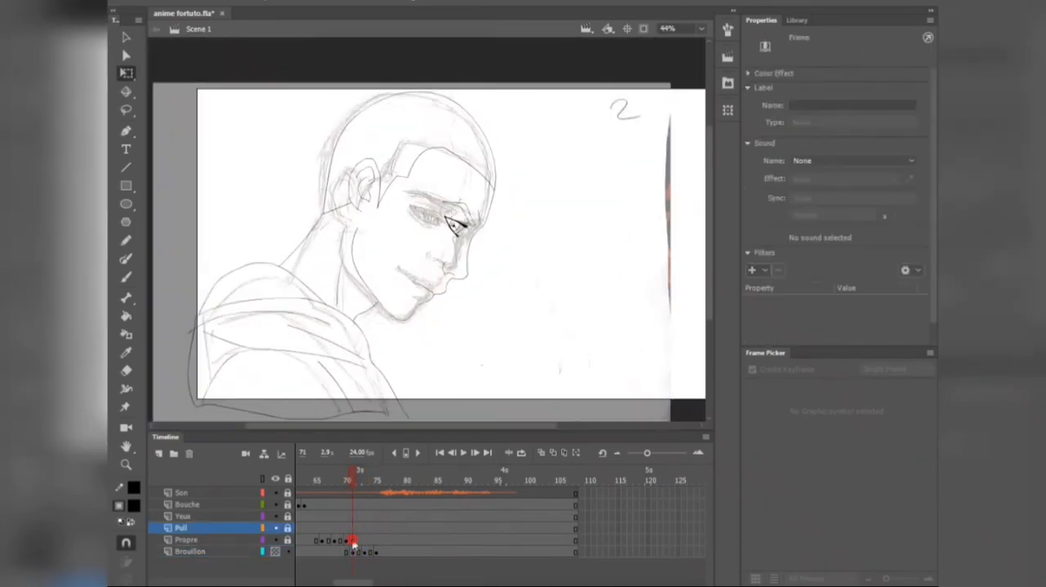
{"action": "left_click", "coordinate": [359, 540]}
{"action": "key", "text": "F7"}
{"action": "left_click", "coordinate": [360, 516]}
{"action": "left_click", "coordinate": [361, 505]}
{"action": "left_click", "coordinate": [355, 470]}
{"action": "key", "text": "F7"}
{"action": "left_click", "coordinate": [349, 505]}
{"action": "left_click", "coordinate": [354, 507]}
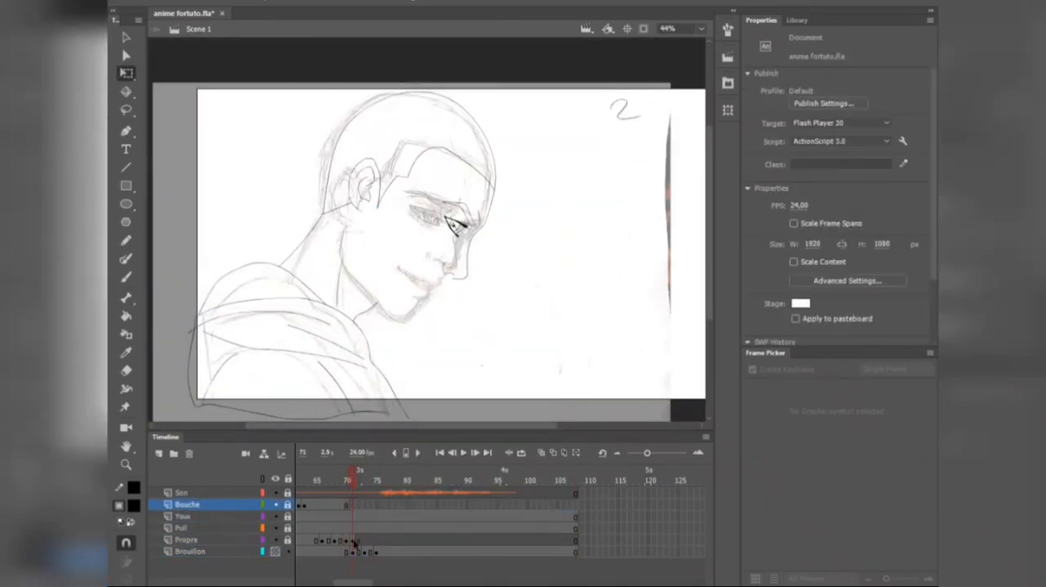
Step: Remove frame 71 from Propre so its blank keyframe moves there, and end the Yeux layer's content at frame 70
{"action": "left_click", "coordinate": [355, 540]}
{"action": "key", "text": "shift+F5"}
{"action": "left_click", "coordinate": [354, 516]}
{"action": "mouse_move", "coordinate": [362, 480]}
{"action": "left_mouse_down"}
{"action": "mouse_move", "coordinate": [335, 480]}
{"action": "mouse_move", "coordinate": [353, 481]}
{"action": "left_mouse_up"}
{"action": "key", "text": "F7"}
Step: Turn on onion skinning and ink the near eyebrow over the sketch on Propre frame 71 with the Brush tool
{"action": "left_click", "coordinate": [355, 552]}
{"action": "left_click", "coordinate": [354, 540]}
{"action": "left_click", "coordinate": [542, 452]}
{"action": "scroll", "coordinate": [387, 232], "scroll_direction": "up", "scroll_amount": 2}
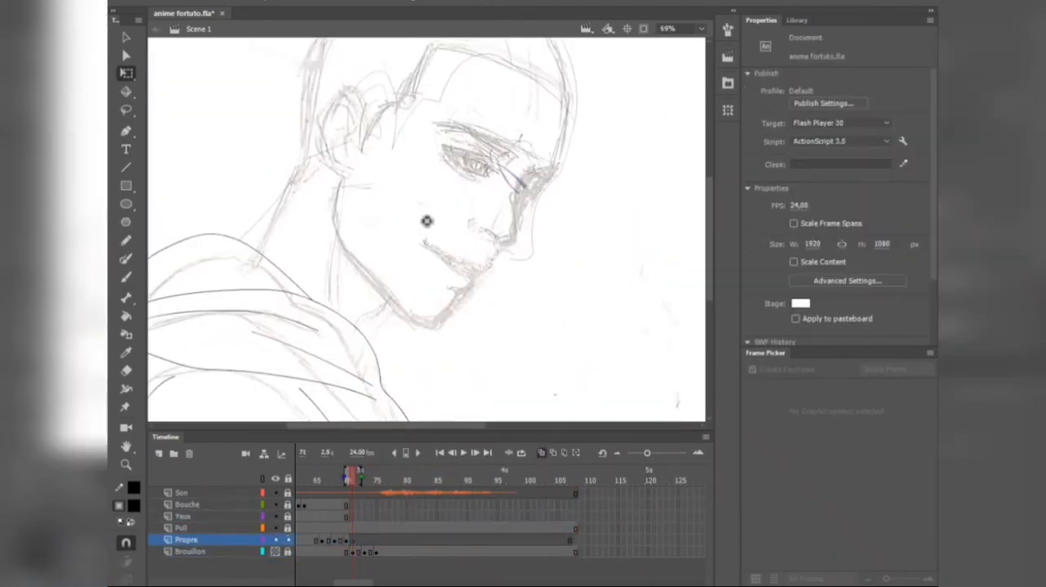
{"action": "key", "text": "b"}
{"action": "scroll", "coordinate": [495, 188], "scroll_direction": "up", "scroll_amount": 3}
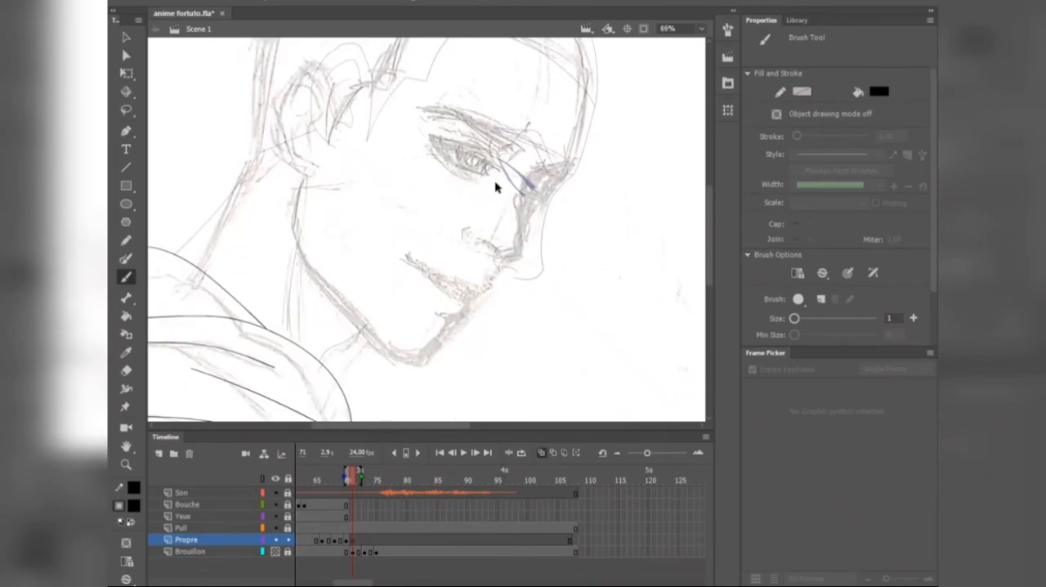
{"action": "scroll", "coordinate": [516, 177], "scroll_direction": "up", "scroll_amount": 2}
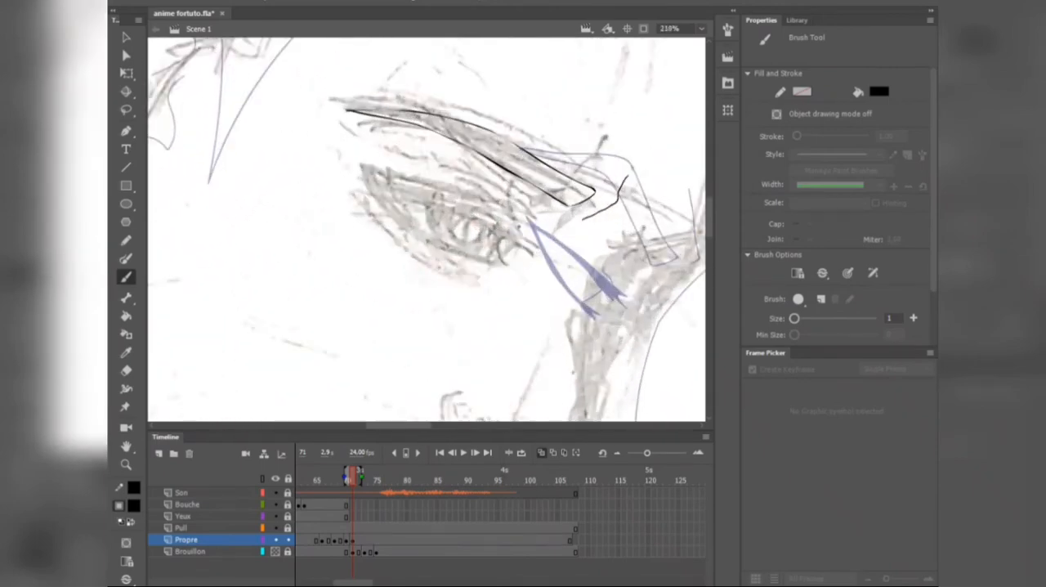
Step: Ink the near eye on frame 71, with a thick upper lid, a thinner lower lid and the iris edge
{"action": "scroll", "coordinate": [407, 185], "scroll_direction": "up", "scroll_amount": 2}
{"action": "left_click_drag", "start_coordinate": [325, 164], "coordinate": [571, 305]}
{"action": "key", "text": "y"}
{"action": "key", "text": "b"}
{"action": "scroll", "coordinate": [460, 209], "scroll_direction": "up", "scroll_amount": 4}
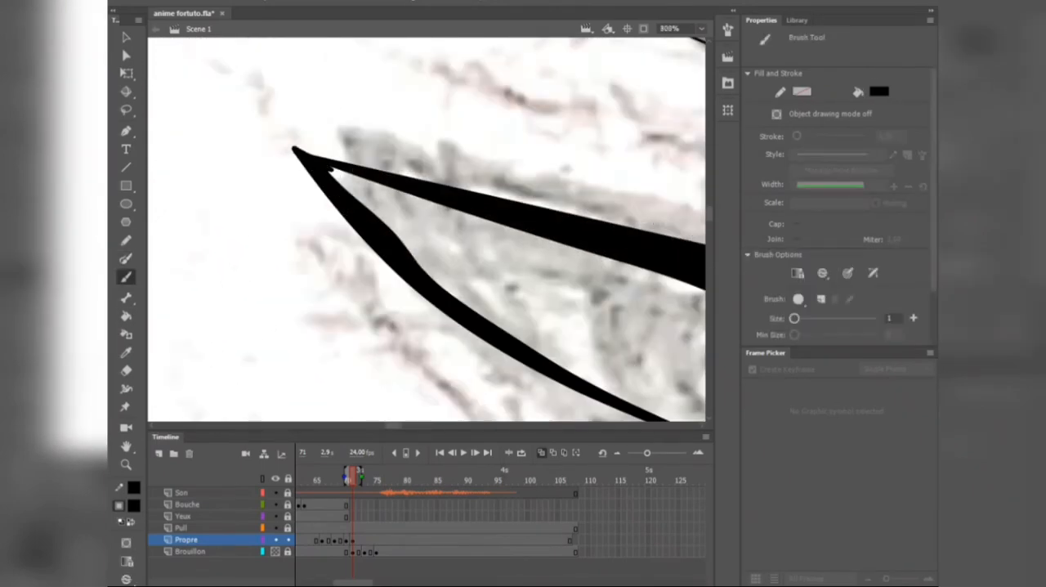
{"action": "scroll", "coordinate": [339, 171], "scroll_direction": "down", "scroll_amount": 4}
{"action": "key", "text": "y"}
{"action": "left_click_drag", "start_coordinate": [454, 208], "coordinate": [452, 263]}
{"action": "scroll", "coordinate": [584, 249], "scroll_direction": "down", "scroll_amount": 6}
Step: Ink the nose on frame 71 with the Brush tool, tracing the bridge, tip and nostril over the sketch
{"action": "key", "text": "b"}
{"action": "scroll", "coordinate": [662, 319], "scroll_direction": "up", "scroll_amount": 3}
{"action": "left_click_drag", "start_coordinate": [569, 198], "coordinate": [505, 380]}
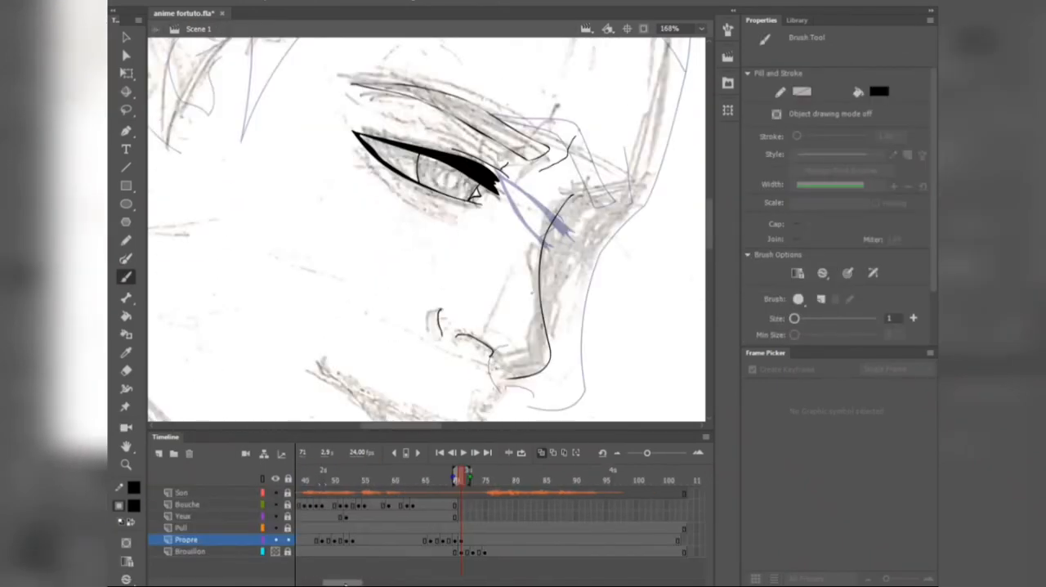
{"action": "scroll", "coordinate": [490, 376], "scroll_direction": "up", "scroll_amount": 1}
{"action": "scroll", "coordinate": [490, 245], "scroll_direction": "down", "scroll_amount": 2}
{"action": "scroll", "coordinate": [490, 327], "scroll_direction": "up", "scroll_amount": 3}
{"action": "mouse_move", "coordinate": [549, 230]}
{"action": "left_mouse_down"}
{"action": "mouse_move", "coordinate": [450, 333]}
{"action": "mouse_move", "coordinate": [233, 231]}
{"action": "left_mouse_up"}
{"action": "key", "text": "ctrl+z"}
Step: Ink the mouth, lower lip and chin profile, and trace the jaw with the Paint Brush tool
{"action": "scroll", "coordinate": [490, 327], "scroll_direction": "down", "scroll_amount": 1}
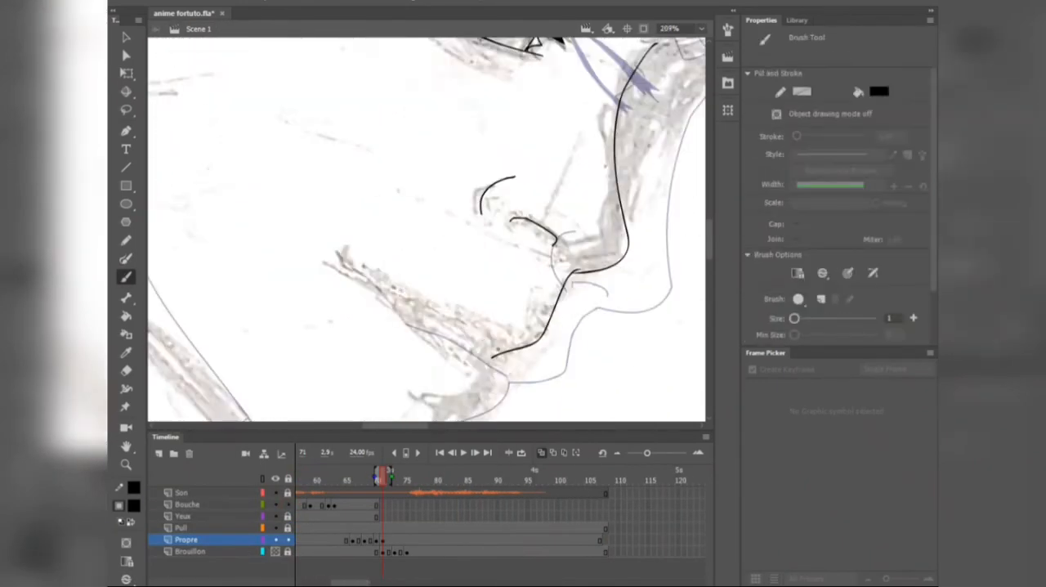
{"action": "left_click_drag", "start_coordinate": [526, 331], "coordinate": [453, 294]}
{"action": "scroll", "coordinate": [544, 348], "scroll_direction": "down", "scroll_amount": 3}
{"action": "scroll", "coordinate": [348, 234], "scroll_direction": "up", "scroll_amount": 2}
{"action": "key", "text": "y"}
{"action": "mouse_move", "coordinate": [308, 175]}
{"action": "left_mouse_down"}
{"action": "mouse_move", "coordinate": [381, 357]}
{"action": "mouse_move", "coordinate": [480, 403]}
{"action": "left_mouse_up"}
{"action": "key", "text": "b"}
{"action": "scroll", "coordinate": [367, 205], "scroll_direction": "up", "scroll_amount": 1}
{"action": "left_click_drag", "start_coordinate": [453, 157], "coordinate": [367, 143]}
{"action": "scroll", "coordinate": [423, 198], "scroll_direction": "down", "scroll_amount": 1}
Step: Ink the ear and build the angular hairline from straight segments, bending them to follow the sketched forehead
{"action": "key", "text": "y"}
{"action": "key", "text": "n"}
{"action": "left_click_drag", "start_coordinate": [442, 219], "coordinate": [433, 318]}
{"action": "mouse_move", "coordinate": [334, 203]}
{"action": "left_mouse_down"}
{"action": "mouse_move", "coordinate": [386, 92]}
{"action": "mouse_move", "coordinate": [645, 191]}
{"action": "left_mouse_up"}
{"action": "left_click_drag", "start_coordinate": [645, 191], "coordinate": [616, 336]}
{"action": "key", "text": "v"}
{"action": "left_click_drag", "start_coordinate": [516, 142], "coordinate": [531, 123]}
{"action": "scroll", "coordinate": [381, 236], "scroll_direction": "down", "scroll_amount": 2}
{"action": "key", "text": "b"}
{"action": "scroll", "coordinate": [408, 213], "scroll_direction": "up", "scroll_amount": 3}
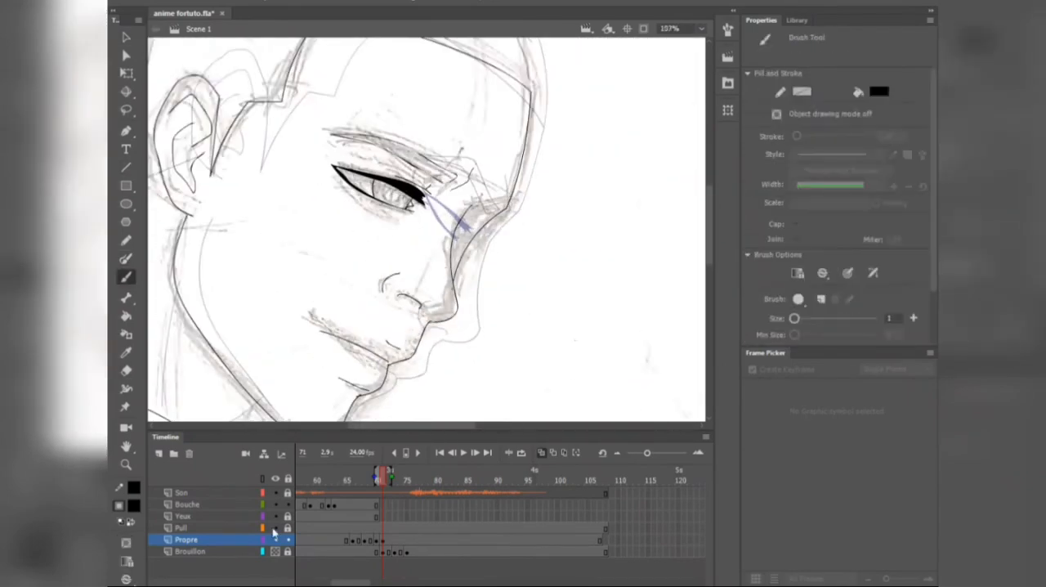
Step: Ink the far eye beside the nose bridge on frame 71 with the Brush tool
{"action": "scroll", "coordinate": [474, 196], "scroll_direction": "up", "scroll_amount": 1}
{"action": "left_click_drag", "start_coordinate": [454, 227], "coordinate": [536, 230]}
{"action": "scroll", "coordinate": [490, 245], "scroll_direction": "up", "scroll_amount": 1}
{"action": "left_click_drag", "start_coordinate": [429, 240], "coordinate": [496, 284]}
{"action": "scroll", "coordinate": [486, 293], "scroll_direction": "down", "scroll_amount": 5}
Step: Trace the back and top of the skull with the Paint Brush tool and join the outline to the forehead corner
{"action": "key", "text": "y"}
{"action": "left_click_drag", "start_coordinate": [326, 204], "coordinate": [363, 277]}
{"action": "left_click_drag", "start_coordinate": [240, 335], "coordinate": [266, 196]}
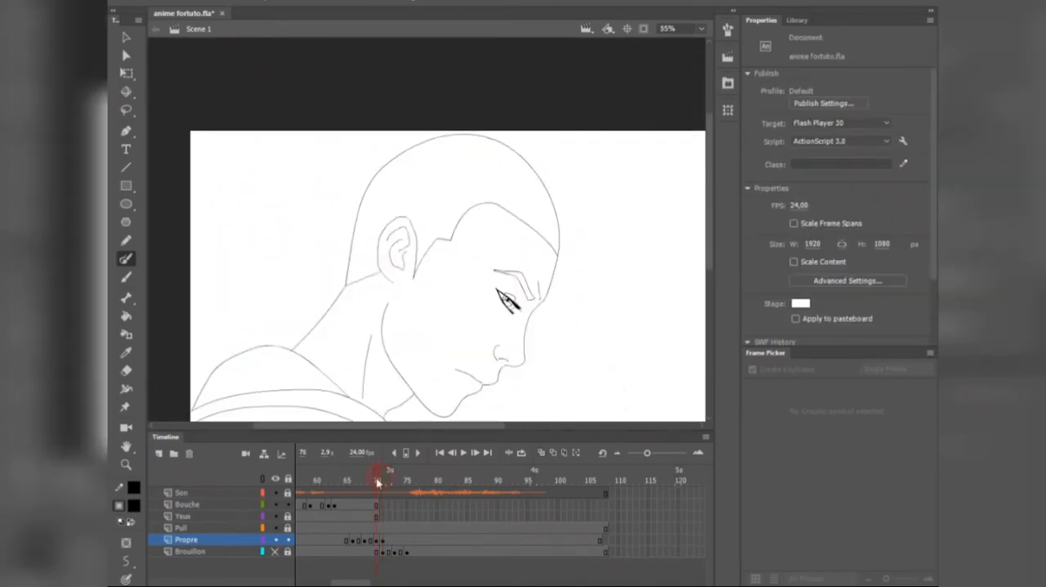
{"action": "scroll", "coordinate": [537, 280], "scroll_direction": "up", "scroll_amount": 3}
{"action": "key", "text": "y"}
{"action": "left_click_drag", "start_coordinate": [532, 240], "coordinate": [532, 147]}
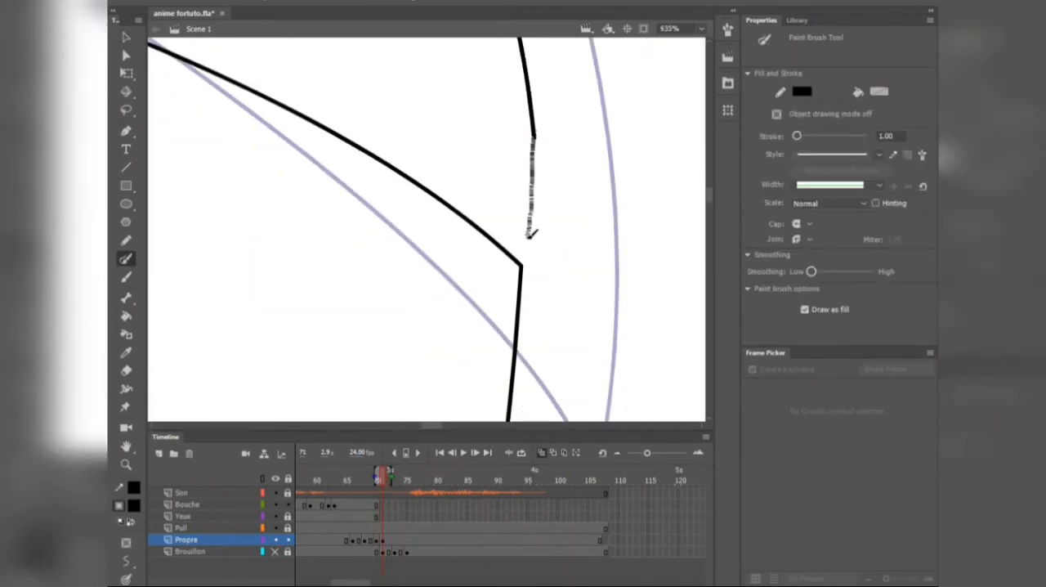
{"action": "scroll", "coordinate": [529, 269], "scroll_direction": "up", "scroll_amount": 2}
{"action": "left_click_drag", "start_coordinate": [527, 272], "coordinate": [526, 265]}
{"action": "scroll", "coordinate": [527, 270], "scroll_direction": "down", "scroll_amount": 5}
Step: Show the Brouillon sketch again, ink the neck lines down to the hood, and compare frame 71 with the preceding frames
{"action": "left_click", "coordinate": [275, 551], "text": "shift"}
{"action": "left_click_drag", "start_coordinate": [425, 270], "coordinate": [407, 216]}
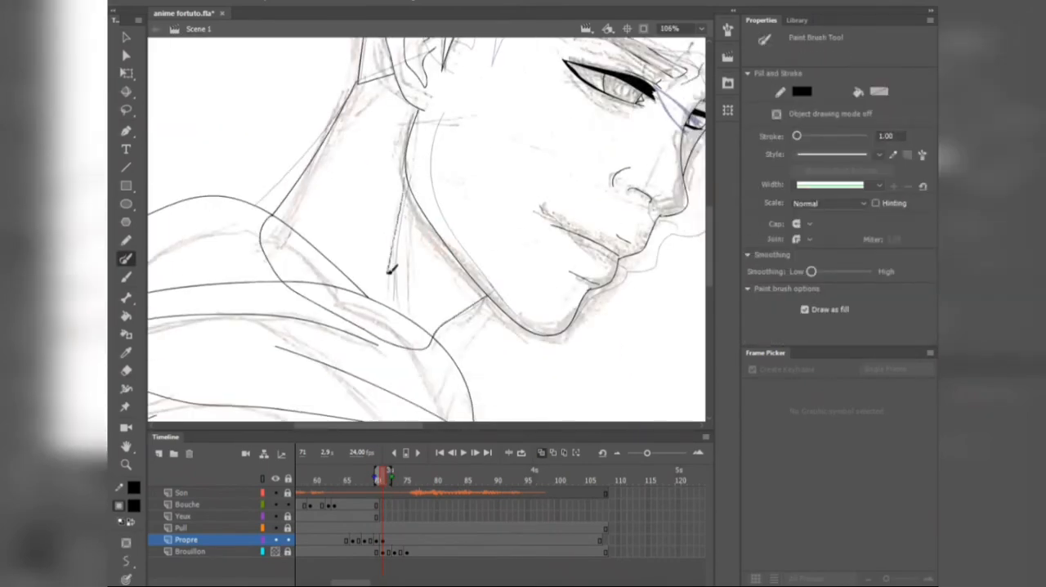
{"action": "left_click_drag", "start_coordinate": [389, 271], "coordinate": [389, 278]}
{"action": "scroll", "coordinate": [392, 270], "scroll_direction": "down", "scroll_amount": 3}
{"action": "left_click_drag", "start_coordinate": [383, 478], "coordinate": [368, 480]}
{"action": "scroll", "coordinate": [425, 270], "scroll_direction": "up", "scroll_amount": 4}
{"action": "left_click_drag", "start_coordinate": [590, 148], "coordinate": [567, 339]}
{"action": "scroll", "coordinate": [425, 269], "scroll_direction": "down", "scroll_amount": 4}
Step: Unlock the Brouillon layer at frame 73 and shift the 3.jpg sketch slightly up and sideways against the inked head
{"action": "left_click_drag", "start_coordinate": [423, 470], "coordinate": [488, 482]}
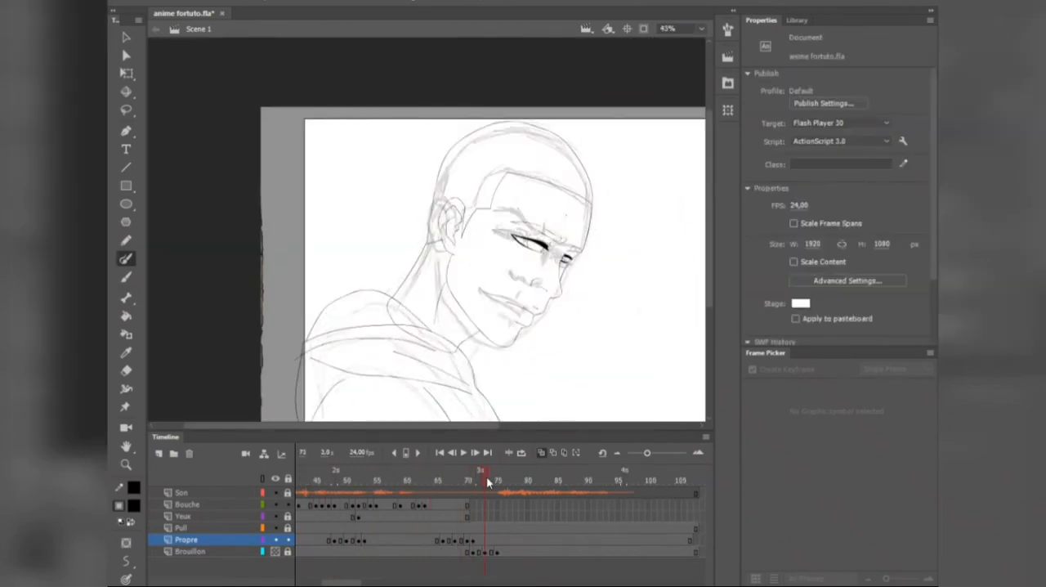
{"action": "left_click", "coordinate": [488, 553]}
{"action": "key", "text": "v"}
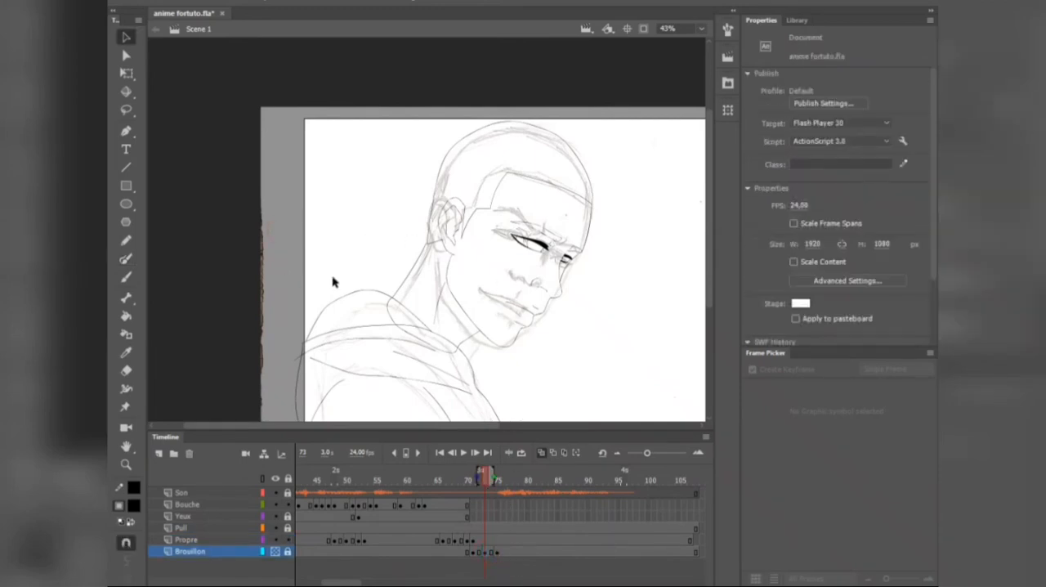
{"action": "left_click", "coordinate": [288, 552]}
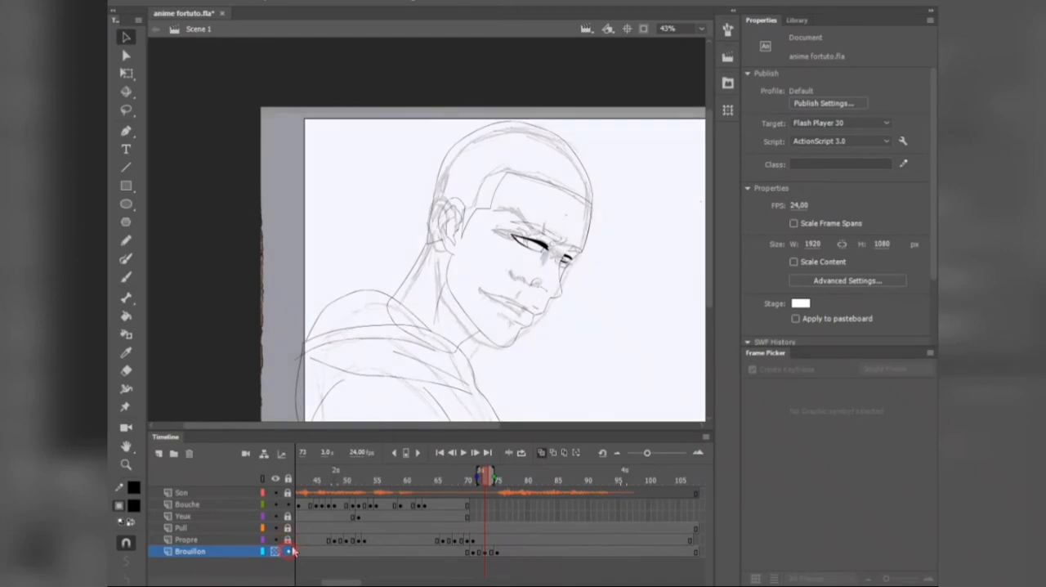
{"action": "left_click_drag", "start_coordinate": [587, 287], "coordinate": [577, 279]}
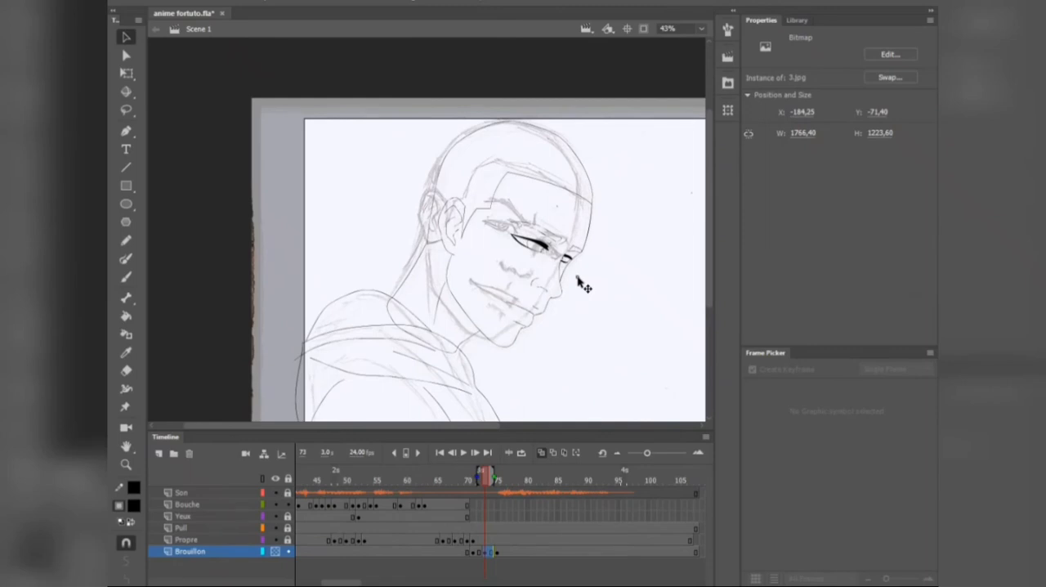
{"action": "left_click_drag", "start_coordinate": [577, 277], "coordinate": [577, 276]}
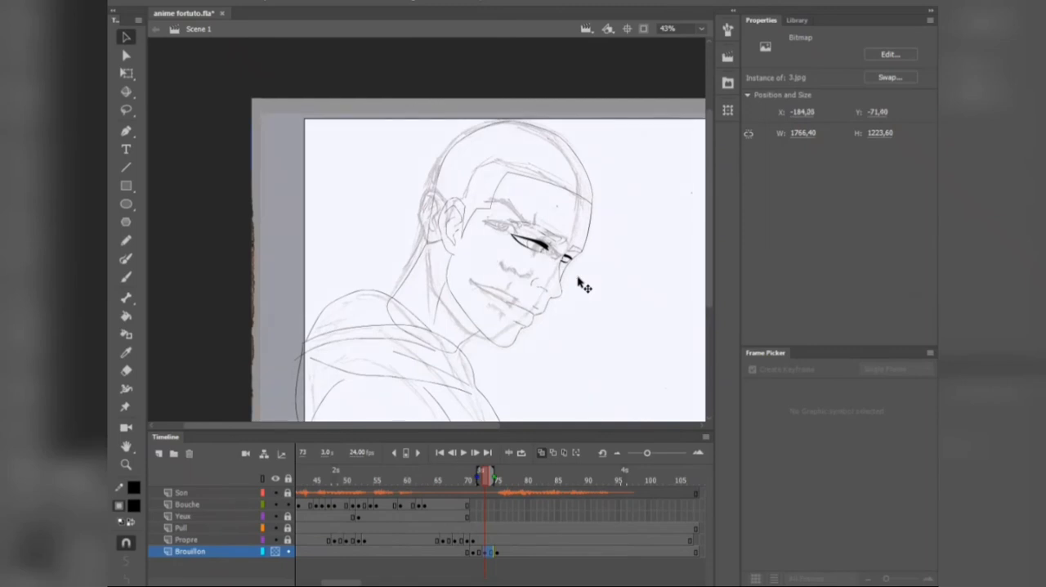
Step: Enlarge the 3.jpg sketch to about 1802 by 1248 px and reposition it over the inked head and shoulders
{"action": "key", "text": "q"}
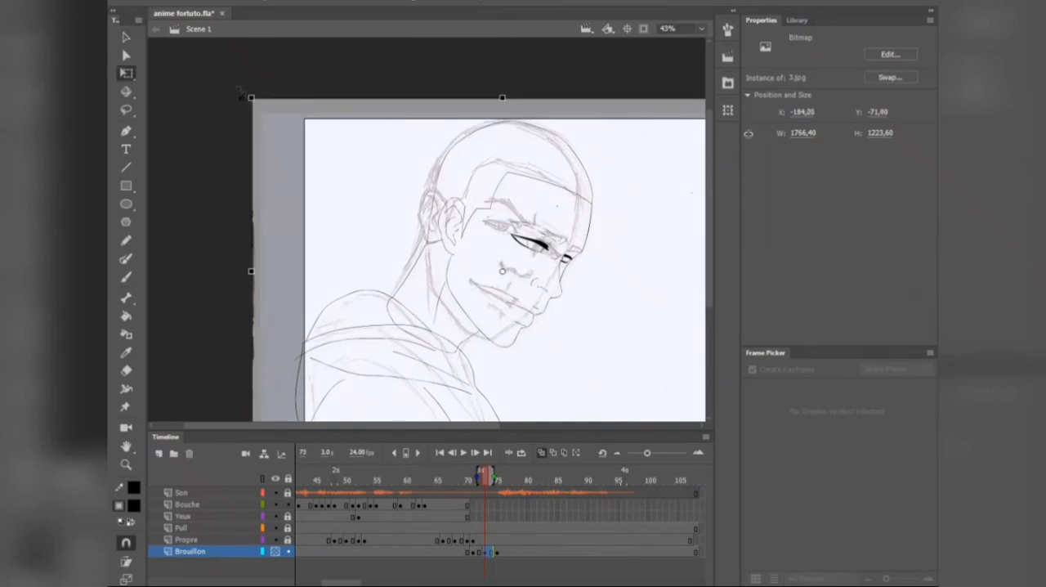
{"action": "scroll", "coordinate": [244, 91], "scroll_direction": "up", "scroll_amount": 3}
{"action": "left_click_drag", "start_coordinate": [289, 91], "coordinate": [274, 82]}
{"action": "scroll", "coordinate": [276, 83], "scroll_direction": "down", "scroll_amount": 4}
{"action": "scroll", "coordinate": [457, 188], "scroll_direction": "up", "scroll_amount": 2}
{"action": "left_click_drag", "start_coordinate": [381, 276], "coordinate": [390, 279]}
{"action": "left_click_drag", "start_coordinate": [418, 354], "coordinate": [412, 312]}
{"action": "key", "text": "shift+Right"}
{"action": "key", "text": "shift+Right"}
{"action": "key", "text": "shift+Left"}
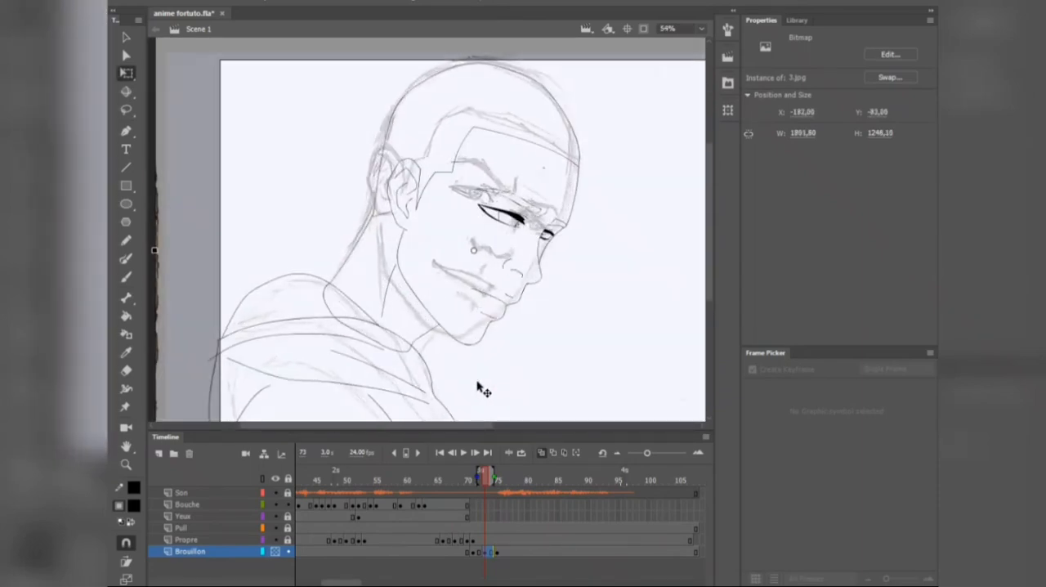
Step: Insert a blank keyframe at frame 73 on the Propre layer and ink the near eyebrow and eyelids over the sketch
{"action": "left_click", "coordinate": [275, 551]}
{"action": "left_click", "coordinate": [486, 540]}
{"action": "key", "text": "F7"}
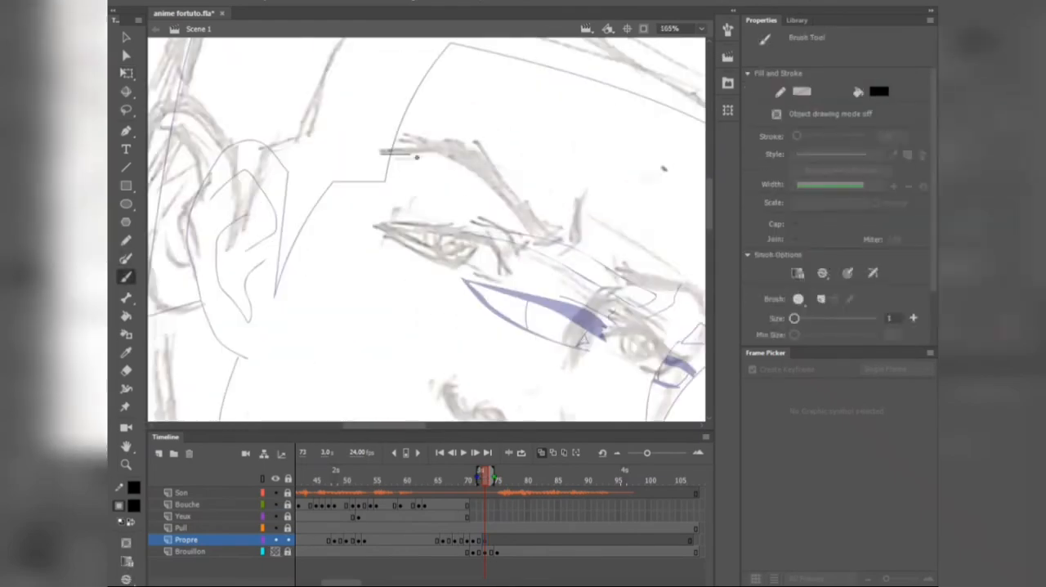
{"action": "left_click_drag", "start_coordinate": [304, 214], "coordinate": [420, 224]}
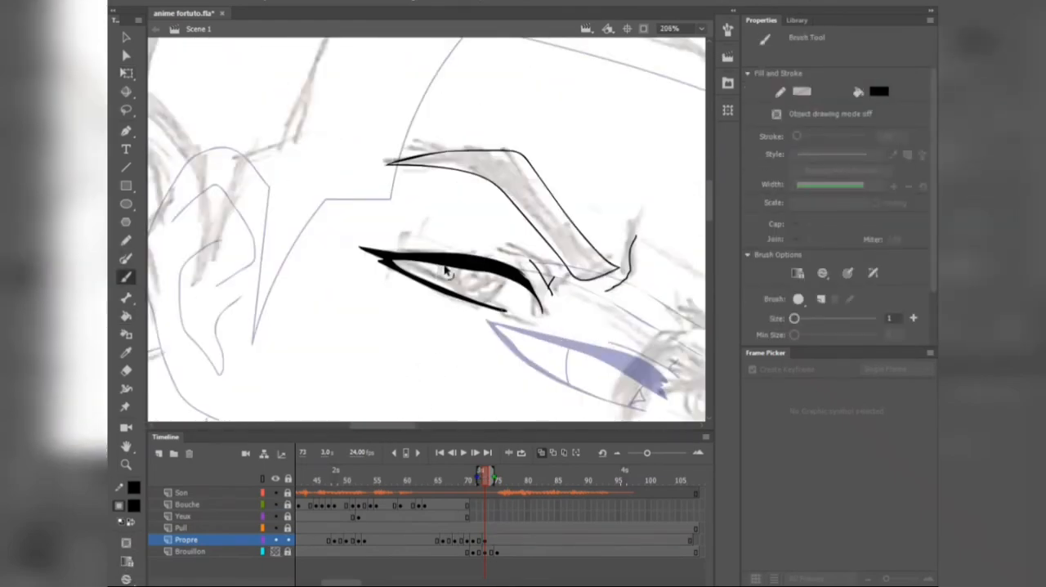
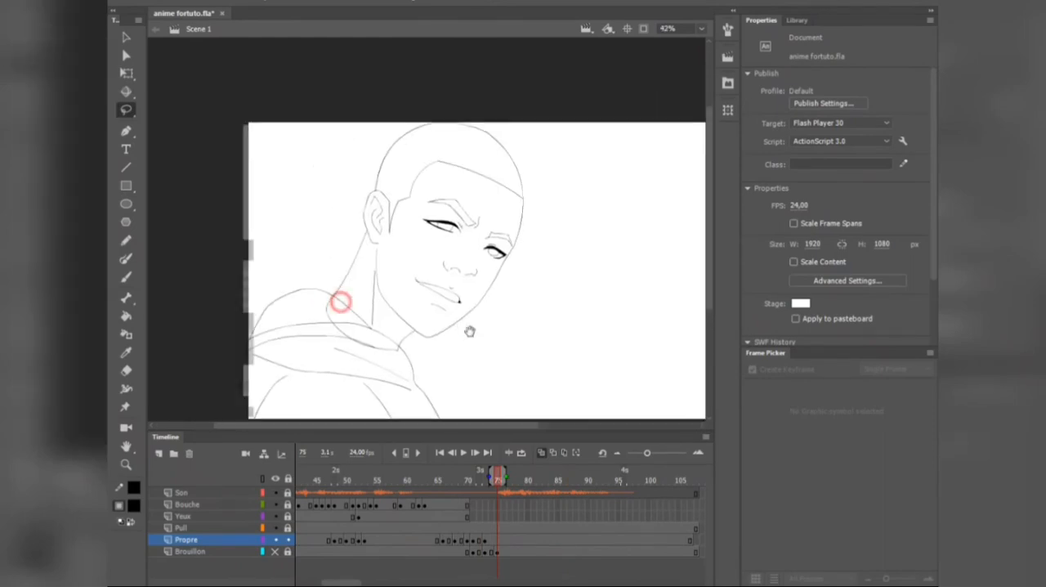
Step: Select the overshooting line end at frame 73, and enlarge the 4.jpg sketch at frame 75 to about 1803 by 1255 px over the inked shoulders
{"action": "left_click_drag", "start_coordinate": [470, 331], "coordinate": [478, 333]}
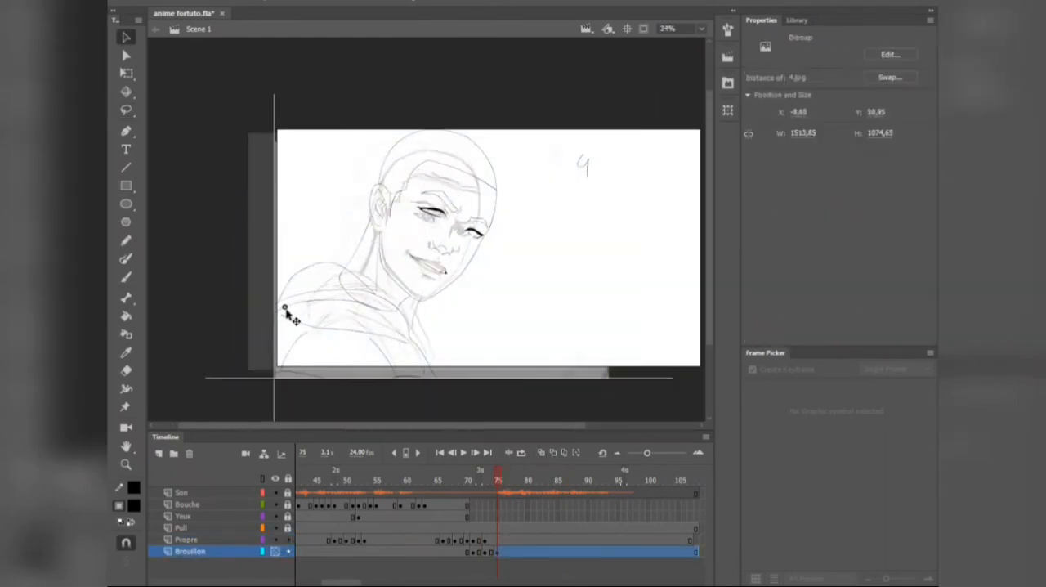
{"action": "left_click_drag", "start_coordinate": [227, 390], "coordinate": [257, 367]}
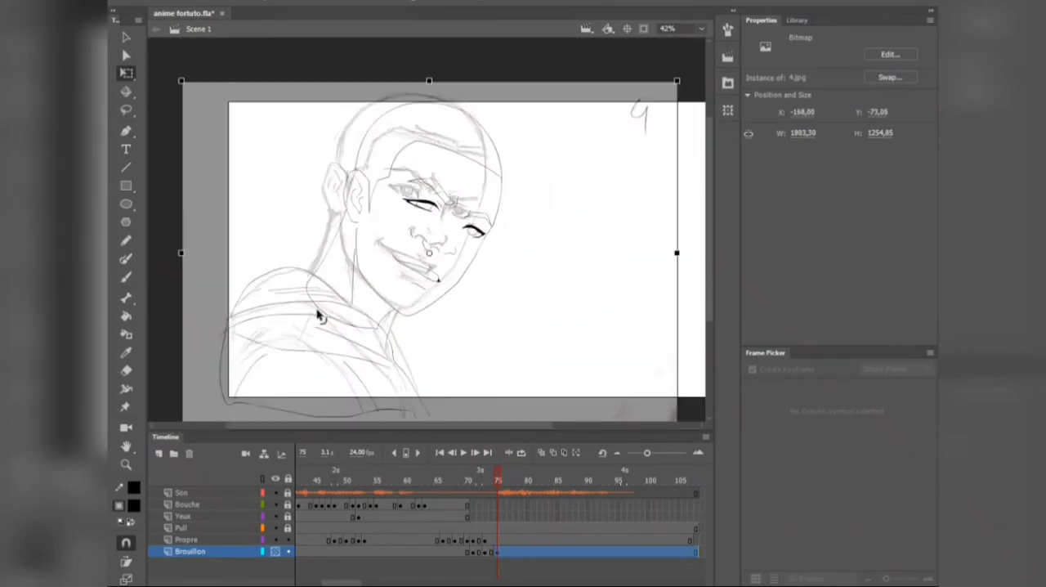
{"action": "left_click", "coordinate": [477, 540]}
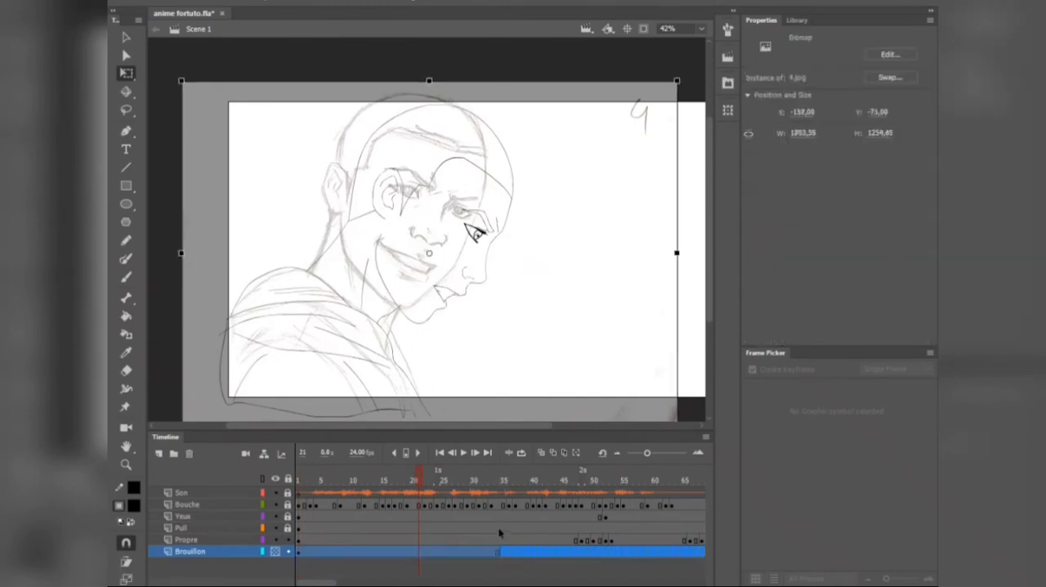
{"action": "right_click", "coordinate": [470, 551]}
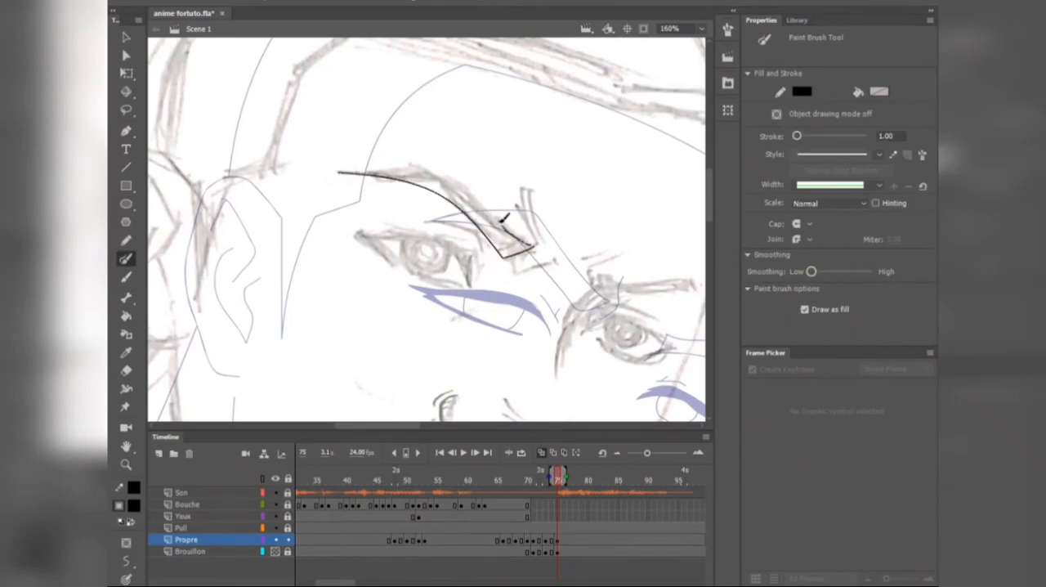
Step: Ink the near eyebrow and the near eye's lid outline with pointed lashes over the sketch at frame 75 on the Propre layer
{"action": "scroll", "coordinate": [477, 280], "scroll_direction": "up", "scroll_amount": 6}
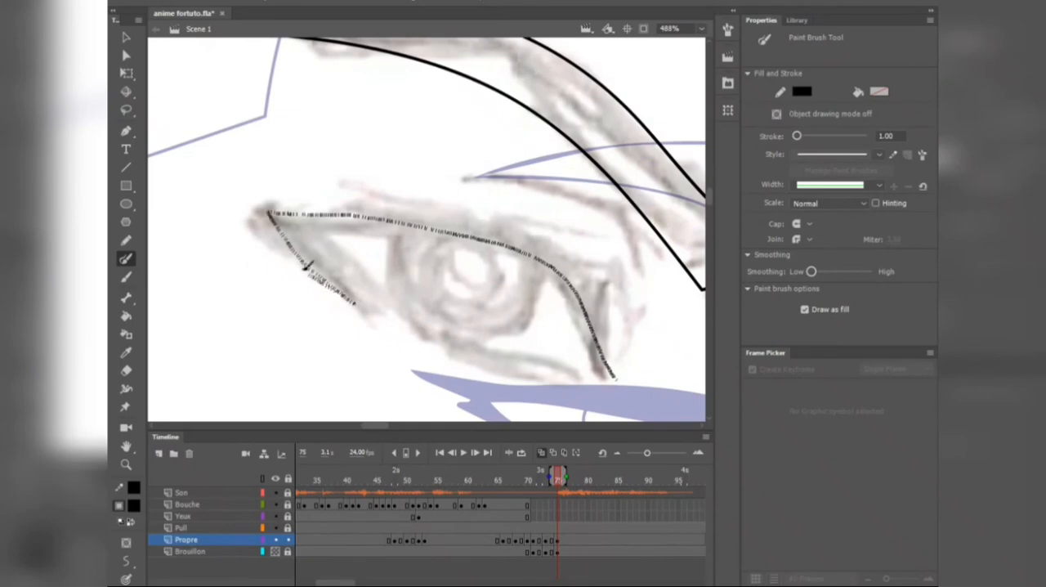
{"action": "left_click_drag", "start_coordinate": [306, 267], "coordinate": [354, 303]}
{"action": "left_click_drag", "start_coordinate": [354, 303], "coordinate": [254, 204]}
{"action": "mouse_move", "coordinate": [253, 204]}
{"action": "left_mouse_down"}
{"action": "mouse_move", "coordinate": [280, 198]}
{"action": "mouse_move", "coordinate": [626, 296]}
{"action": "mouse_move", "coordinate": [585, 284]}
{"action": "left_mouse_up"}
{"action": "left_click_drag", "start_coordinate": [585, 283], "coordinate": [523, 189]}
{"action": "left_click_drag", "start_coordinate": [523, 190], "coordinate": [559, 251]}
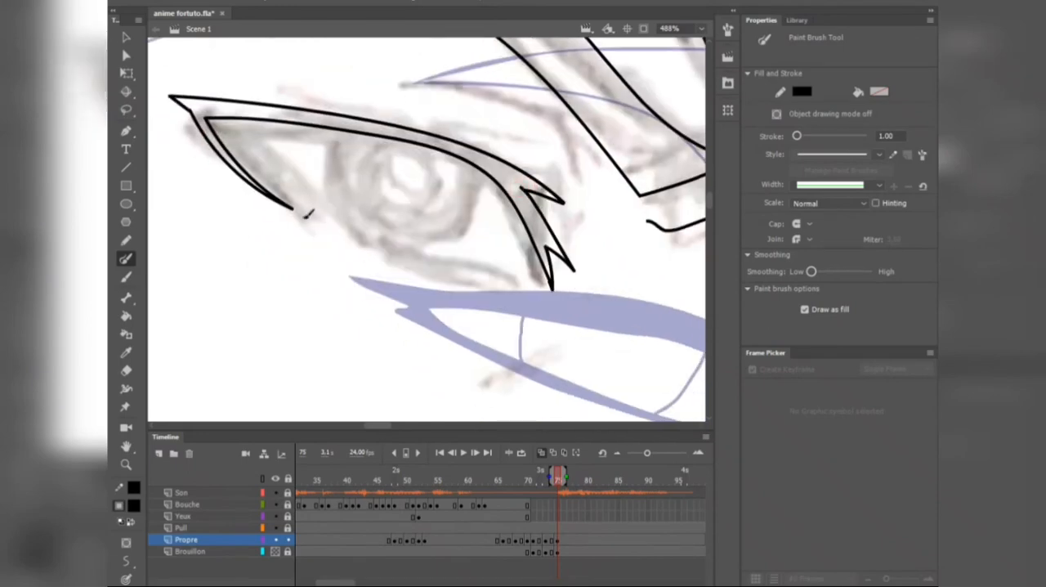
{"action": "left_click_drag", "start_coordinate": [442, 249], "coordinate": [491, 172]}
Step: Fill the near eye's upper lid and lashes with black using the Paint Bucket
{"action": "scroll", "coordinate": [510, 207], "scroll_direction": "down", "scroll_amount": 7}
{"action": "key", "text": "k"}
{"action": "scroll", "coordinate": [512, 210], "scroll_direction": "up", "scroll_amount": 4}
{"action": "left_click", "coordinate": [542, 199]}
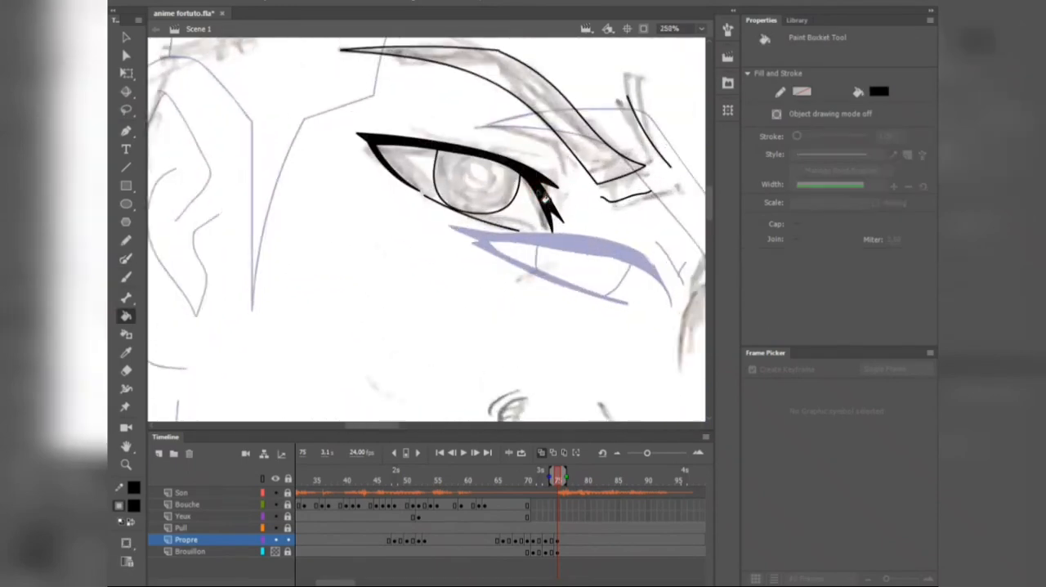
{"action": "scroll", "coordinate": [490, 248], "scroll_direction": "down", "scroll_amount": 3}
{"action": "scroll", "coordinate": [485, 217], "scroll_direction": "up", "scroll_amount": 4}
{"action": "key", "text": "ctrl+z"}
{"action": "left_click", "coordinate": [445, 180]}
Step: Trim the uneven edge of the near eye's upper lid with the Lasso and touch up its outline
{"action": "key", "text": "l"}
{"action": "scroll", "coordinate": [458, 183], "scroll_direction": "up", "scroll_amount": 1}
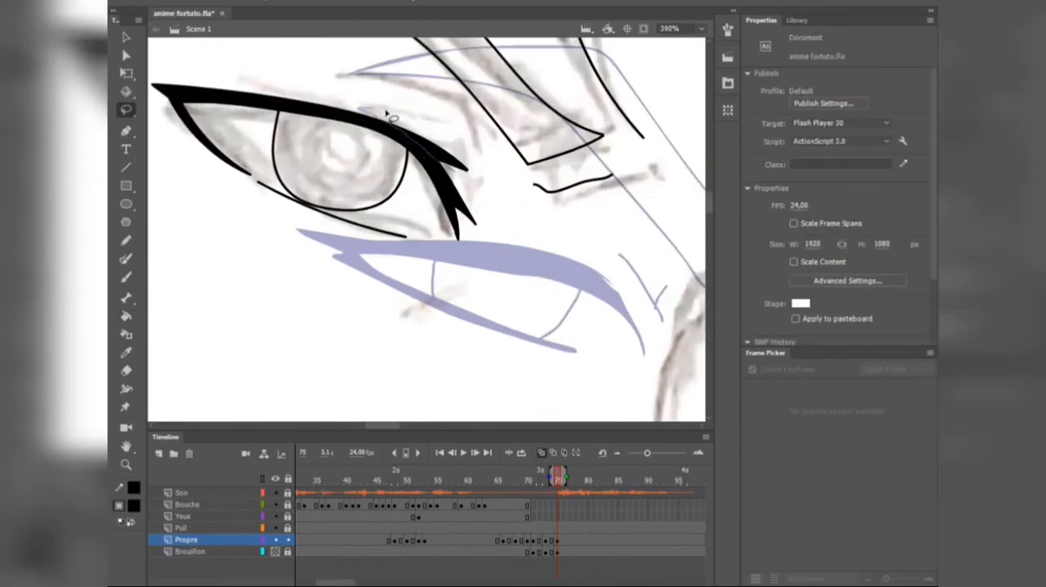
{"action": "key", "text": "y"}
{"action": "scroll", "coordinate": [442, 155], "scroll_direction": "up", "scroll_amount": 1}
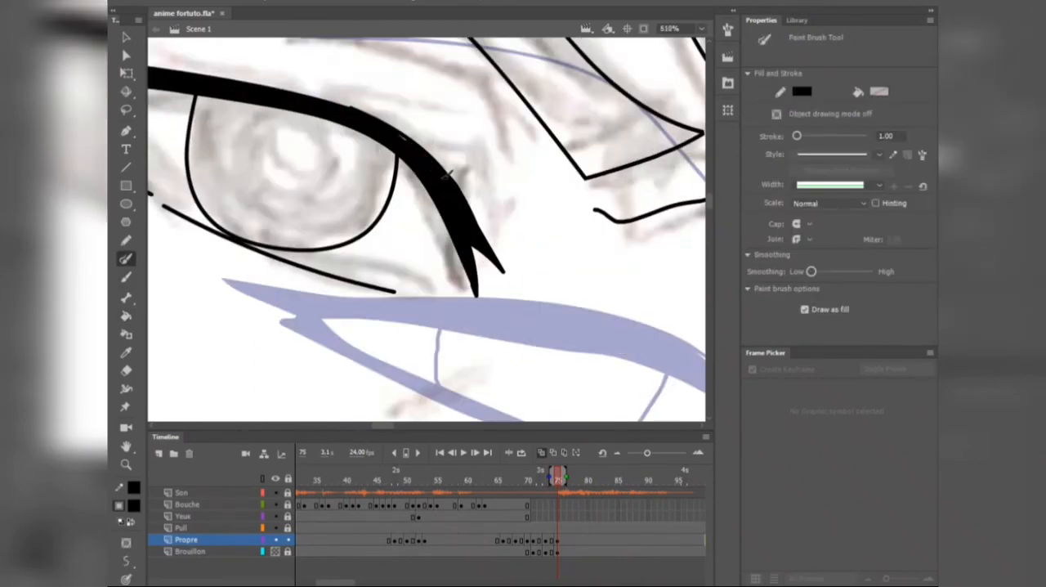
{"action": "scroll", "coordinate": [450, 176], "scroll_direction": "down", "scroll_amount": 2}
{"action": "left_click_drag", "start_coordinate": [375, 107], "coordinate": [350, 101]}
{"action": "scroll", "coordinate": [474, 180], "scroll_direction": "down", "scroll_amount": 4}
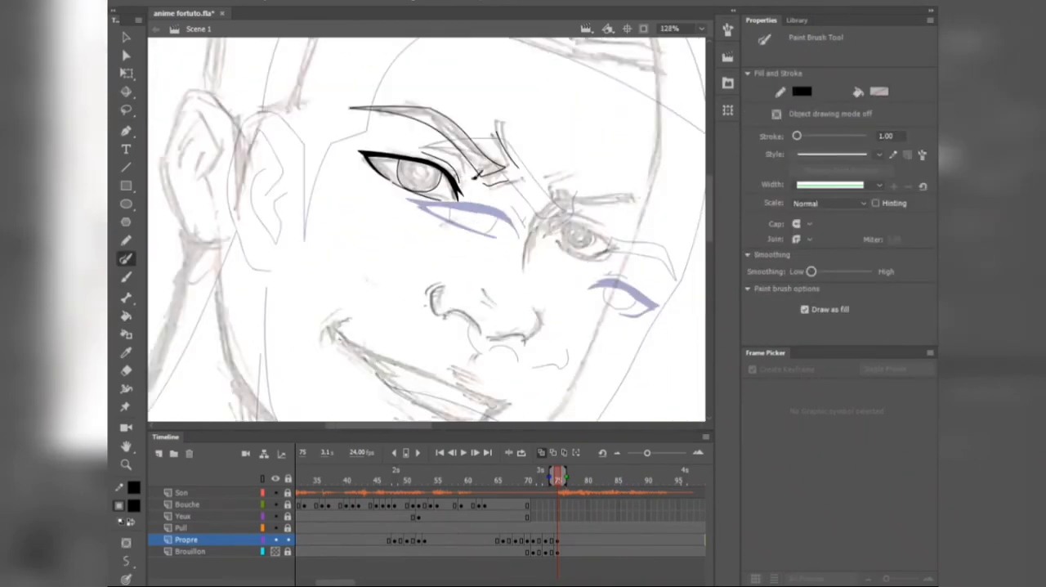
Step: Ink the crease above the near eye and the outline of the far eyebrow over the sketch
{"action": "left_click", "coordinate": [275, 552]}
{"action": "key", "text": "ctrl+z"}
{"action": "key", "text": "ctrl+z"}
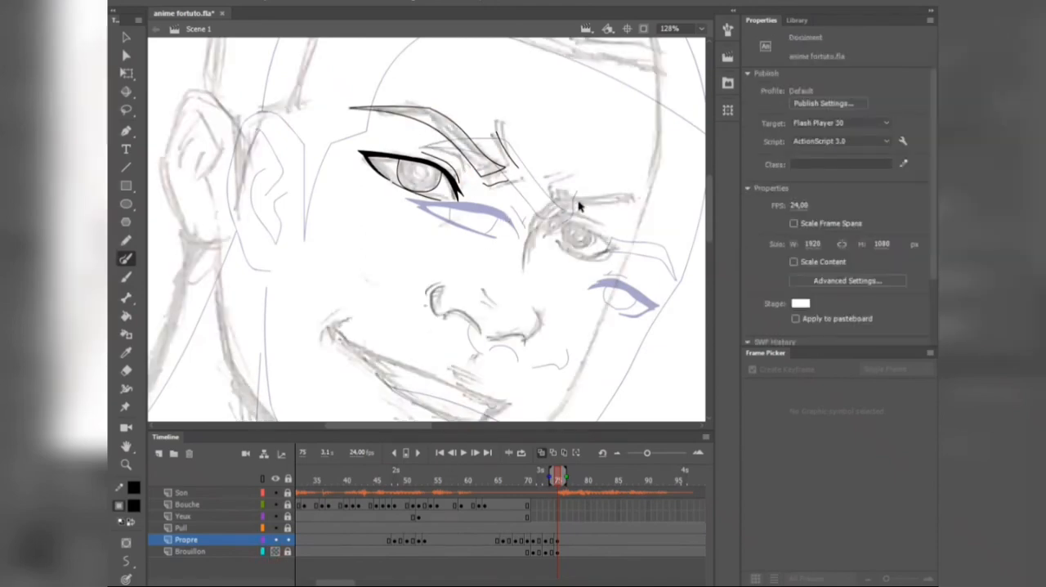
{"action": "scroll", "coordinate": [579, 205], "scroll_direction": "up", "scroll_amount": 3}
{"action": "left_click_drag", "start_coordinate": [444, 226], "coordinate": [520, 248]}
{"action": "scroll", "coordinate": [444, 237], "scroll_direction": "down", "scroll_amount": 3}
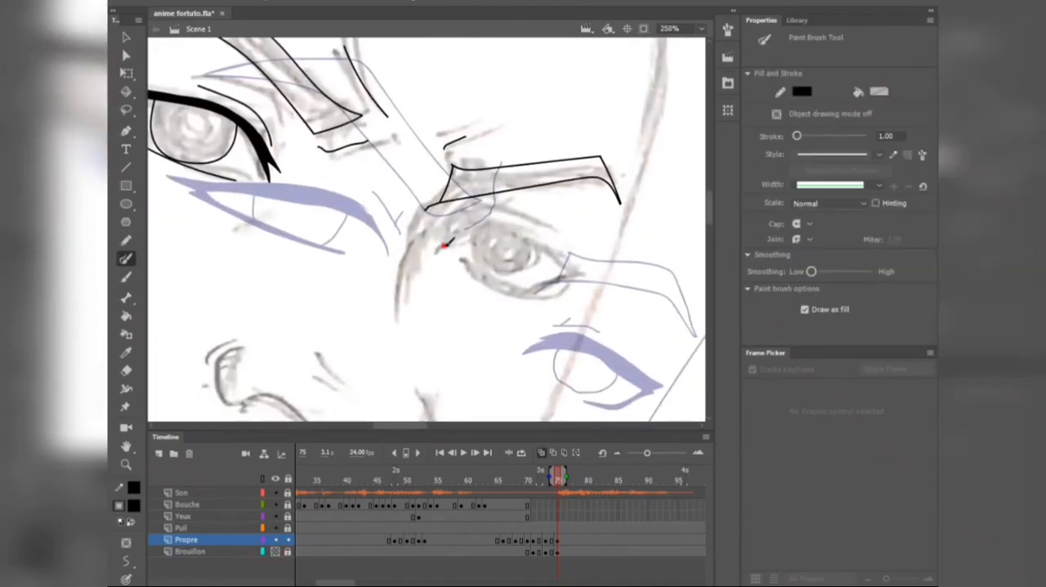
Step: Ink the far eye's lids and iris with the Paint Brush and fill its upper lid black
{"action": "scroll", "coordinate": [587, 272], "scroll_direction": "up", "scroll_amount": 3}
{"action": "mouse_move", "coordinate": [338, 238]}
{"action": "left_mouse_down"}
{"action": "mouse_move", "coordinate": [393, 195]}
{"action": "mouse_move", "coordinate": [497, 193]}
{"action": "left_mouse_up"}
{"action": "left_click_drag", "start_coordinate": [390, 276], "coordinate": [520, 308]}
{"action": "scroll", "coordinate": [449, 257], "scroll_direction": "up", "scroll_amount": 2}
{"action": "mouse_move", "coordinate": [385, 214]}
{"action": "left_mouse_down"}
{"action": "mouse_move", "coordinate": [393, 284]}
{"action": "mouse_move", "coordinate": [545, 237]}
{"action": "left_mouse_up"}
{"action": "scroll", "coordinate": [536, 327], "scroll_direction": "down", "scroll_amount": 5}
{"action": "key", "text": "k"}
{"action": "left_click", "coordinate": [493, 301]}
Step: Lasso the stray part of the far eye's filled upper lid to clean up its shape
{"action": "scroll", "coordinate": [491, 302], "scroll_direction": "up", "scroll_amount": 4}
{"action": "key", "text": "l"}
{"action": "left_click_drag", "start_coordinate": [480, 281], "coordinate": [435, 307]}
{"action": "scroll", "coordinate": [468, 312], "scroll_direction": "up", "scroll_amount": 2}
{"action": "scroll", "coordinate": [461, 256], "scroll_direction": "down", "scroll_amount": 6}
Step: Ink the nostrils and underside of the nose, and the small crease at the mouth corner
{"action": "key", "text": "b"}
{"action": "scroll", "coordinate": [437, 268], "scroll_direction": "up", "scroll_amount": 1}
{"action": "scroll", "coordinate": [362, 343], "scroll_direction": "up", "scroll_amount": 2}
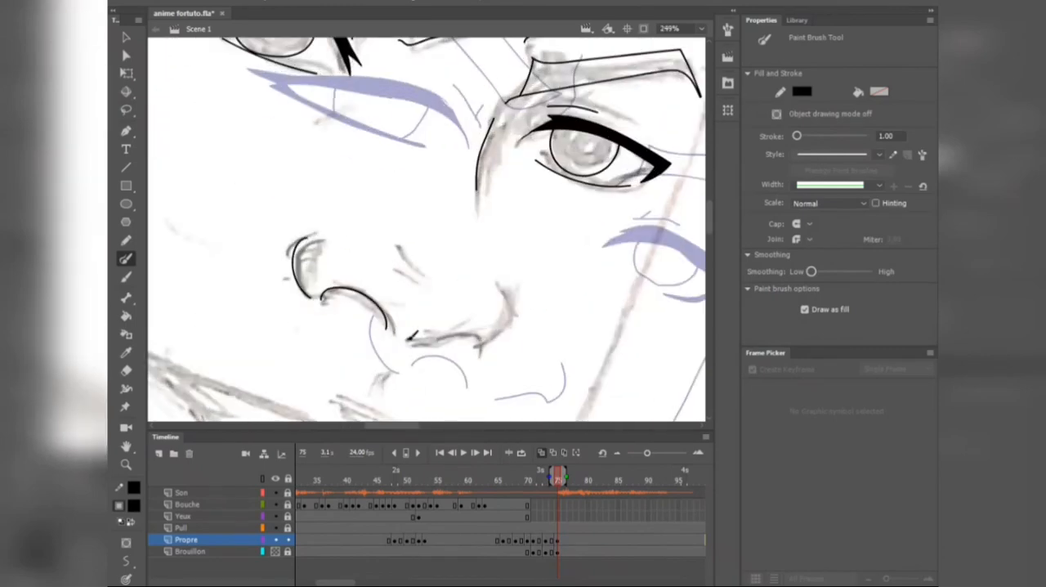
{"action": "scroll", "coordinate": [278, 194], "scroll_direction": "down", "scroll_amount": 2}
{"action": "left_click_drag", "start_coordinate": [330, 259], "coordinate": [434, 309]}
{"action": "scroll", "coordinate": [431, 307], "scroll_direction": "down", "scroll_amount": 4}
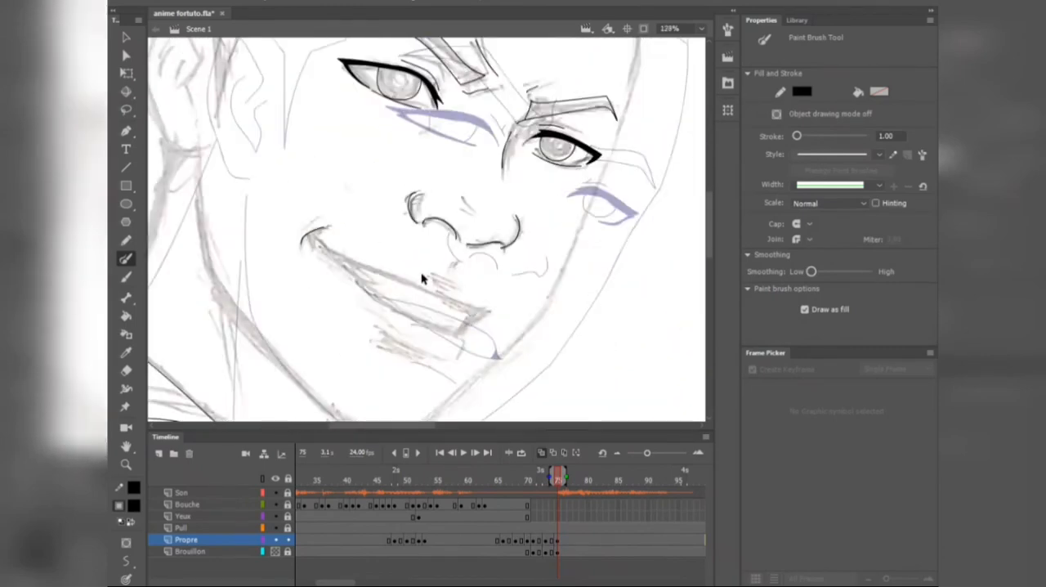
Step: Ink the ear's outer contour and its inner folds over the sketch
{"action": "mouse_move", "coordinate": [571, 167]}
{"action": "left_mouse_down"}
{"action": "mouse_move", "coordinate": [547, 208]}
{"action": "mouse_move", "coordinate": [654, 240]}
{"action": "left_mouse_up"}
{"action": "scroll", "coordinate": [375, 201], "scroll_direction": "up", "scroll_amount": 3}
{"action": "left_click_drag", "start_coordinate": [382, 190], "coordinate": [375, 201]}
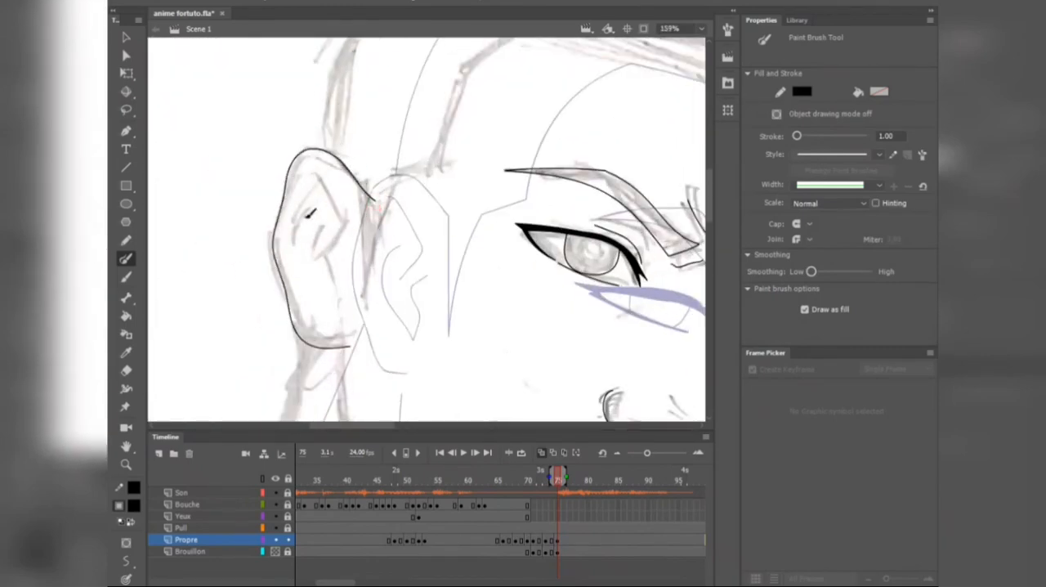
{"action": "left_click_drag", "start_coordinate": [304, 245], "coordinate": [322, 229]}
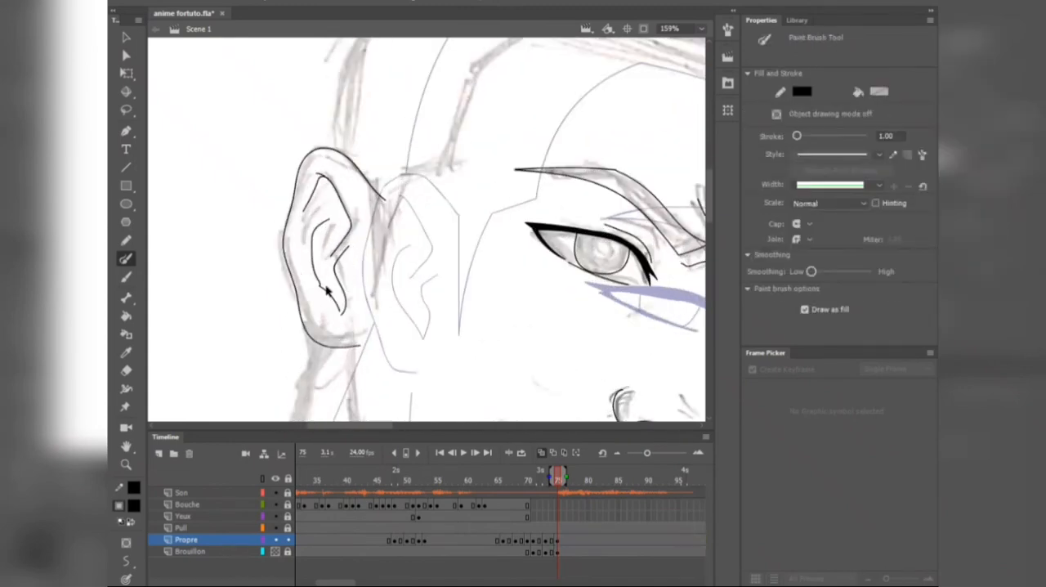
{"action": "left_click_drag", "start_coordinate": [338, 311], "coordinate": [322, 221]}
{"action": "scroll", "coordinate": [360, 248], "scroll_direction": "down", "scroll_amount": 3}
{"action": "scroll", "coordinate": [322, 205], "scroll_direction": "up", "scroll_amount": 1}
Step: Ink the jaw from the ear down to the chin and up along the far cheek
{"action": "mouse_move", "coordinate": [394, 324]}
{"action": "left_mouse_down"}
{"action": "mouse_move", "coordinate": [322, 205]}
{"action": "mouse_move", "coordinate": [311, 284]}
{"action": "left_mouse_up"}
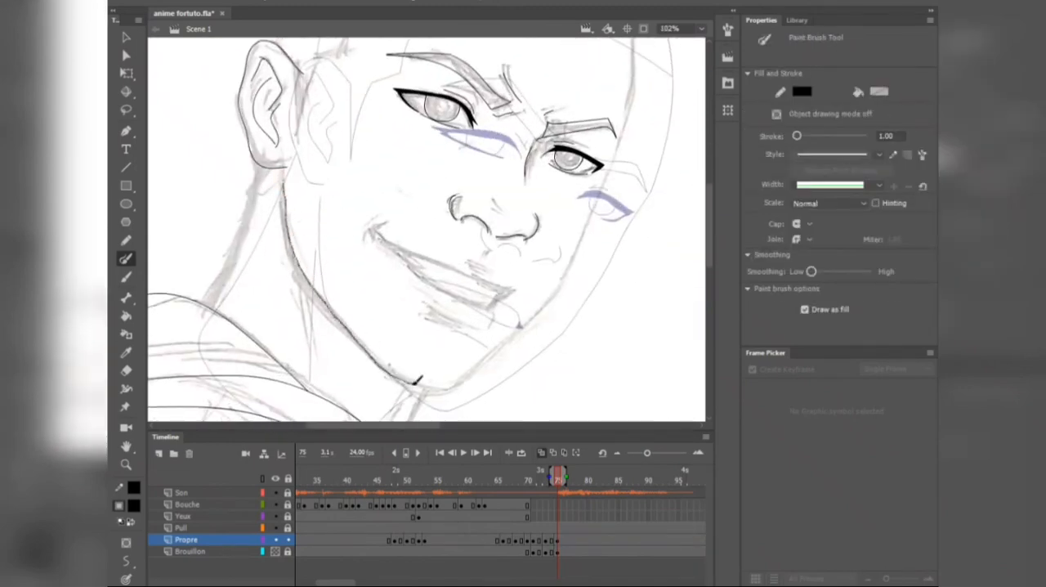
{"action": "left_click_drag", "start_coordinate": [609, 172], "coordinate": [633, 119]}
{"action": "scroll", "coordinate": [539, 250], "scroll_direction": "down", "scroll_amount": 1}
{"action": "scroll", "coordinate": [334, 343], "scroll_direction": "up", "scroll_amount": 2}
{"action": "mouse_move", "coordinate": [483, 165]}
{"action": "left_mouse_down"}
{"action": "mouse_move", "coordinate": [334, 343]}
{"action": "mouse_move", "coordinate": [356, 353]}
{"action": "left_mouse_up"}
{"action": "scroll", "coordinate": [426, 341], "scroll_direction": "down", "scroll_amount": 3}
Step: Outline the skull from the ear to the forehead with straight lines and bend them to match the sketch
{"action": "key", "text": "n"}
{"action": "scroll", "coordinate": [276, 284], "scroll_direction": "up", "scroll_amount": 1}
{"action": "left_click_drag", "start_coordinate": [251, 290], "coordinate": [351, 164]}
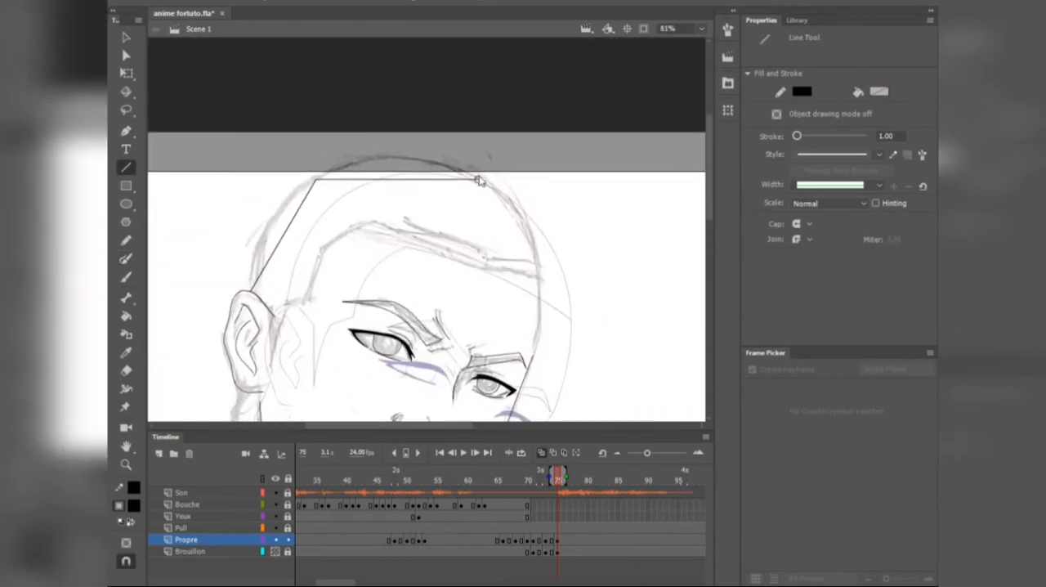
{"action": "left_click_drag", "start_coordinate": [532, 368], "coordinate": [532, 366]}
{"action": "key", "text": "v"}
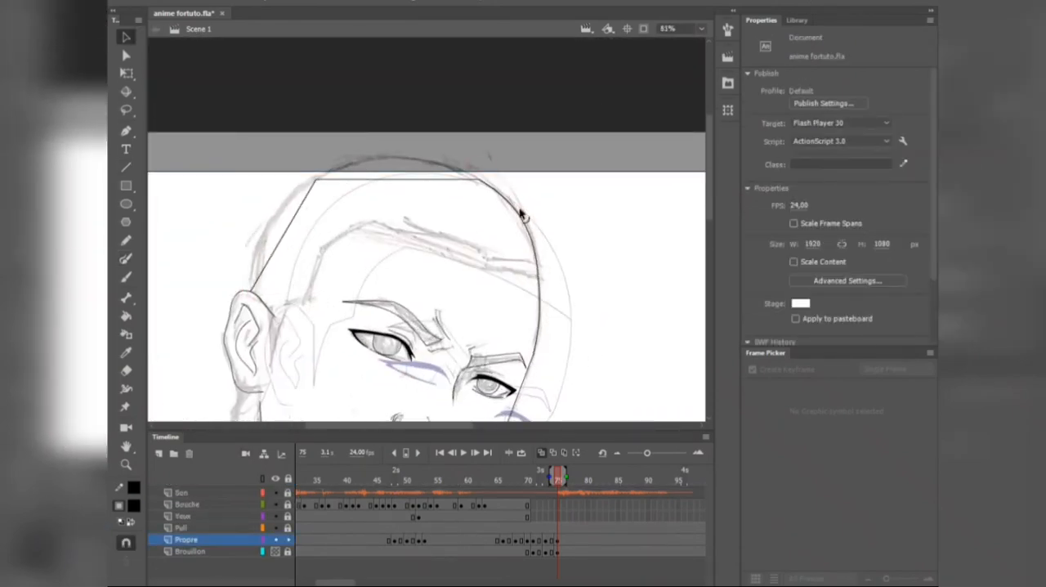
{"action": "scroll", "coordinate": [486, 219], "scroll_direction": "down", "scroll_amount": 2}
{"action": "scroll", "coordinate": [372, 241], "scroll_direction": "up", "scroll_amount": 2}
Step: Draw the hairline from the sideburn to the far temple with the Line tool and curve its segments to the sketch
{"action": "key", "text": "n"}
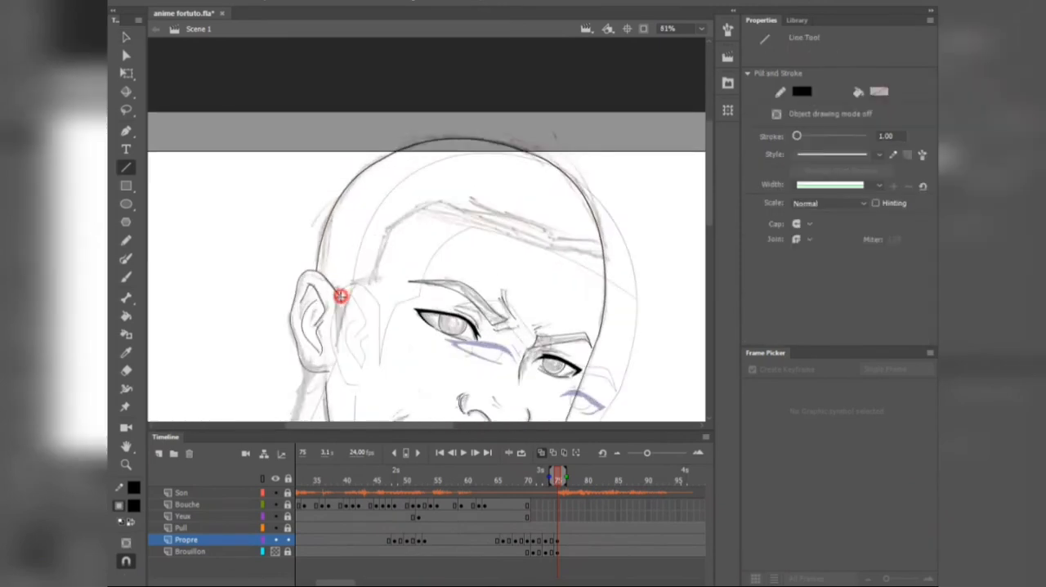
{"action": "left_click_drag", "start_coordinate": [604, 260], "coordinate": [604, 258]}
{"action": "key", "text": "v"}
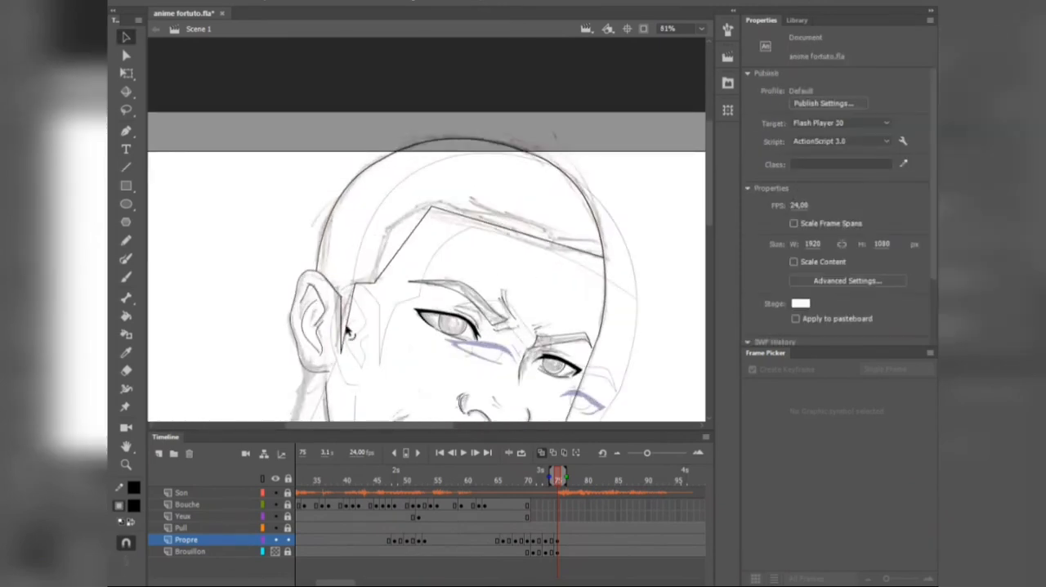
{"action": "left_click_drag", "start_coordinate": [531, 235], "coordinate": [533, 232]}
{"action": "scroll", "coordinate": [533, 245], "scroll_direction": "down", "scroll_amount": 2}
{"action": "scroll", "coordinate": [444, 310], "scroll_direction": "down", "scroll_amount": 2}
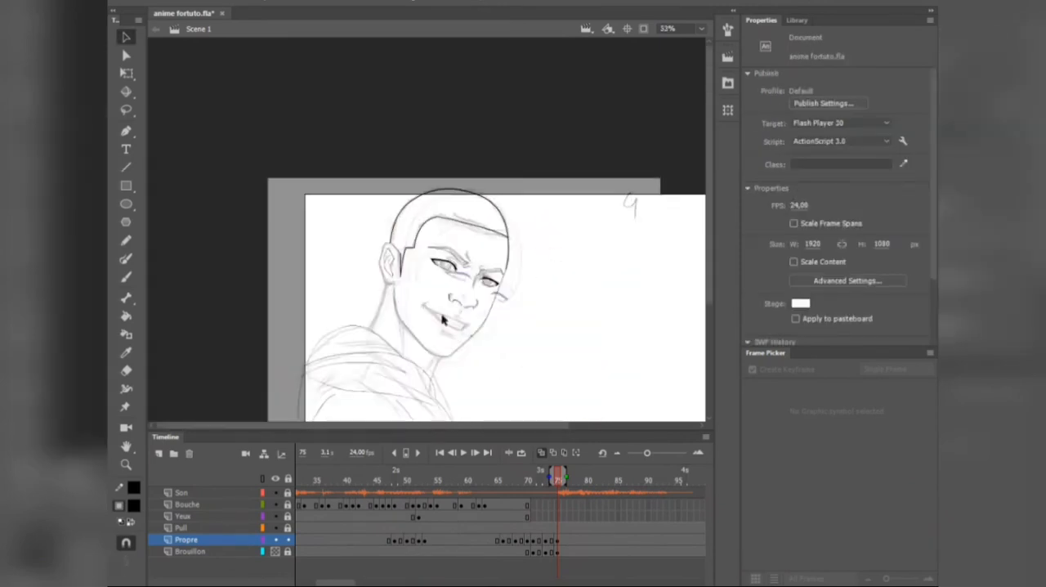
Step: Ink the neck lines below the ear and chin, and check the whole head with the Brouillon sketch toggled
{"action": "scroll", "coordinate": [425, 344], "scroll_direction": "up", "scroll_amount": 3}
{"action": "key", "text": "y"}
{"action": "scroll", "coordinate": [458, 313], "scroll_direction": "up", "scroll_amount": 6}
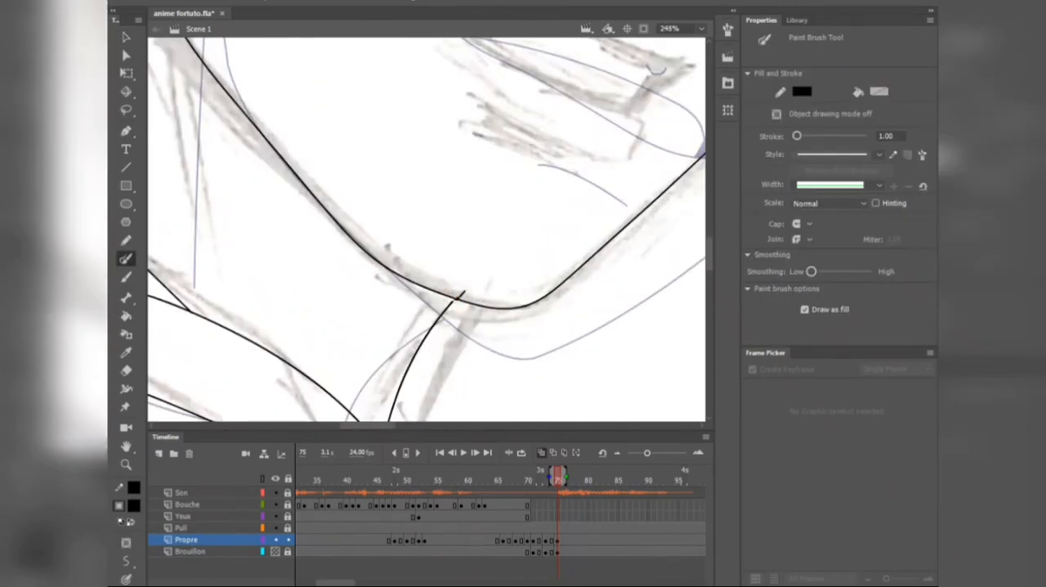
{"action": "scroll", "coordinate": [457, 292], "scroll_direction": "down", "scroll_amount": 6}
{"action": "scroll", "coordinate": [403, 313], "scroll_direction": "down", "scroll_amount": 1}
{"action": "scroll", "coordinate": [403, 314], "scroll_direction": "down", "scroll_amount": 1}
{"action": "left_click", "coordinate": [644, 29]}
{"action": "left_click", "coordinate": [275, 551]}
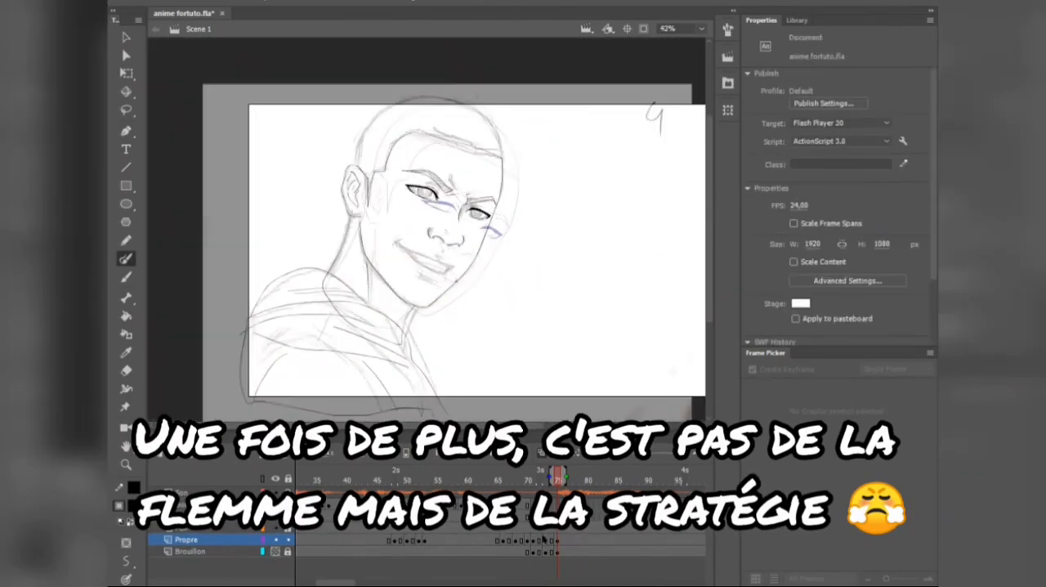
Step: Redraw the skull outline from the ear over the crown with the Line tool and bend it into a higher, rounder curve
{"action": "scroll", "coordinate": [425, 270], "scroll_direction": "up", "scroll_amount": 2}
{"action": "key", "text": "n"}
{"action": "left_click_drag", "start_coordinate": [308, 241], "coordinate": [381, 141]}
{"action": "mouse_move", "coordinate": [382, 141]}
{"action": "left_mouse_down"}
{"action": "mouse_move", "coordinate": [491, 160]}
{"action": "mouse_move", "coordinate": [446, 139]}
{"action": "left_mouse_up"}
{"action": "key", "text": "v"}
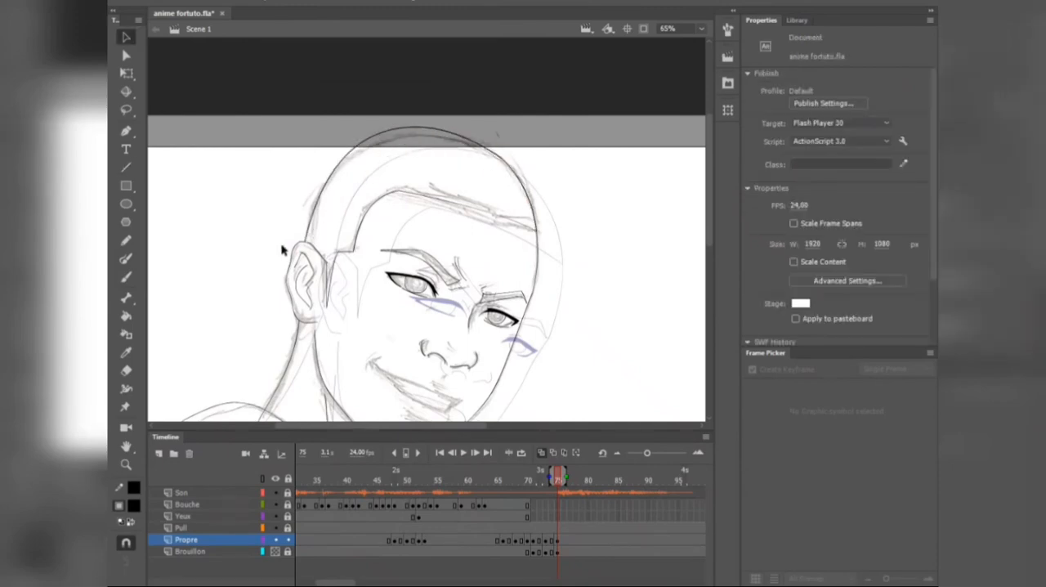
{"action": "scroll", "coordinate": [282, 249], "scroll_direction": "up", "scroll_amount": 5}
{"action": "scroll", "coordinate": [282, 250], "scroll_direction": "down", "scroll_amount": 6}
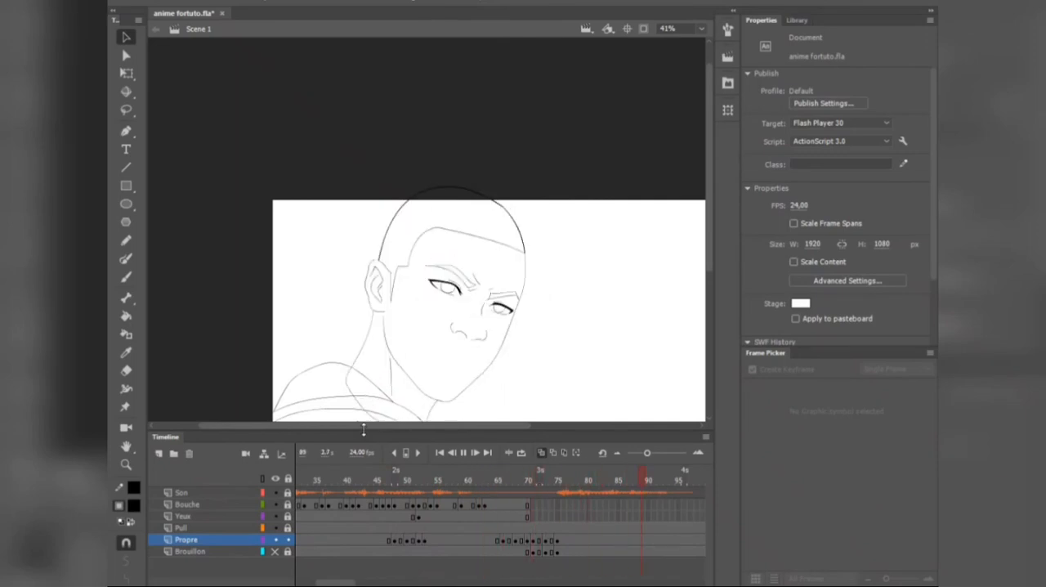
Step: Play back the head turn repeatedly from around the two-second mark with the Brouillon sketch hidden to check the motion
{"action": "left_click_drag", "start_coordinate": [362, 582], "coordinate": [325, 581]}
{"action": "left_click_drag", "start_coordinate": [646, 453], "coordinate": [638, 454]}
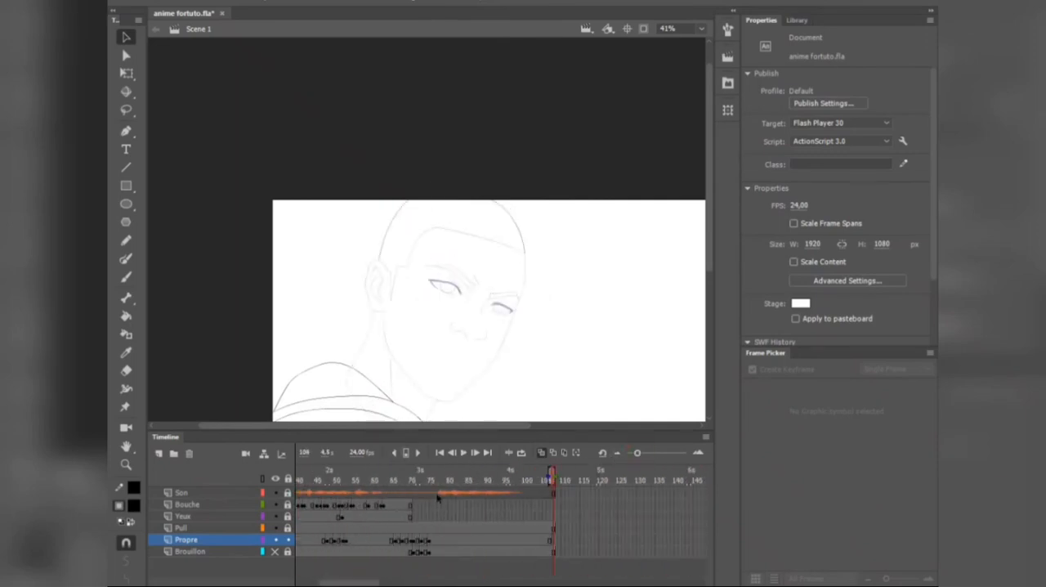
{"action": "left_click", "coordinate": [330, 482]}
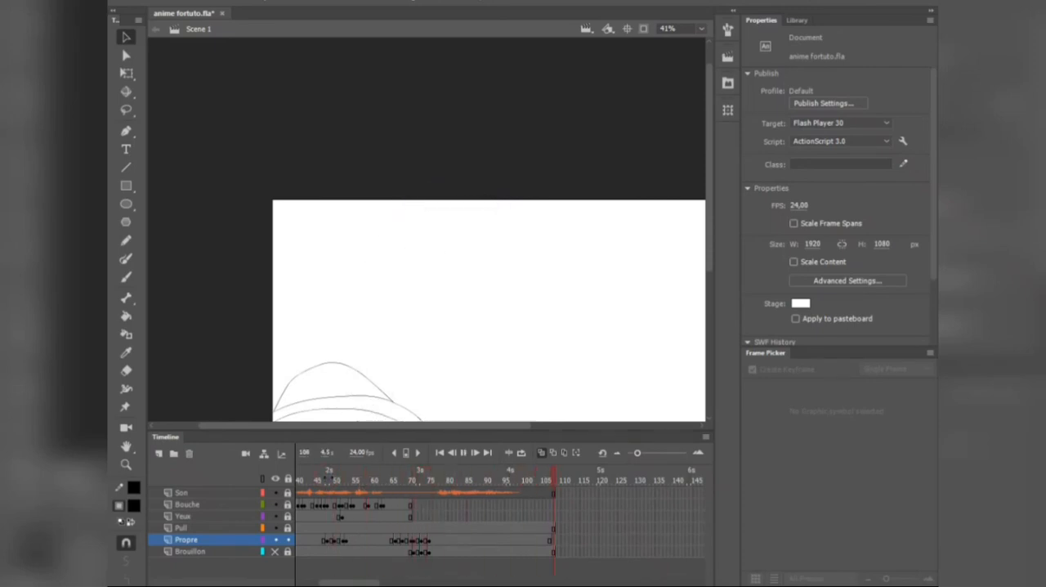
{"action": "left_click", "coordinate": [327, 478]}
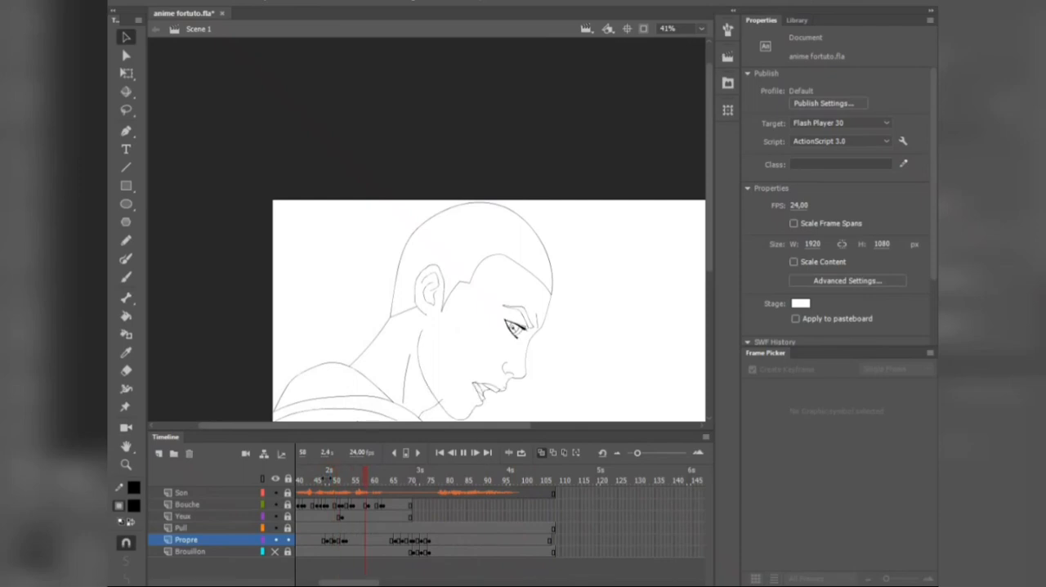
{"action": "left_click", "coordinate": [327, 476]}
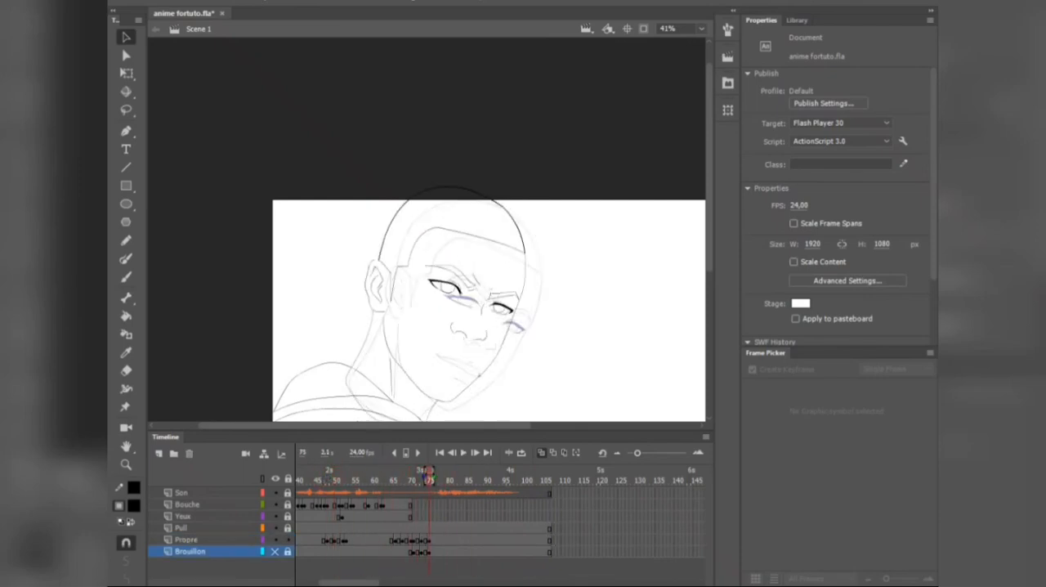
Step: Insert a keyframe at frame 75 on the Bouche layer for the new mouth drawing
{"action": "scroll", "coordinate": [453, 297], "scroll_direction": "up", "scroll_amount": 1}
{"action": "left_click", "coordinate": [125, 259]}
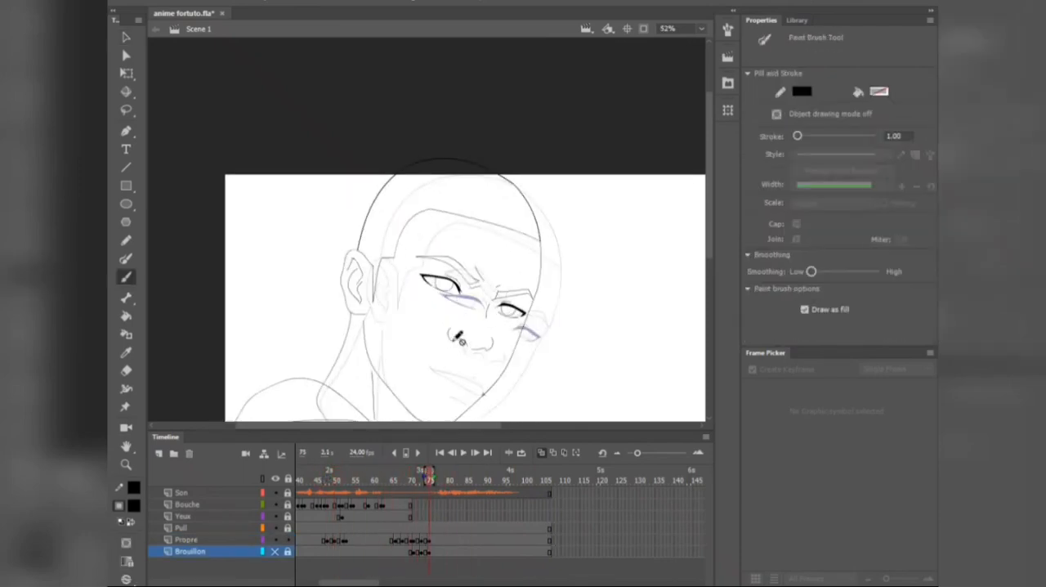
{"action": "left_click", "coordinate": [187, 504]}
{"action": "left_click", "coordinate": [429, 505]}
{"action": "left_click", "coordinate": [407, 454]}
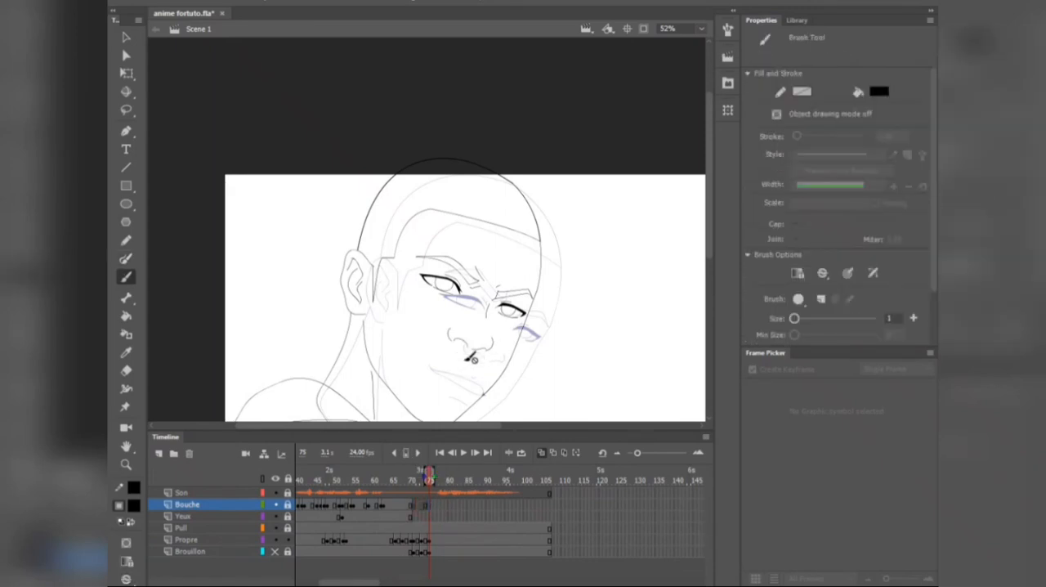
{"action": "scroll", "coordinate": [467, 415], "scroll_direction": "up", "scroll_amount": 2}
{"action": "left_click_drag", "start_coordinate": [365, 196], "coordinate": [341, 208]}
{"action": "scroll", "coordinate": [341, 208], "scroll_direction": "up", "scroll_amount": 2}
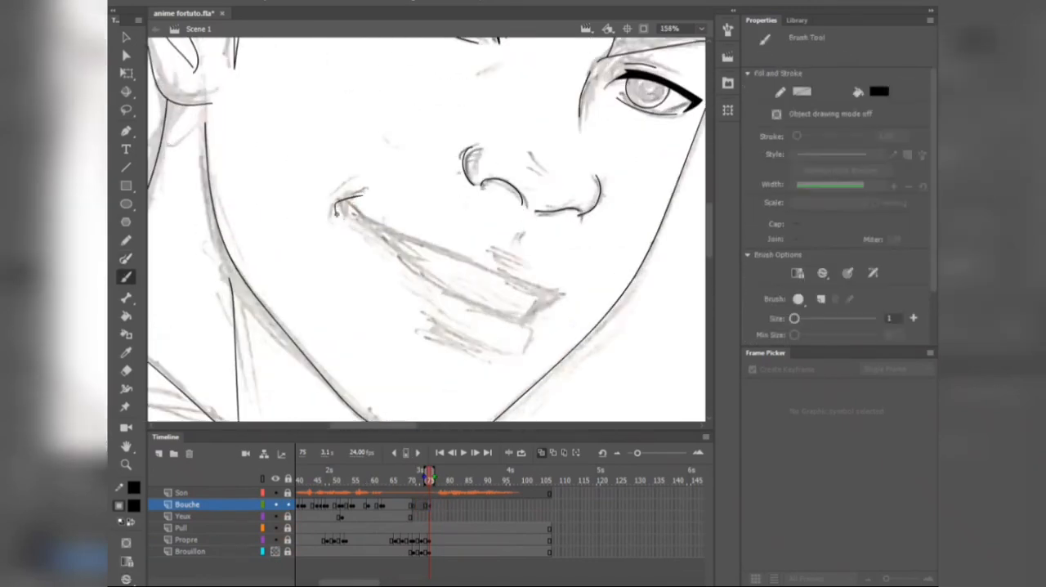
{"action": "key", "text": "ctrl+z"}
Step: Ink the smiling mouth with the Paint Brush over the sketch, including both lip lines, the far edge and the lower-lip shadow
{"action": "key", "text": "y"}
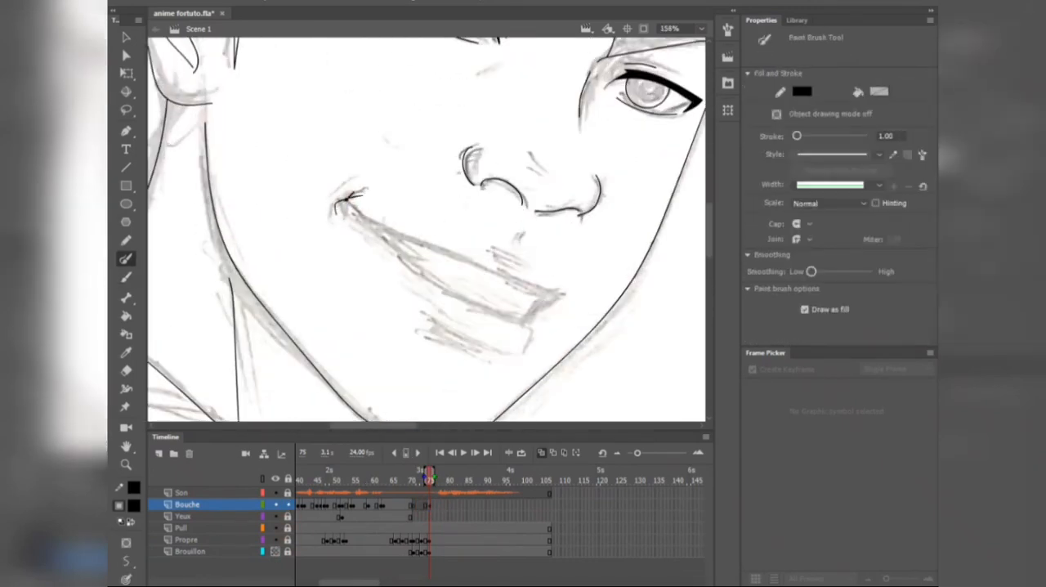
{"action": "scroll", "coordinate": [523, 297], "scroll_direction": "up", "scroll_amount": 2}
{"action": "mouse_move", "coordinate": [266, 114]}
{"action": "left_mouse_down"}
{"action": "mouse_move", "coordinate": [372, 201]}
{"action": "mouse_move", "coordinate": [500, 263]}
{"action": "left_mouse_up"}
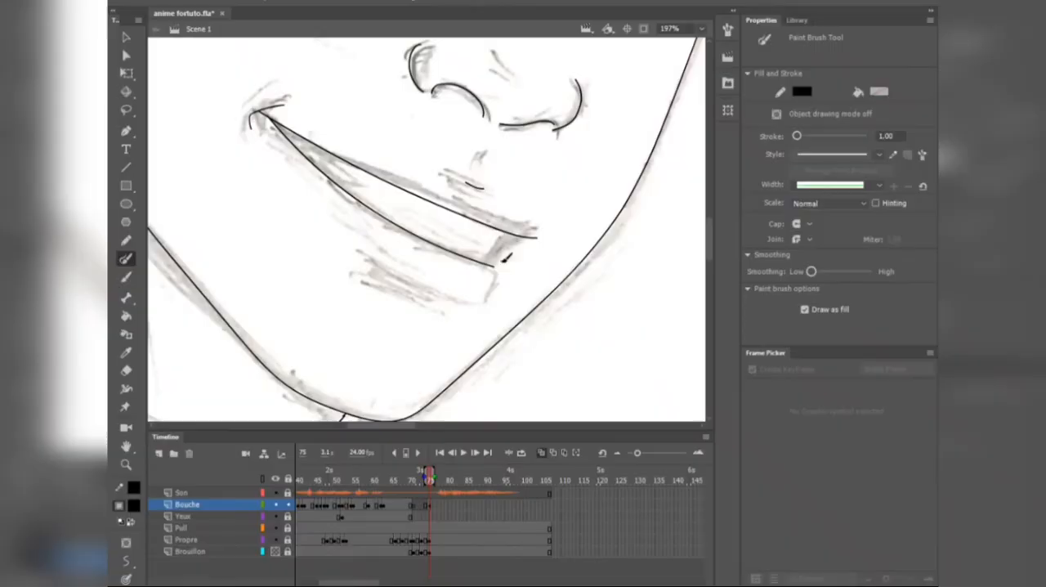
{"action": "scroll", "coordinate": [388, 280], "scroll_direction": "down", "scroll_amount": 3}
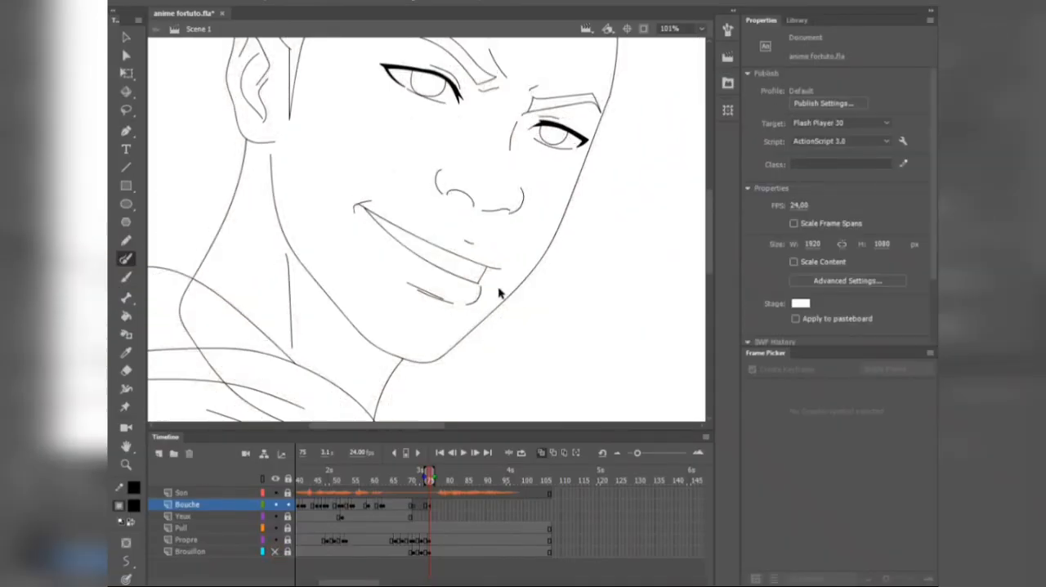
Step: Ink the short shadow line beneath the lower lip with the Paint Brush and check the mouth with the Brouillon sketch hidden
{"action": "scroll", "coordinate": [498, 292], "scroll_direction": "up", "scroll_amount": 4}
{"action": "left_click_drag", "start_coordinate": [454, 300], "coordinate": [452, 301]}
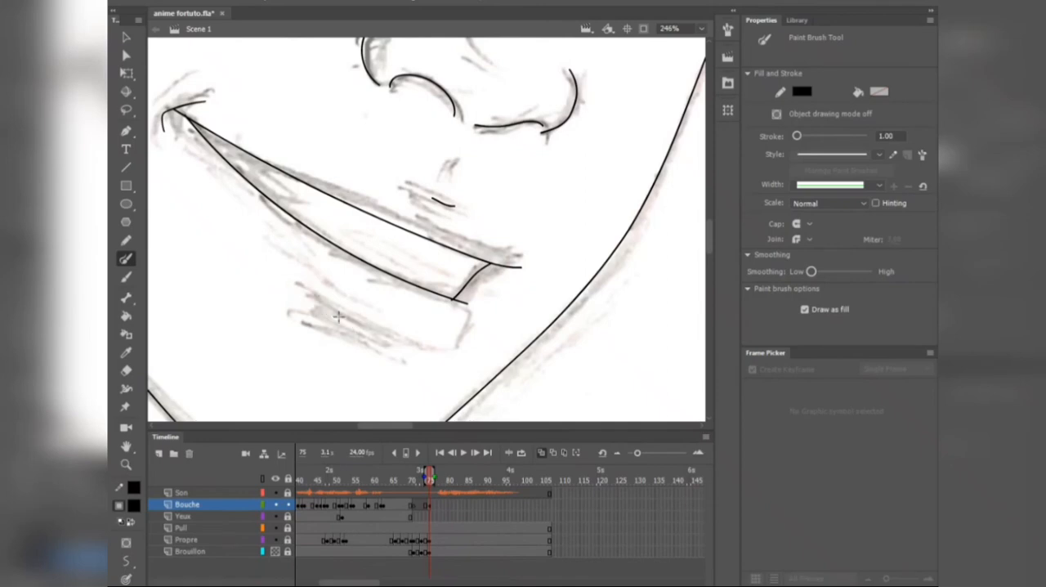
{"action": "left_click_drag", "start_coordinate": [291, 285], "coordinate": [385, 333]}
{"action": "key", "text": "v"}
{"action": "scroll", "coordinate": [373, 308], "scroll_direction": "down", "scroll_amount": 3}
{"action": "left_click", "coordinate": [276, 551]}
Step: Touch up the smiling mouth's lines, thicken the shadow under the lower lip, and show the Brouillon sketch again
{"action": "scroll", "coordinate": [434, 313], "scroll_direction": "down", "scroll_amount": 3}
{"action": "scroll", "coordinate": [408, 306], "scroll_direction": "up", "scroll_amount": 2}
{"action": "key", "text": "l"}
{"action": "left_click_drag", "start_coordinate": [392, 256], "coordinate": [386, 251]}
{"action": "key", "text": "v"}
{"action": "scroll", "coordinate": [399, 268], "scroll_direction": "up", "scroll_amount": 3}
{"action": "scroll", "coordinate": [471, 281], "scroll_direction": "down", "scroll_amount": 5}
{"action": "scroll", "coordinate": [441, 269], "scroll_direction": "up", "scroll_amount": 4}
{"action": "key", "text": "b"}
{"action": "left_click", "coordinate": [276, 552]}
Step: Convert the mouth drawing at frame 75 of the Bouche layer into a Graphic symbol named BOUCHE 2
{"action": "left_click", "coordinate": [495, 505]}
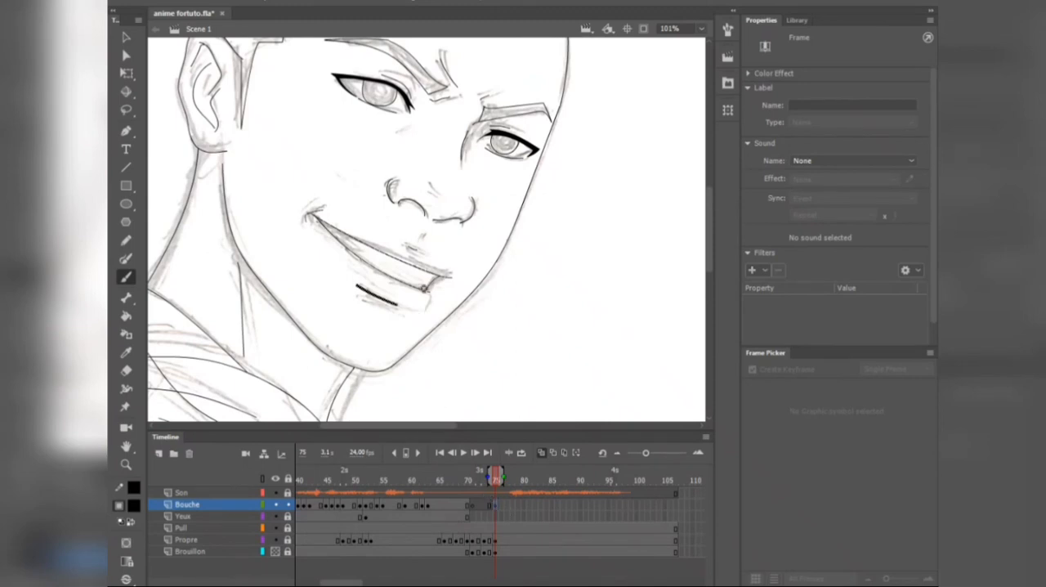
{"action": "right_click", "coordinate": [427, 295]}
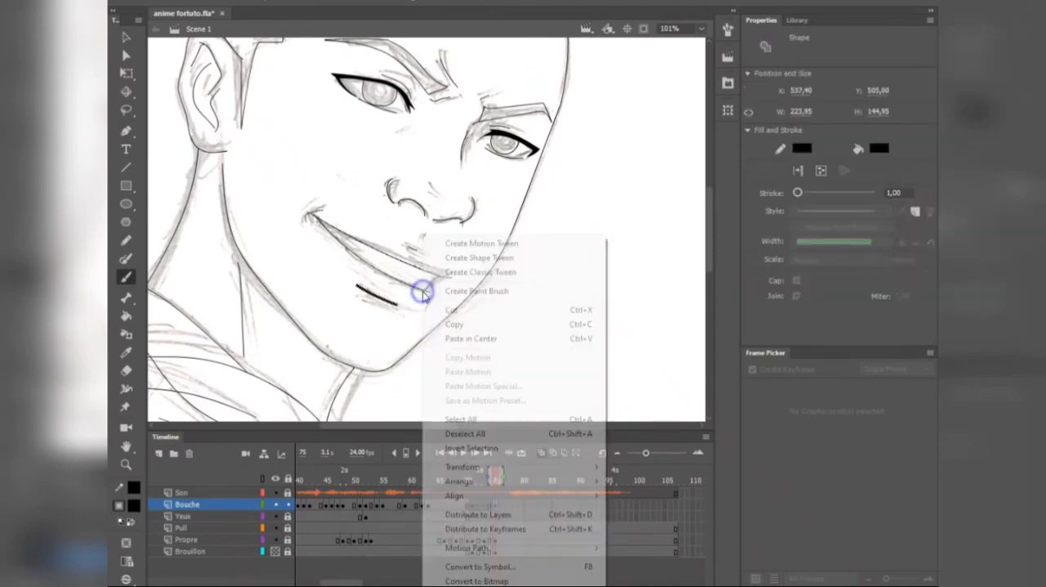
{"action": "left_click", "coordinate": [509, 560]}
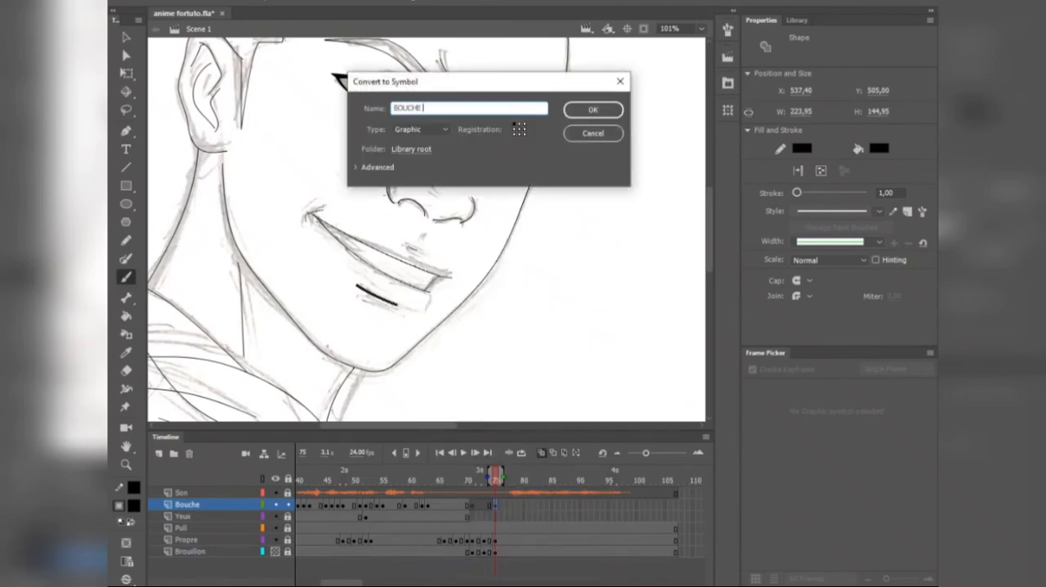
{"action": "left_click", "coordinate": [594, 109]}
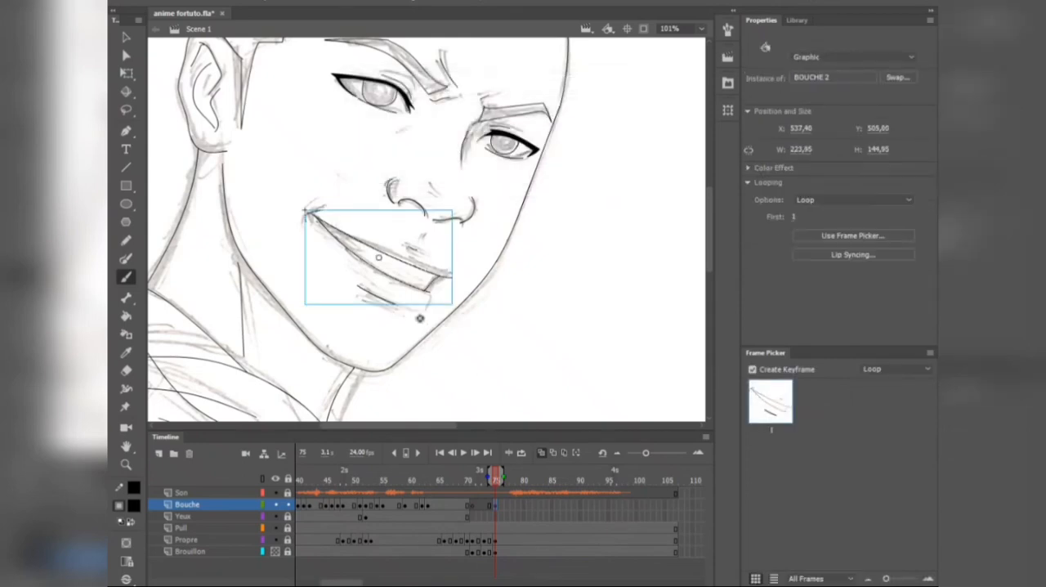
Step: Inside BOUCHE 2, add a blank keyframe at frame 2 and ink a closed smiling mouth with the Paint Brush
{"action": "double_click", "coordinate": [427, 288]}
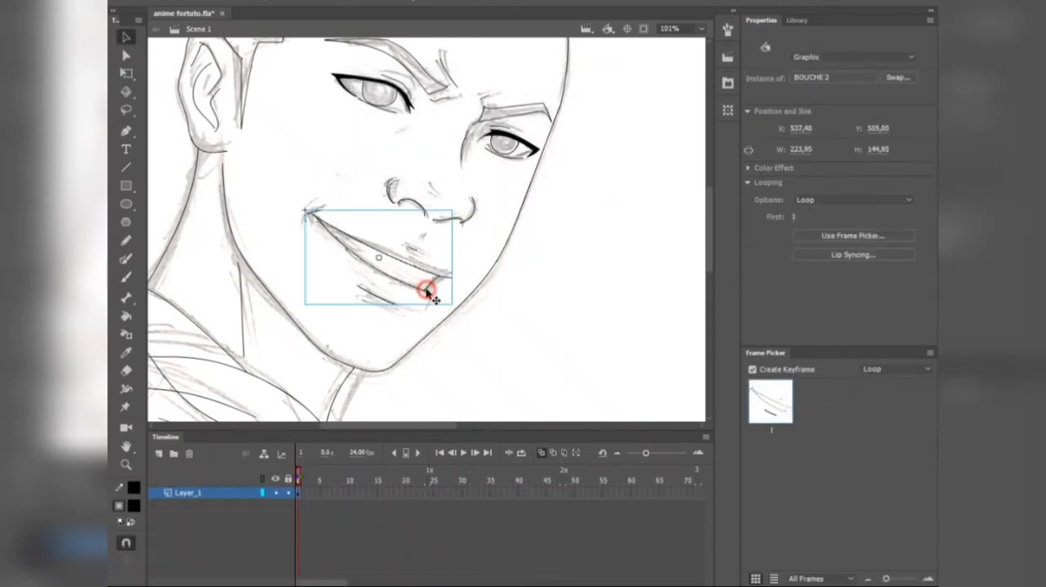
{"action": "scroll", "coordinate": [409, 273], "scroll_direction": "up", "scroll_amount": 2}
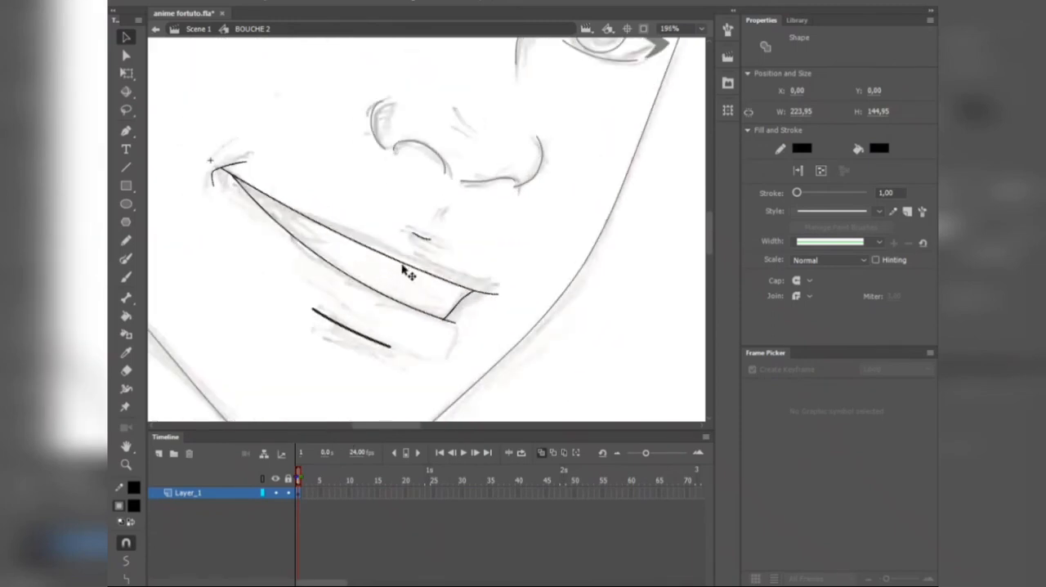
{"action": "key", "text": "b"}
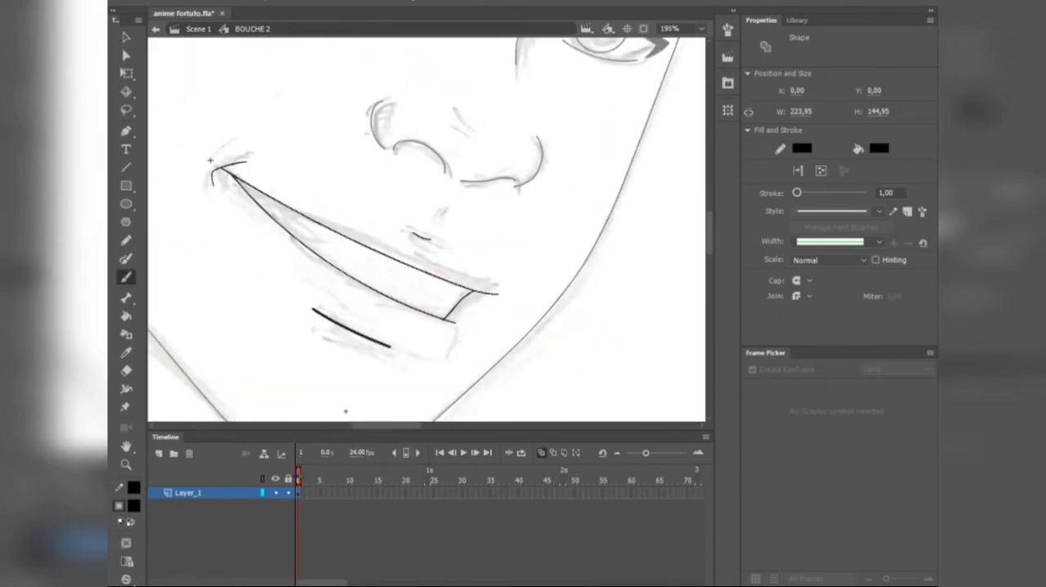
{"action": "key", "text": "F7"}
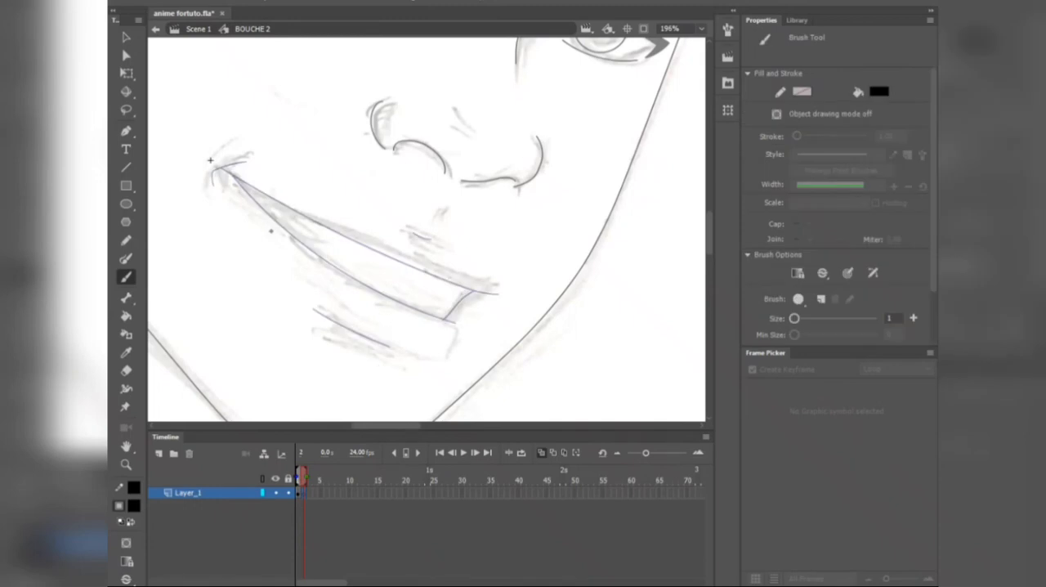
{"action": "key", "text": "y"}
{"action": "left_click_drag", "start_coordinate": [232, 167], "coordinate": [460, 299]}
{"action": "scroll", "coordinate": [424, 210], "scroll_direction": "down", "scroll_amount": 4}
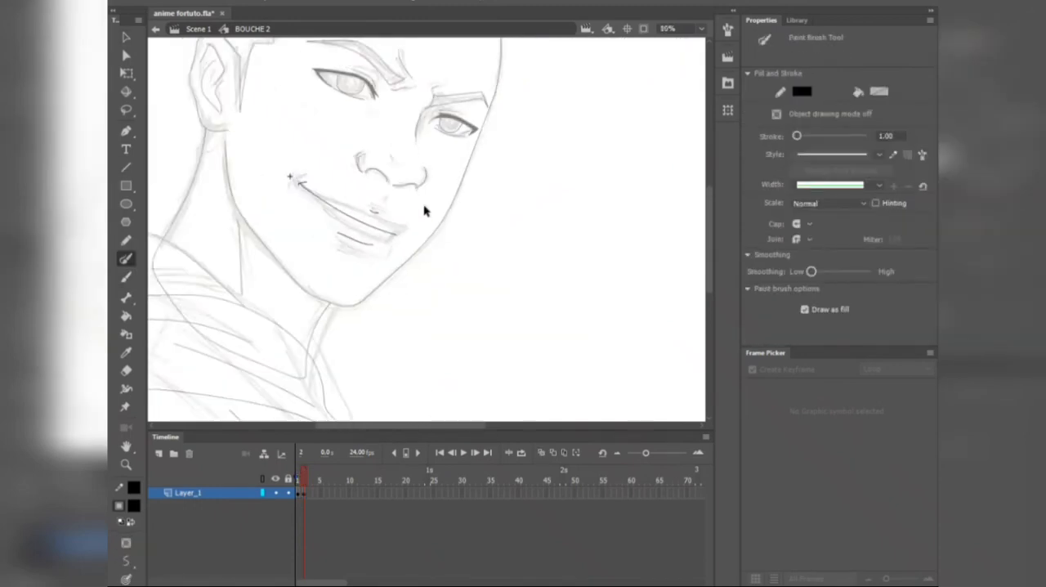
{"action": "scroll", "coordinate": [424, 211], "scroll_direction": "up", "scroll_amount": 4}
{"action": "scroll", "coordinate": [430, 245], "scroll_direction": "down", "scroll_amount": 4}
{"action": "scroll", "coordinate": [421, 245], "scroll_direction": "up", "scroll_amount": 4}
Step: Add a blank keyframe at frame 3 of BOUCHE 2 and ink a wide-open smiling mouth with teeth and tongue lines
{"action": "left_click", "coordinate": [300, 482]}
{"action": "key", "text": "F7"}
{"action": "mouse_move", "coordinate": [249, 198]}
{"action": "left_mouse_down"}
{"action": "mouse_move", "coordinate": [281, 170]}
{"action": "mouse_move", "coordinate": [528, 304]}
{"action": "left_mouse_up"}
{"action": "mouse_move", "coordinate": [255, 180]}
{"action": "left_mouse_down"}
{"action": "mouse_move", "coordinate": [480, 278]}
{"action": "mouse_move", "coordinate": [279, 222]}
{"action": "mouse_move", "coordinate": [467, 341]}
{"action": "left_mouse_up"}
{"action": "mouse_move", "coordinate": [514, 296]}
{"action": "left_mouse_down"}
{"action": "mouse_move", "coordinate": [422, 278]}
{"action": "mouse_move", "coordinate": [255, 178]}
{"action": "left_mouse_up"}
{"action": "left_click_drag", "start_coordinate": [274, 214], "coordinate": [419, 330]}
{"action": "scroll", "coordinate": [449, 356], "scroll_direction": "up", "scroll_amount": 1}
{"action": "scroll", "coordinate": [368, 91], "scroll_direction": "down", "scroll_amount": 1}
{"action": "key", "text": "v"}
Step: Delete the far corner lines of the open mouth on frame 3 and redraw its far edge with the Paint Brush
{"action": "left_click", "coordinate": [312, 482]}
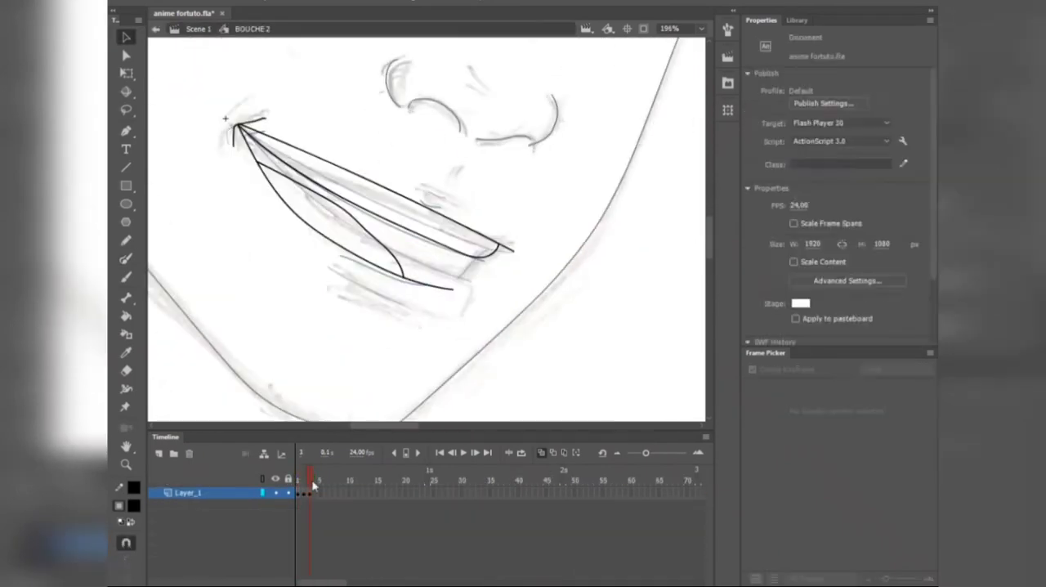
{"action": "scroll", "coordinate": [472, 254], "scroll_direction": "up", "scroll_amount": 4}
{"action": "left_click_drag", "start_coordinate": [549, 239], "coordinate": [451, 280]}
{"action": "key", "text": "Delete"}
{"action": "key", "text": "b"}
{"action": "scroll", "coordinate": [390, 294], "scroll_direction": "down", "scroll_amount": 6}
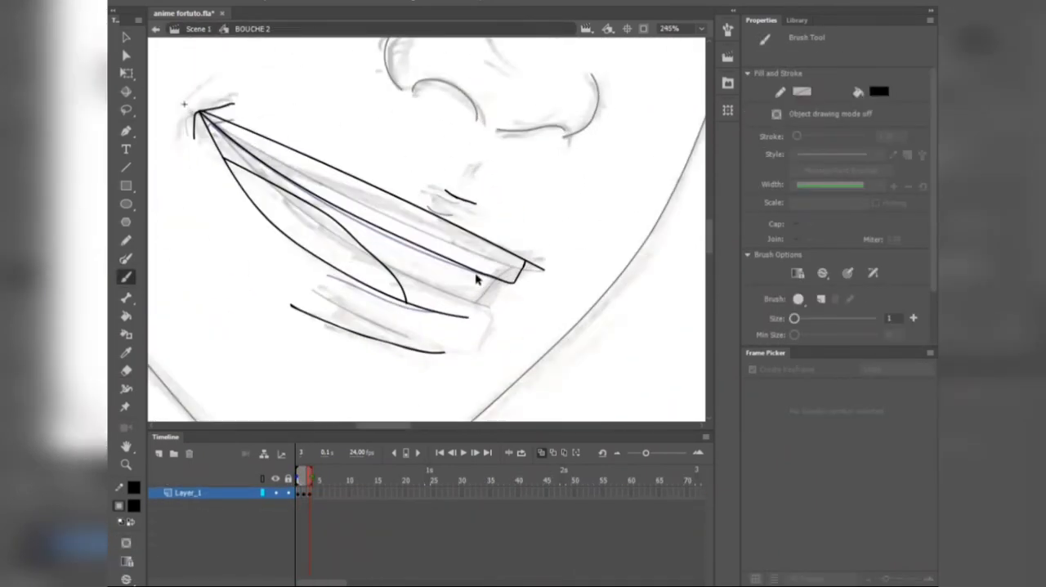
{"action": "key", "text": "y"}
{"action": "left_click_drag", "start_coordinate": [391, 307], "coordinate": [457, 331]}
{"action": "scroll", "coordinate": [495, 301], "scroll_direction": "up", "scroll_amount": 2}
{"action": "scroll", "coordinate": [497, 368], "scroll_direction": "down", "scroll_amount": 3}
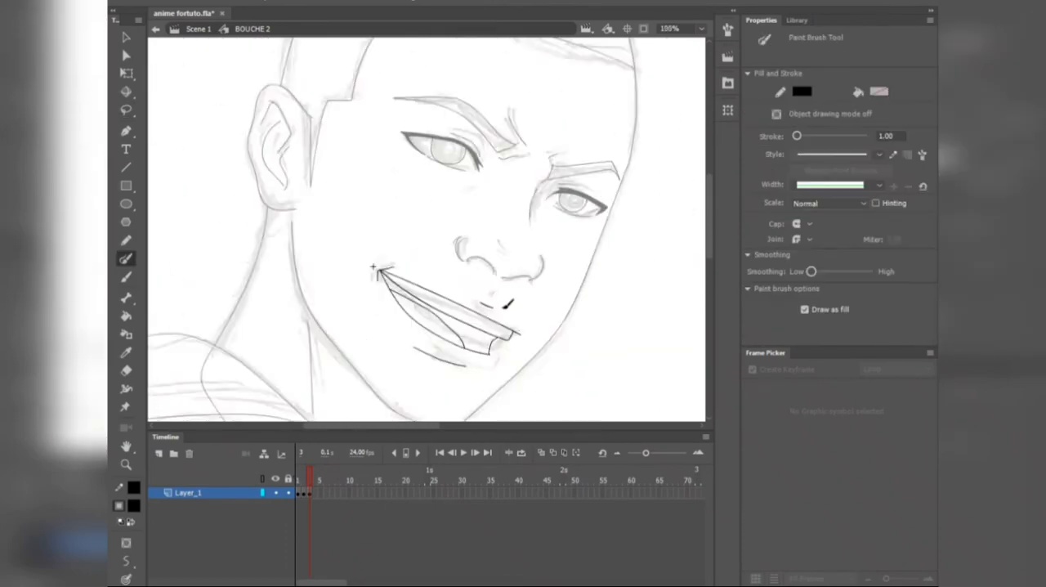
Step: Add a blank keyframe at frame 4 of BOUCHE 2 and ink a closed mouth line with a short lower-lip shadow
{"action": "scroll", "coordinate": [499, 339], "scroll_direction": "up", "scroll_amount": 3}
{"action": "key", "text": "F7"}
{"action": "left_click", "coordinate": [541, 453]}
{"action": "left_click_drag", "start_coordinate": [374, 352], "coordinate": [405, 362]}
{"action": "scroll", "coordinate": [541, 310], "scroll_direction": "down", "scroll_amount": 2}
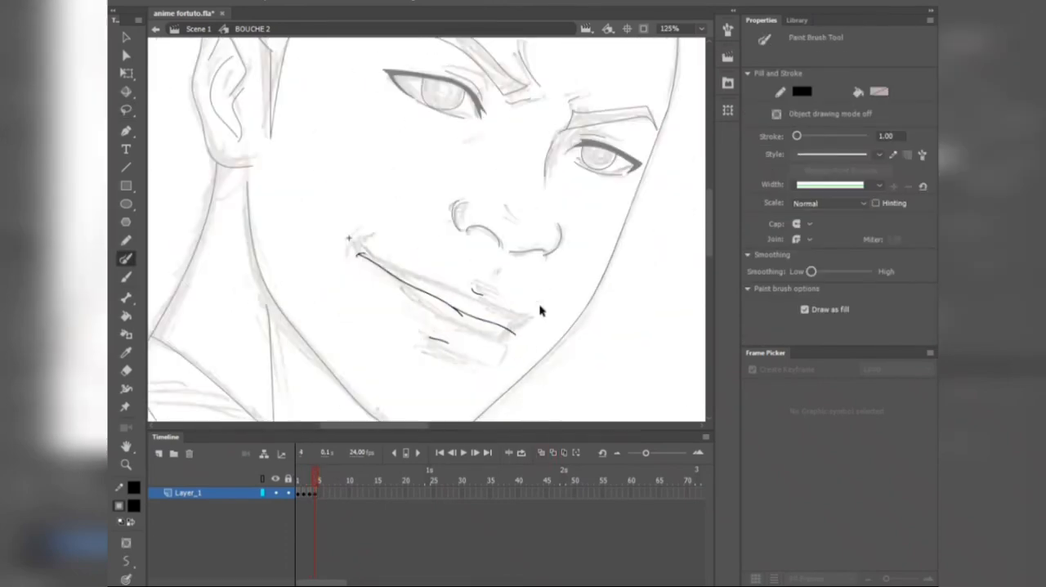
Step: Add a blank keyframe at frame 5 of BOUCHE 2 and ink a rounded, puckered open mouth with inner lines and lower-lip shadow
{"action": "scroll", "coordinate": [502, 278], "scroll_direction": "up", "scroll_amount": 2}
{"action": "key", "text": "F7"}
{"action": "scroll", "coordinate": [366, 290], "scroll_direction": "down", "scroll_amount": 2}
{"action": "mouse_move", "coordinate": [465, 378]}
{"action": "left_mouse_down"}
{"action": "mouse_move", "coordinate": [444, 298]}
{"action": "mouse_move", "coordinate": [498, 351]}
{"action": "left_mouse_up"}
{"action": "scroll", "coordinate": [364, 289], "scroll_direction": "up", "scroll_amount": 2}
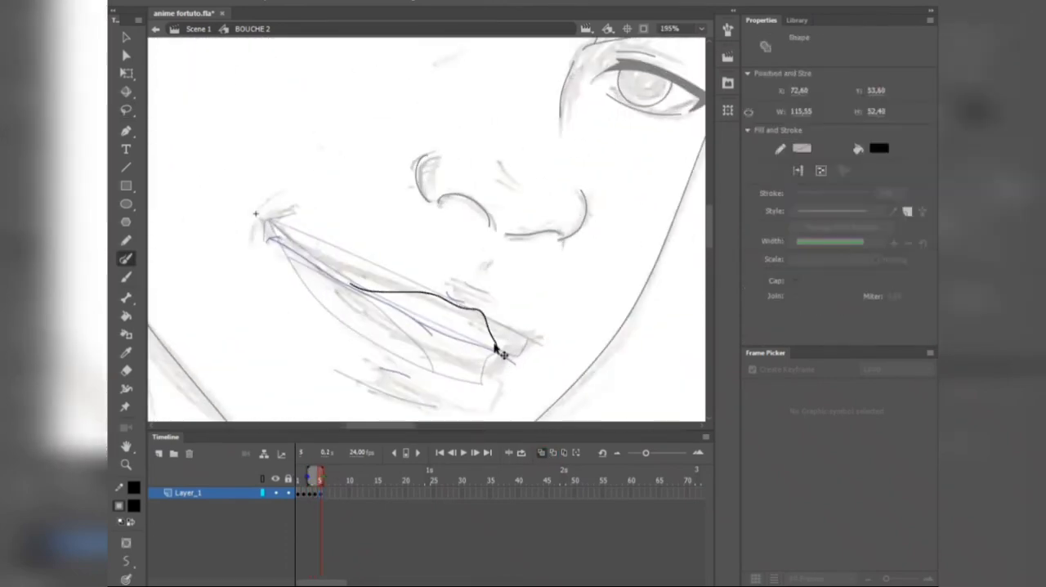
{"action": "key", "text": "b"}
{"action": "scroll", "coordinate": [491, 359], "scroll_direction": "up", "scroll_amount": 1}
{"action": "mouse_move", "coordinate": [336, 261]}
{"action": "left_mouse_down"}
{"action": "mouse_move", "coordinate": [500, 302]}
{"action": "mouse_move", "coordinate": [335, 262]}
{"action": "left_mouse_up"}
{"action": "left_click_drag", "start_coordinate": [351, 303], "coordinate": [458, 327]}
{"action": "scroll", "coordinate": [466, 224], "scroll_direction": "down", "scroll_amount": 2}
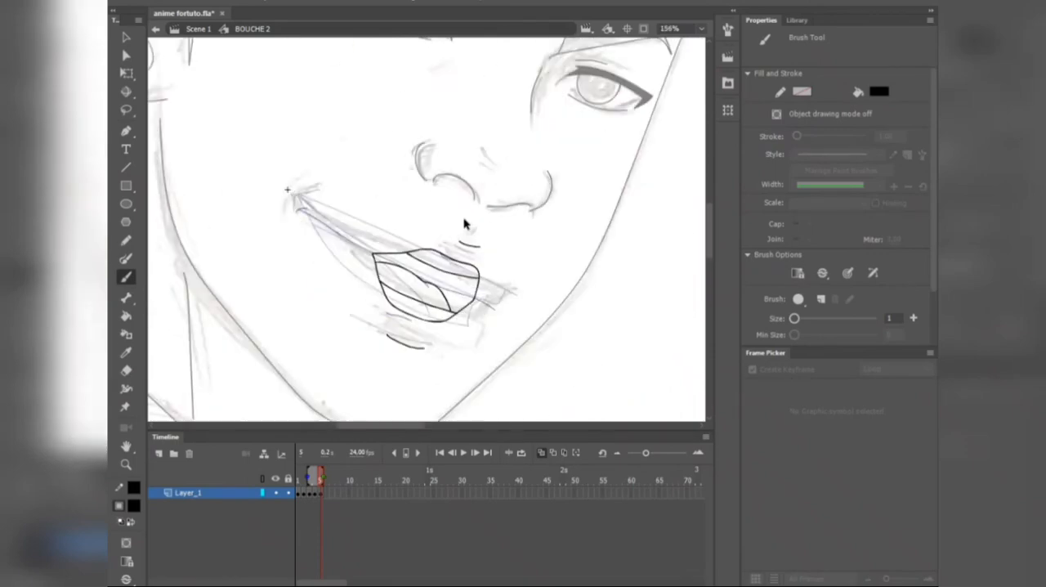
{"action": "scroll", "coordinate": [408, 204], "scroll_direction": "down", "scroll_amount": 1}
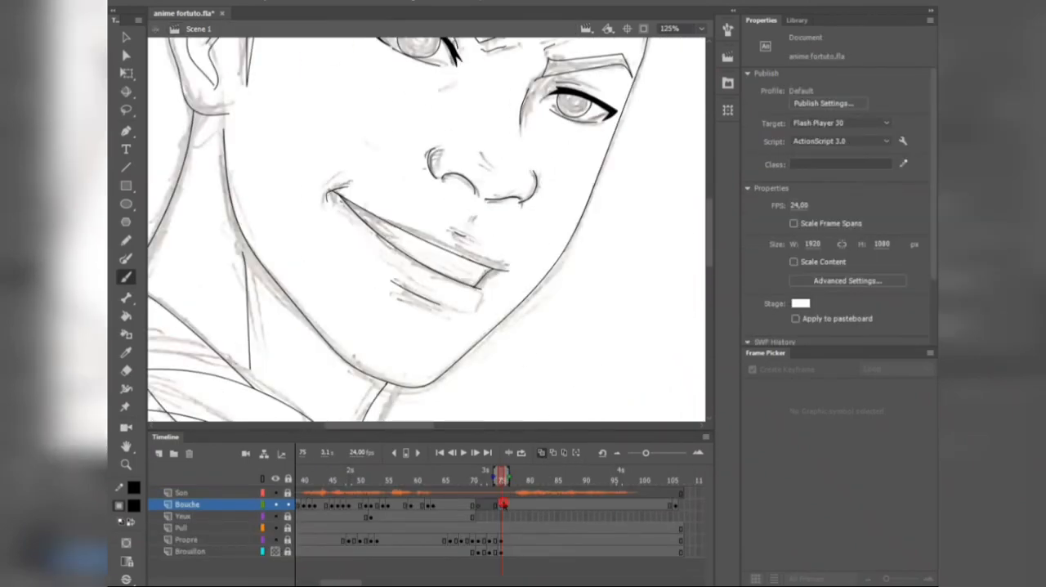
Step: In the main scene, set the BOUCHE 2 instance at frame 75 to Single Frame and choose mouth 2
{"action": "left_click", "coordinate": [502, 504]}
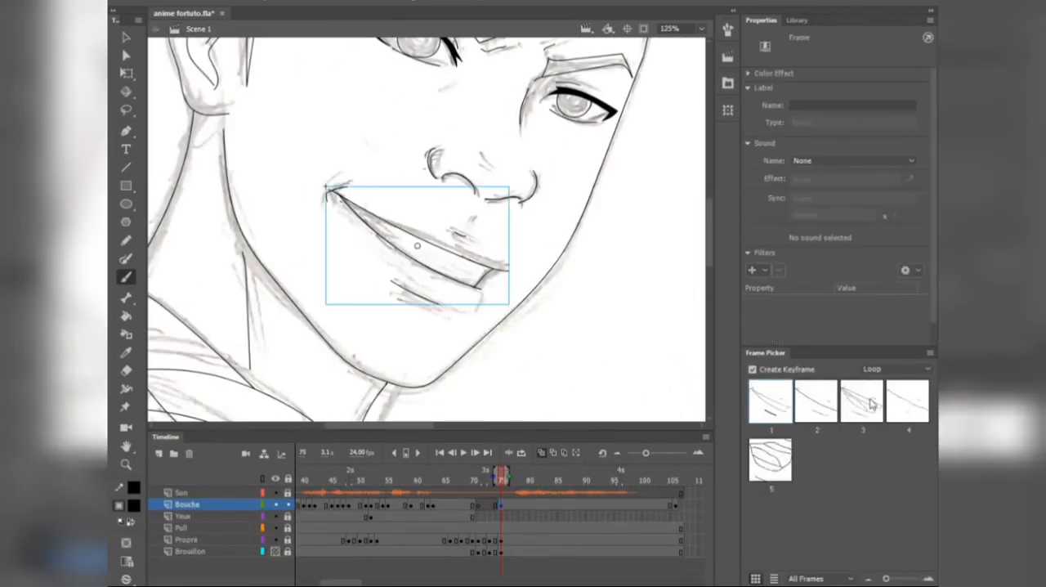
{"action": "left_click", "coordinate": [876, 369]}
{"action": "left_click", "coordinate": [891, 411]}
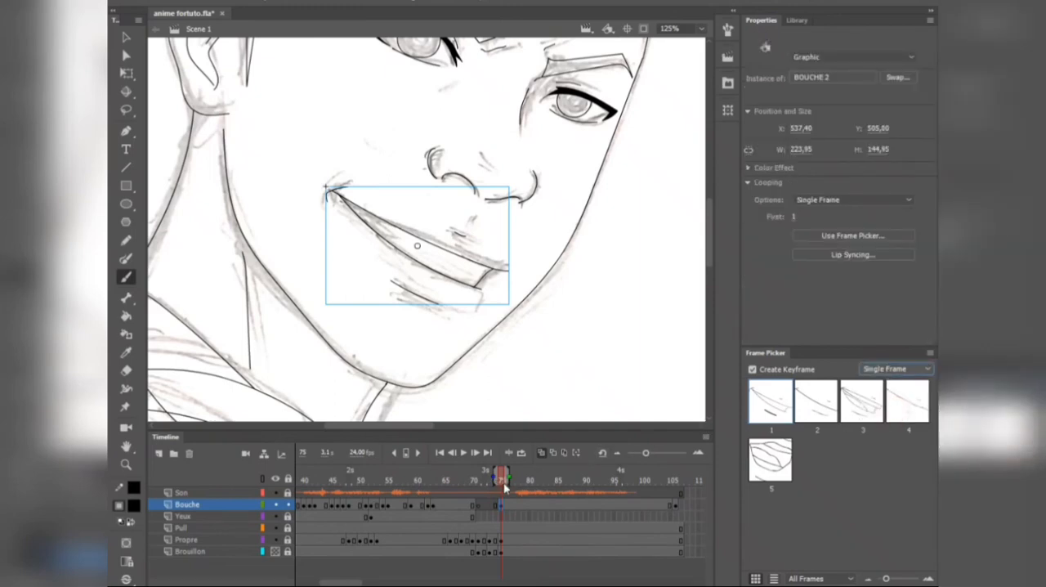
{"action": "left_click", "coordinate": [815, 406]}
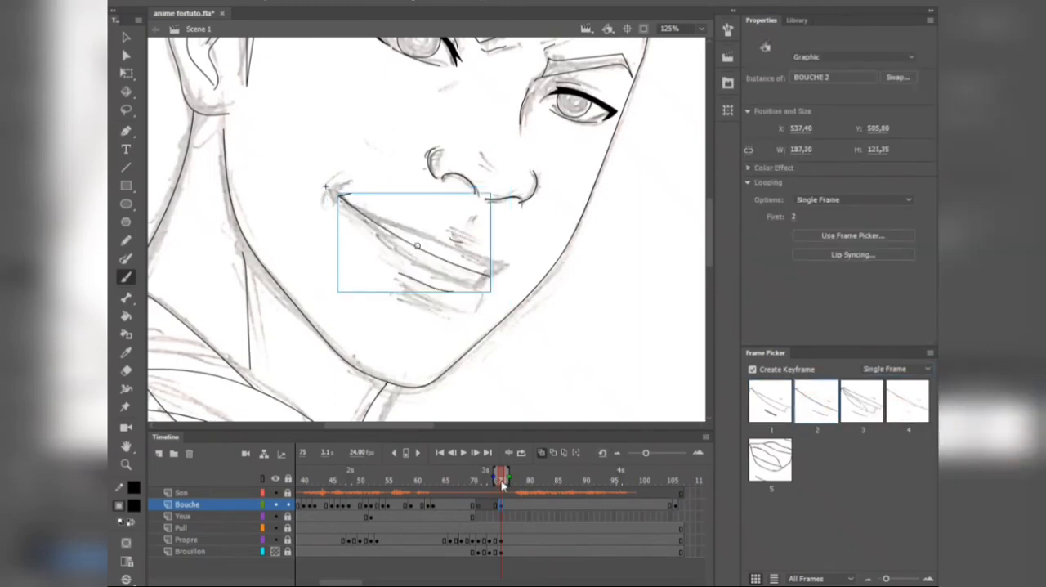
Step: Keyframe the Bouche lip sync with mouth 1 at frame 78 and mouth 3 at frame 80
{"action": "left_click_drag", "start_coordinate": [504, 483], "coordinate": [518, 488]}
{"action": "left_click", "coordinate": [517, 505]}
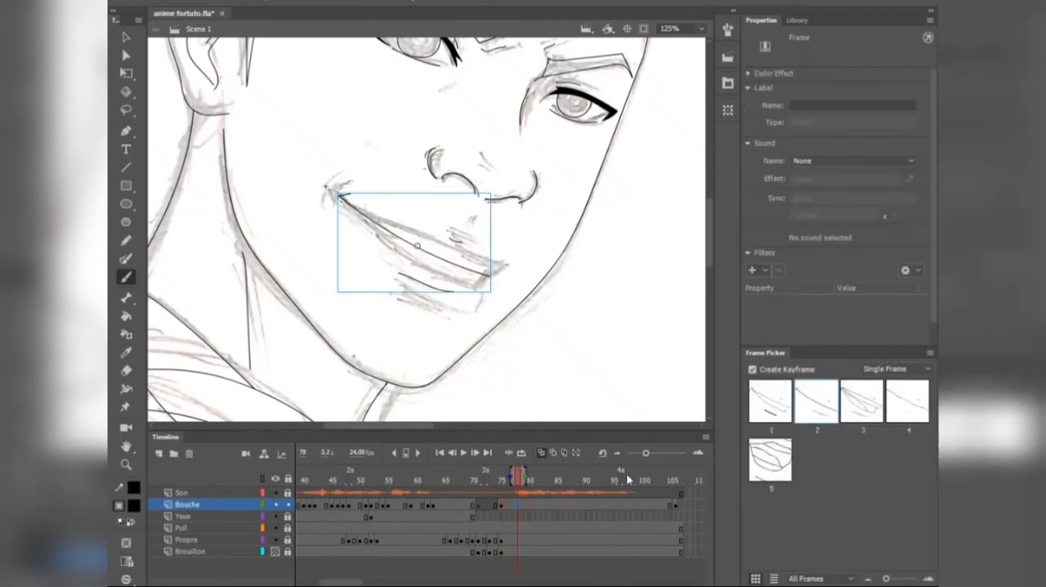
{"action": "left_click", "coordinate": [779, 411]}
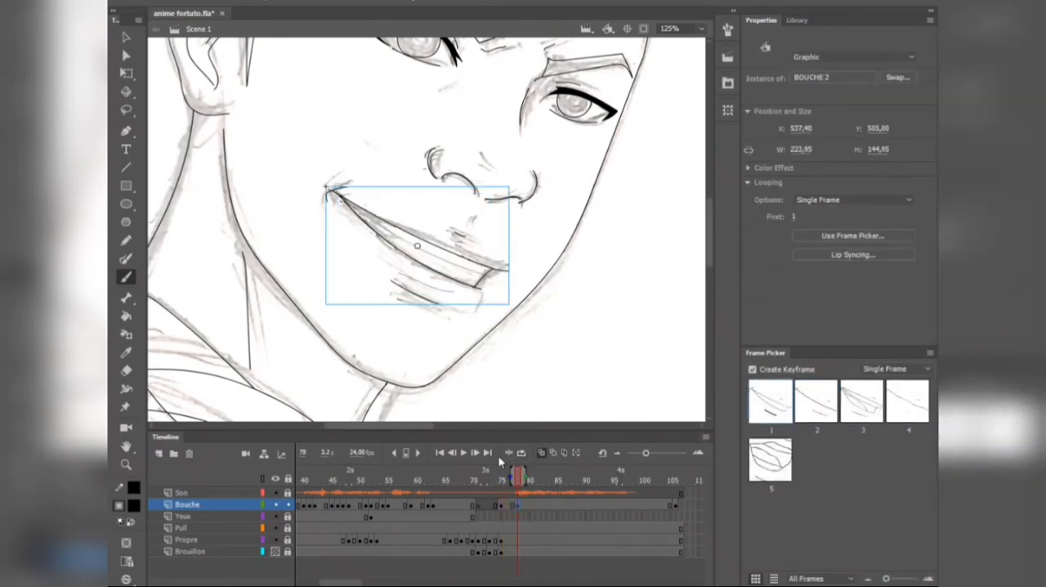
{"action": "left_click", "coordinate": [524, 484]}
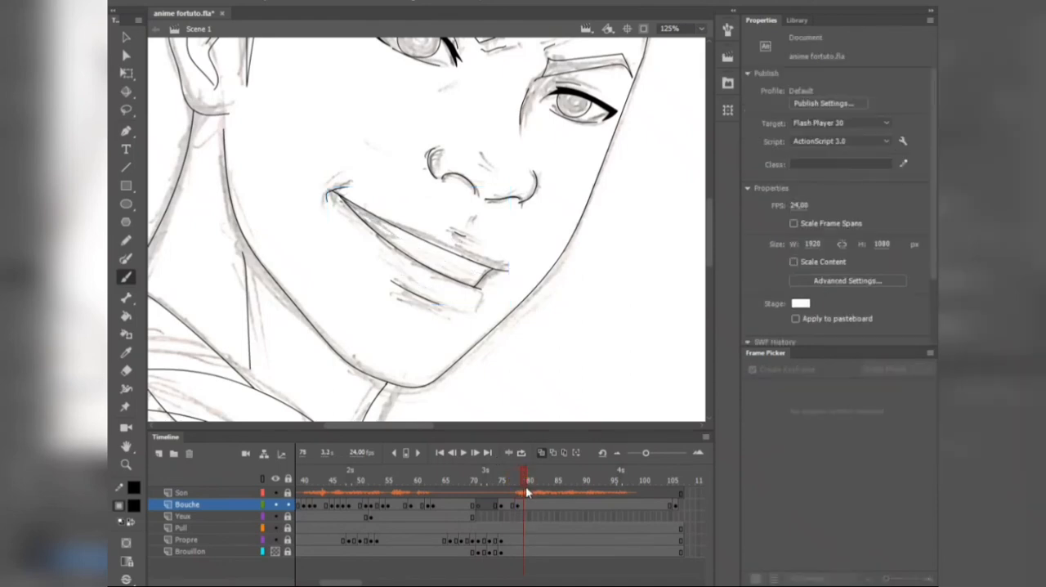
{"action": "left_click", "coordinate": [531, 504]}
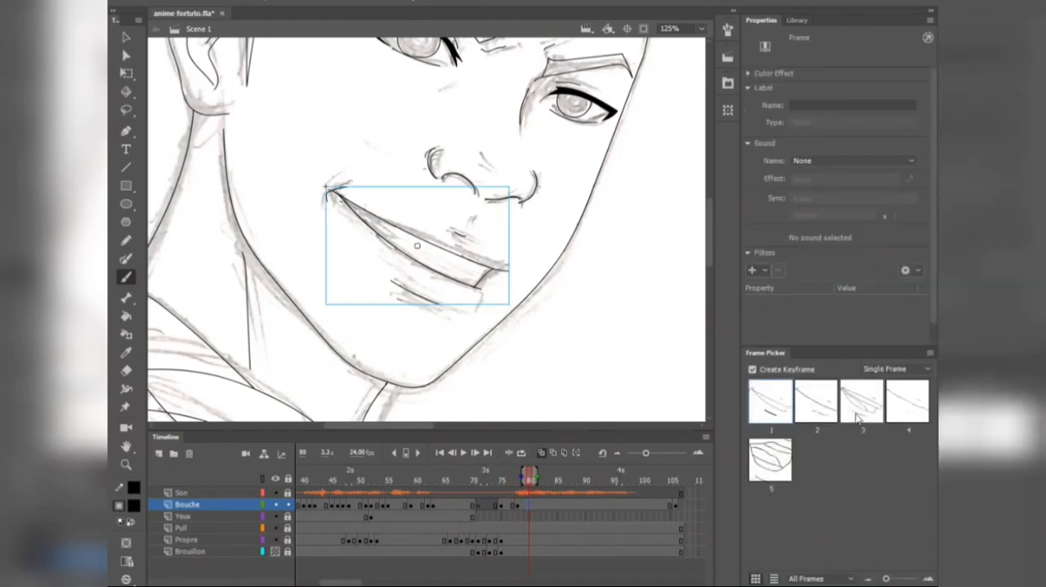
{"action": "left_click", "coordinate": [859, 409]}
Step: Keyframe the Bouche lip sync with mouth 4 at frame 82 and mouth 5 at frame 84
{"action": "left_click", "coordinate": [539, 482]}
{"action": "left_click", "coordinate": [540, 504]}
{"action": "left_click", "coordinate": [905, 405]}
{"action": "left_click", "coordinate": [551, 481]}
{"action": "left_click", "coordinate": [552, 504]}
{"action": "left_click", "coordinate": [771, 459]}
Step: Keyframe the Bouche lip sync with mouth 3 at frame 86 and mouth 1 at frame 87
{"action": "left_click", "coordinate": [563, 482]}
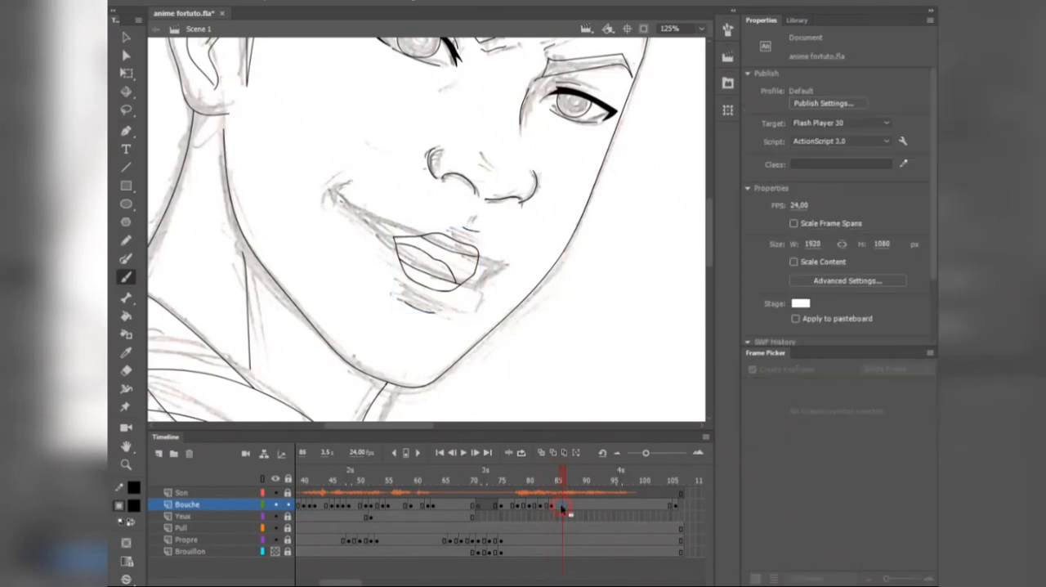
{"action": "left_click", "coordinate": [563, 505]}
{"action": "left_click", "coordinate": [860, 402]}
{"action": "left_click", "coordinate": [569, 482]}
{"action": "left_click", "coordinate": [569, 505]}
{"action": "left_click", "coordinate": [771, 405]}
Step: Continue the Bouche lip sync past frame 88 to the end of the sound, assigning mouth 4 and mouth 1
{"action": "left_click", "coordinate": [573, 482]}
{"action": "left_click", "coordinate": [573, 505]}
{"action": "left_click_drag", "start_coordinate": [574, 481], "coordinate": [609, 505]}
{"action": "left_click", "coordinate": [597, 504]}
{"action": "left_click", "coordinate": [905, 402]}
{"action": "left_click", "coordinate": [602, 481]}
{"action": "left_click", "coordinate": [599, 505]}
{"action": "left_click_drag", "start_coordinate": [611, 480], "coordinate": [642, 493]}
{"action": "left_click", "coordinate": [630, 505]}
{"action": "left_click", "coordinate": [771, 404]}
Step: Play back the lip sync from around frame 70 to check the mouth timing against the sound
{"action": "left_click", "coordinate": [477, 480]}
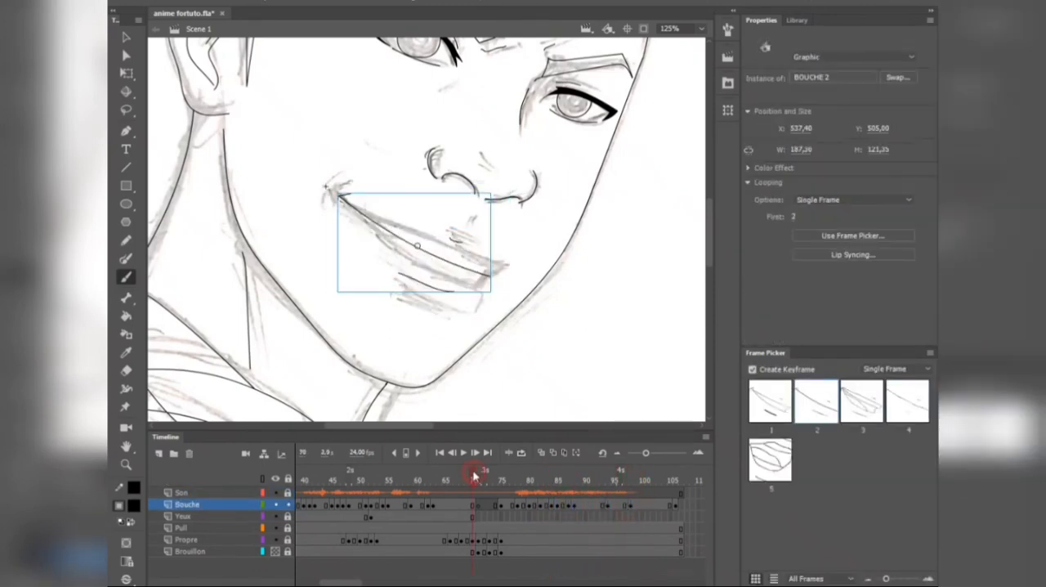
{"action": "key", "text": "Return"}
{"action": "left_click", "coordinate": [599, 482]}
Step: Add a blank keyframe at frame 6 of BOUCHE 2 and ink a narrow, slightly open mouth using onion skin as reference
{"action": "key", "text": "v"}
{"action": "left_click", "coordinate": [539, 318]}
{"action": "double_click", "coordinate": [472, 288]}
{"action": "key", "text": "period"}
{"action": "key", "text": "period"}
{"action": "key", "text": "period"}
{"action": "key", "text": "period"}
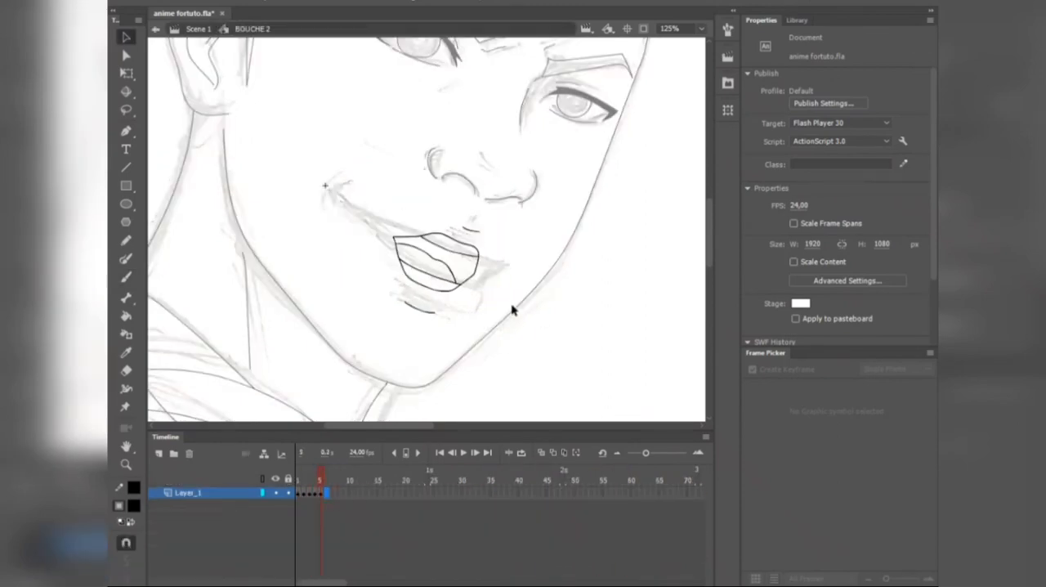
{"action": "key", "text": "F7"}
{"action": "left_click", "coordinate": [541, 453]}
{"action": "key", "text": "y"}
{"action": "scroll", "coordinate": [438, 301], "scroll_direction": "up", "scroll_amount": 2}
{"action": "left_click_drag", "start_coordinate": [276, 146], "coordinate": [518, 268]}
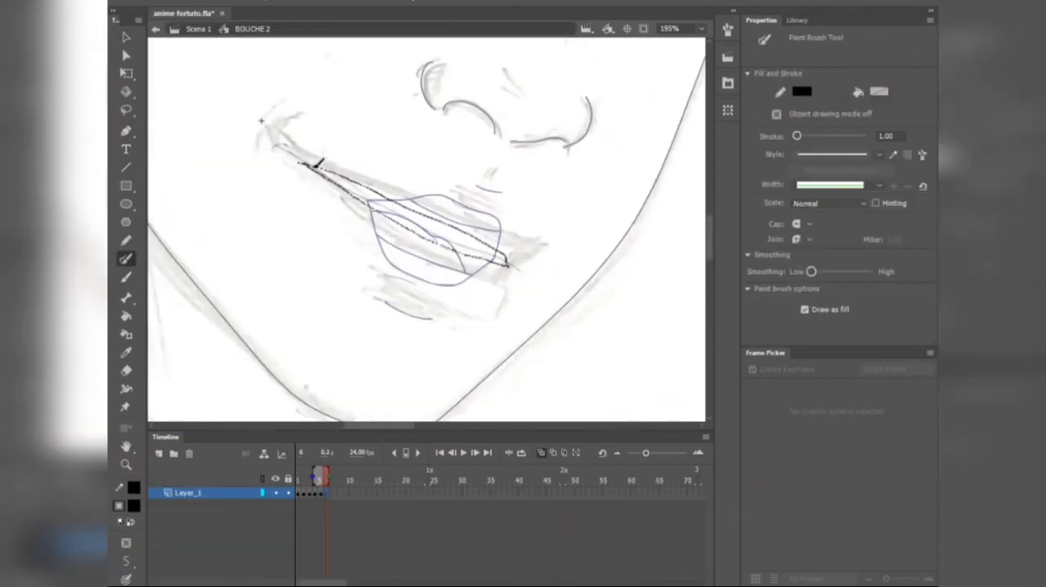
{"action": "left_click_drag", "start_coordinate": [314, 167], "coordinate": [307, 164]}
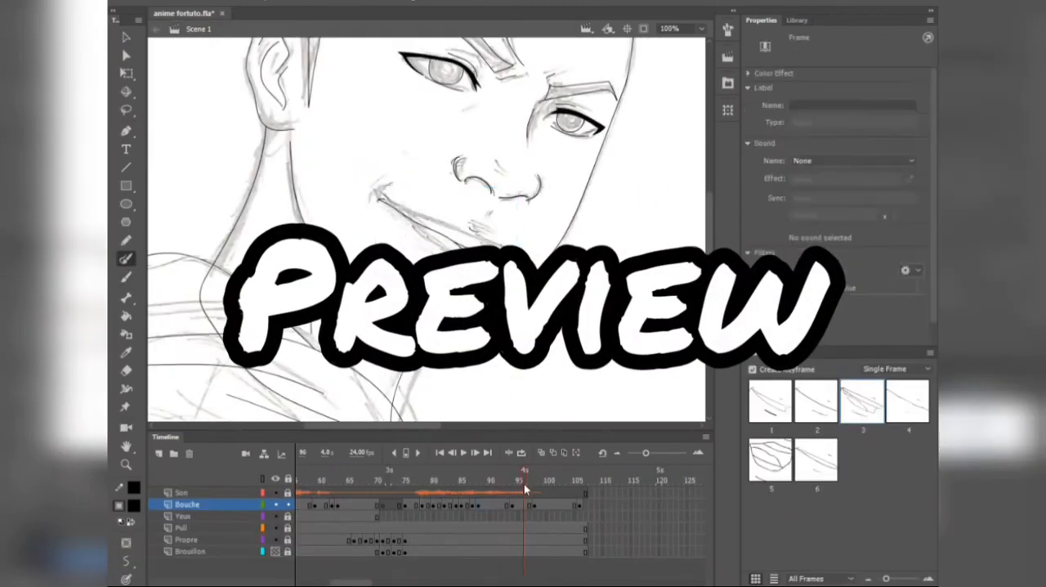
Step: Review the second part of the lip sync by scrubbing back from frame 92 and playing from frame 78
{"action": "left_click", "coordinate": [512, 505]}
{"action": "key", "text": "ctrl+Return"}
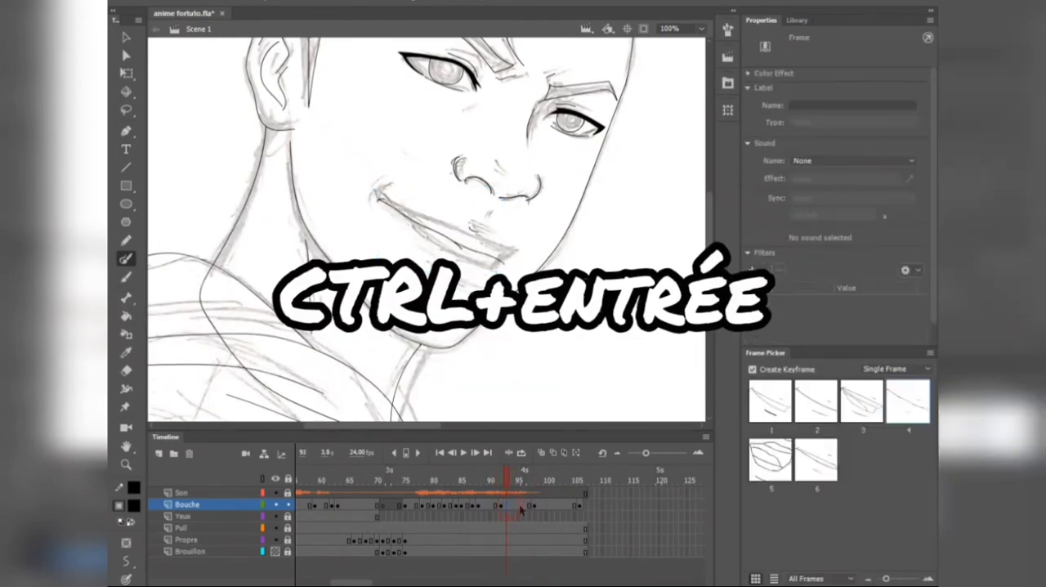
{"action": "left_click_drag", "start_coordinate": [507, 479], "coordinate": [399, 479]}
{"action": "left_click", "coordinate": [422, 506]}
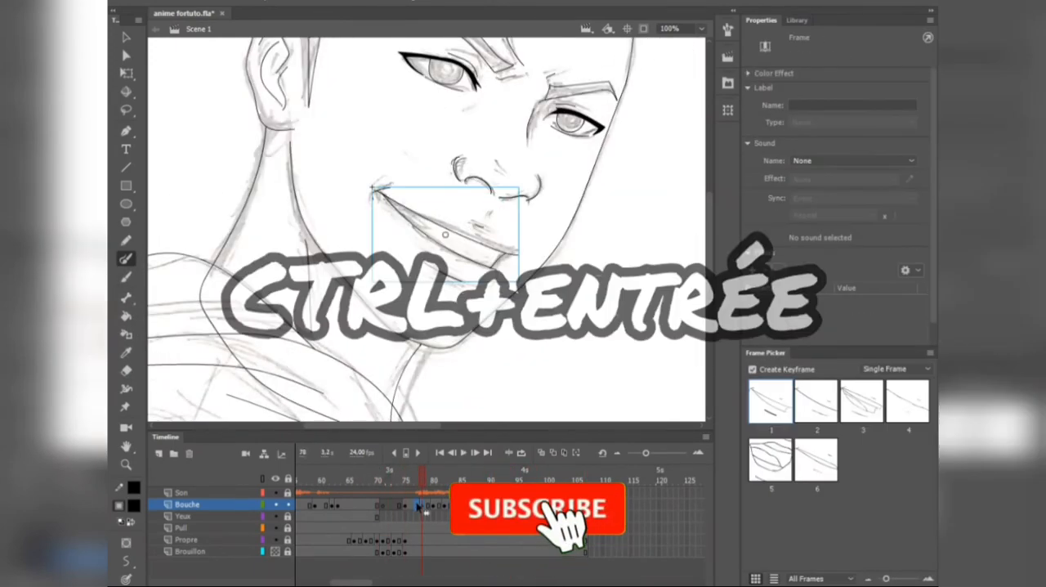
{"action": "key", "text": "Return"}
Step: Hide and unlock the Brouillon sketch layer and lock the Bouche layer
{"action": "left_click", "coordinate": [275, 552]}
{"action": "left_click", "coordinate": [288, 551]}
{"action": "left_click", "coordinate": [286, 505]}
Step: Test the movie in a preview window and move the window higher to watch the whole animation
{"action": "key", "text": "ctrl+Return"}
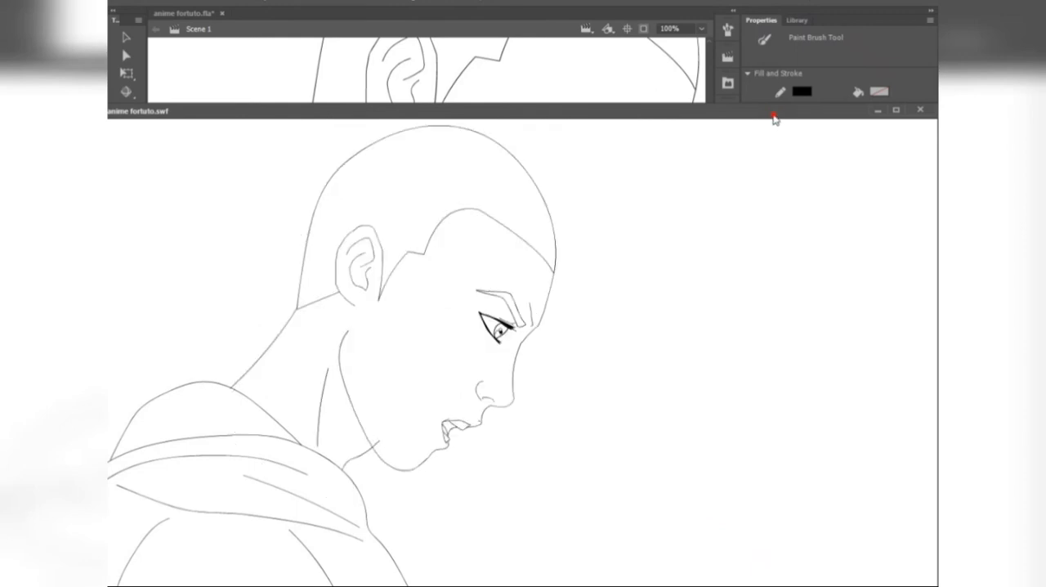
{"action": "left_click_drag", "start_coordinate": [777, 115], "coordinate": [777, 75]}
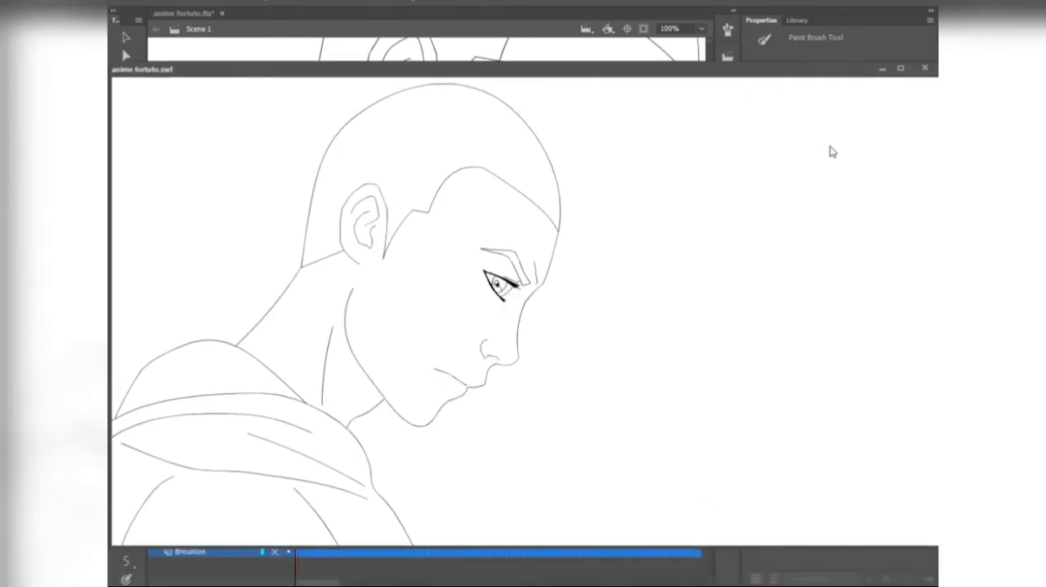